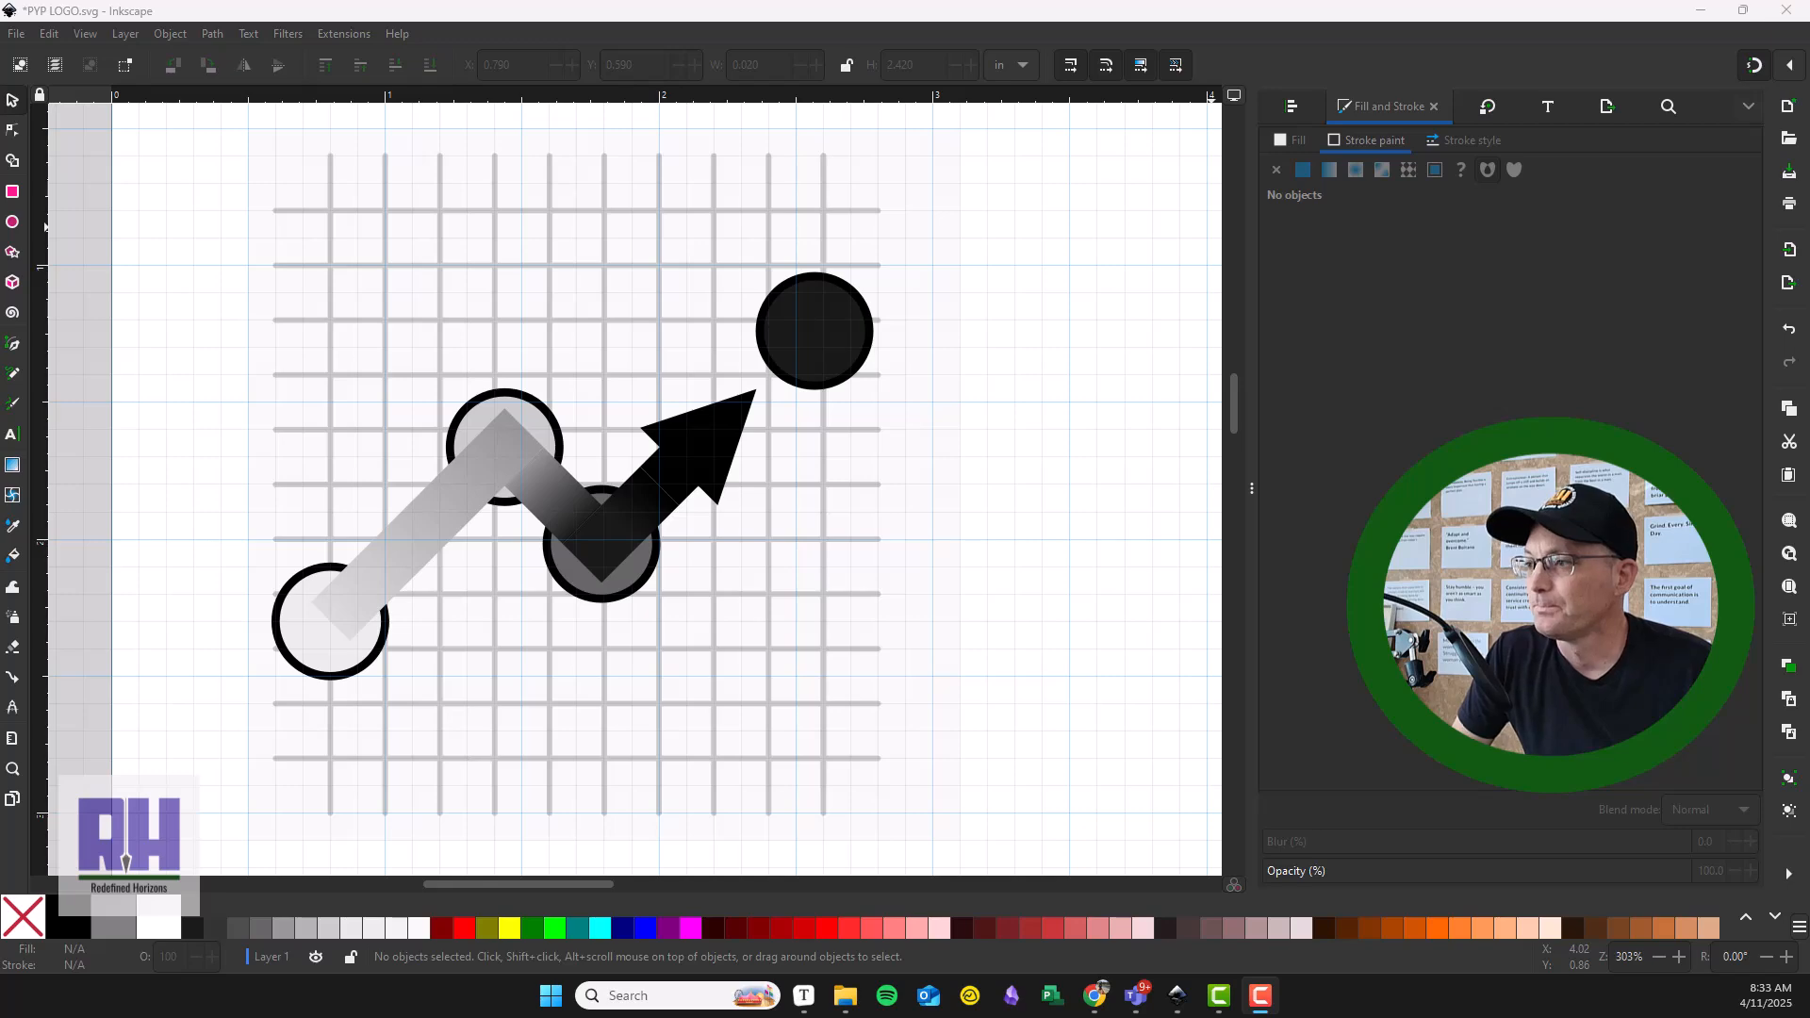
Step: Switch to the browser, view the photographer's Unsplash gallery, and return to the Coolors image picker
left_click_drag(1809, 58, 1188, 10)
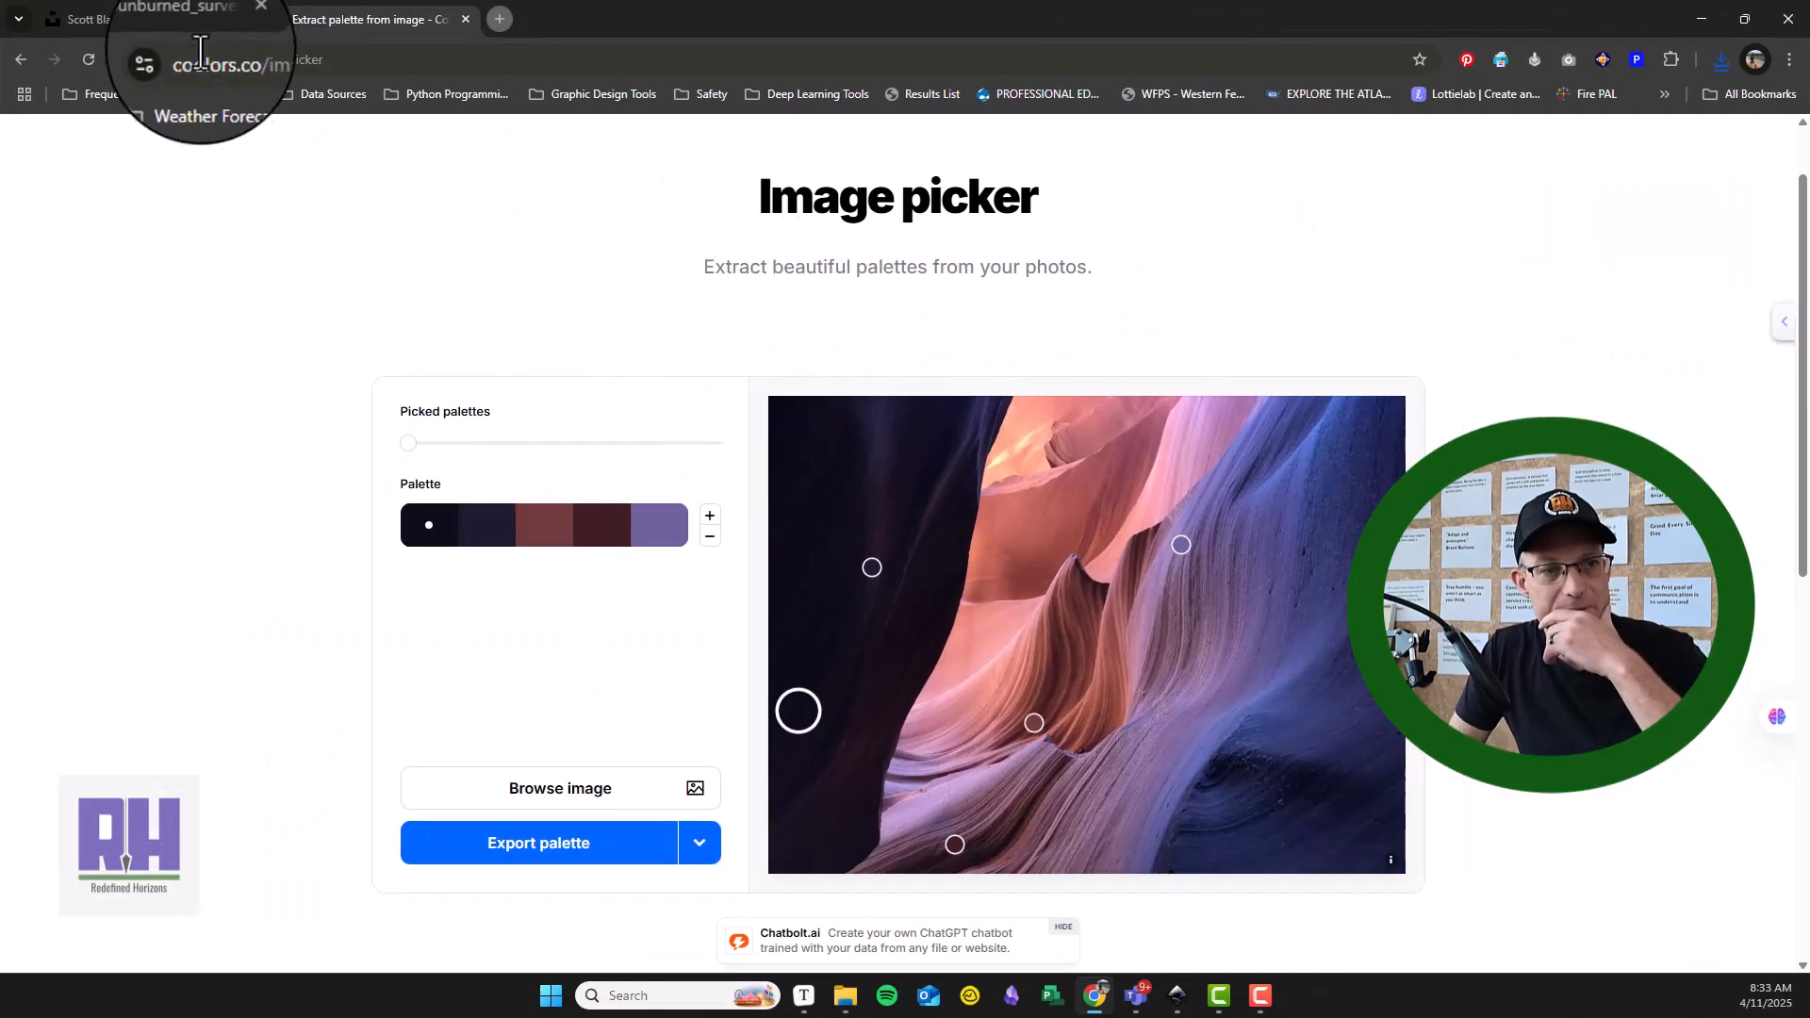
left_click(196, 13)
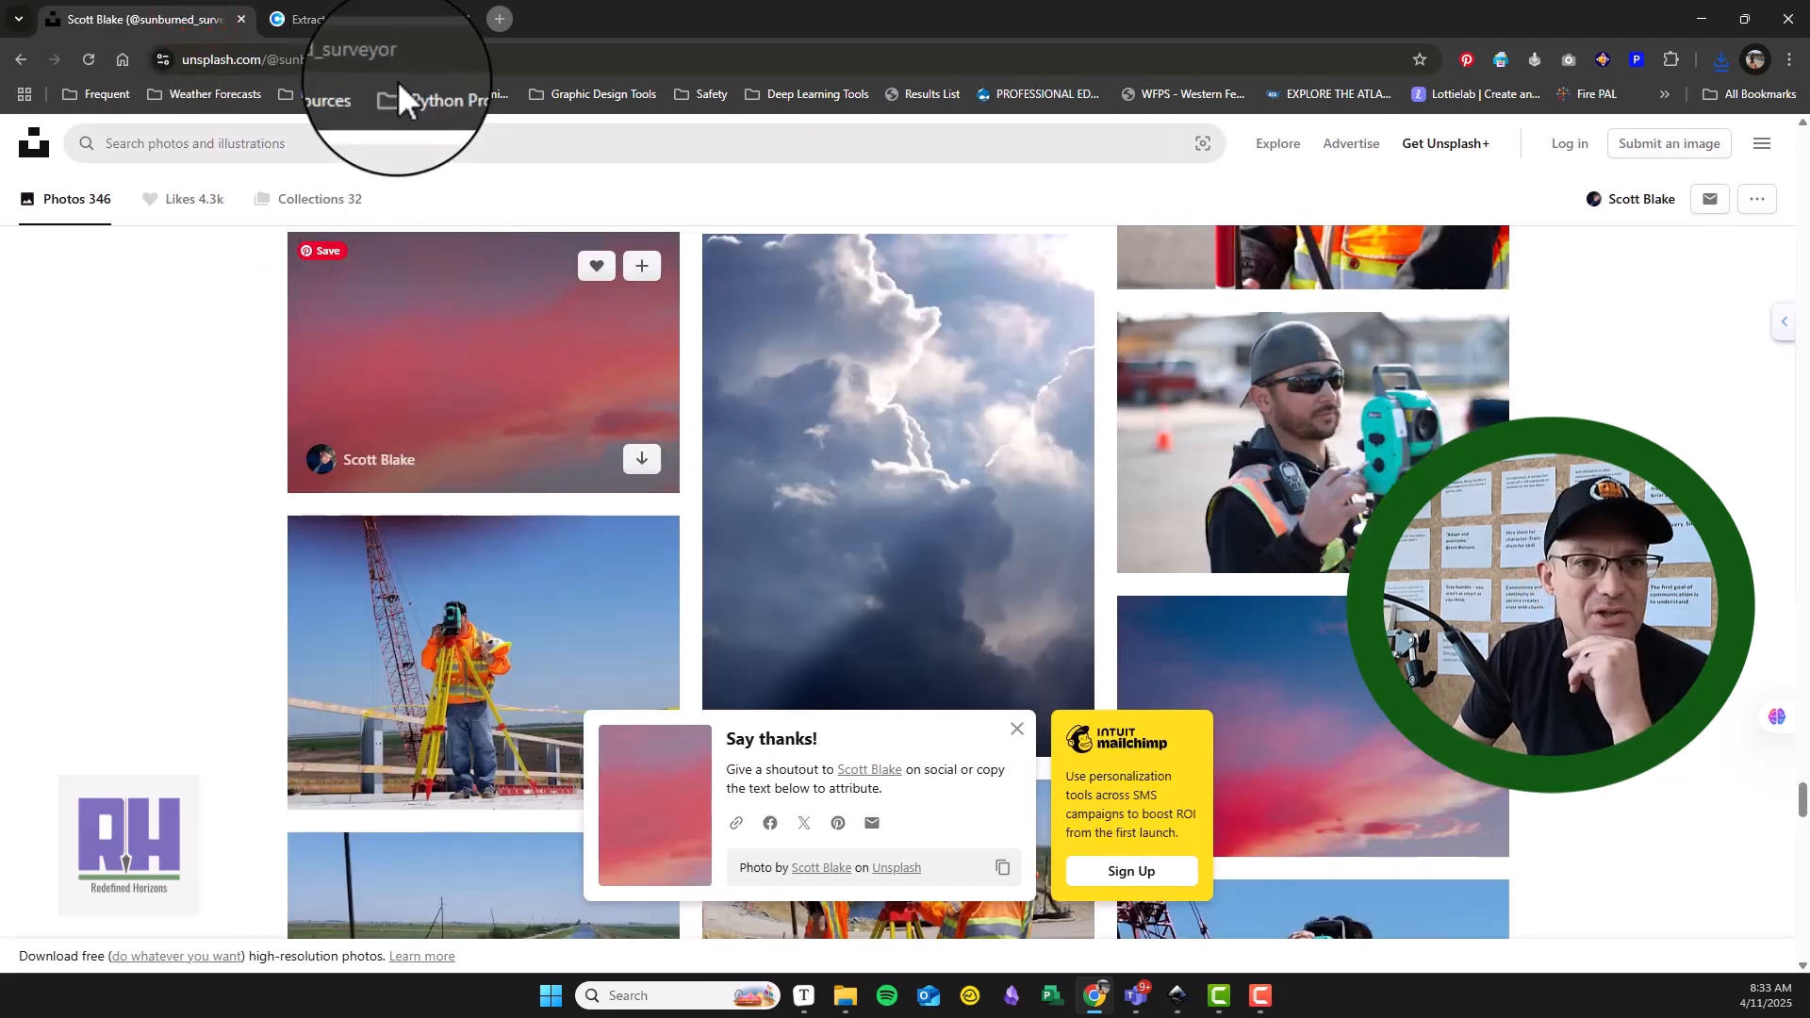
left_click(398, 21)
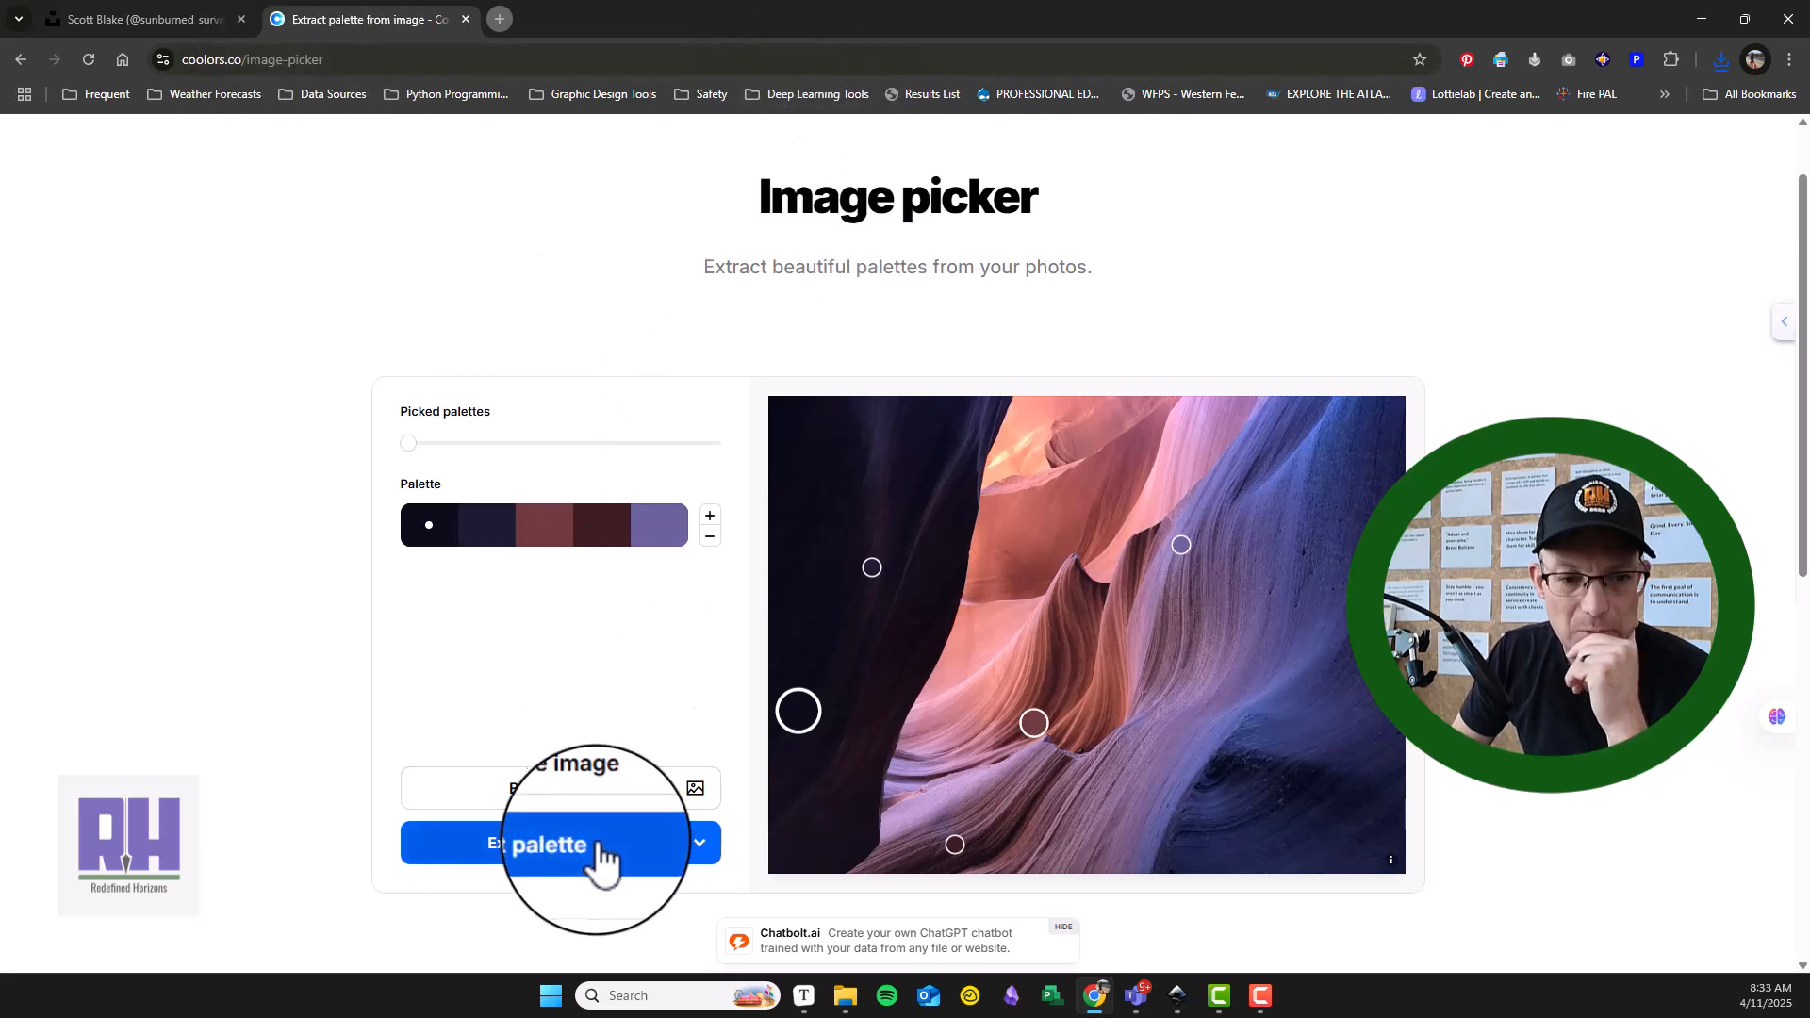
Step: Load the downloaded pink sunset sky photo into the image picker and resample its first and last palette colors as grey-violet and orange
left_click(593, 803)
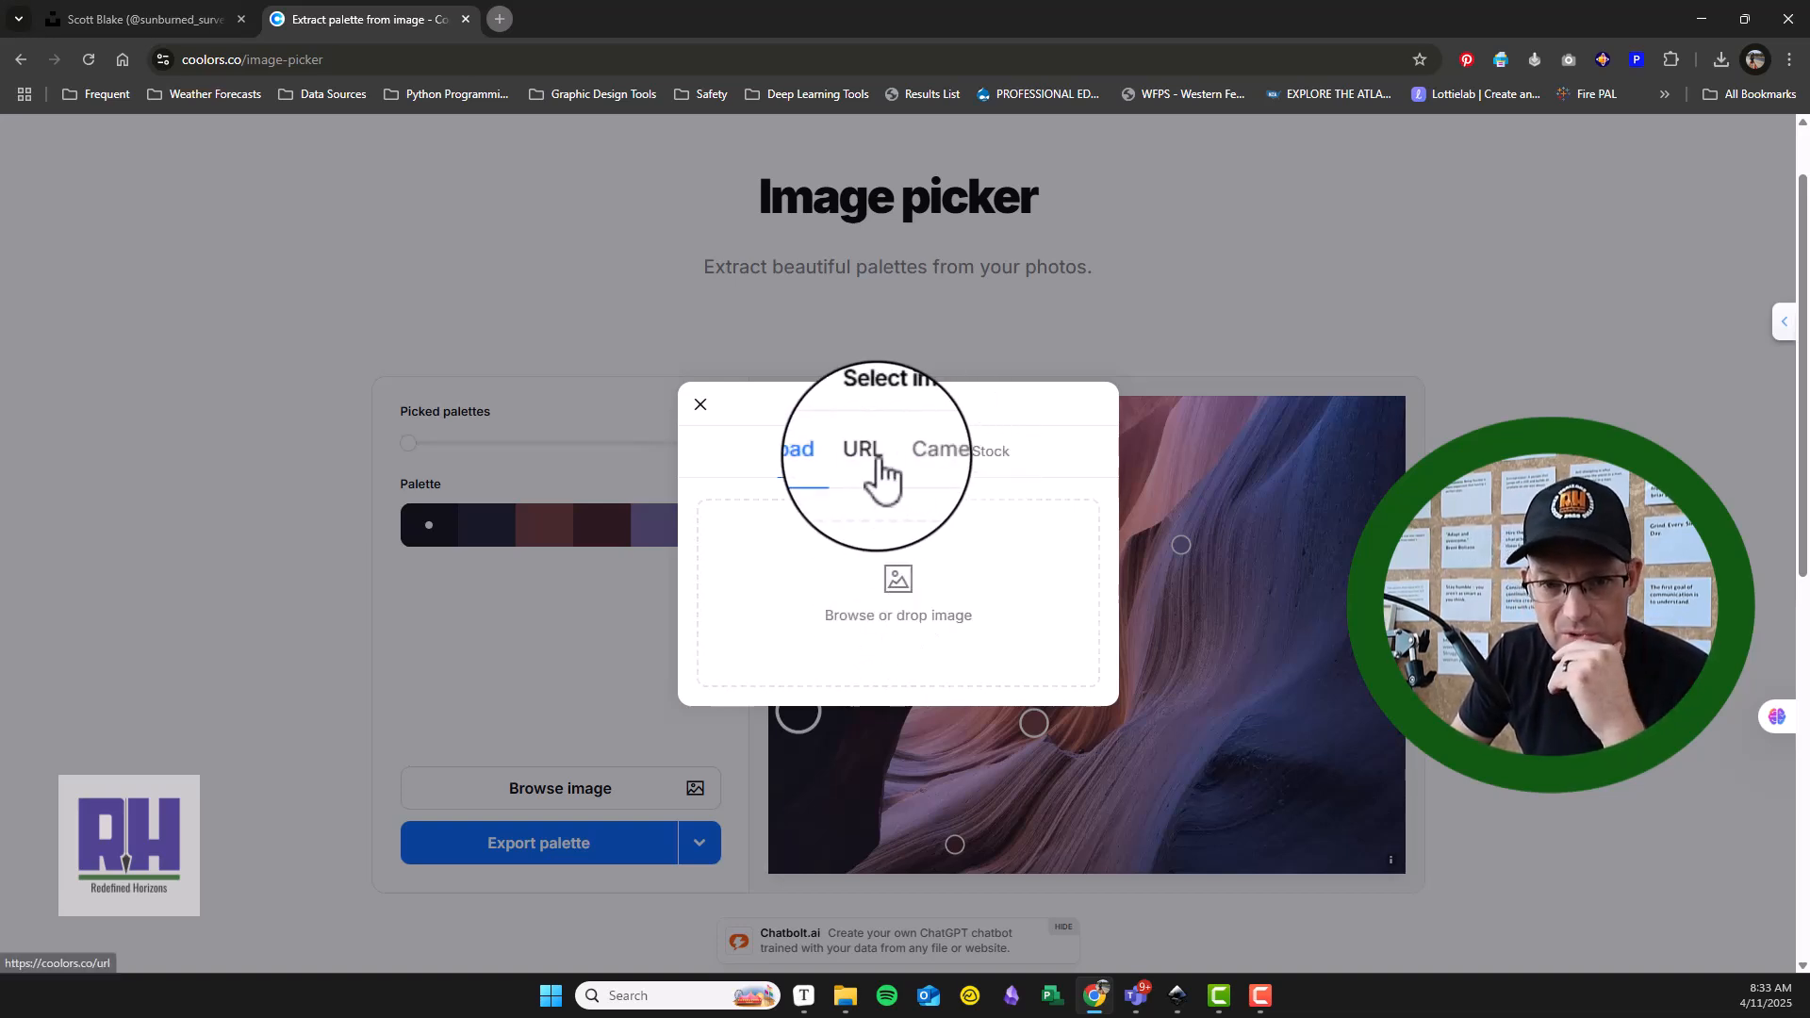
left_click(899, 586)
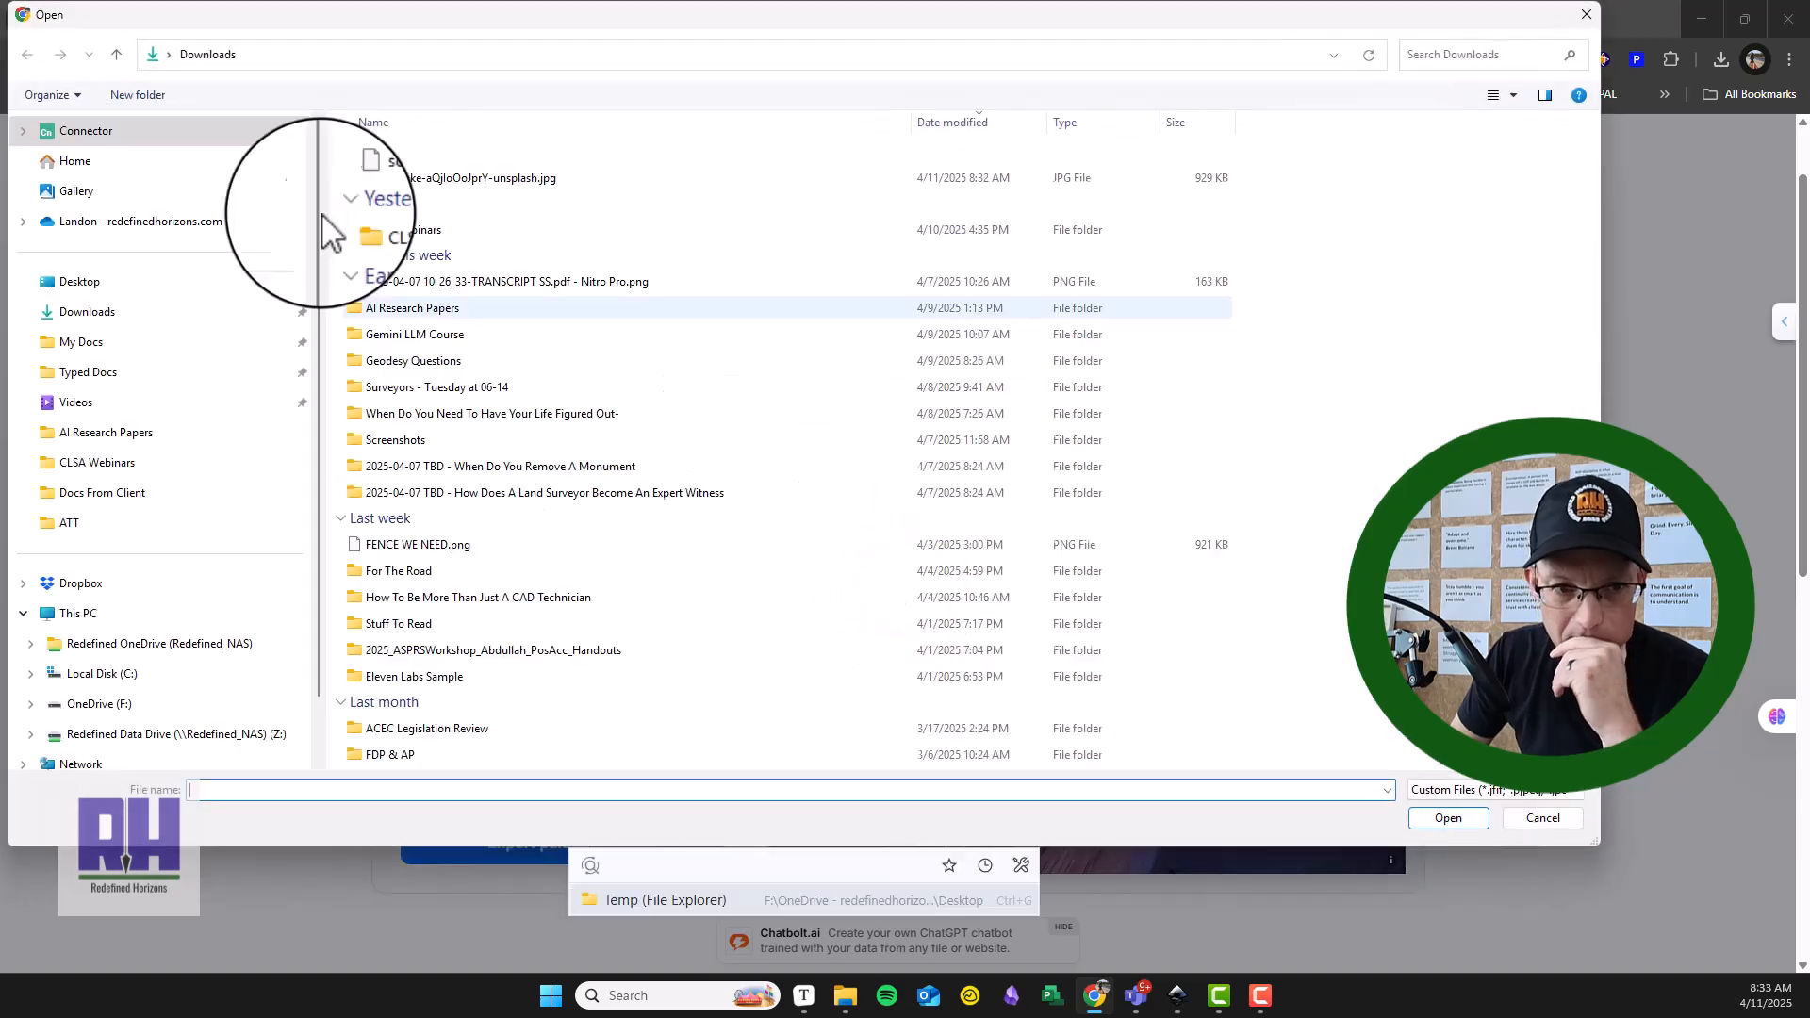
left_click(481, 178)
left_click(1425, 824)
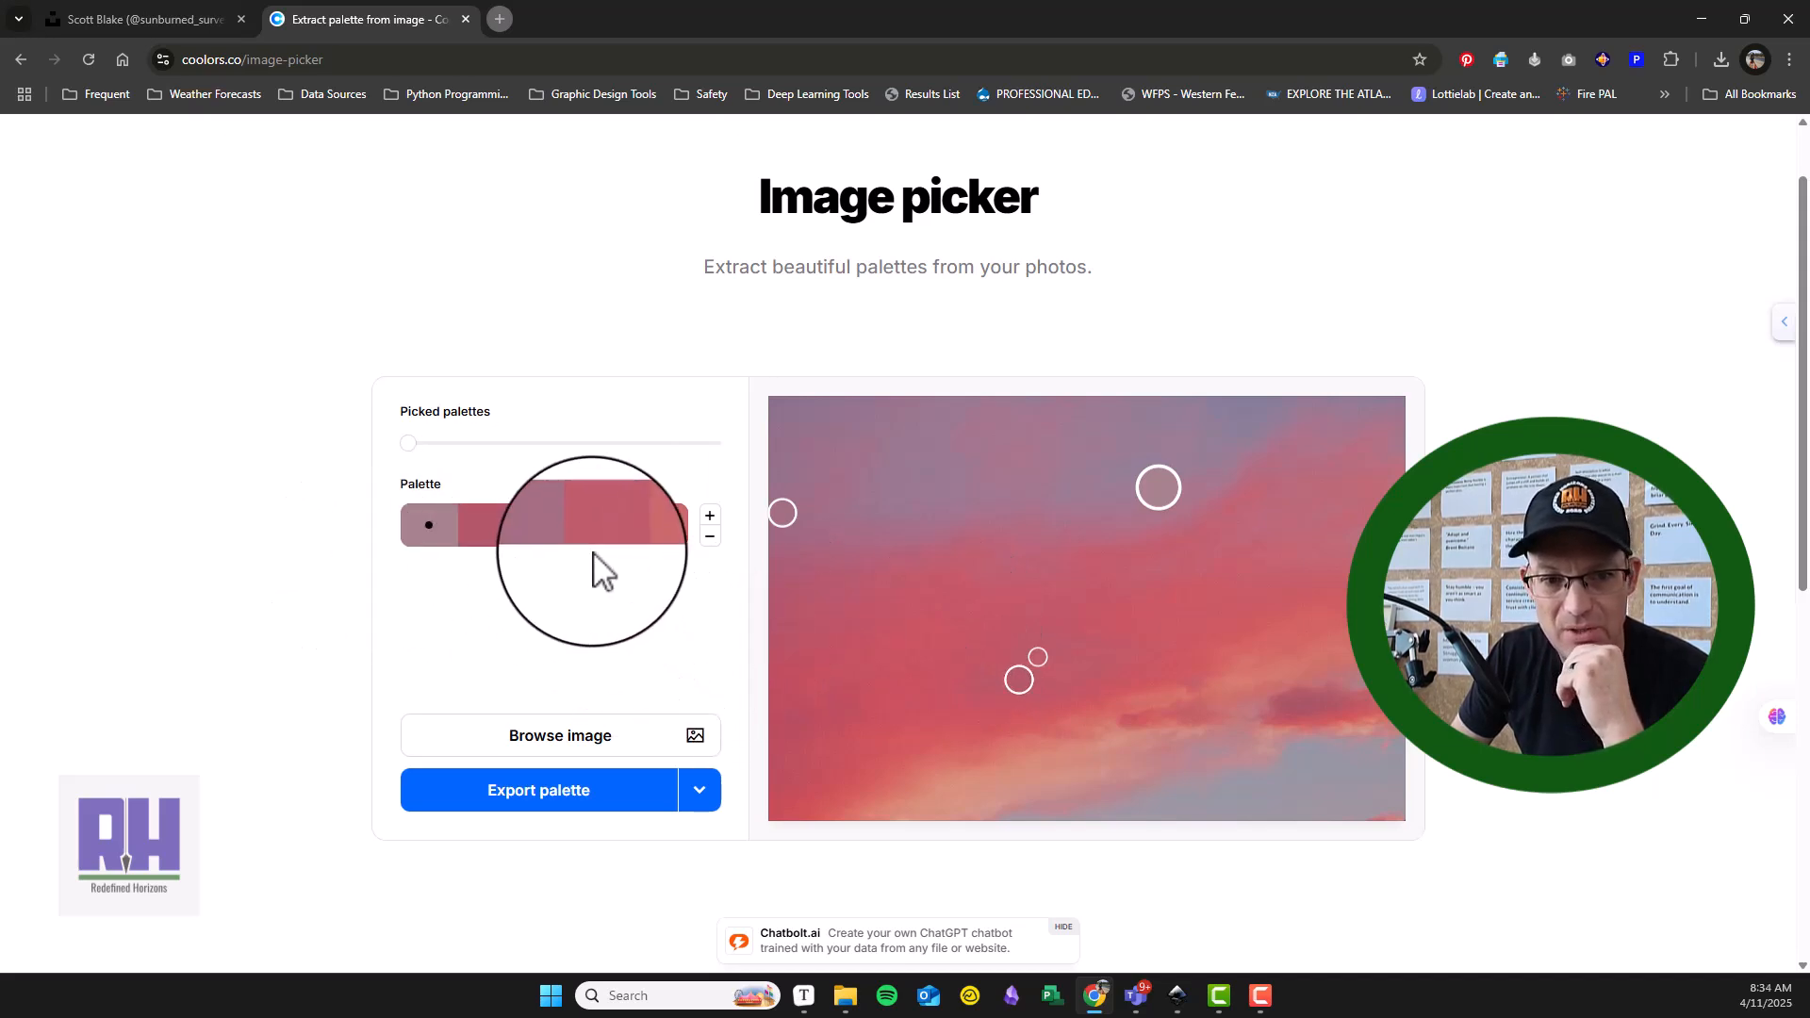
mouse_move(1158, 485)
left_mouse_down()
mouse_move(1167, 760)
mouse_move(1304, 795)
mouse_move(1318, 784)
mouse_move(1276, 775)
mouse_move(1192, 790)
mouse_move(1214, 790)
mouse_move(1119, 537)
mouse_move(1112, 451)
mouse_move(1126, 472)
left_mouse_up()
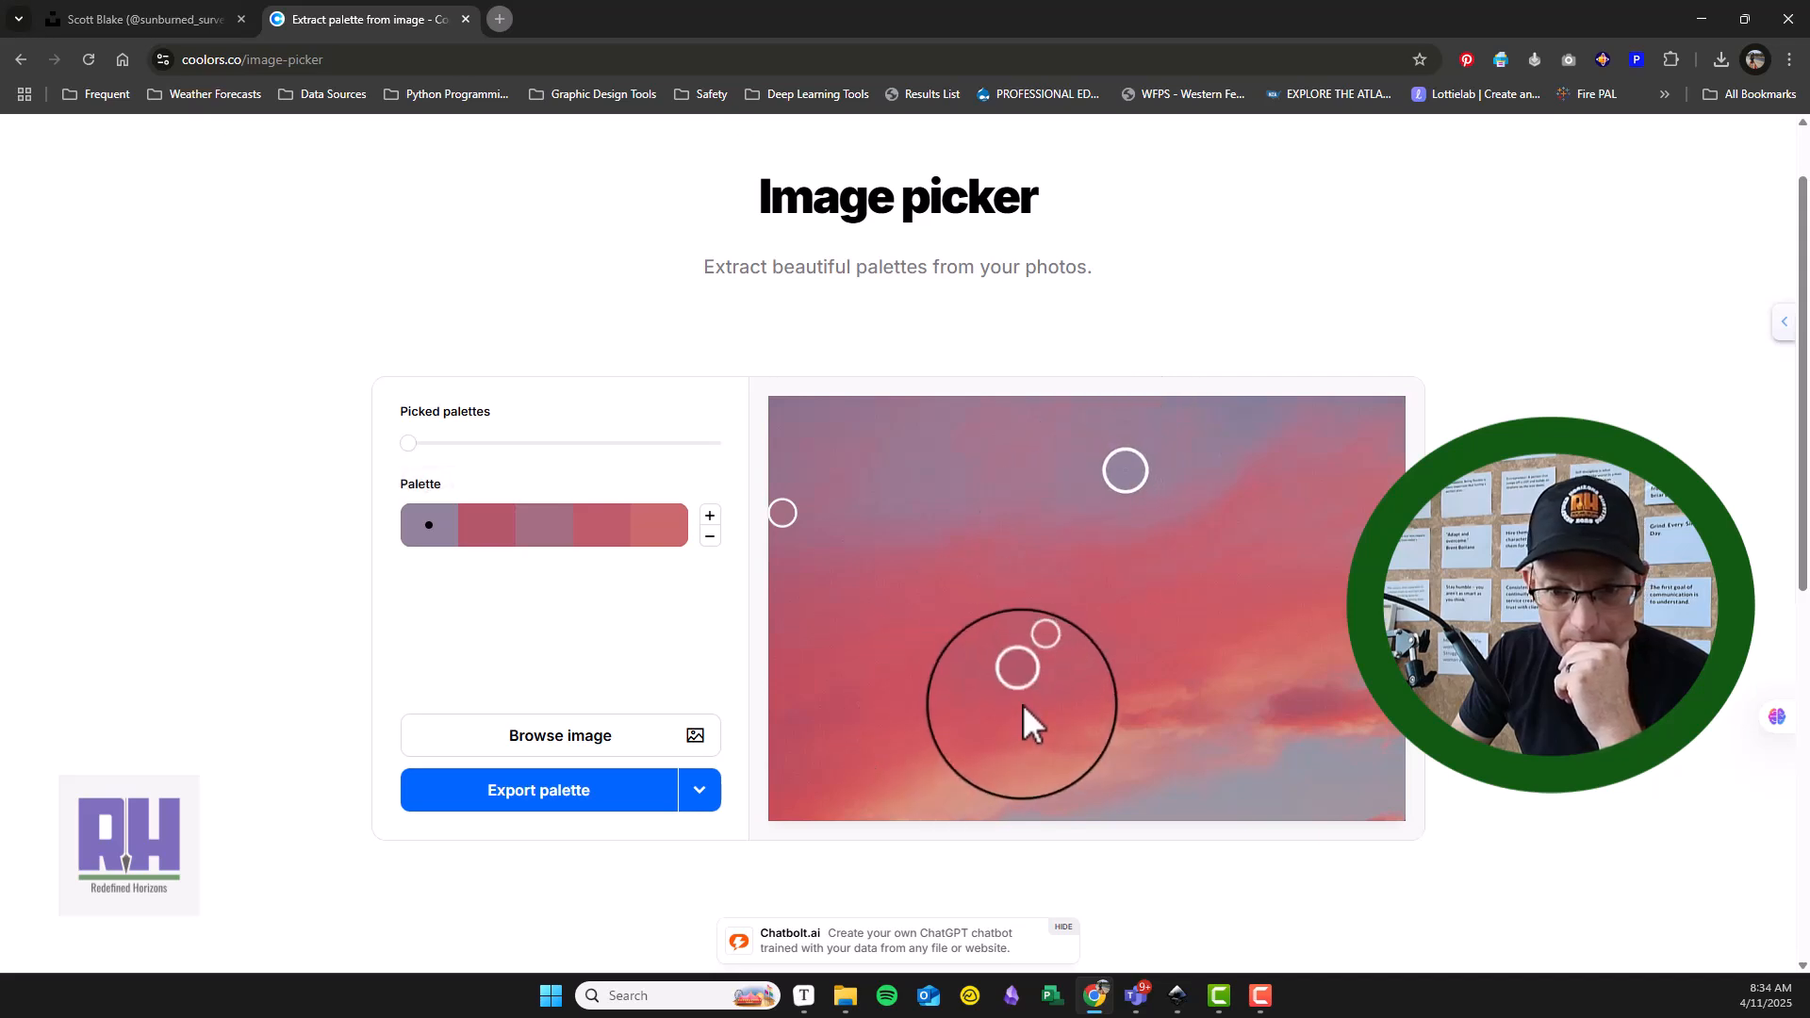
left_click_drag(1395, 566, 1075, 747)
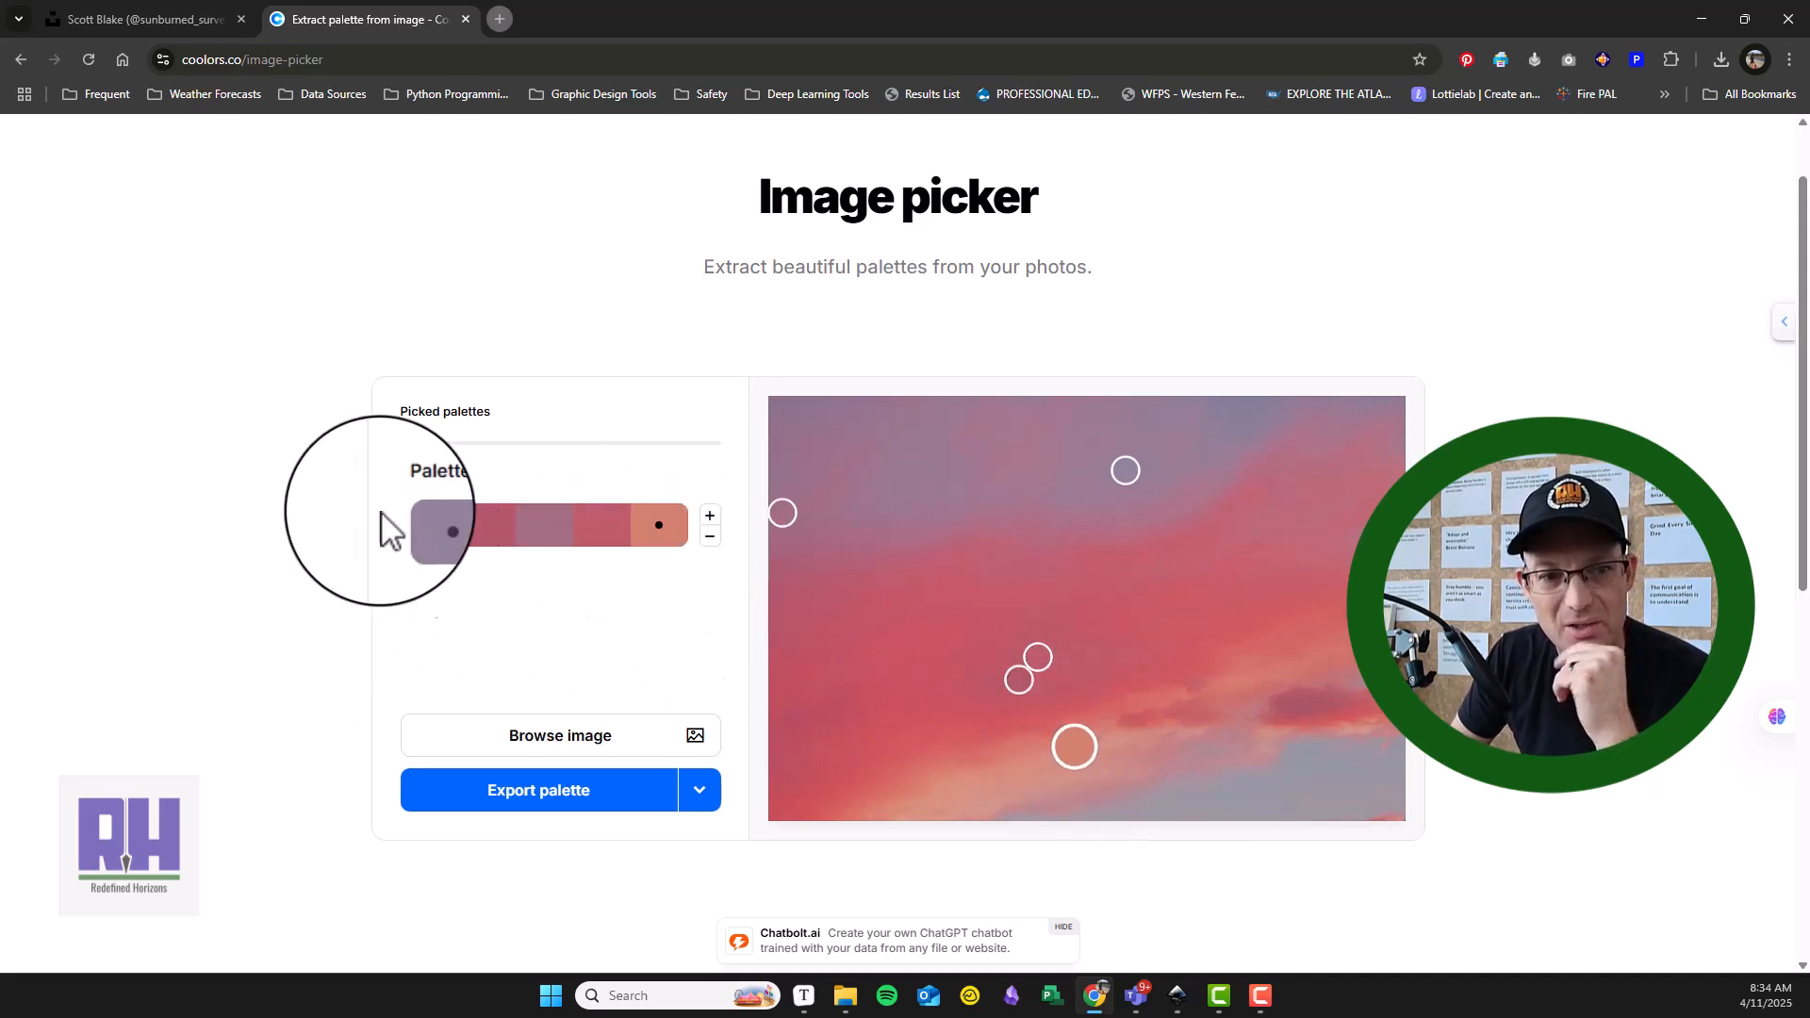
Step: Download the dark storm cloud photo from the Unsplash gallery
left_click(184, 19)
scroll(970, 456, "down", 2)
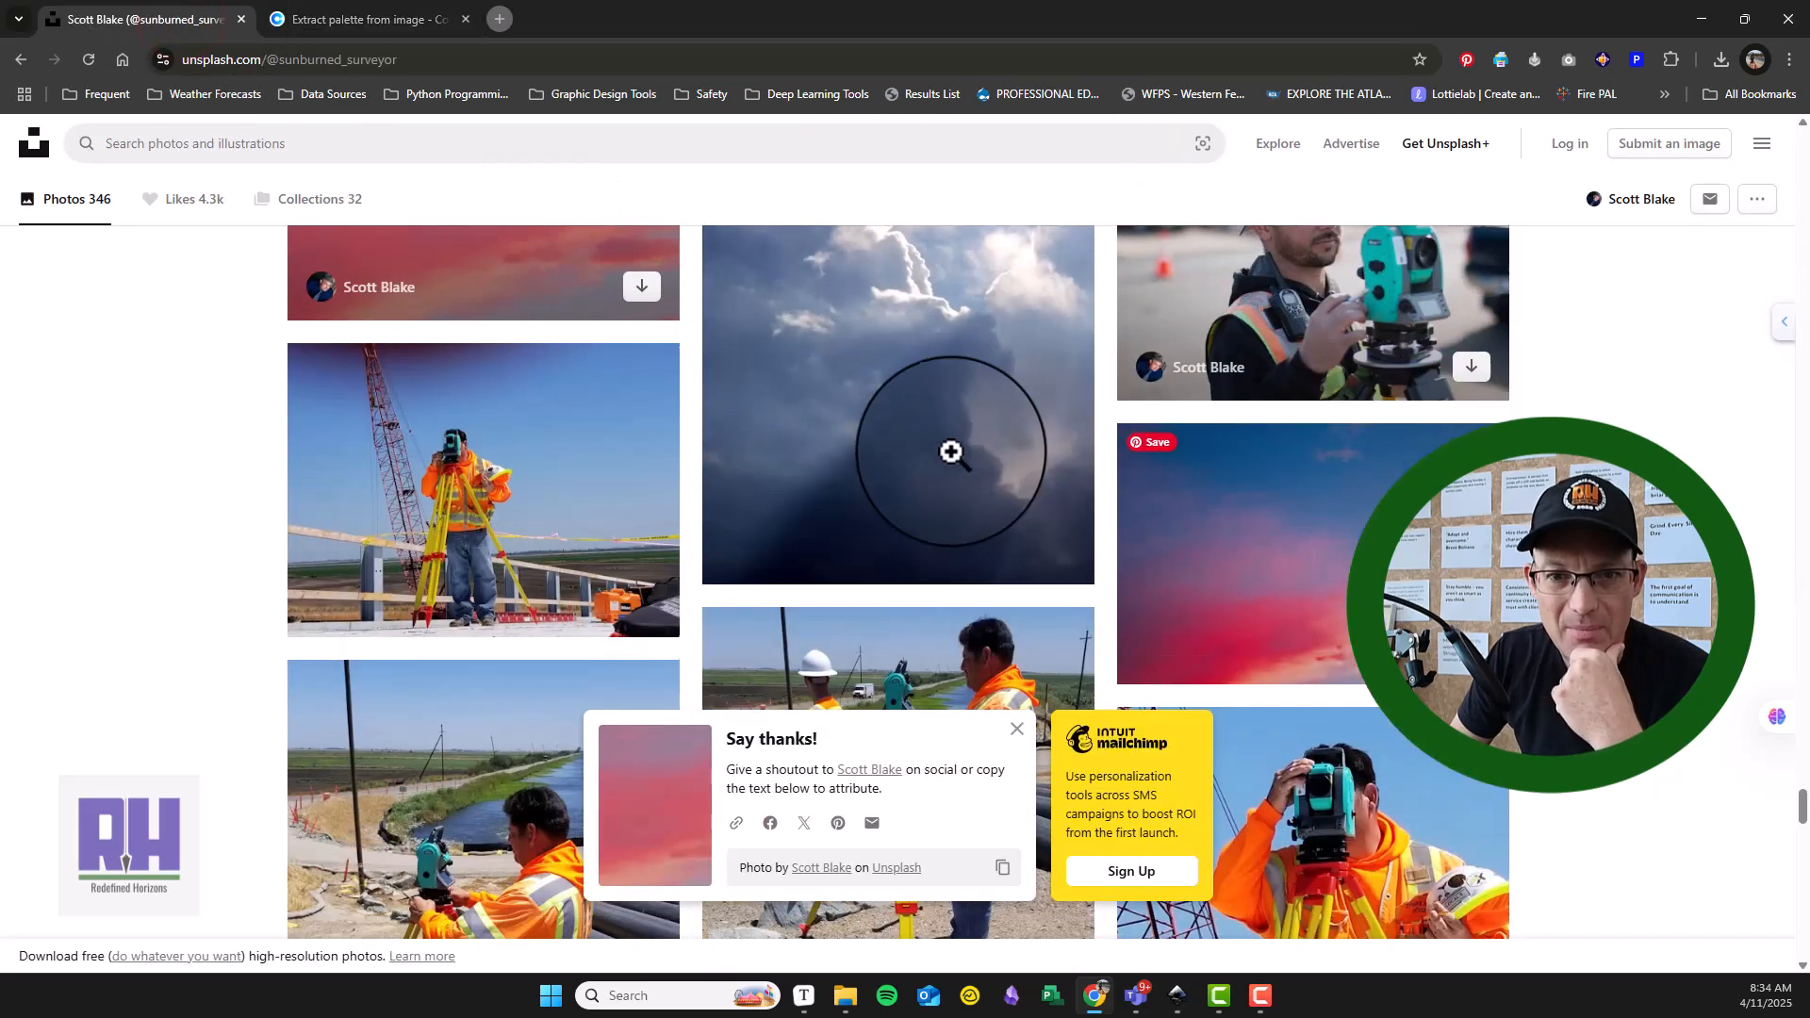
left_click(1058, 539)
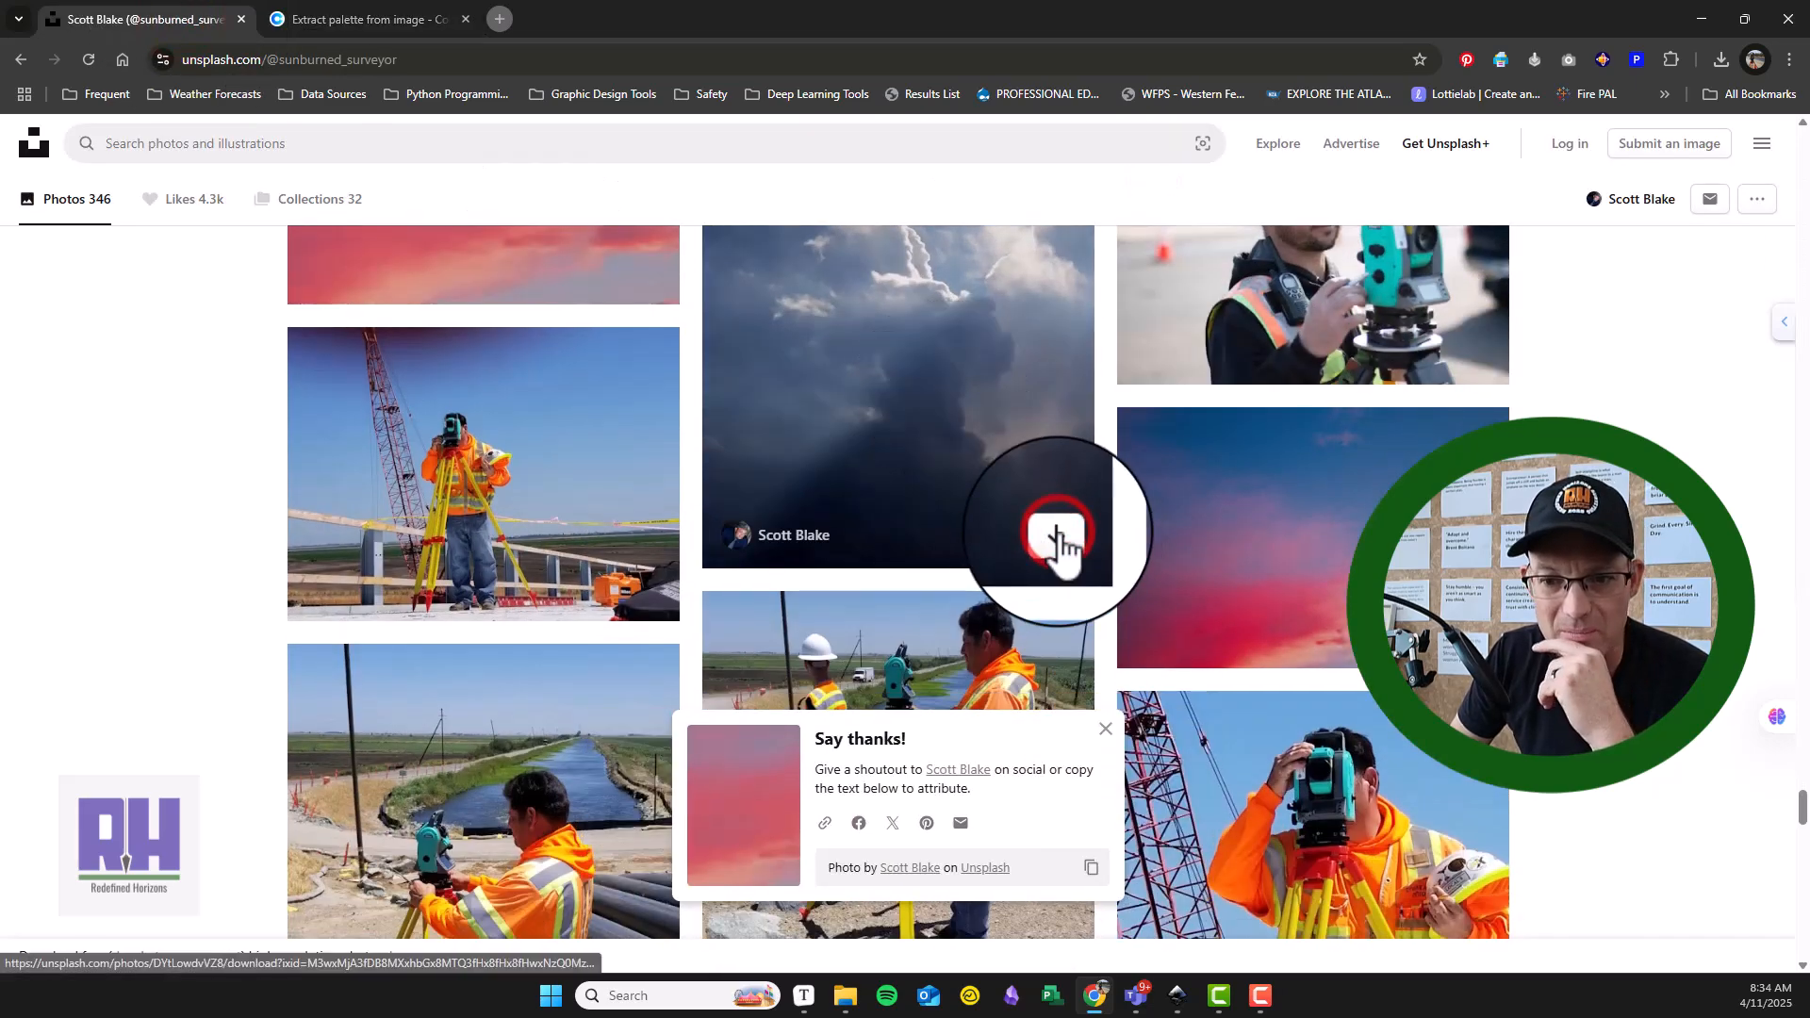
Step: Load the newly downloaded storm cloud photo from Downloads into the Coolors image picker to extract its palette
left_click(360, 19)
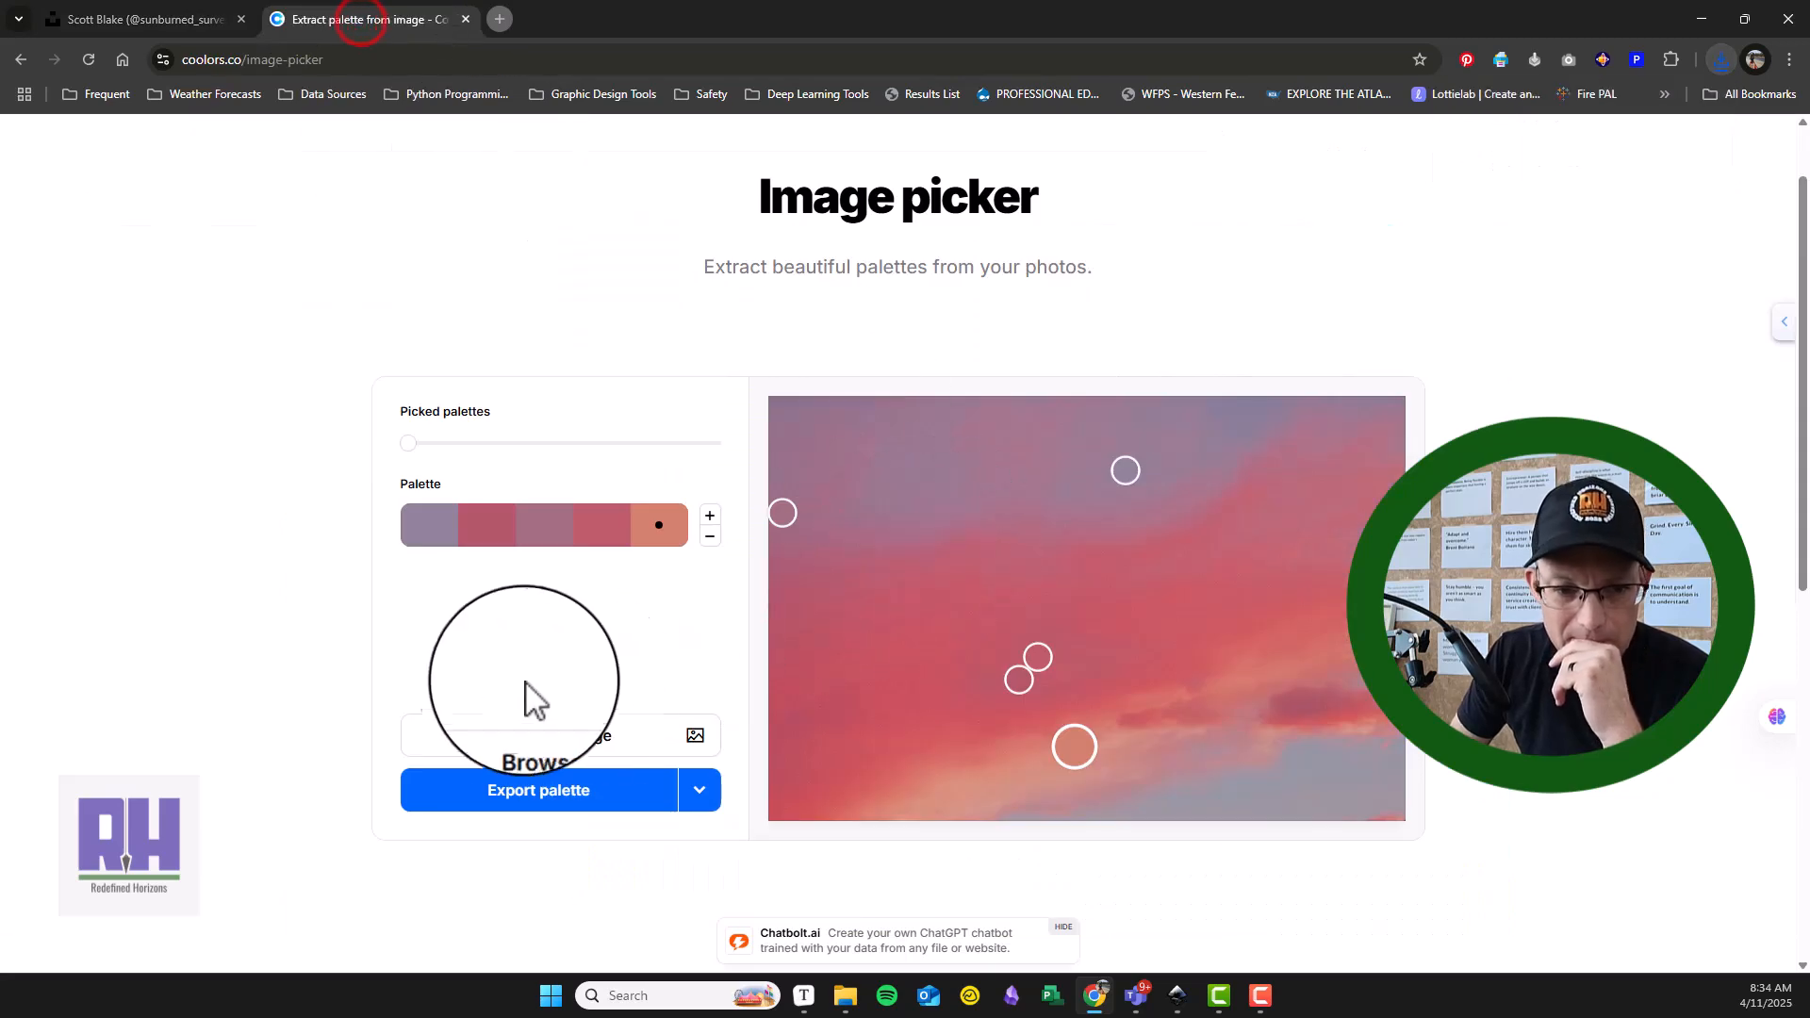
left_click(563, 737)
left_click(896, 585)
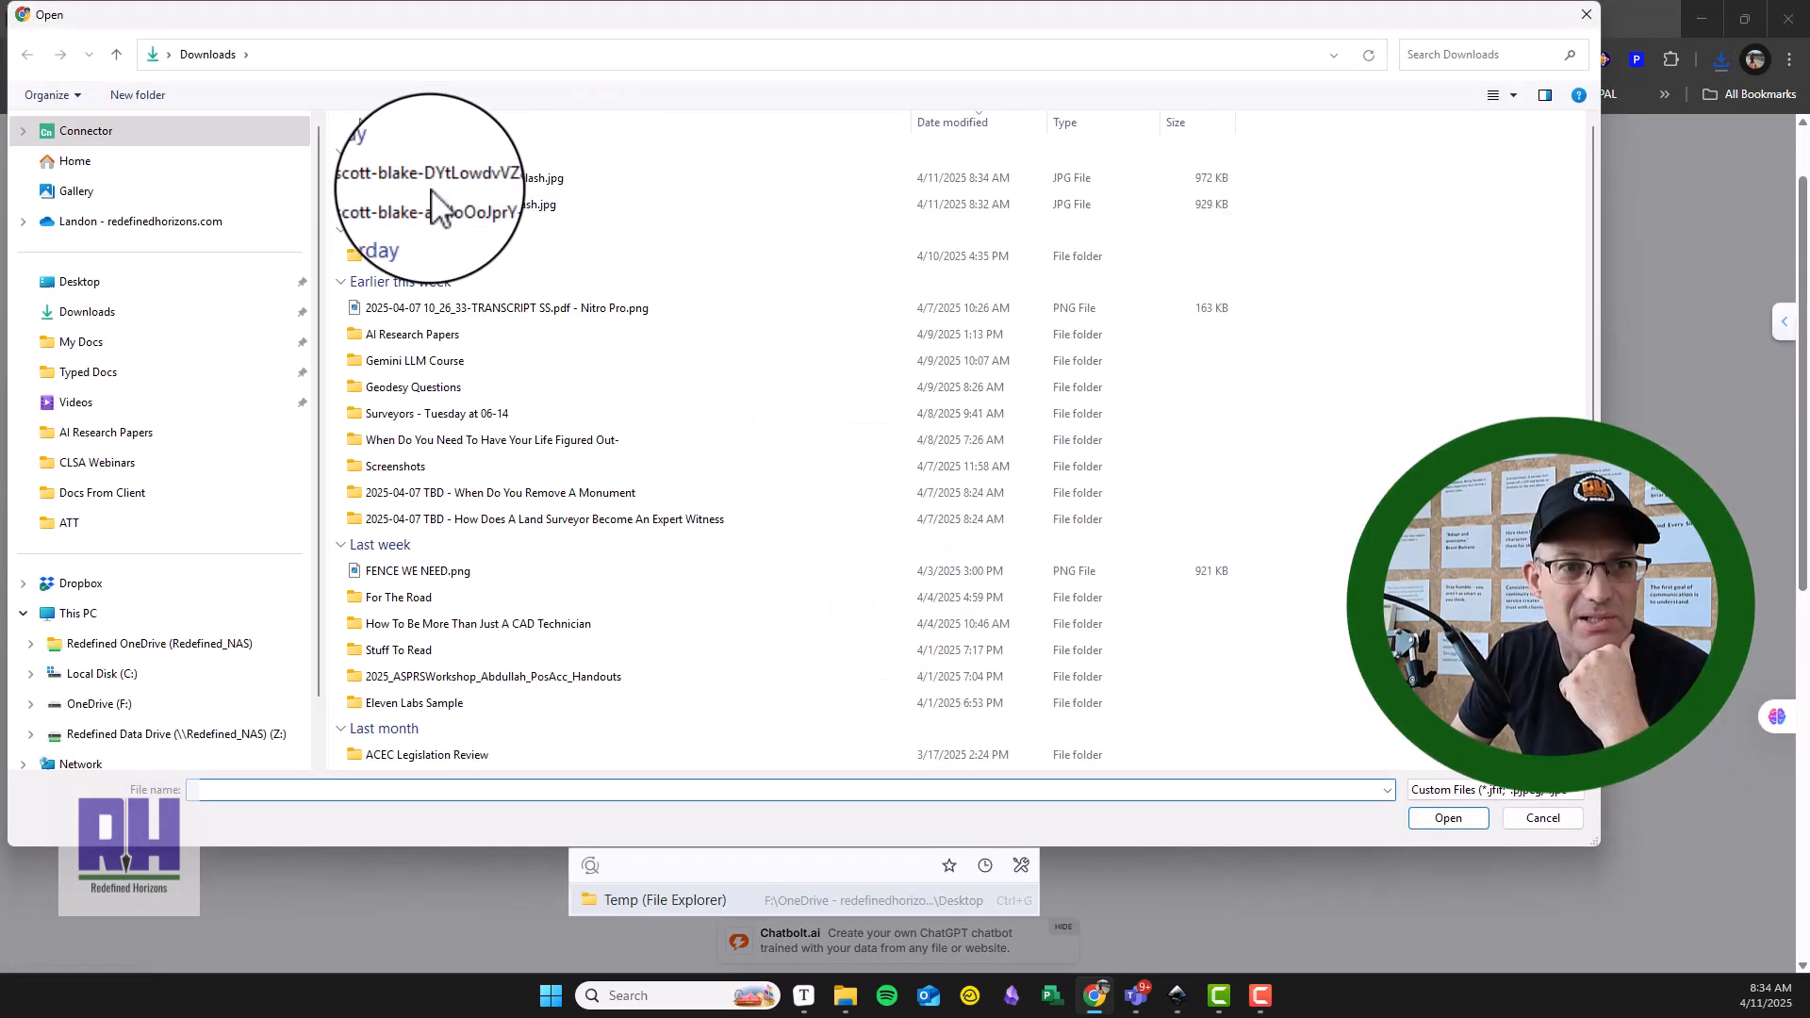
left_click(425, 178)
left_click(1431, 819)
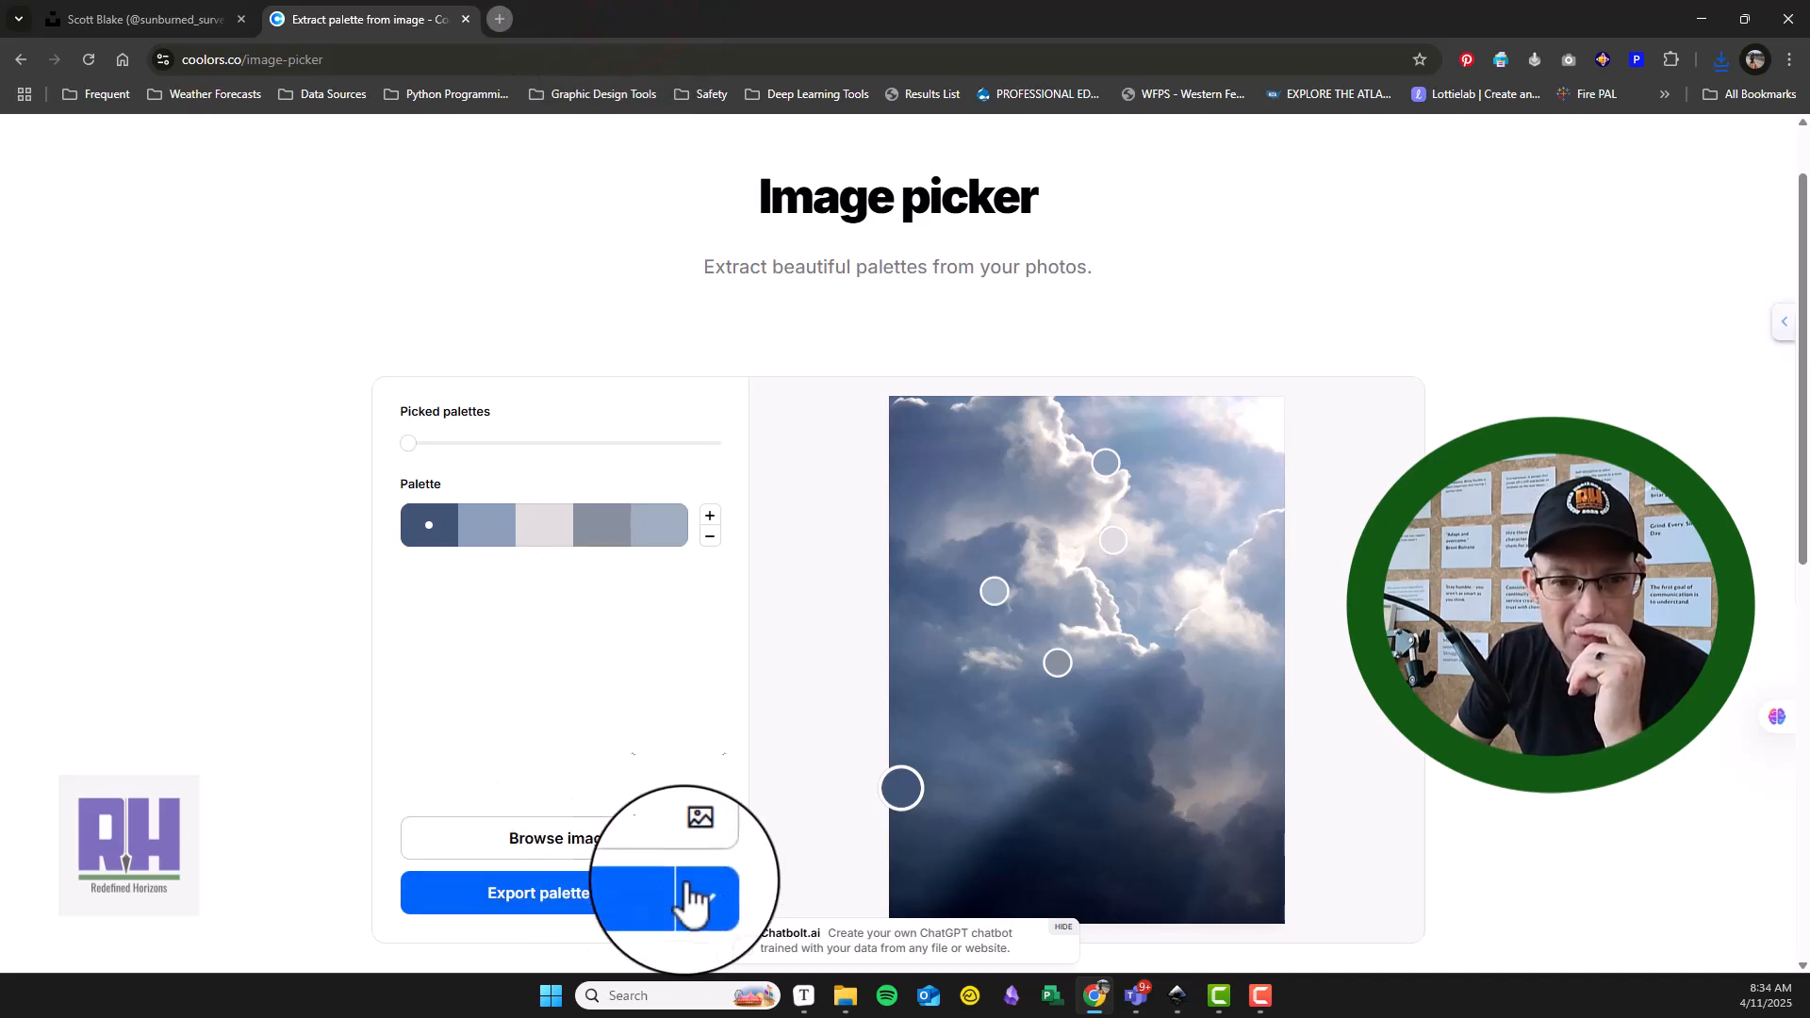
Step: Export the cloud palette as a PDF titled PYP CS FROM IMAGE and open the exported file
left_click(622, 895)
left_click(935, 436)
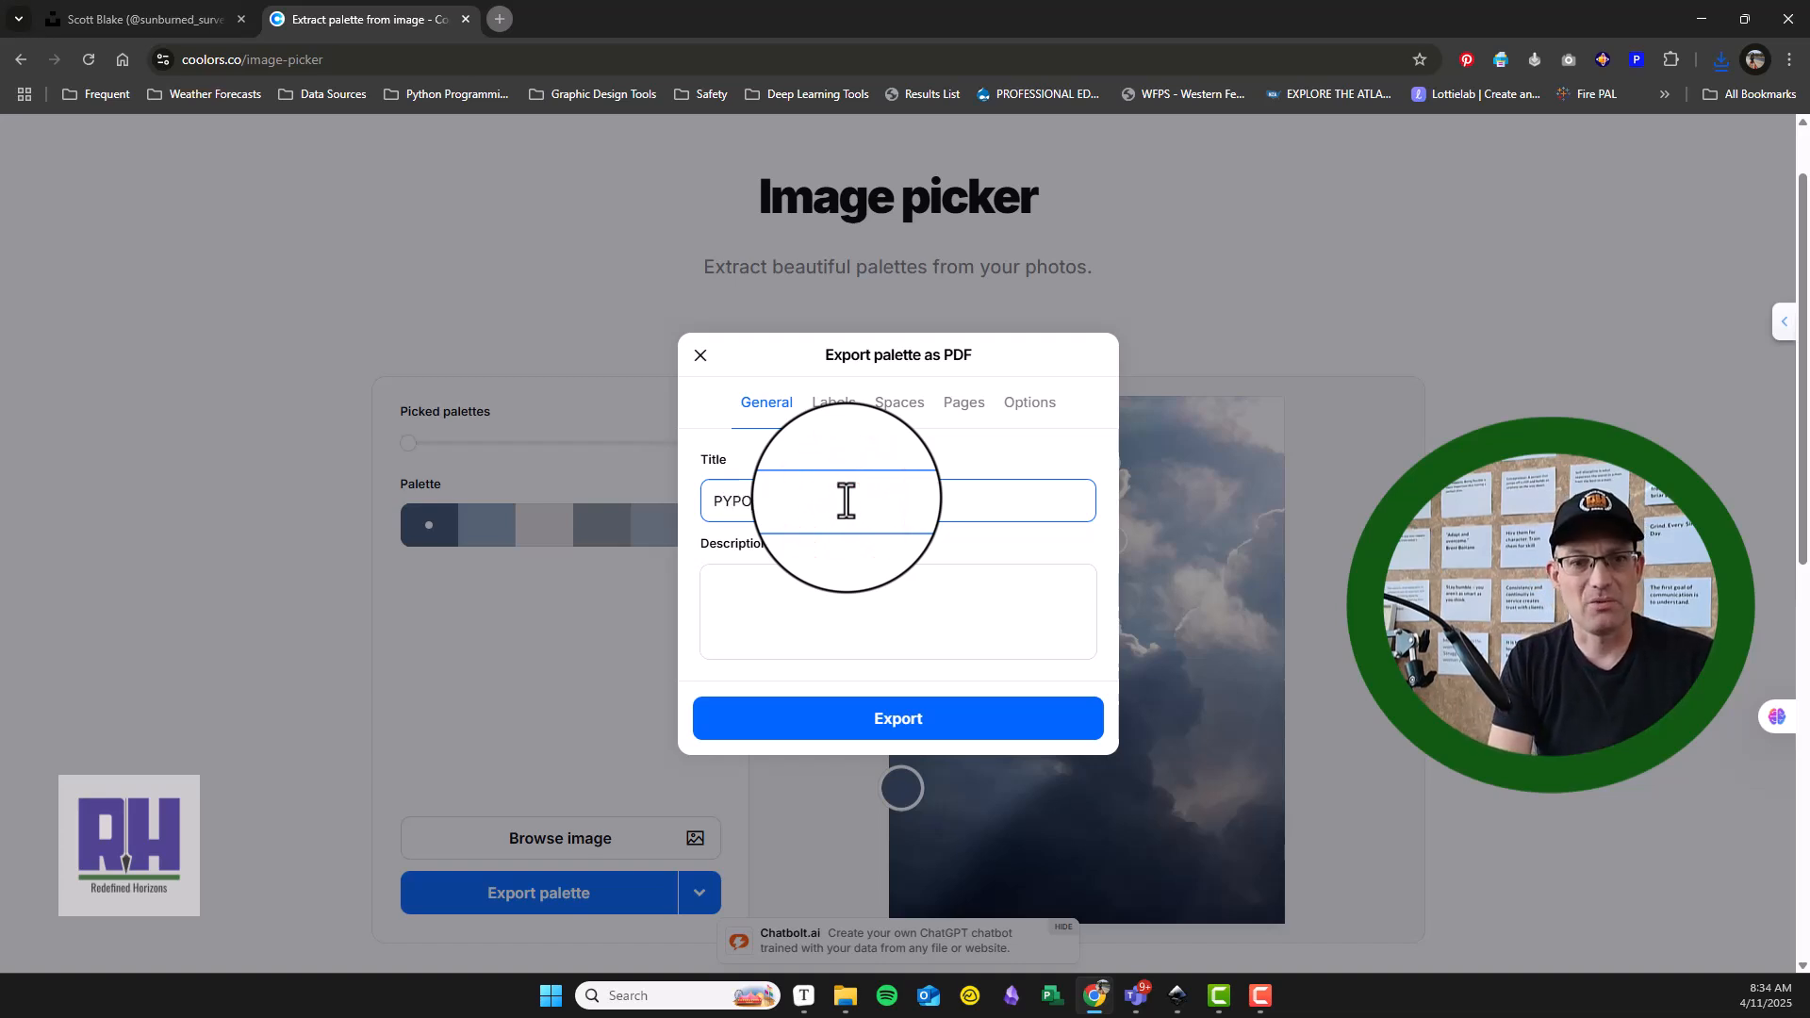
key("Caps_Lock")
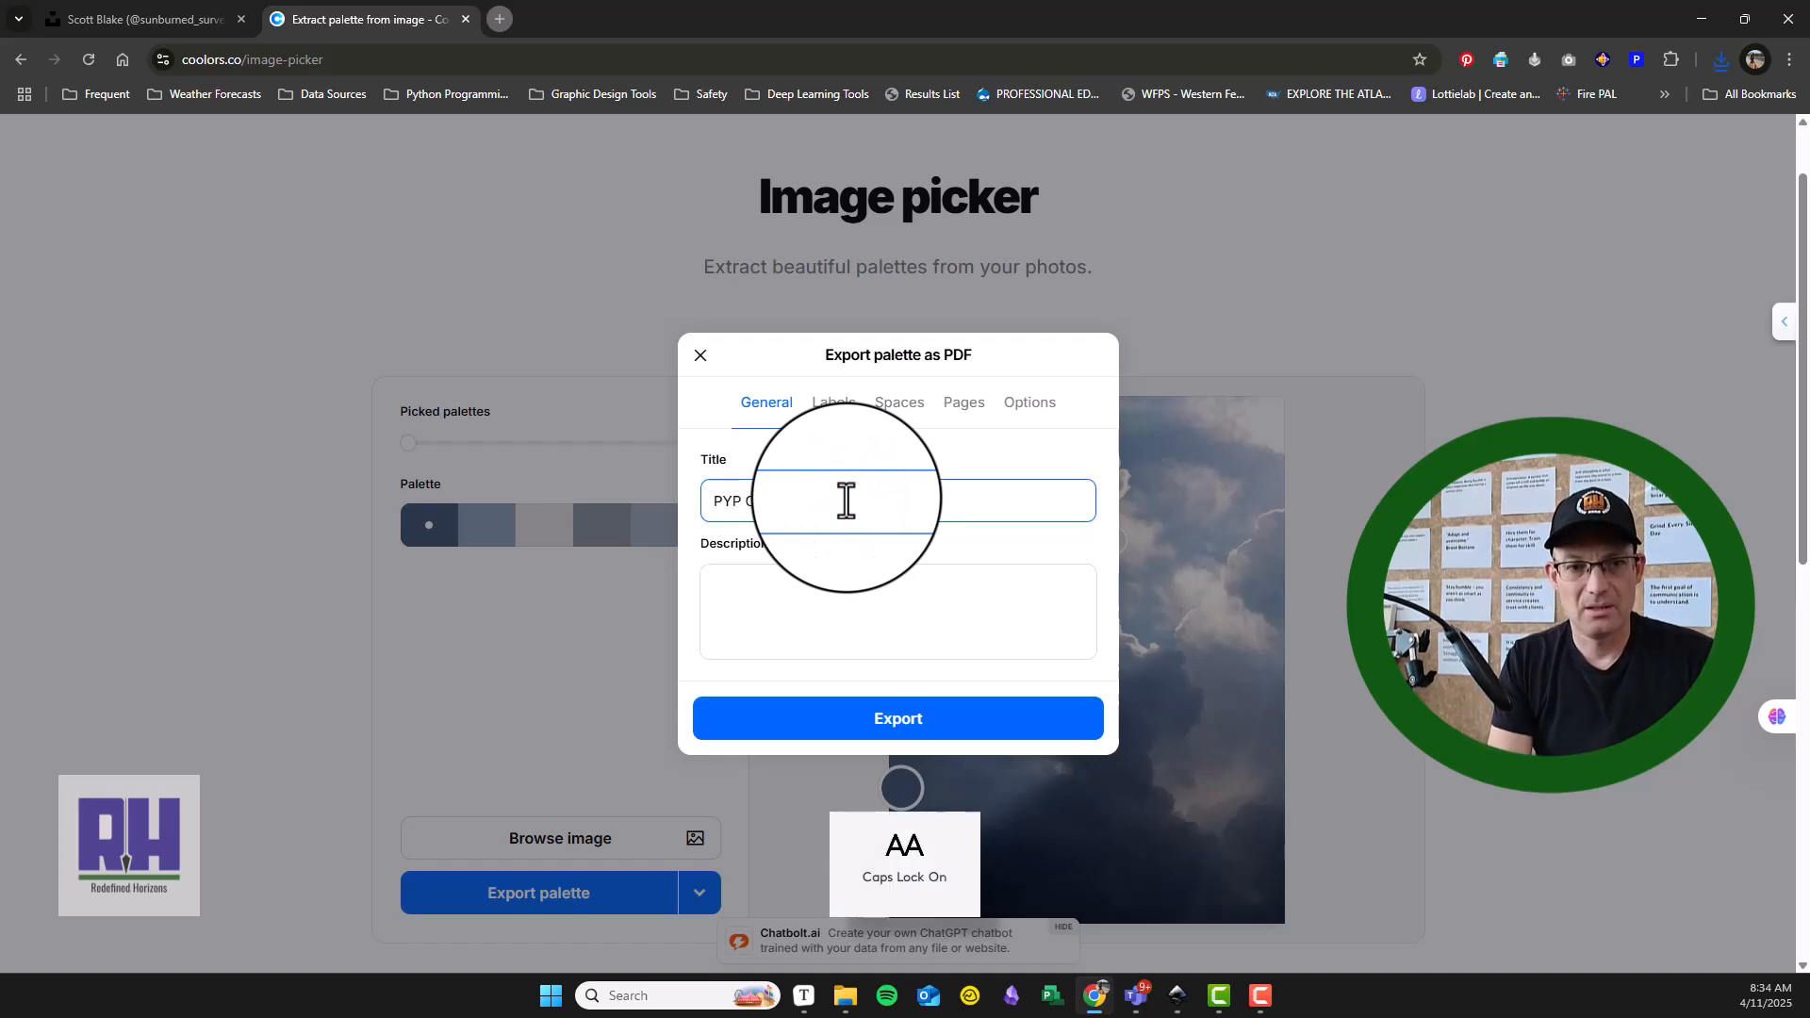
type("COM IMAGE")
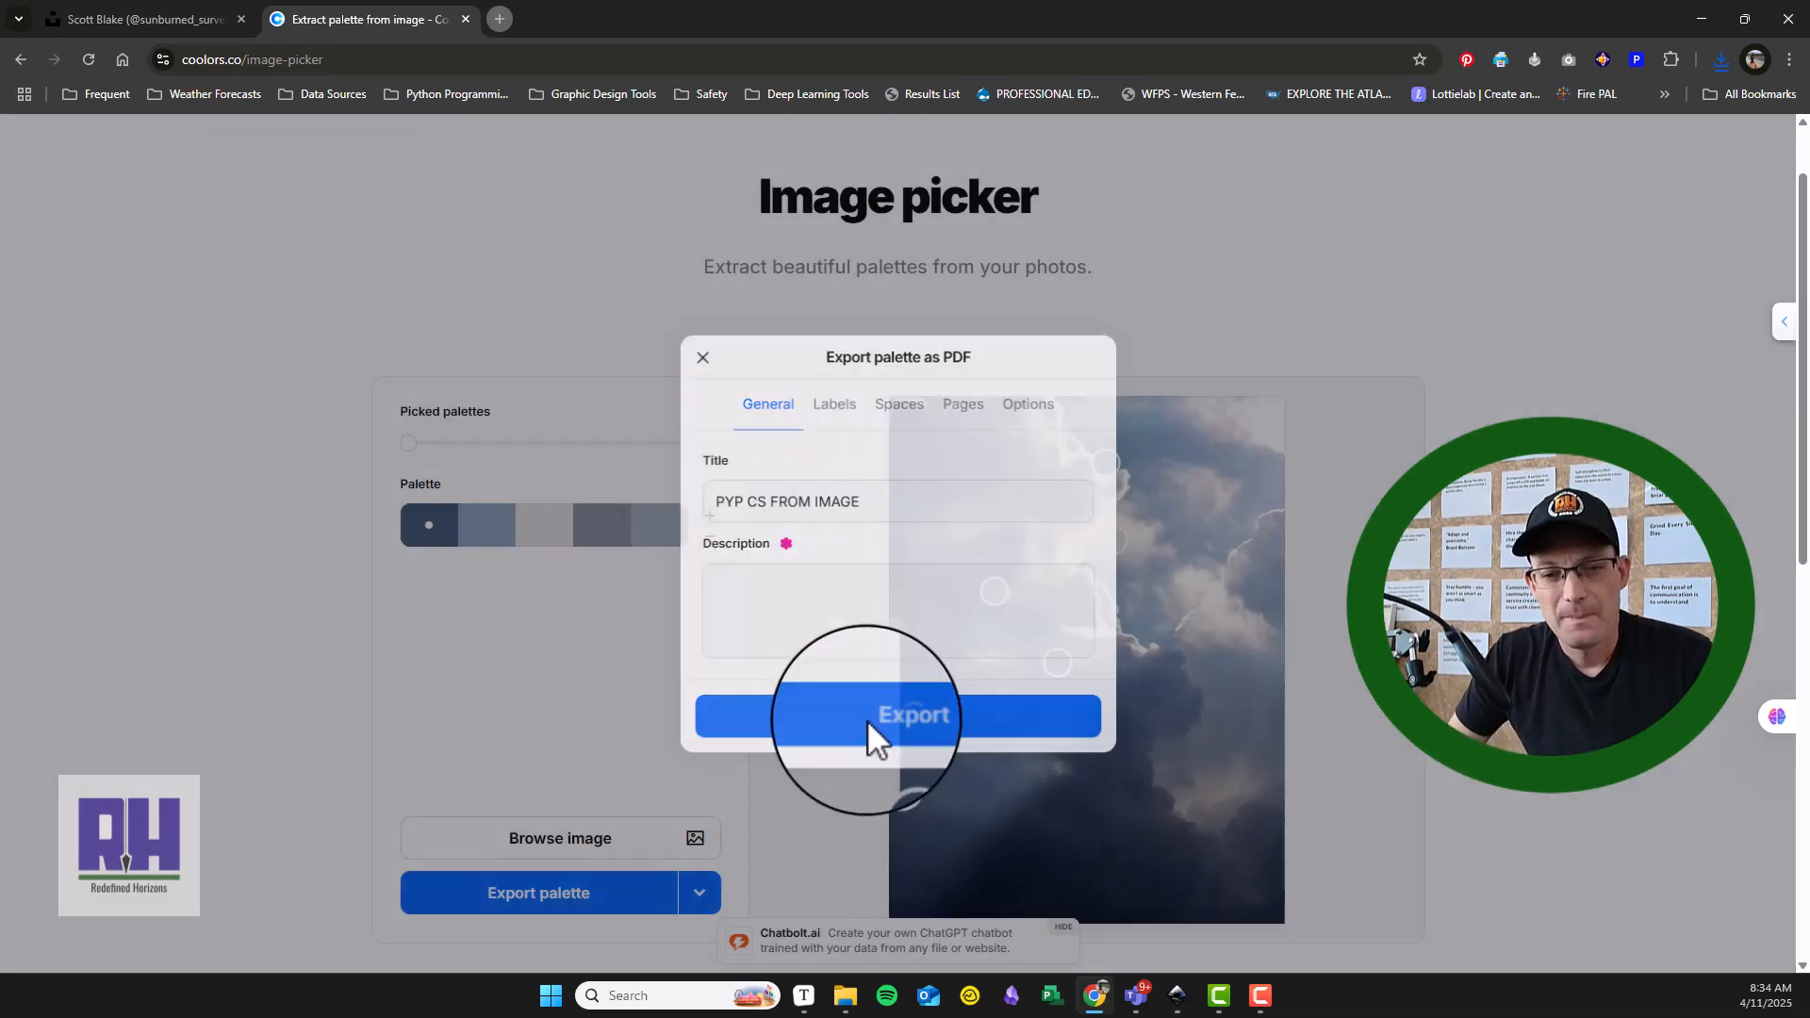
left_click(867, 720)
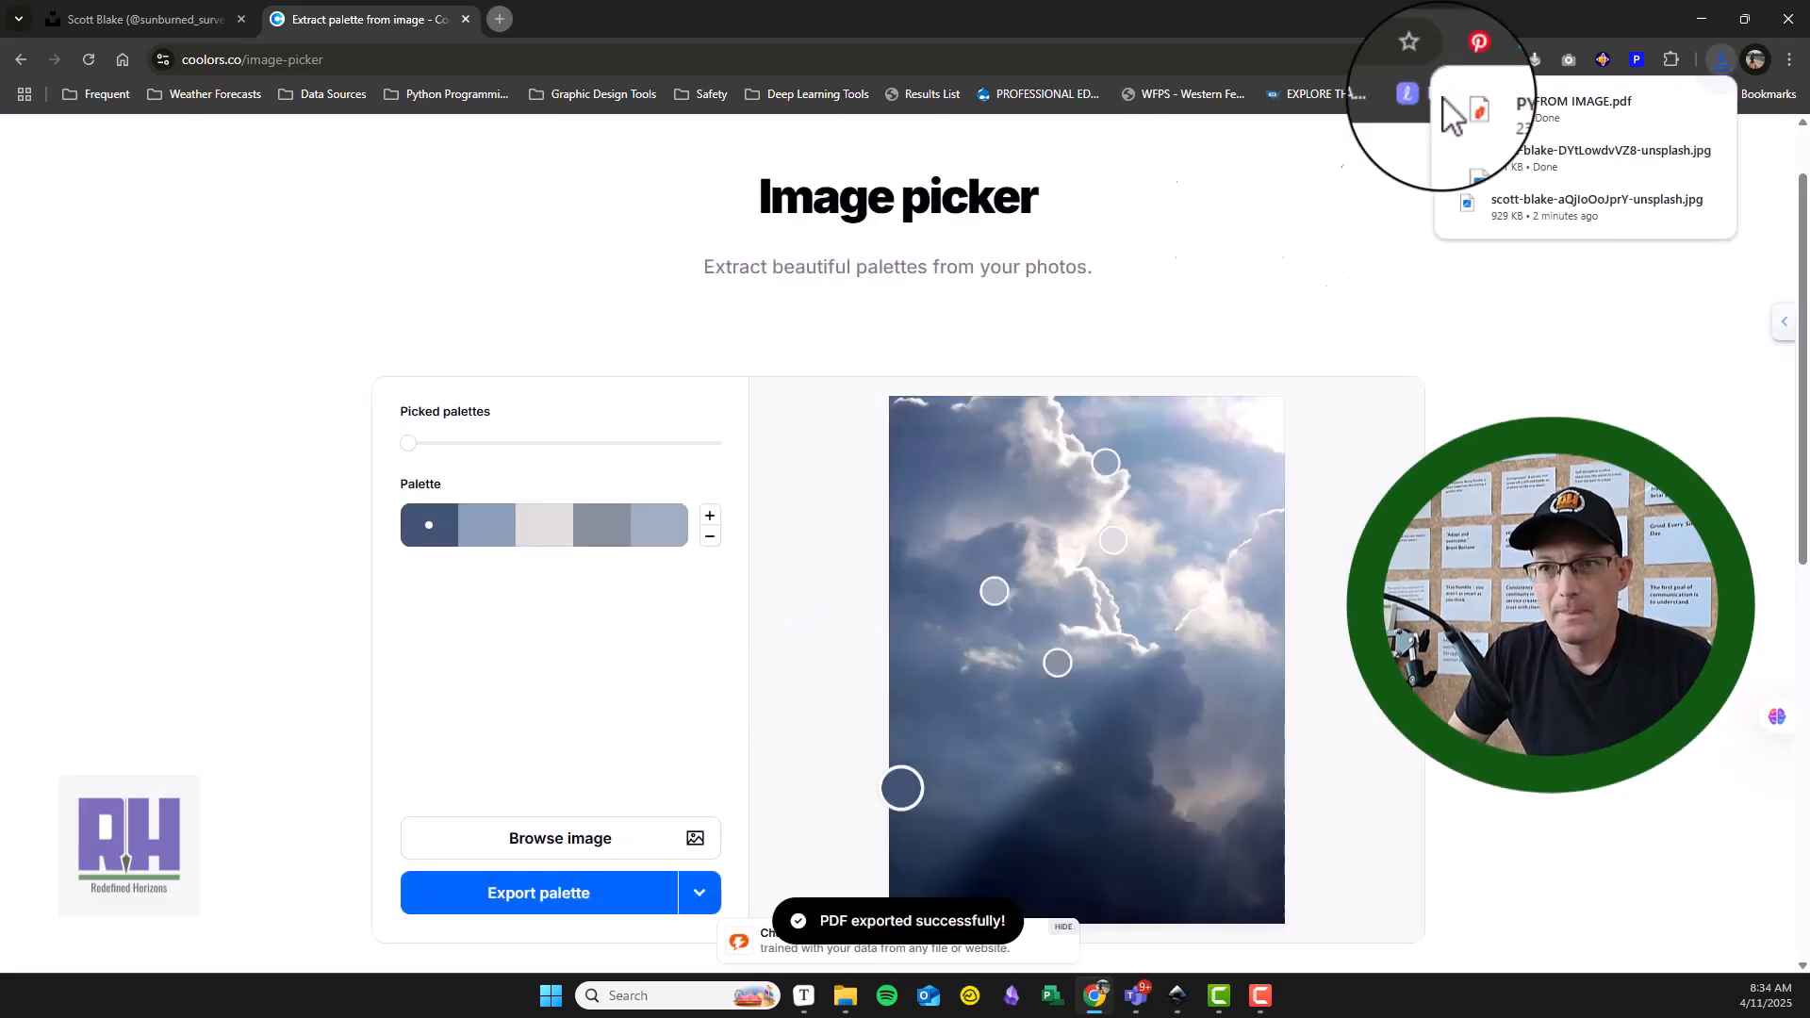
left_click(1552, 98)
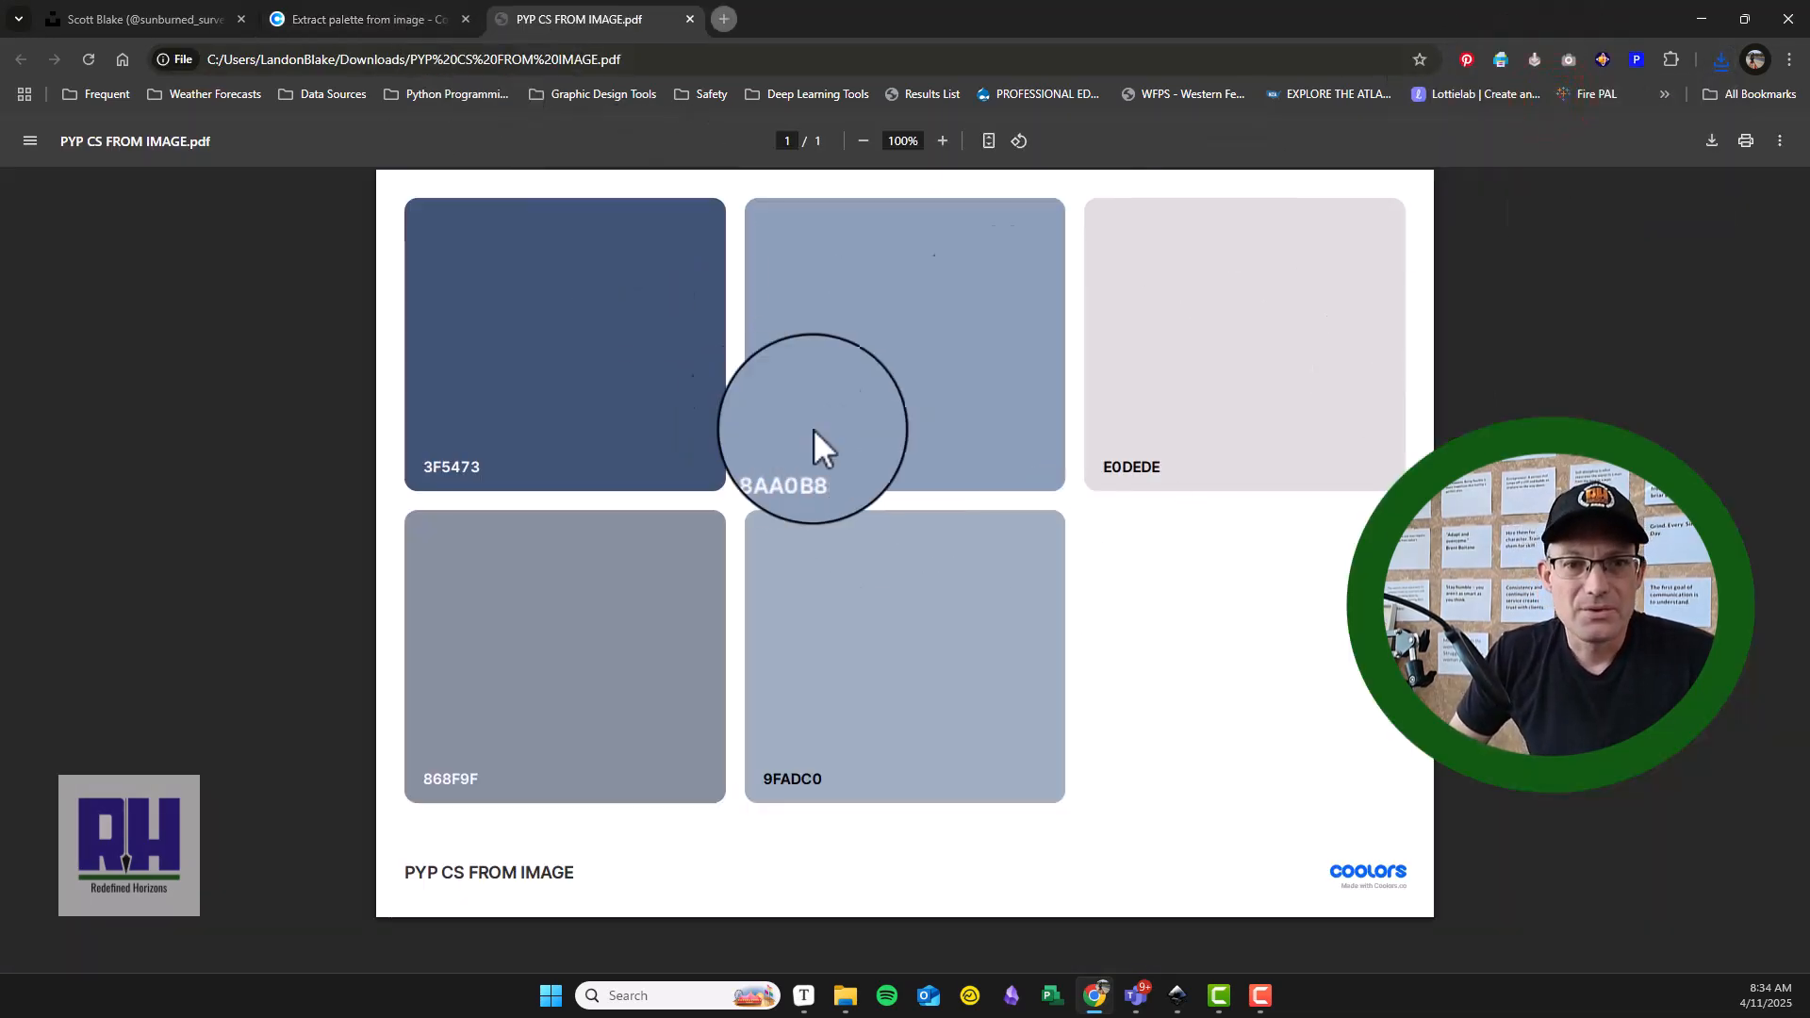
Step: Switch to Inkscape and ungroup the logo's zigzag arrow and circles
left_click(1038, 13)
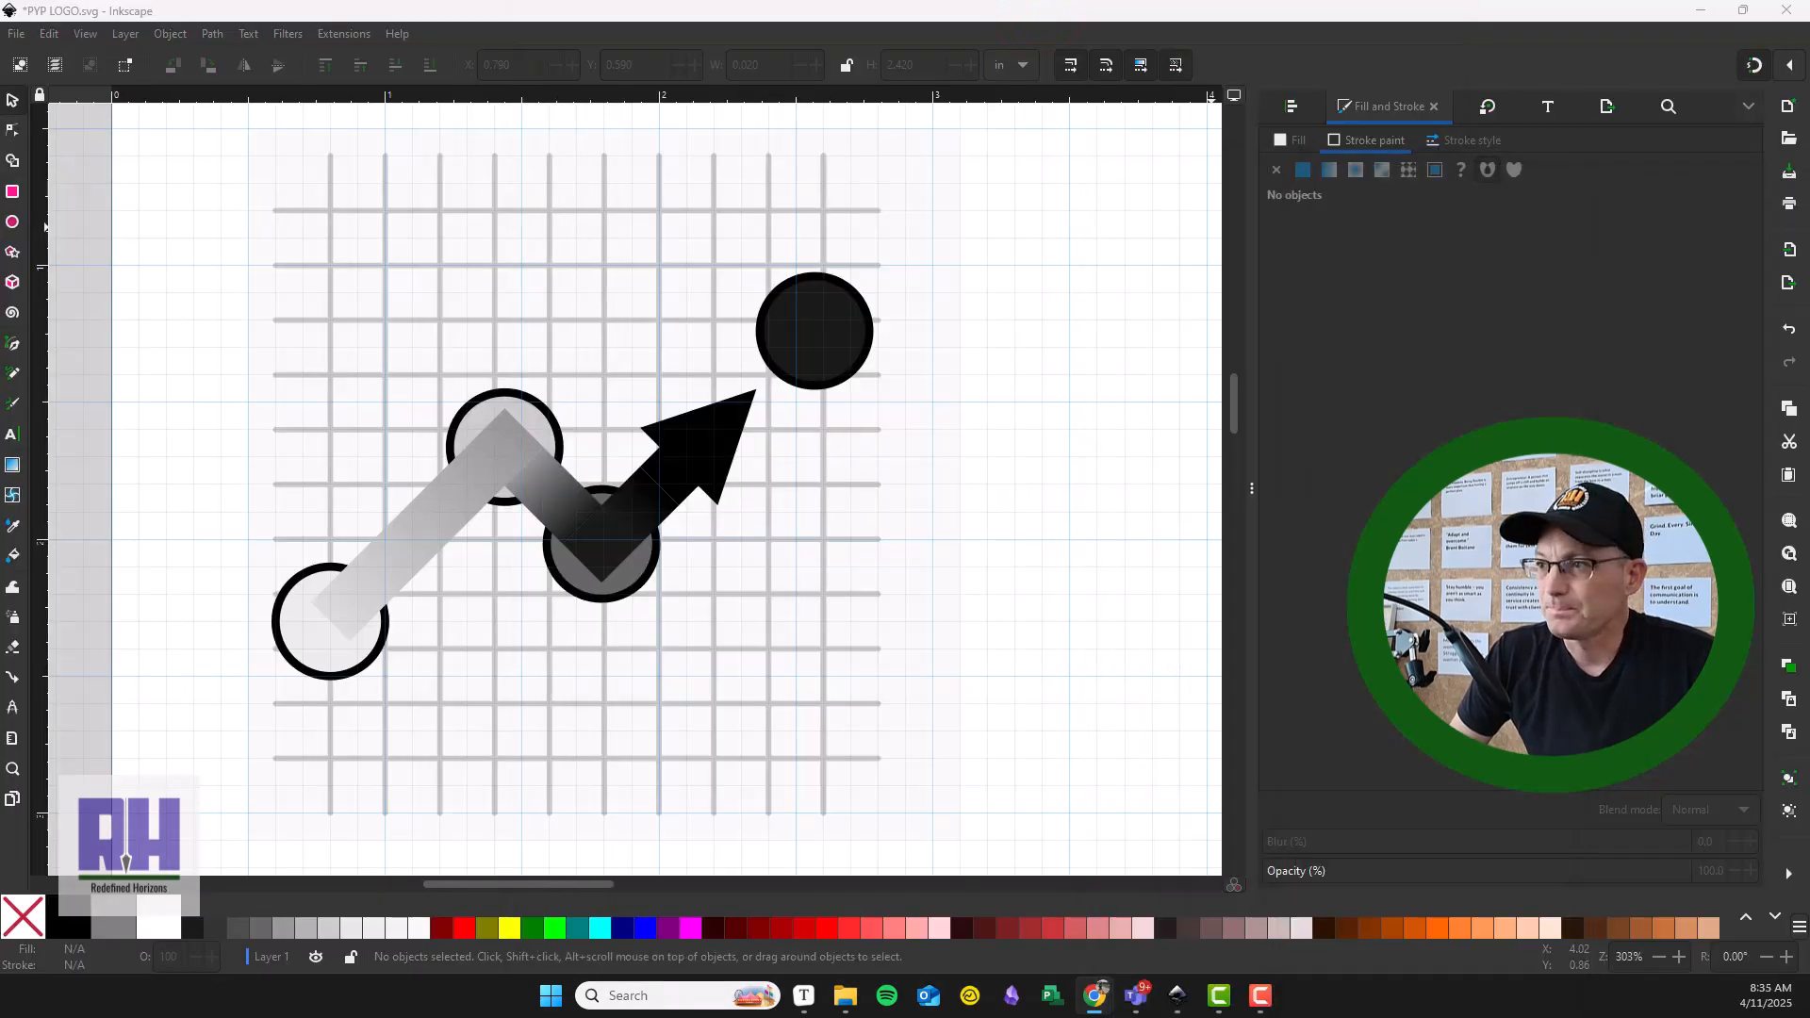
left_click_drag(1073, 701, 1188, 666)
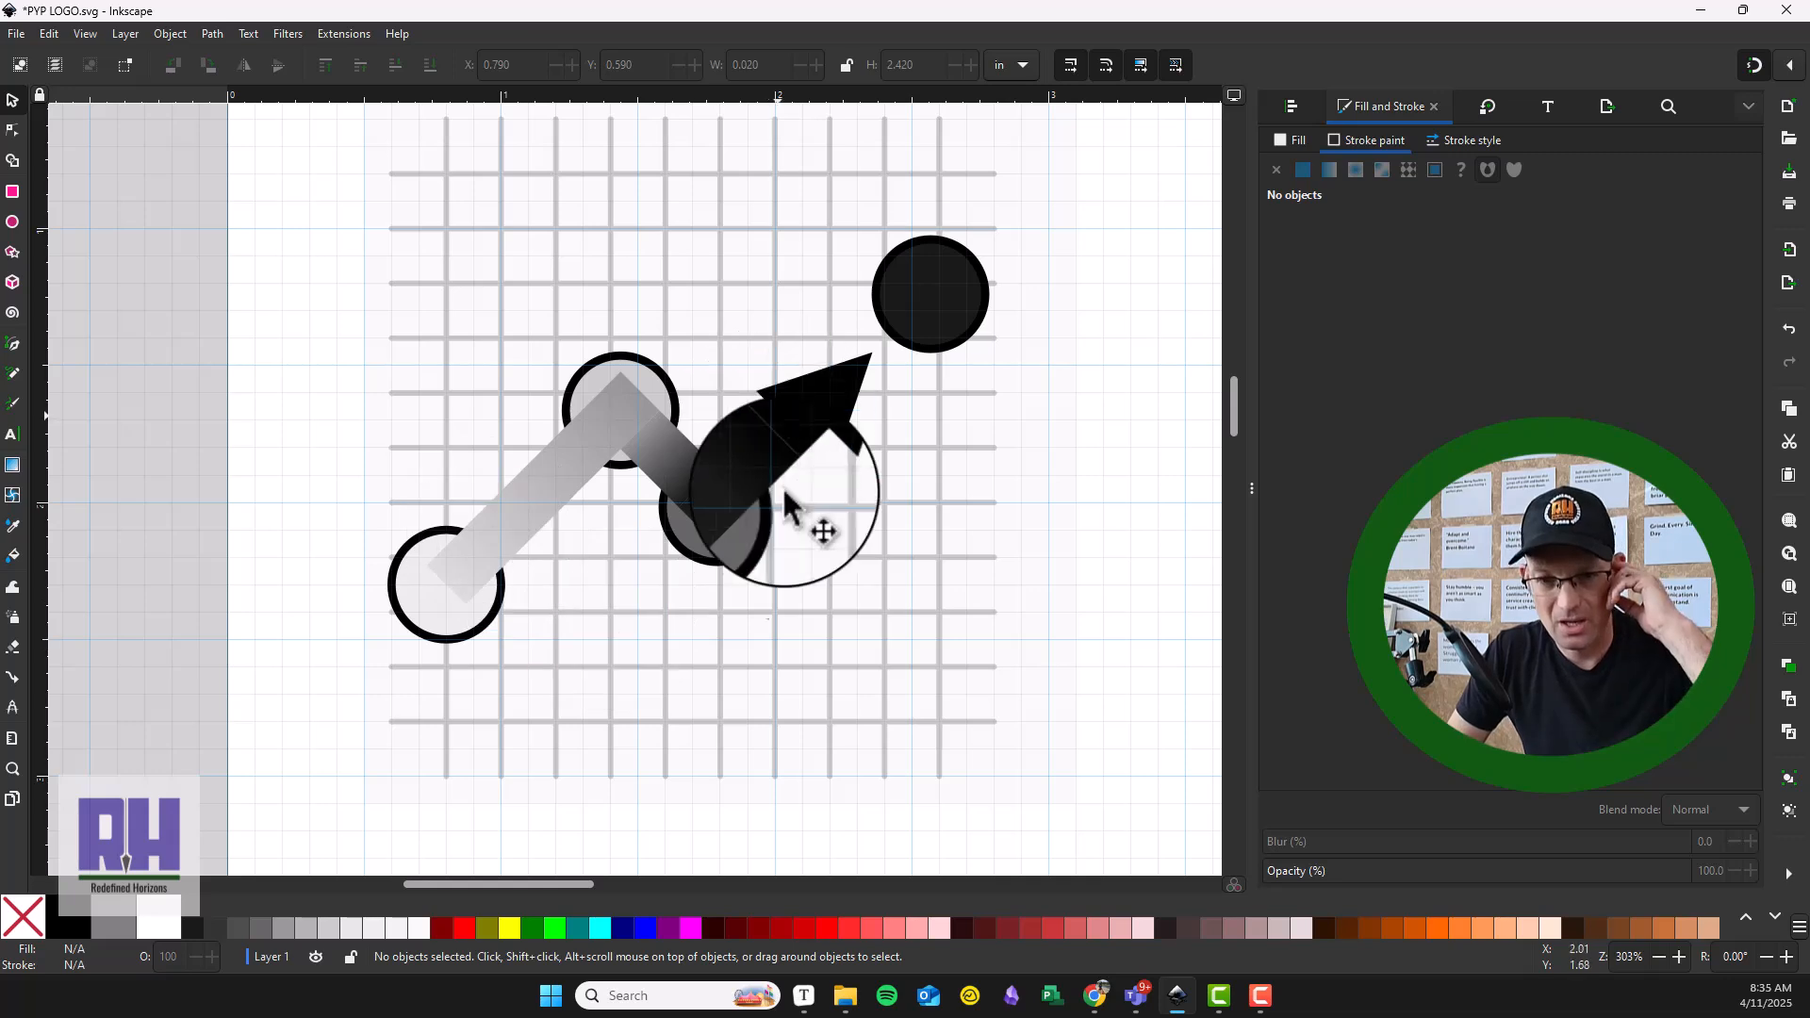
left_click(829, 413)
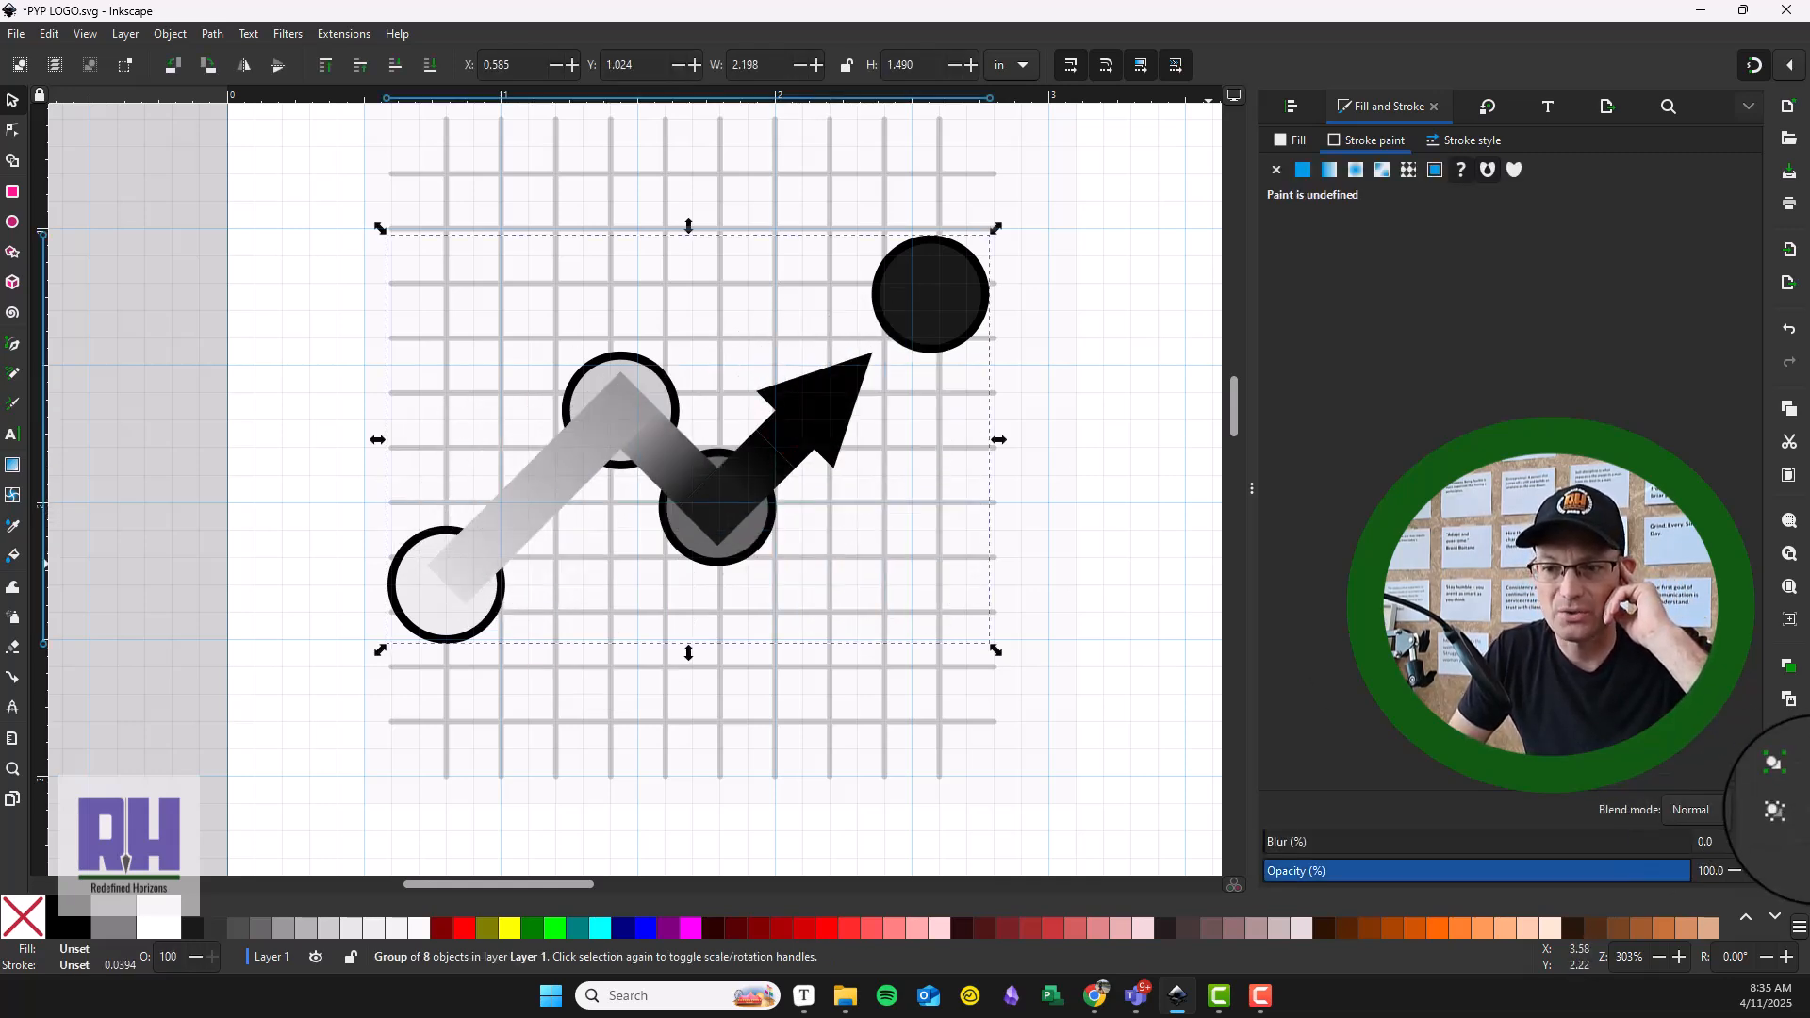
Step: Set the arrowhead's flat fill color to RGBA 3f5473ff
left_click(847, 380)
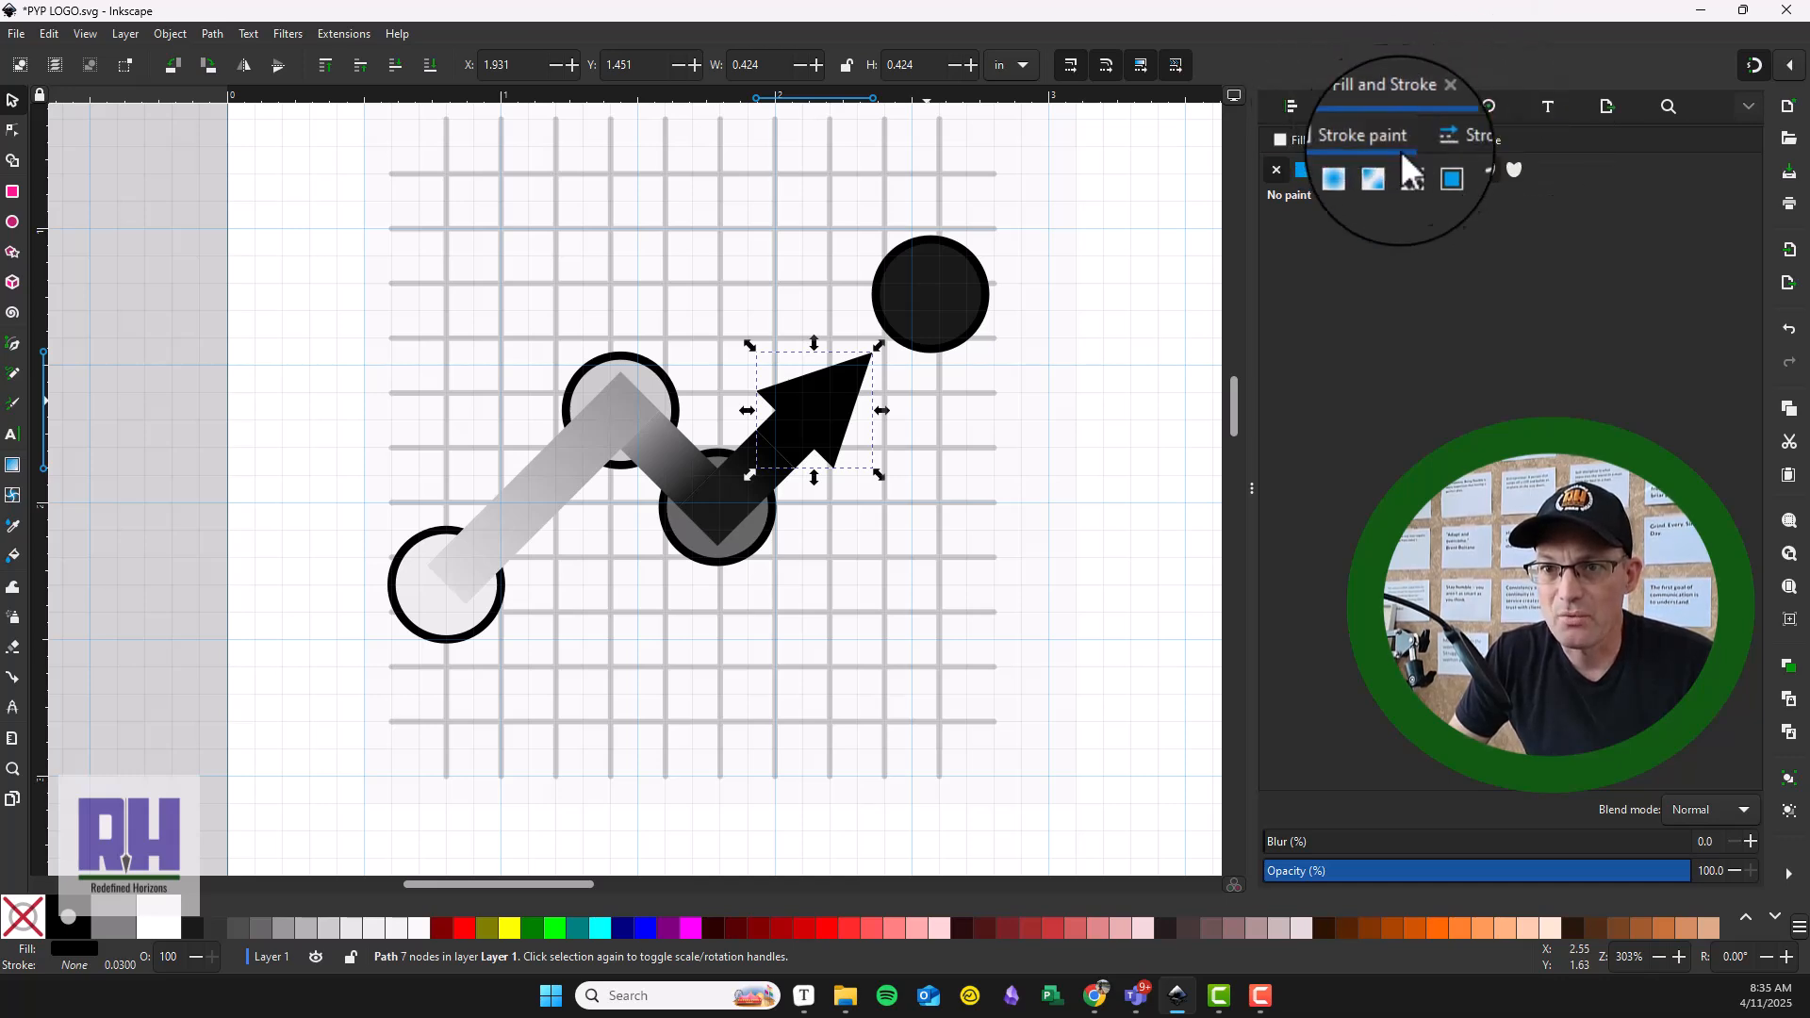
left_click(1297, 141)
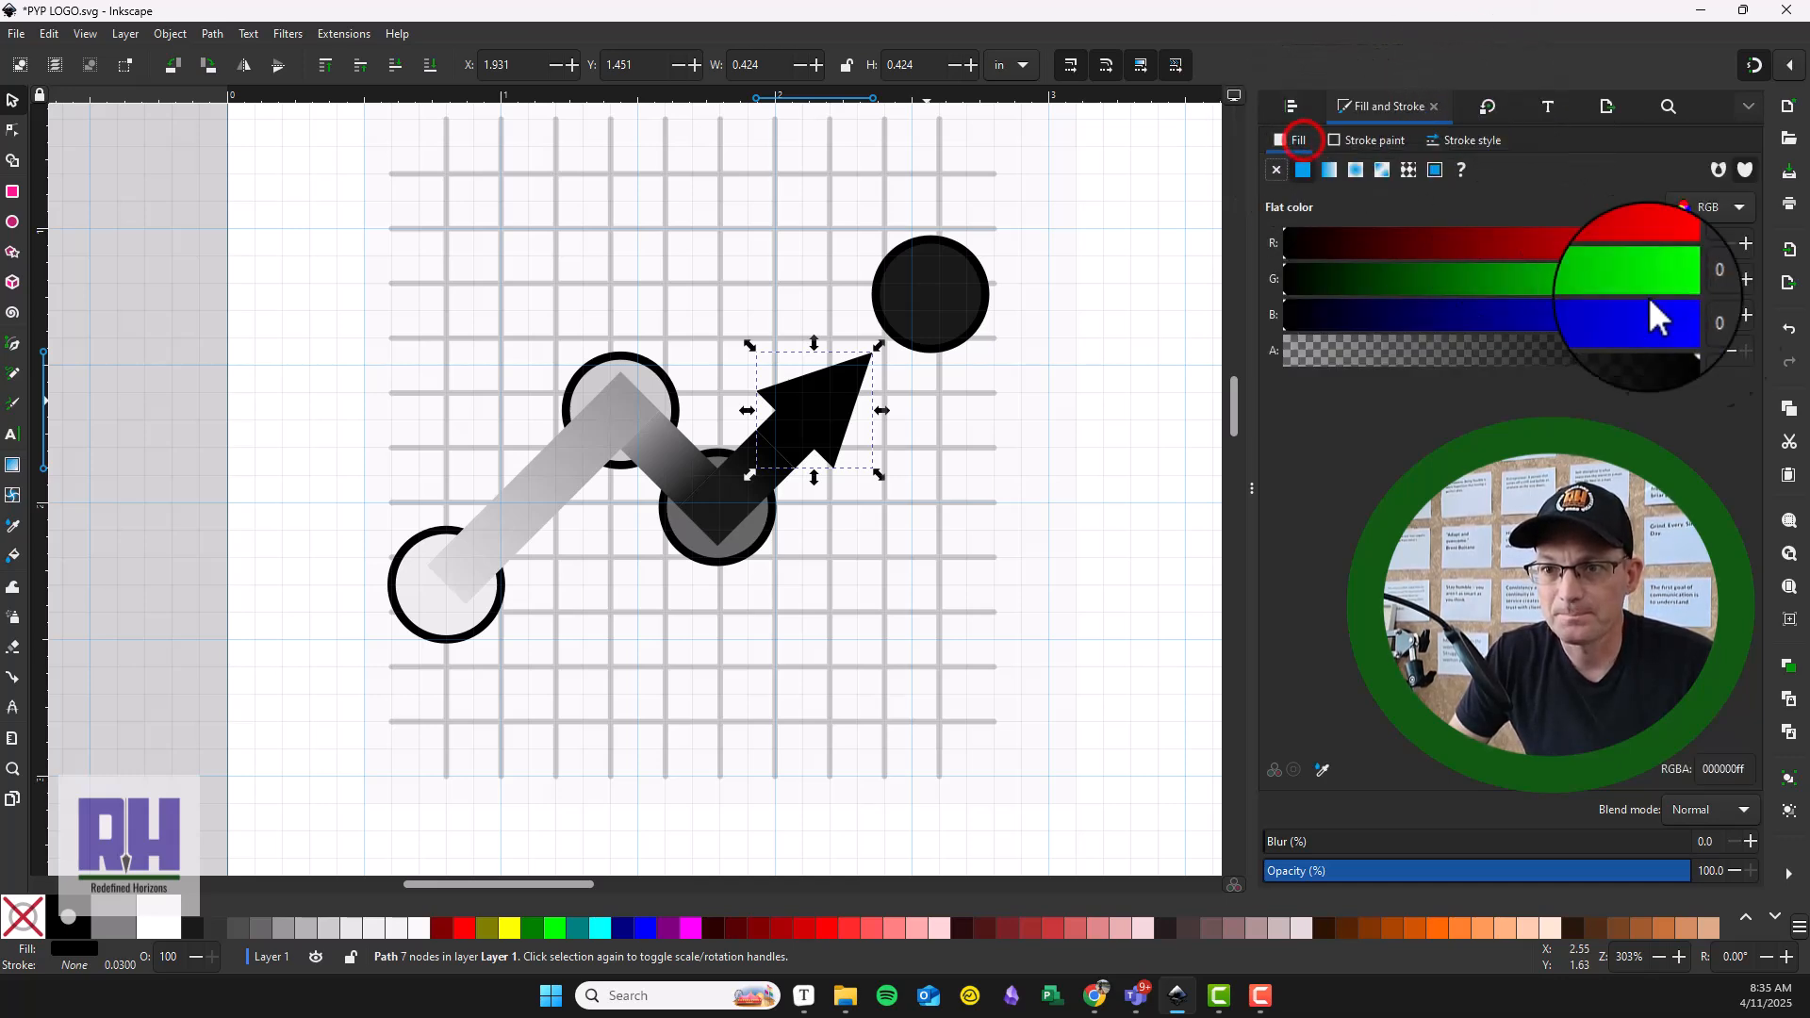
left_click_drag(1729, 238, 1685, 242)
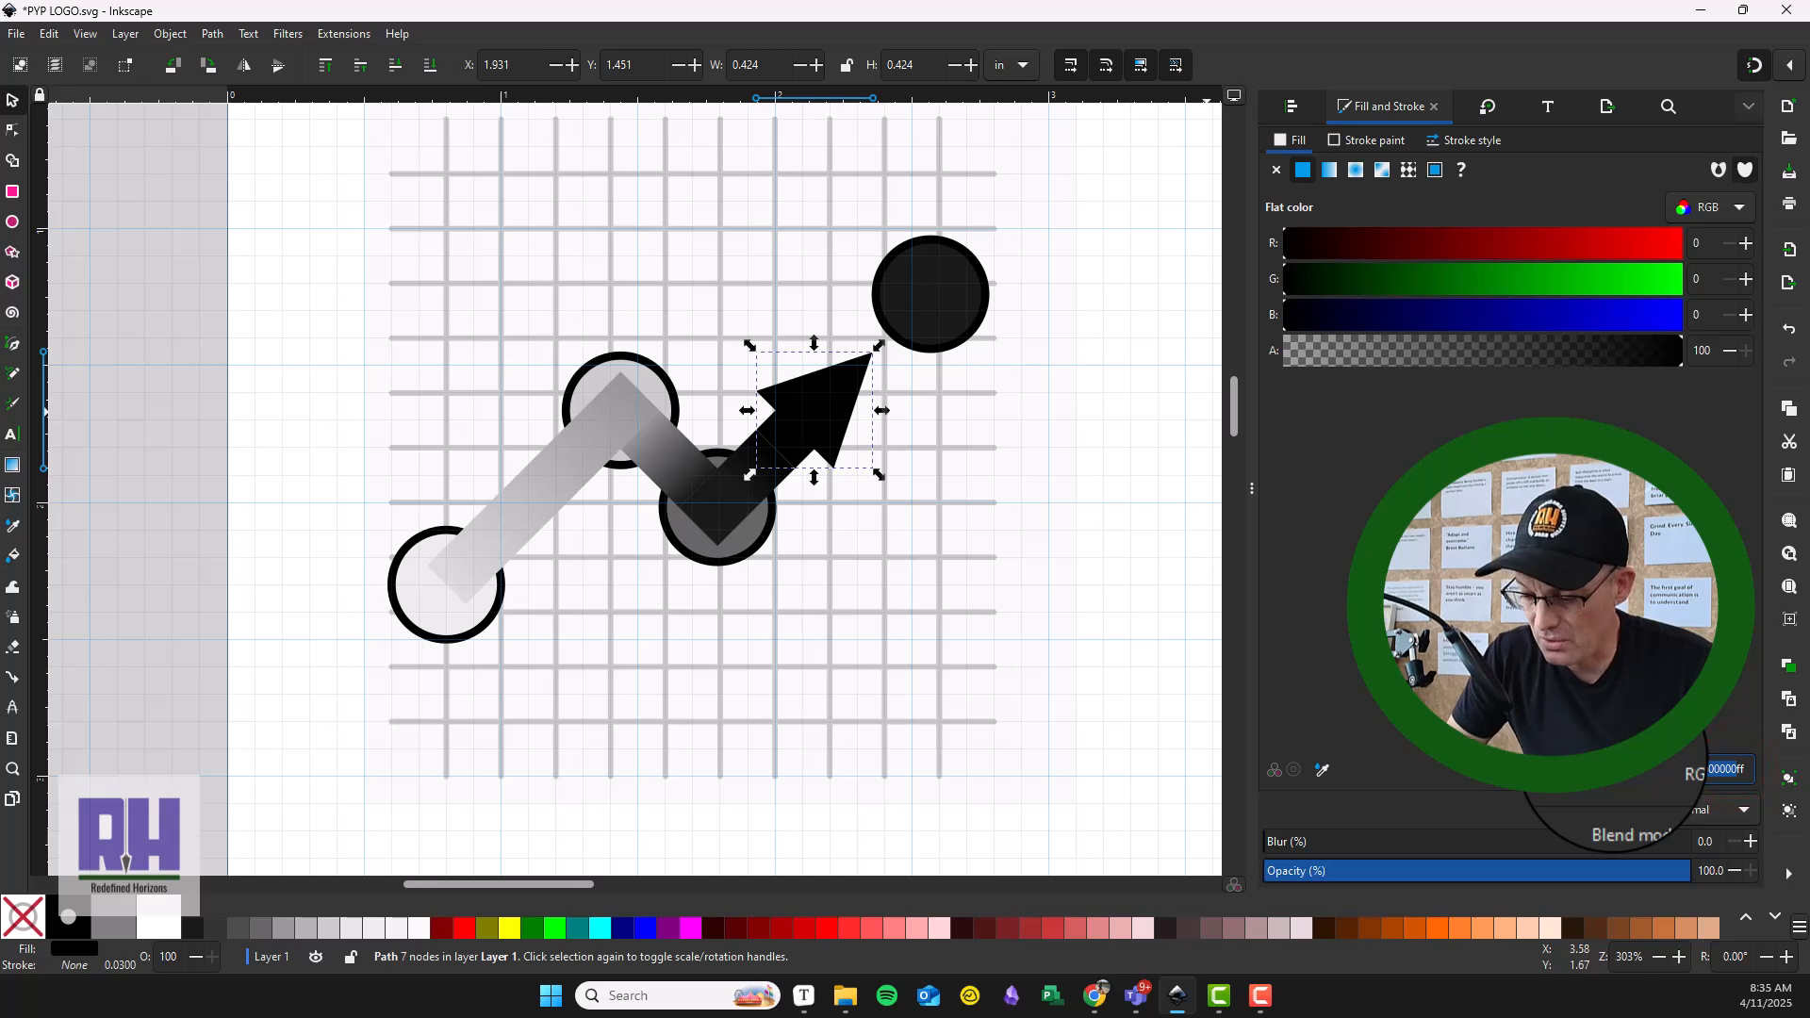
type("3355ffff")
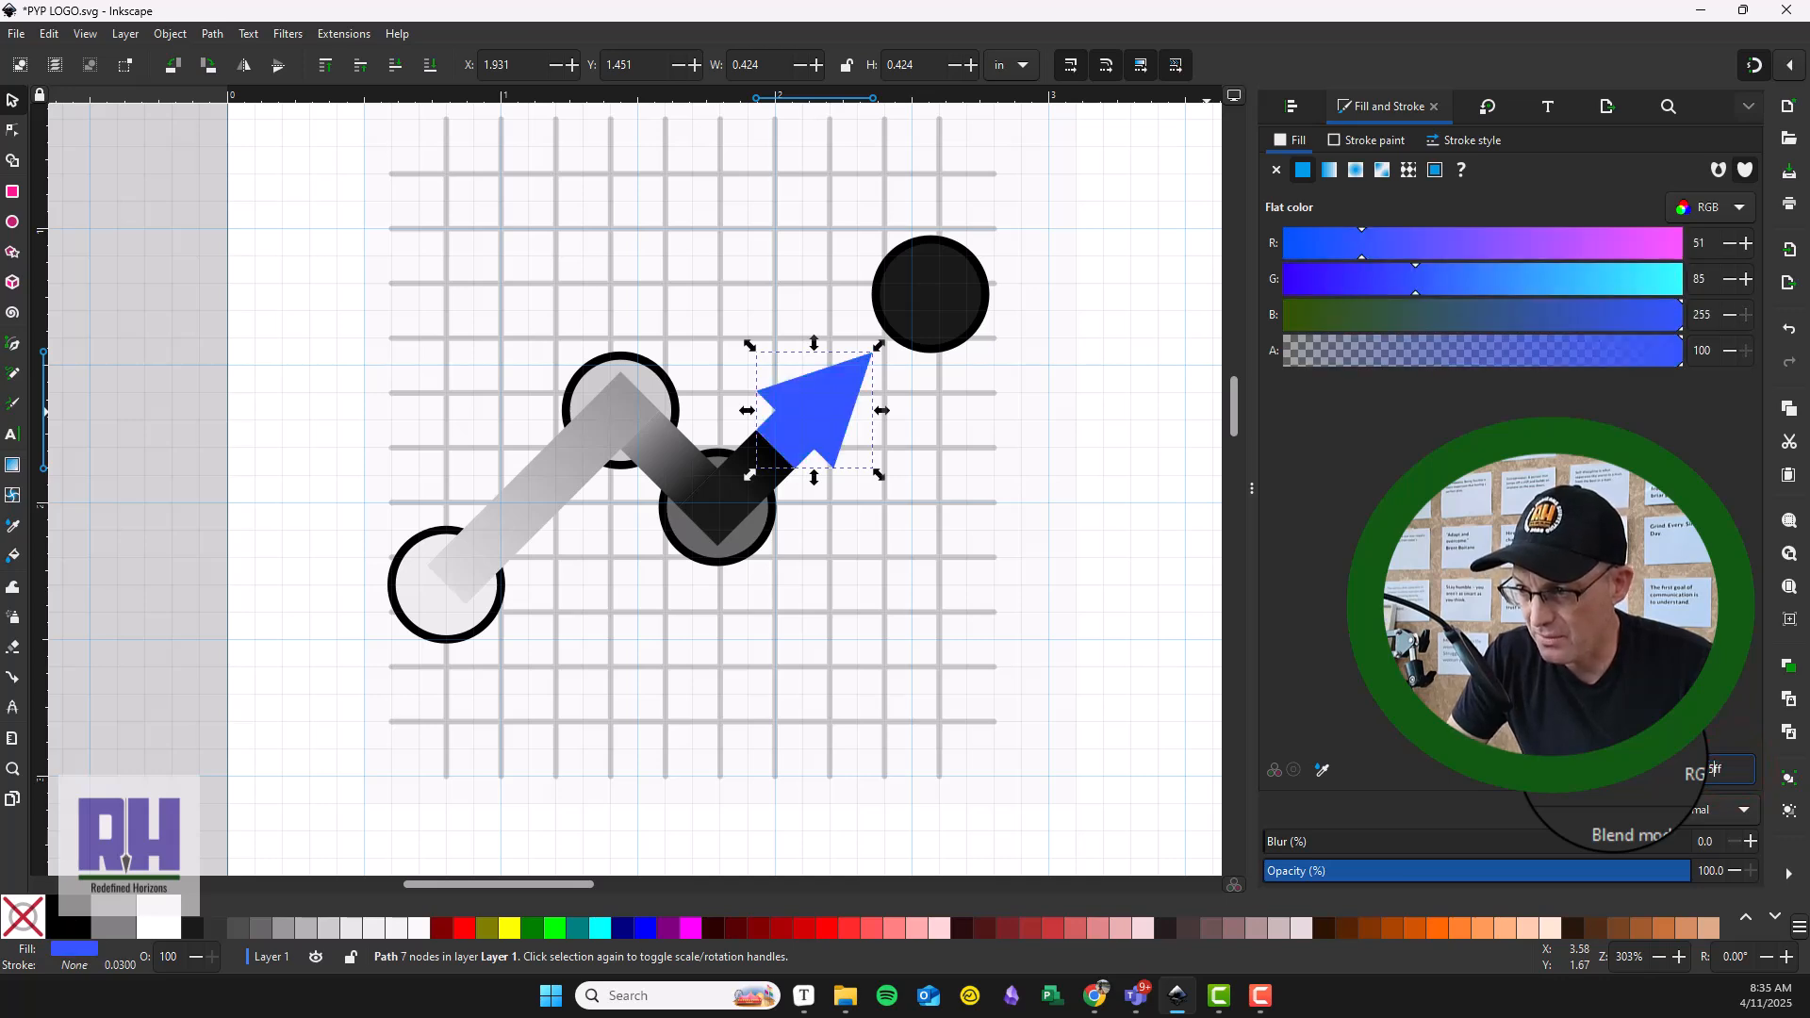
key("BackSpace")
type("f5")
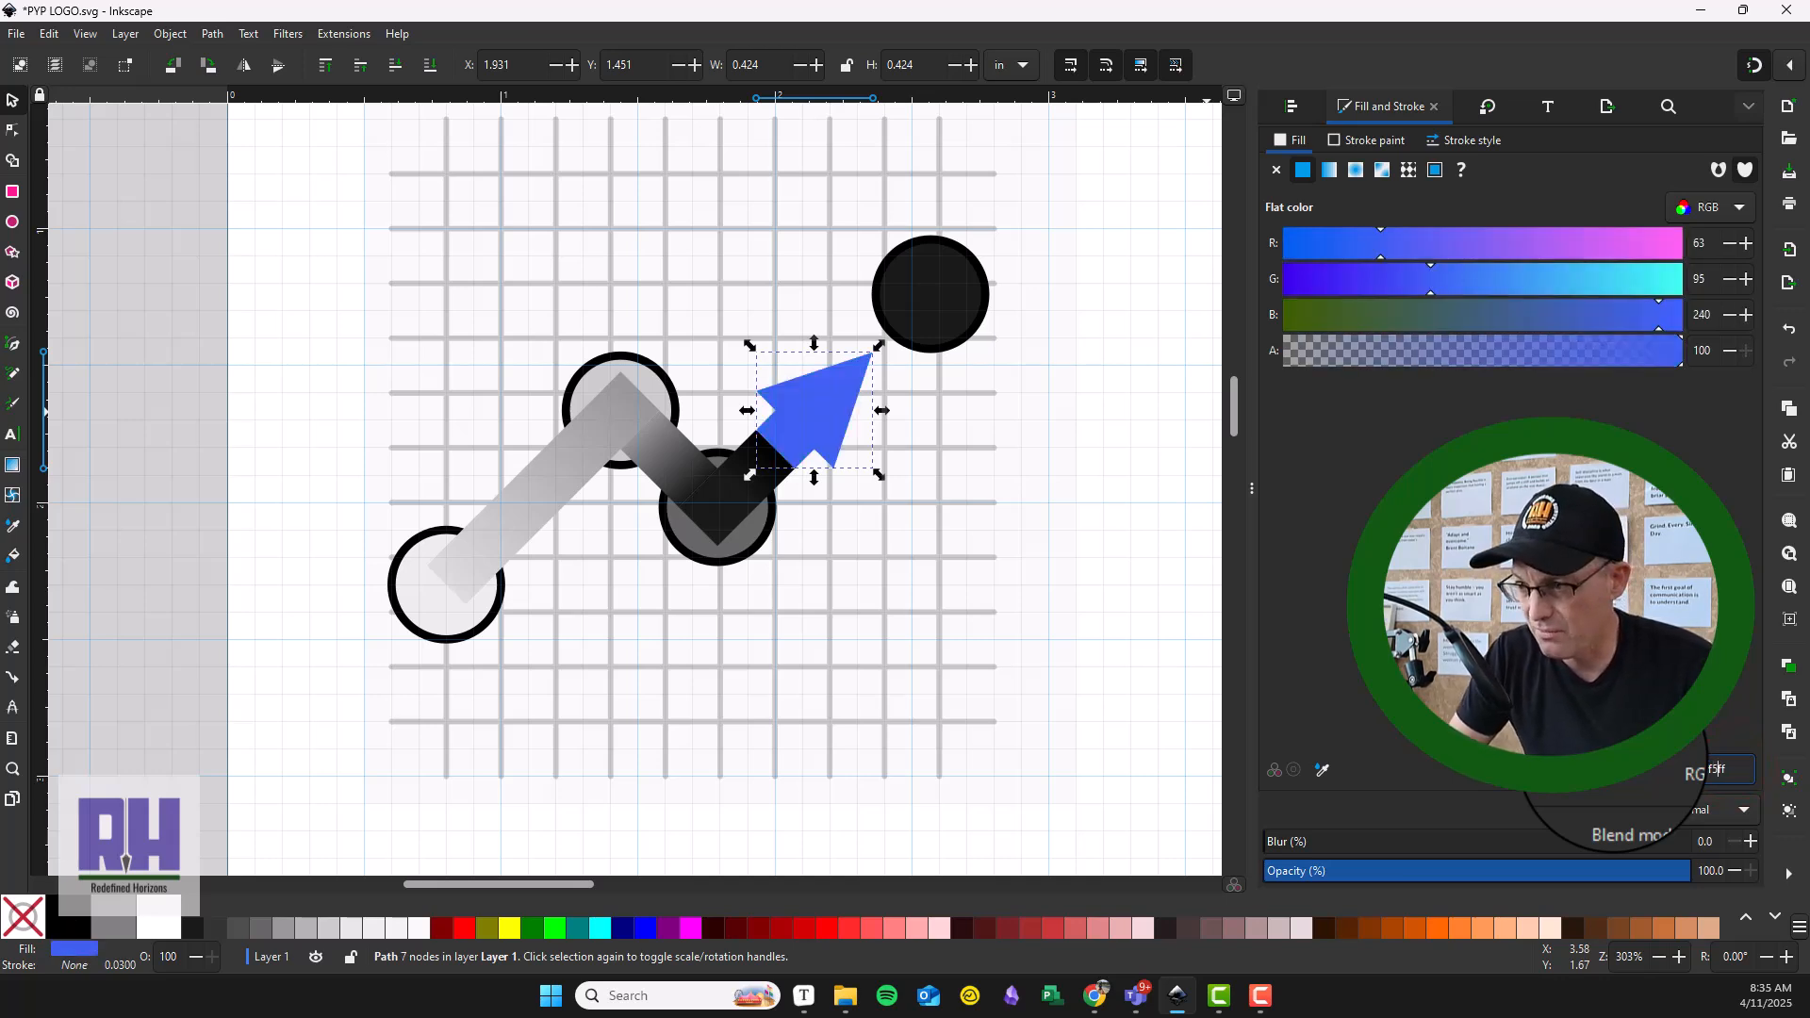
type("473")
left_click(1139, 405)
left_click(841, 410)
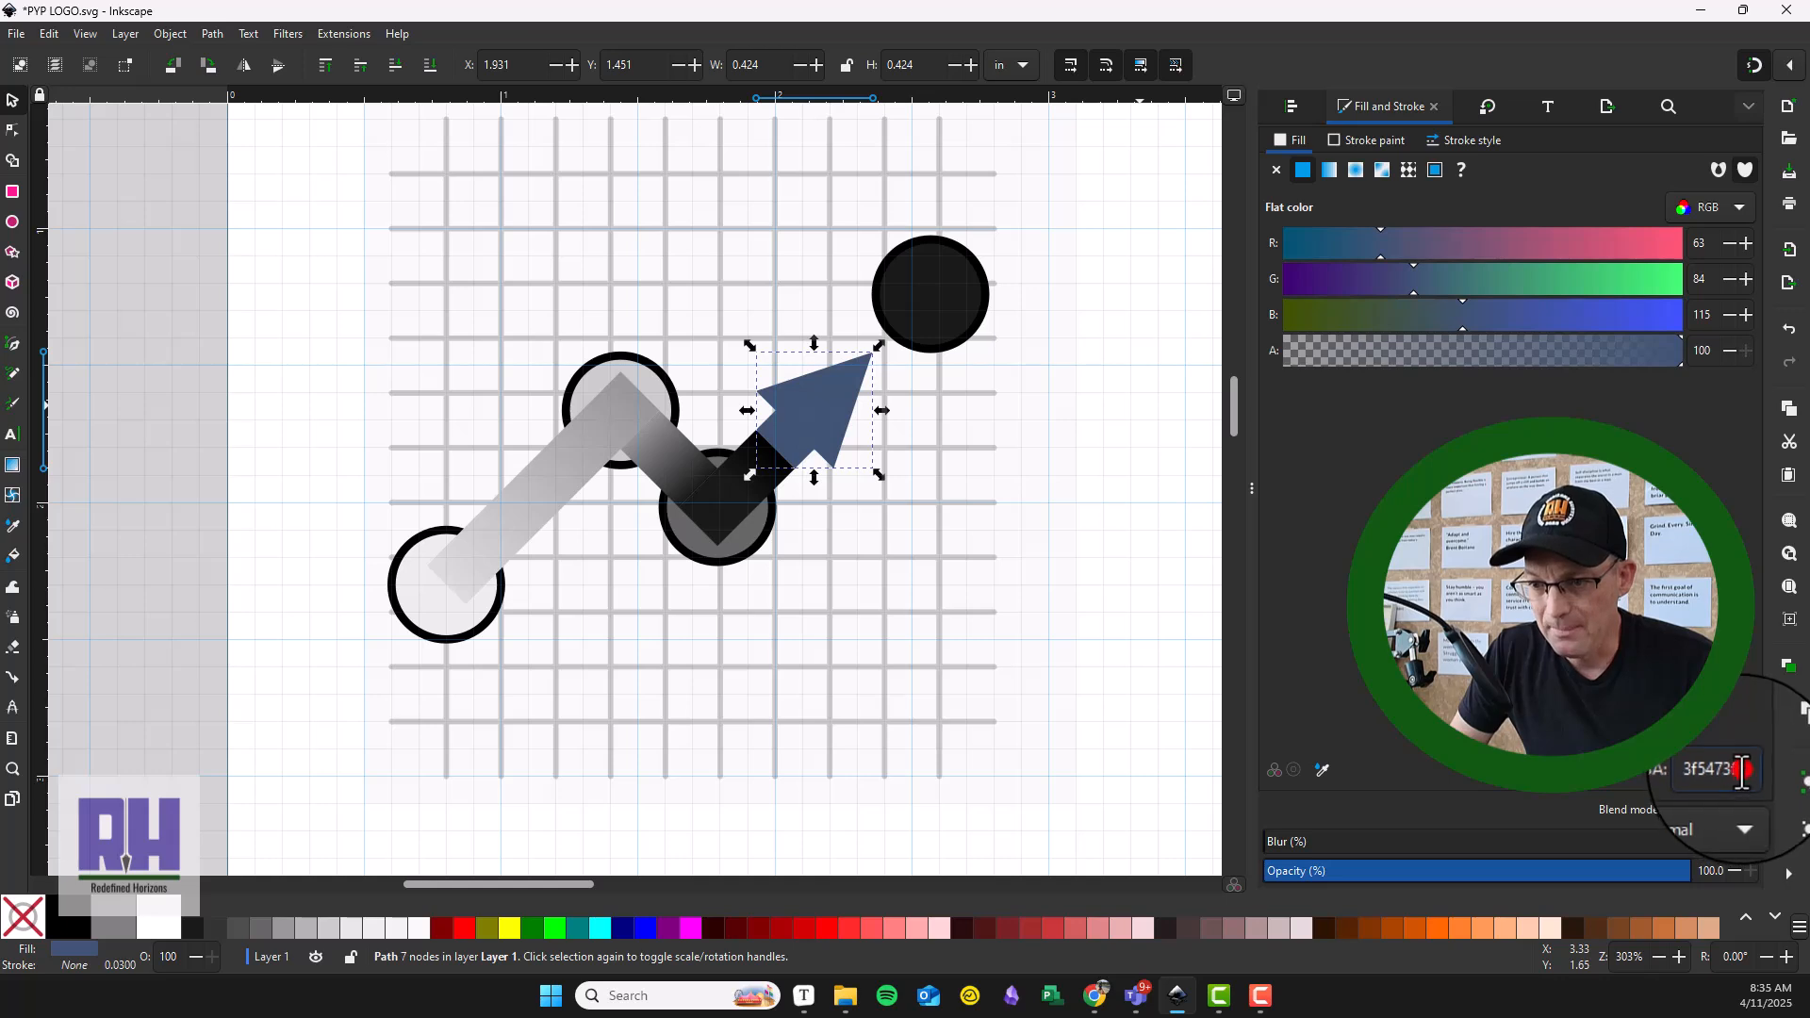
Step: Set the end stop of the fill gradient on the arrow shaft segment beside the arrowhead to RGBA 3f5473ff
left_click(736, 493)
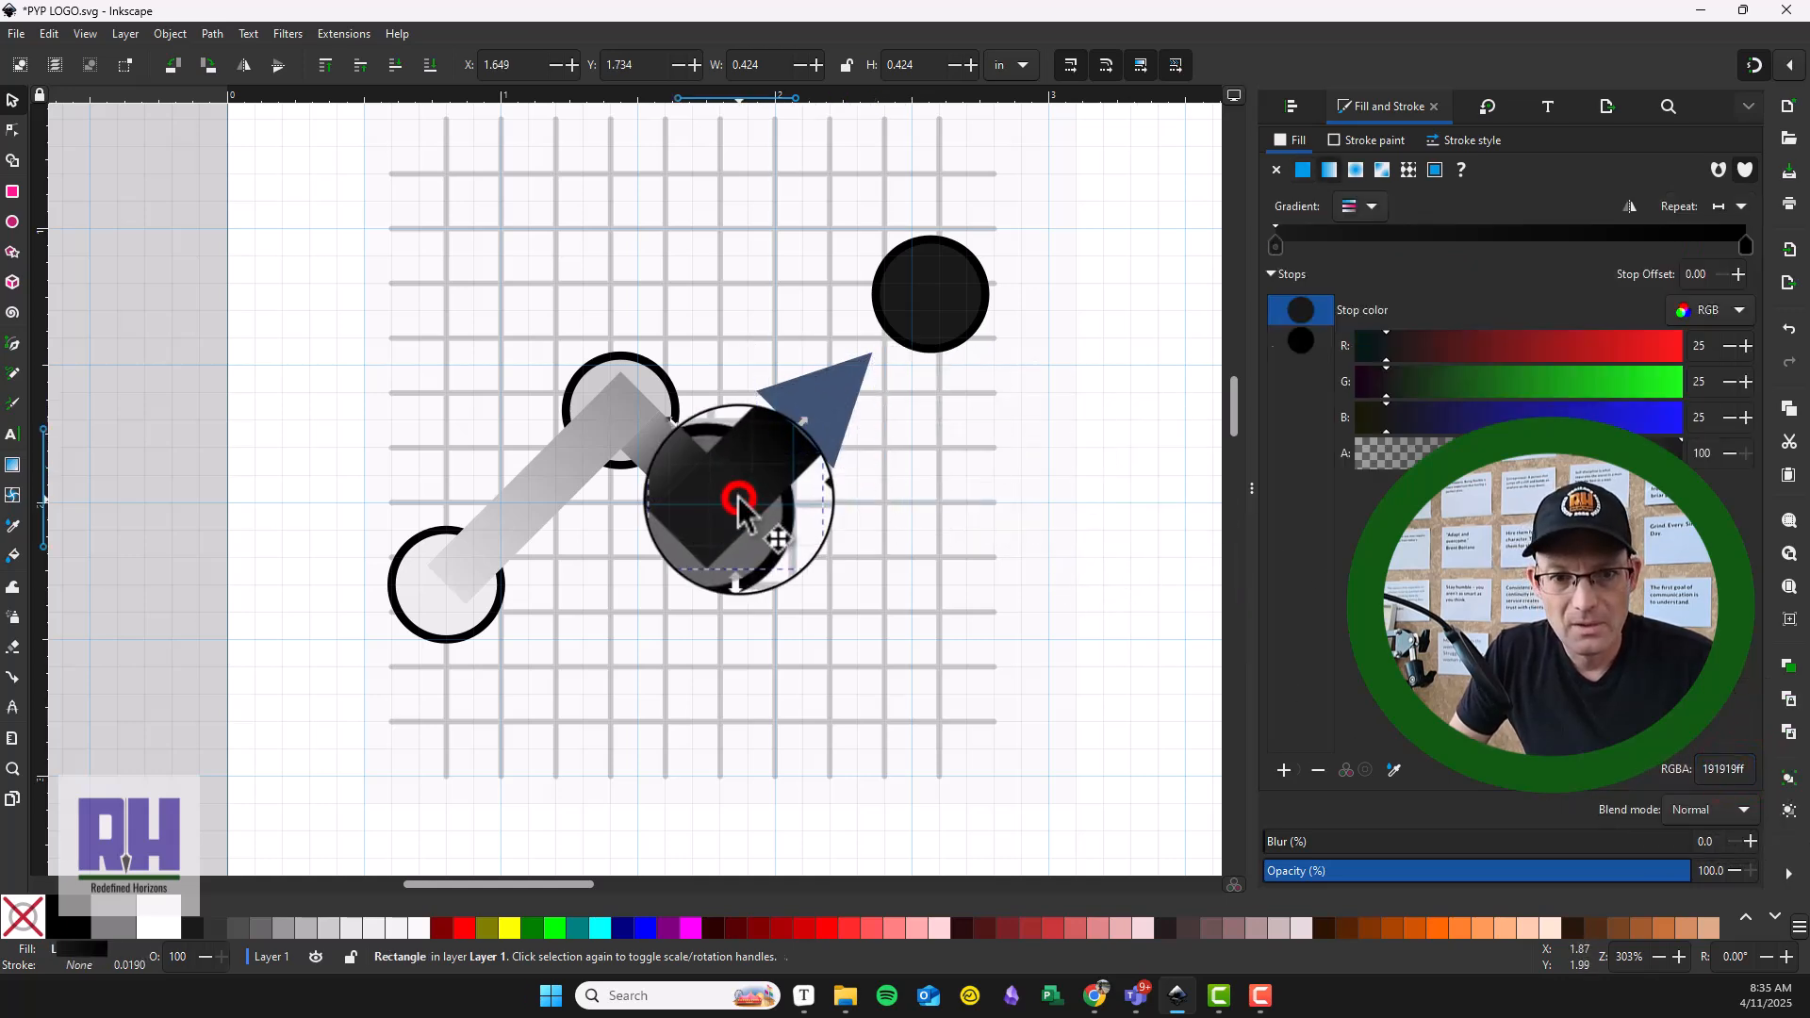
left_click(1299, 340)
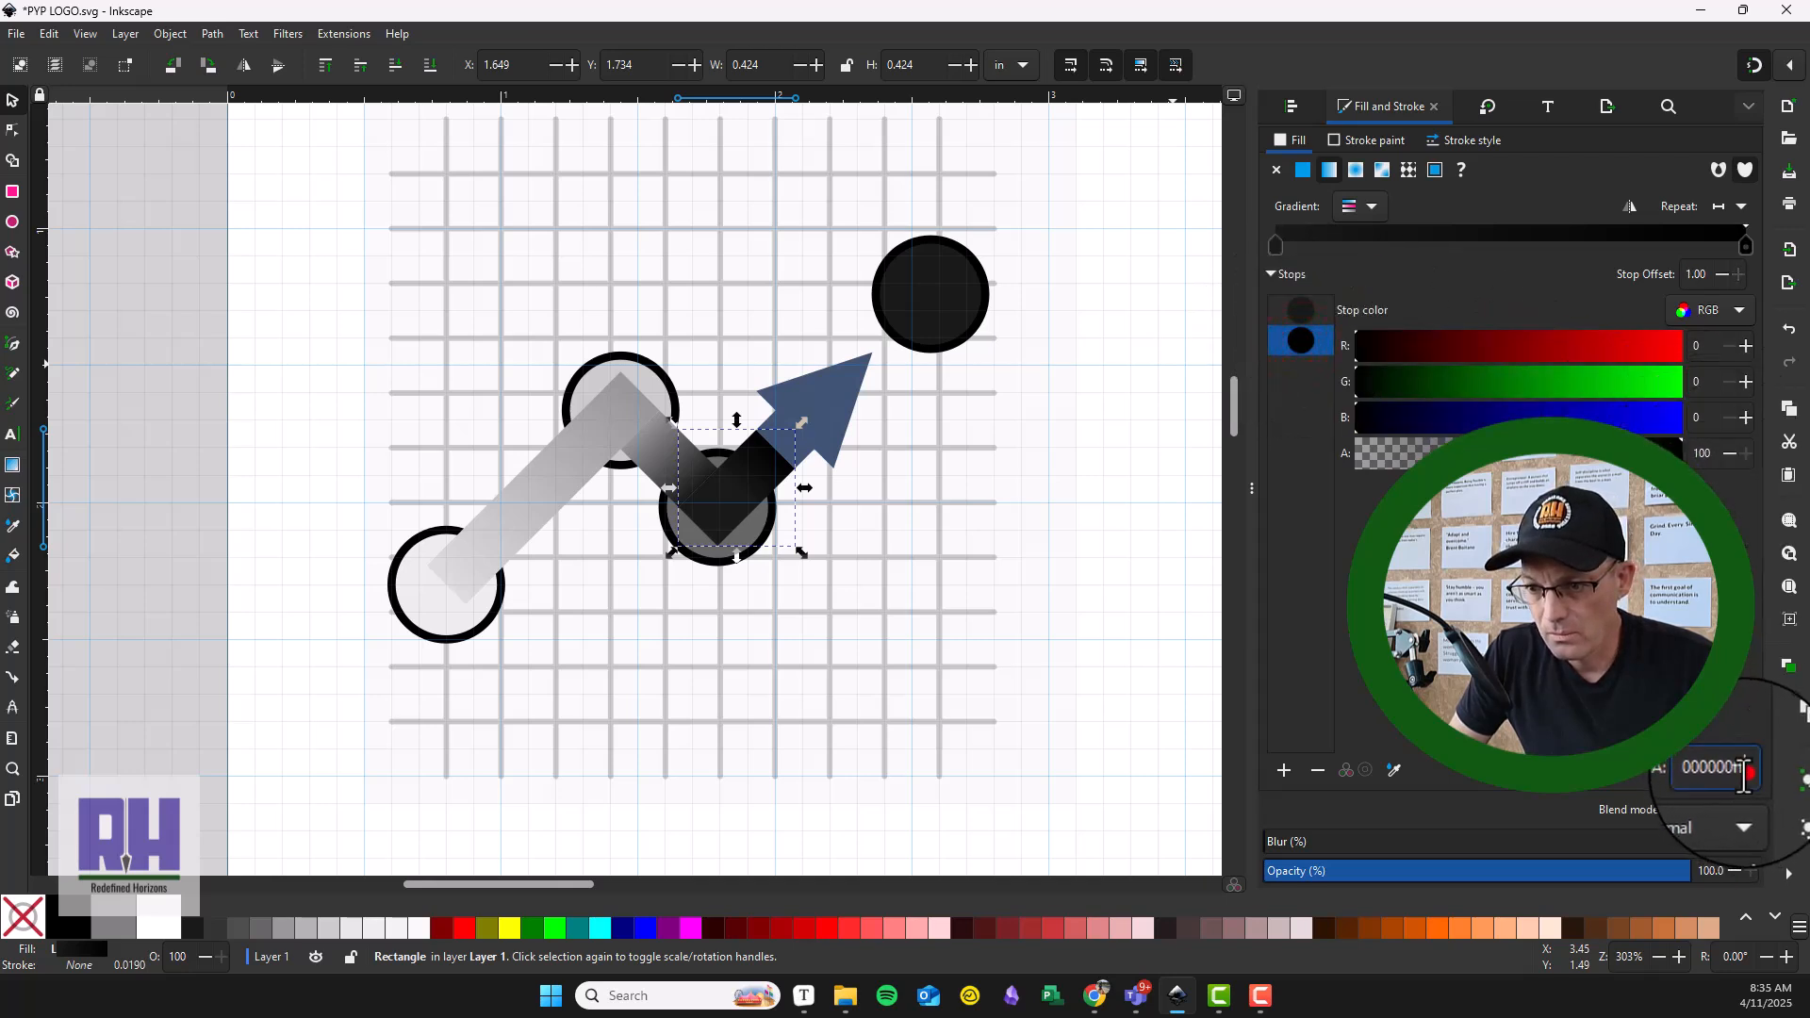
left_click(1110, 487)
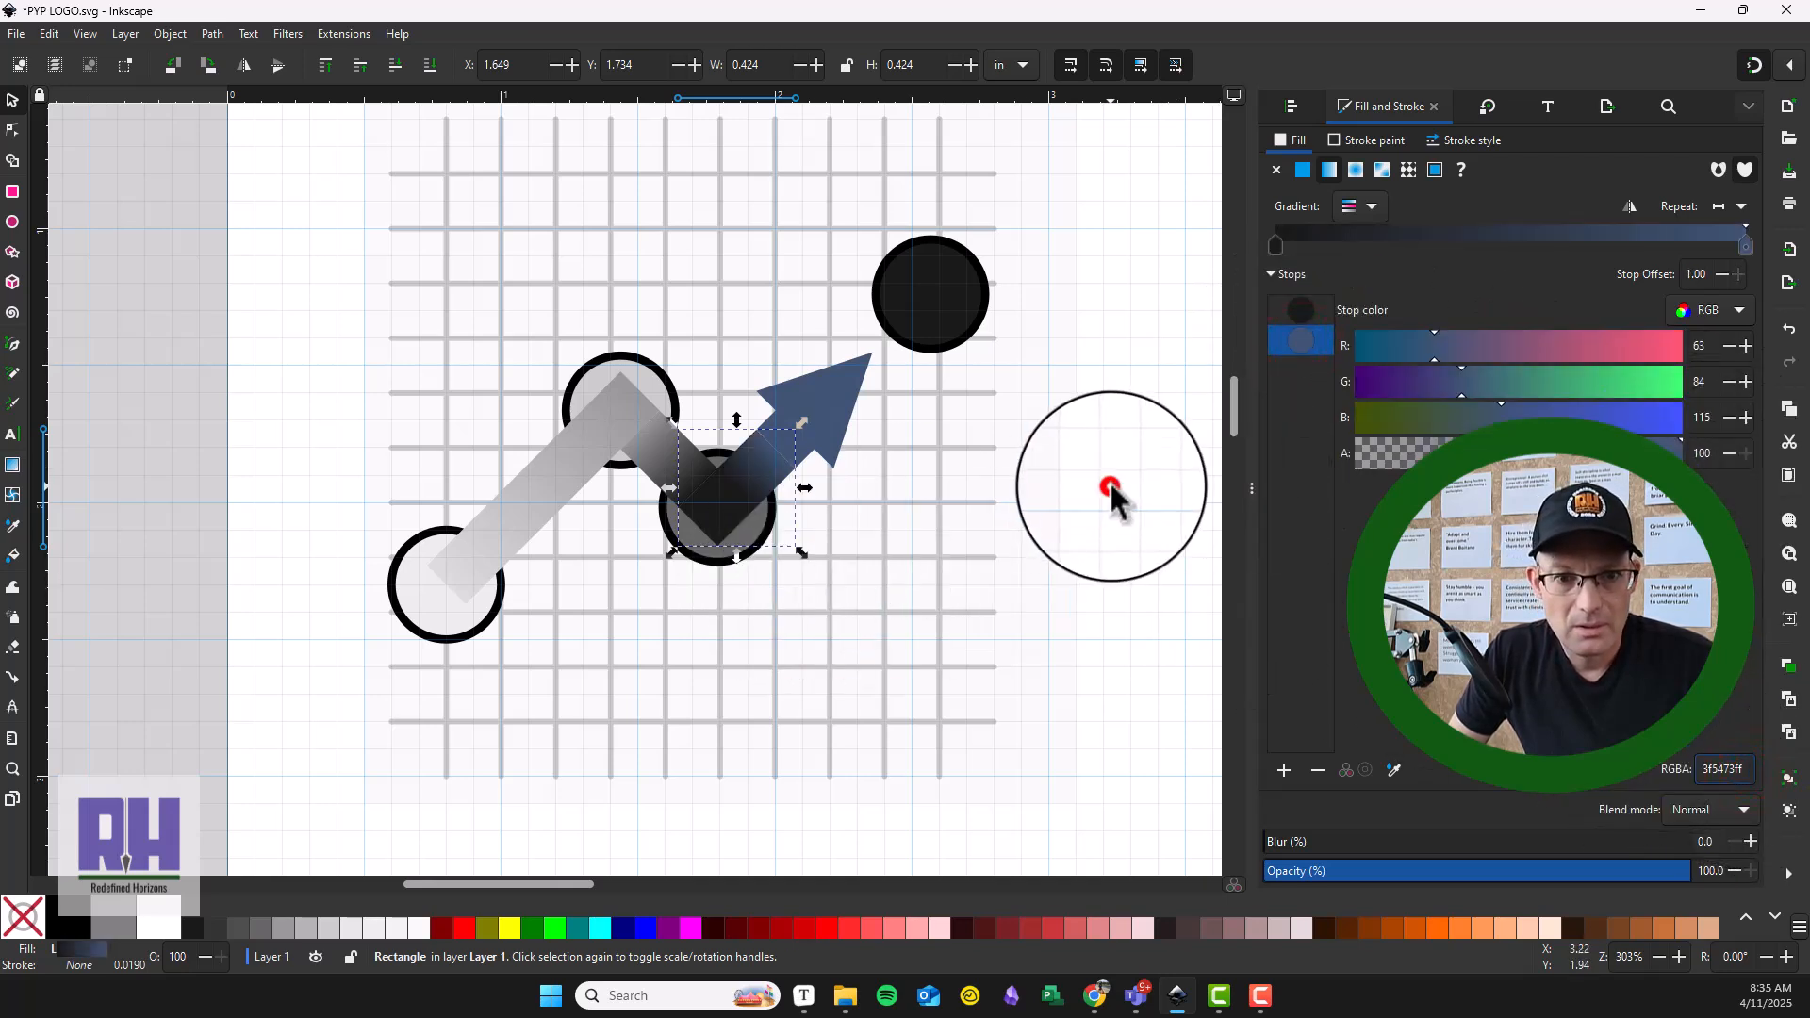
left_click(712, 494)
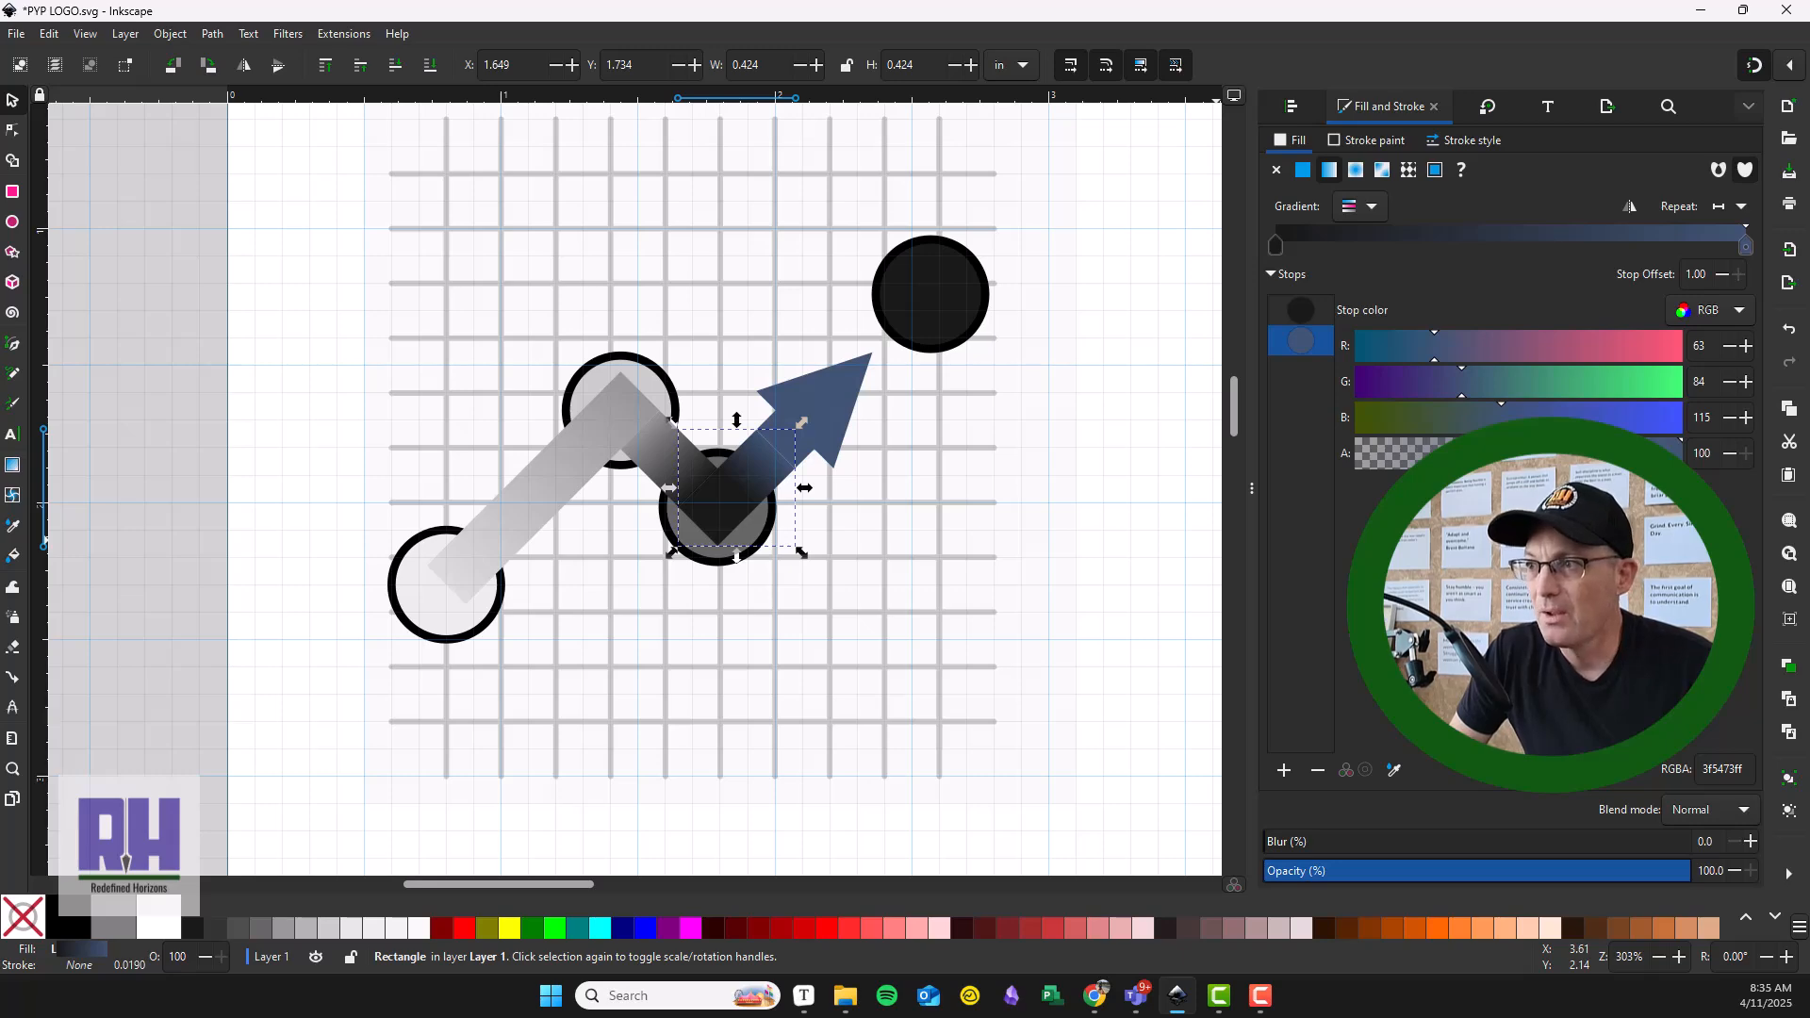
Step: Switch to the browser and open the Adobe Color Wheel page at color.adobe.com/create/color-wheel in a new tab
key("alt+Tab")
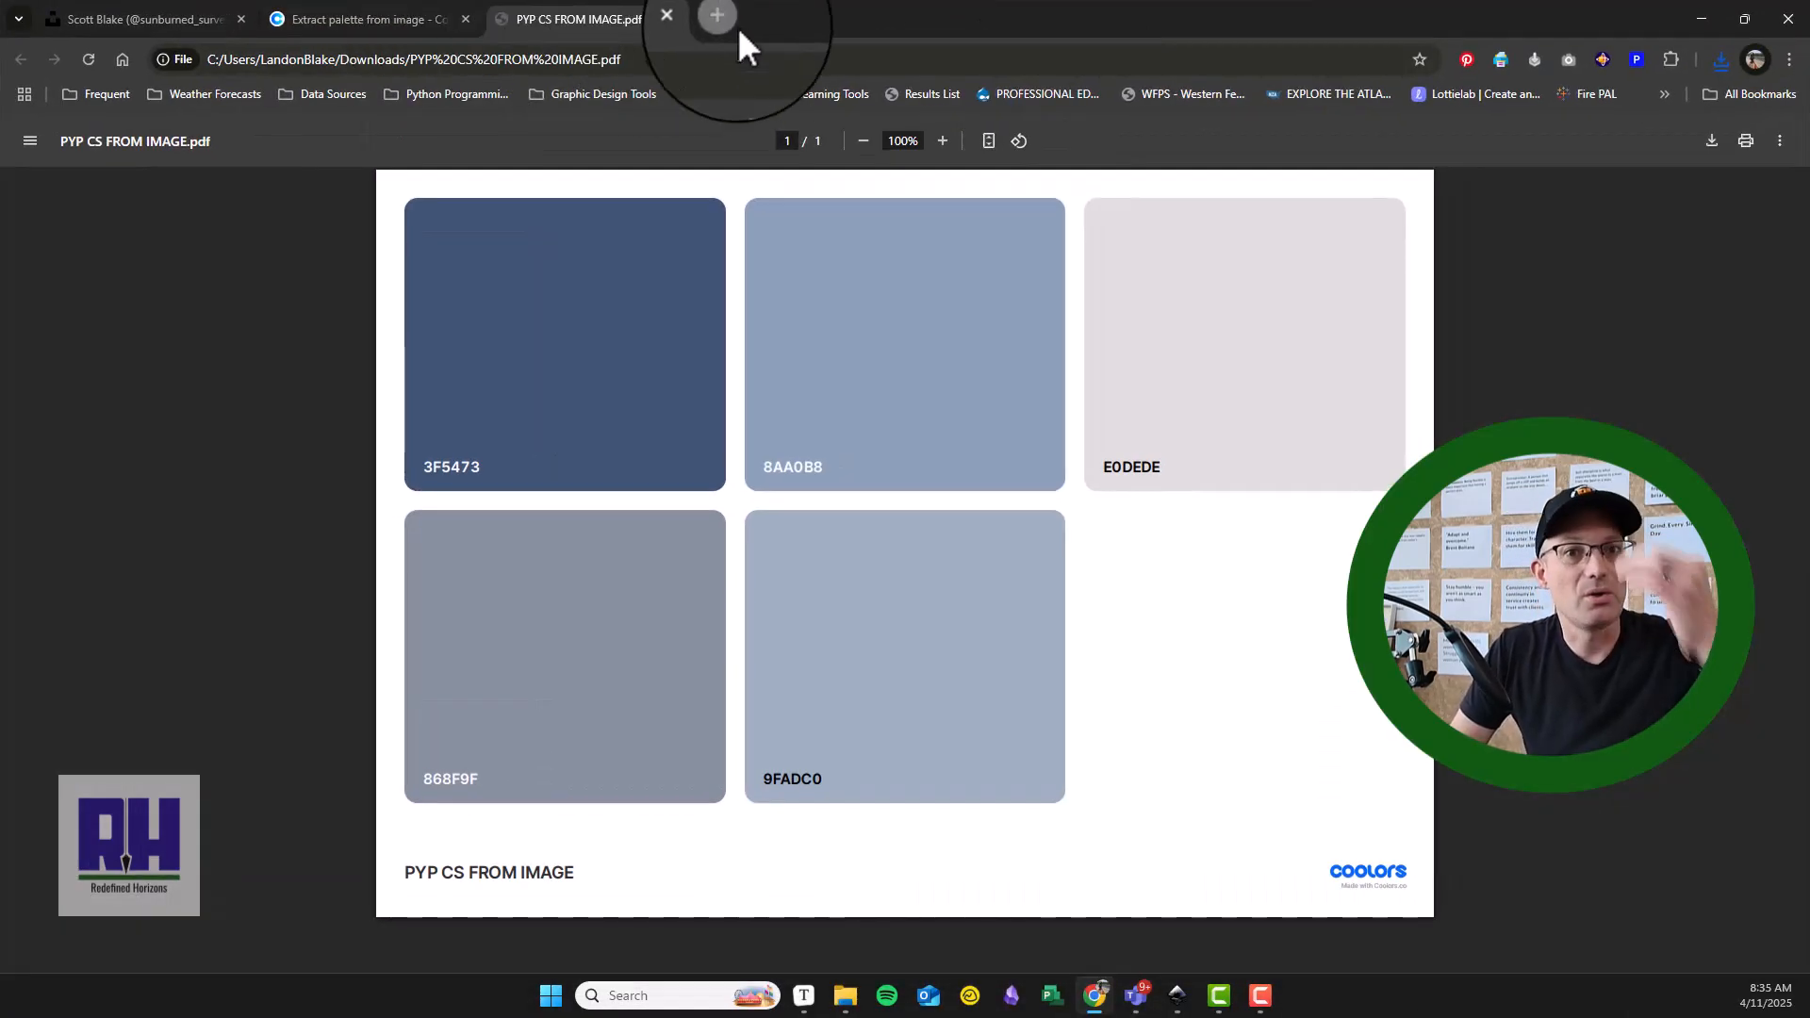
left_click(731, 20)
type("ADO")
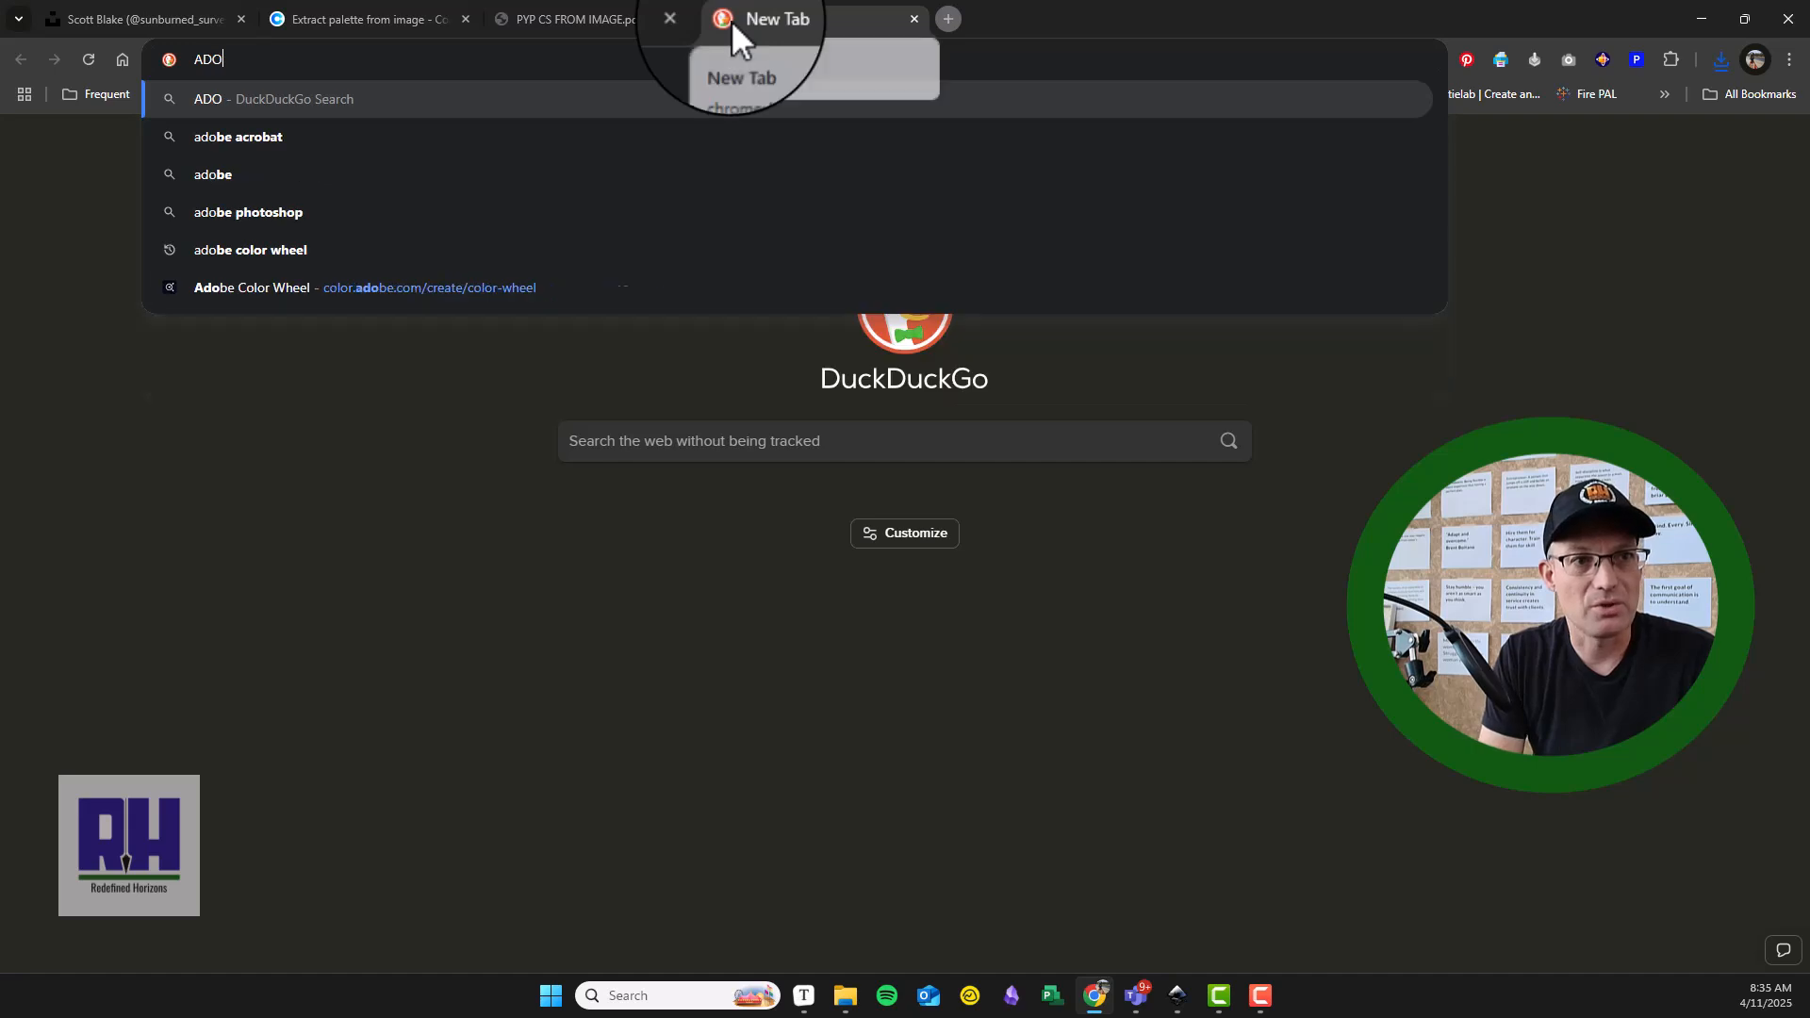
key("BackSpace")
key("BackSpace")
key("Caps_Lock")
type("dobe color wh")
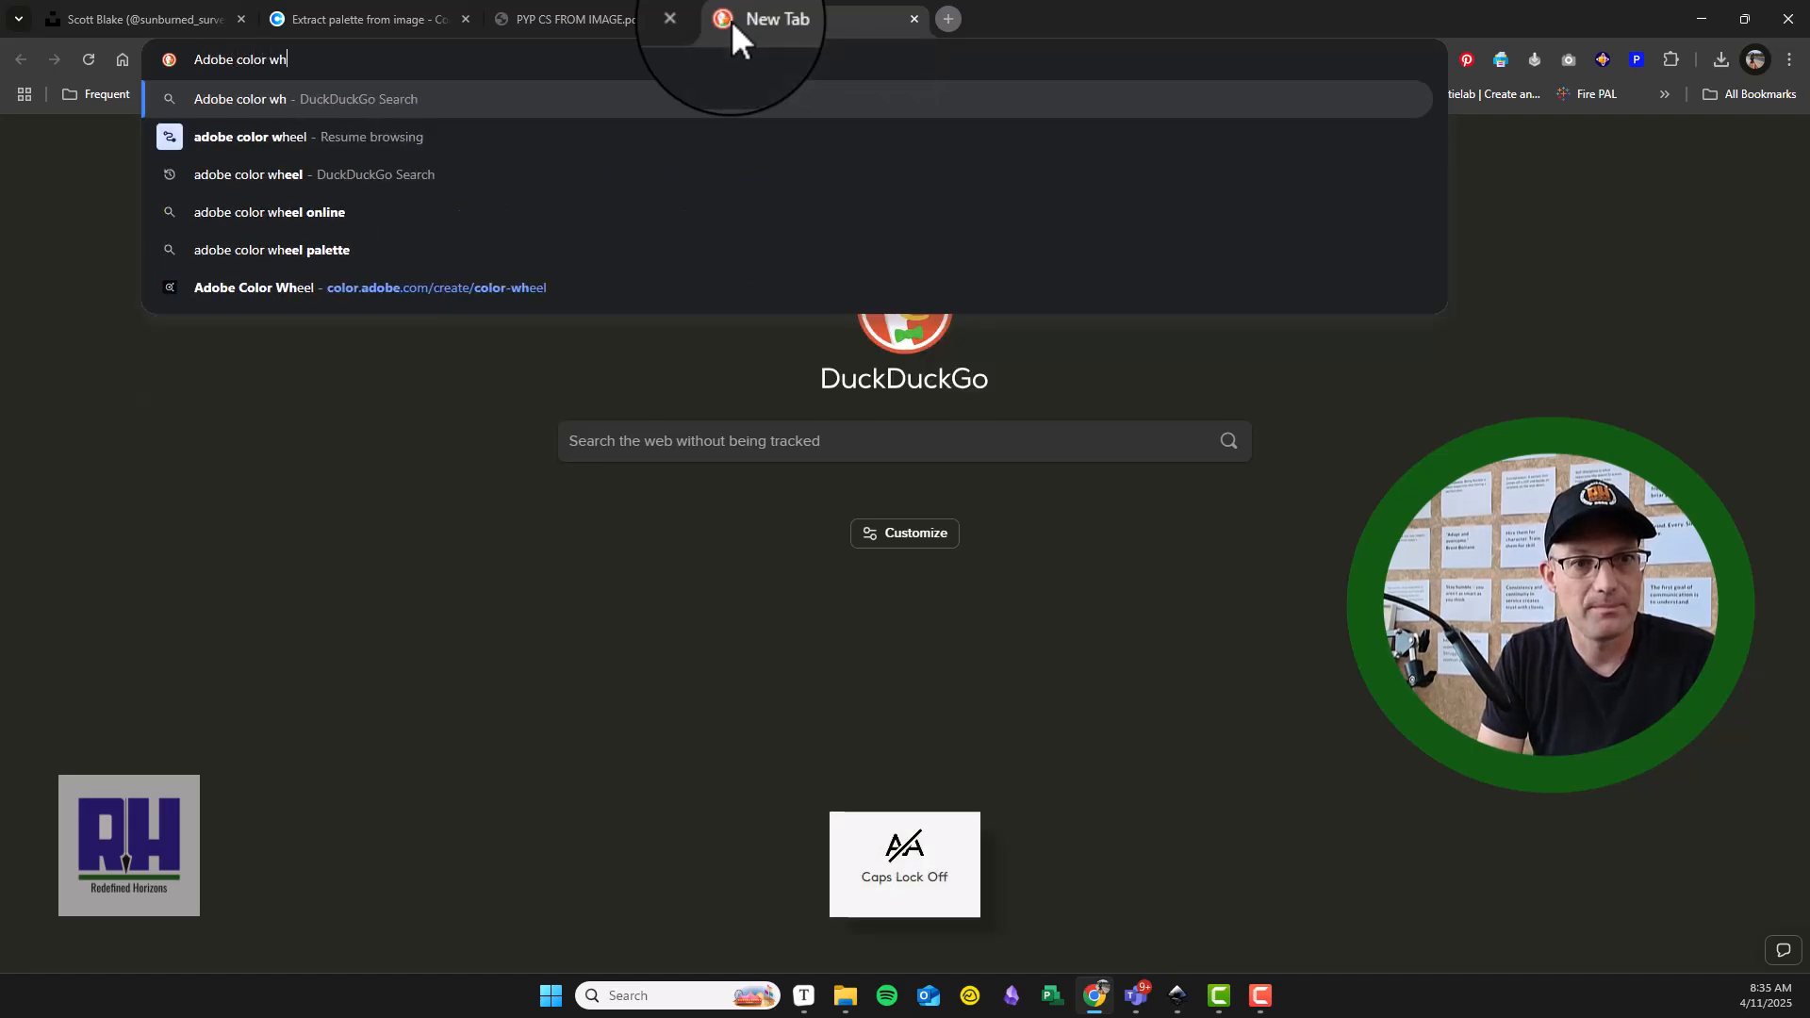
type("e")
left_click(548, 289)
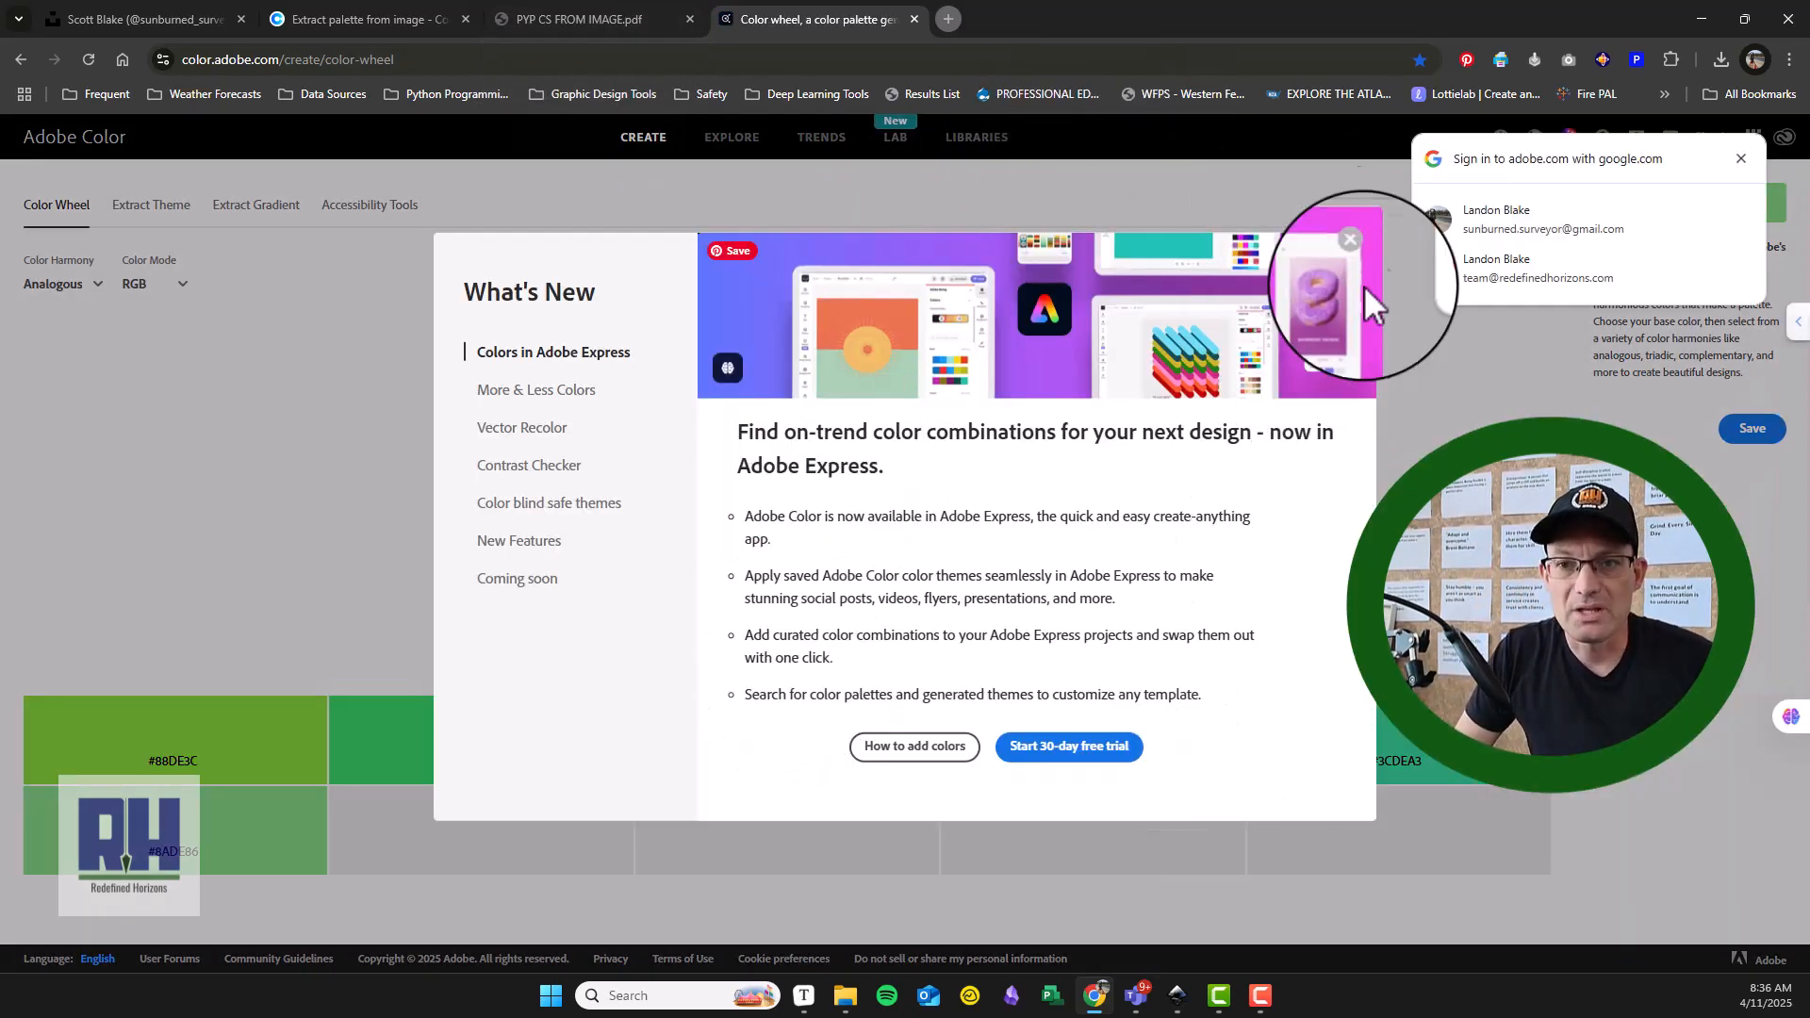
Step: Dismiss the What's New announcement and show the color value controls for the middle base color swatch
left_click(1357, 255)
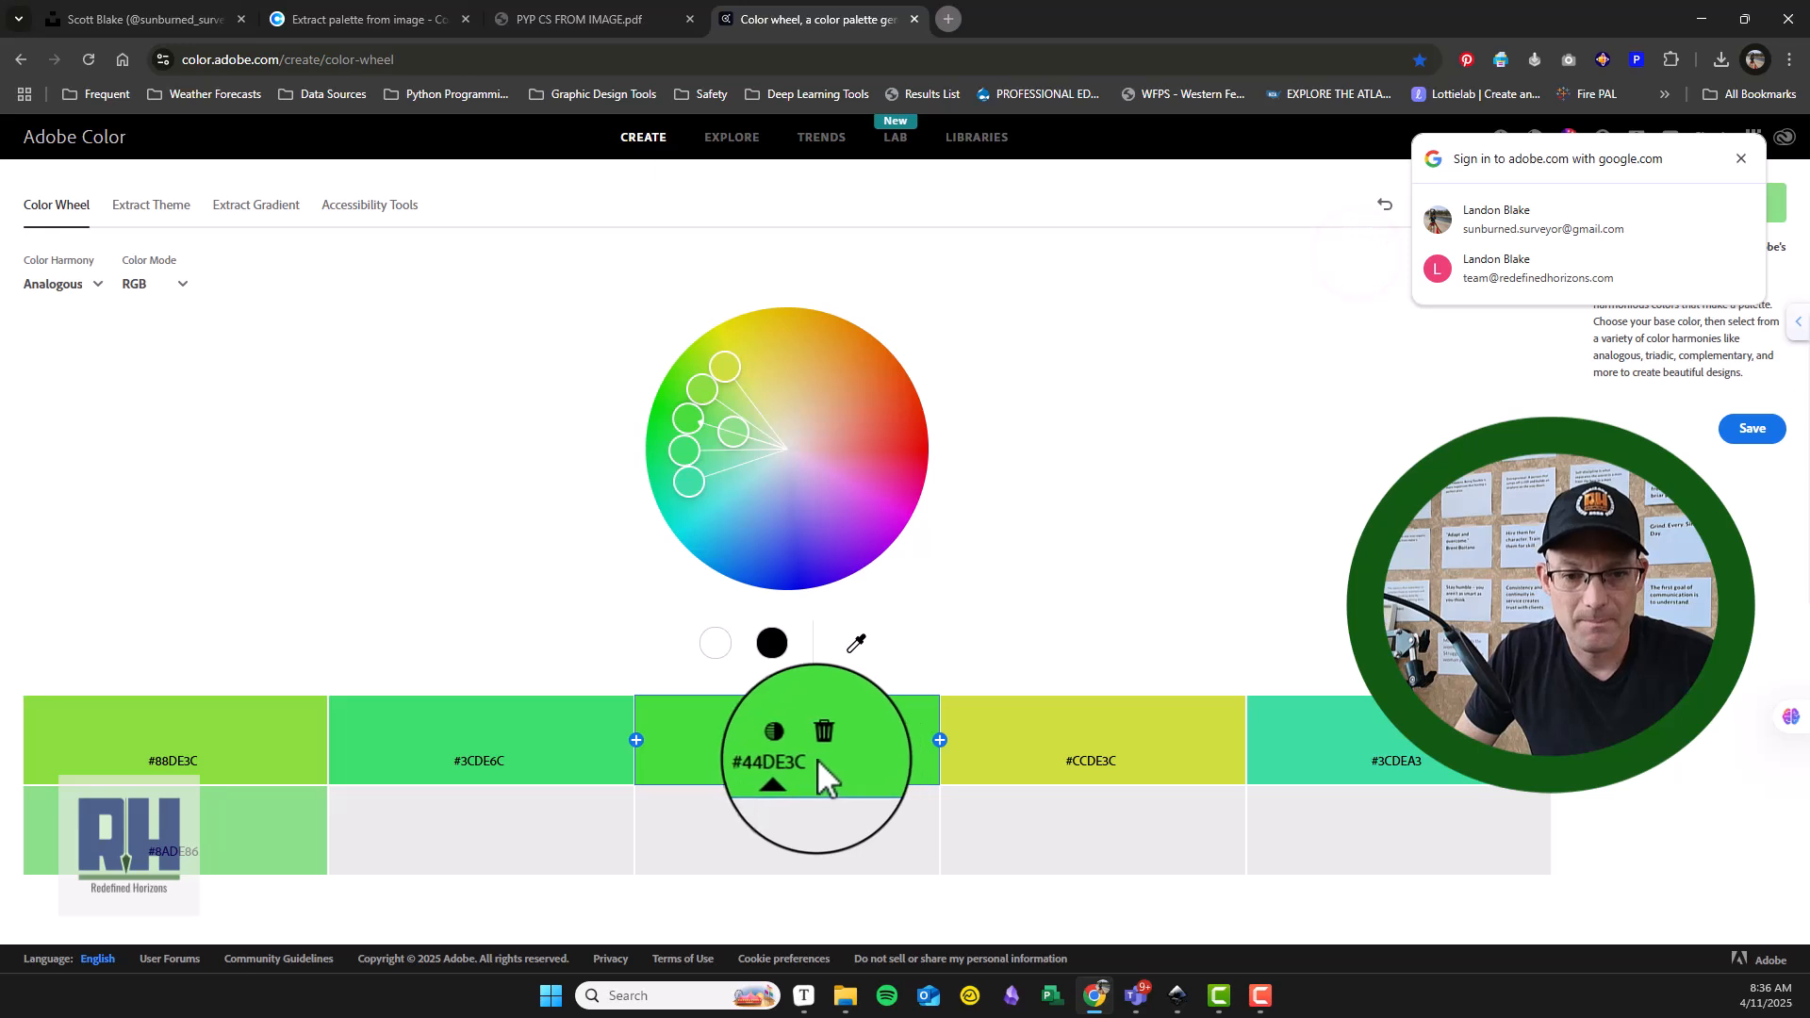
left_click_drag(763, 764, 760, 761)
left_click(788, 760)
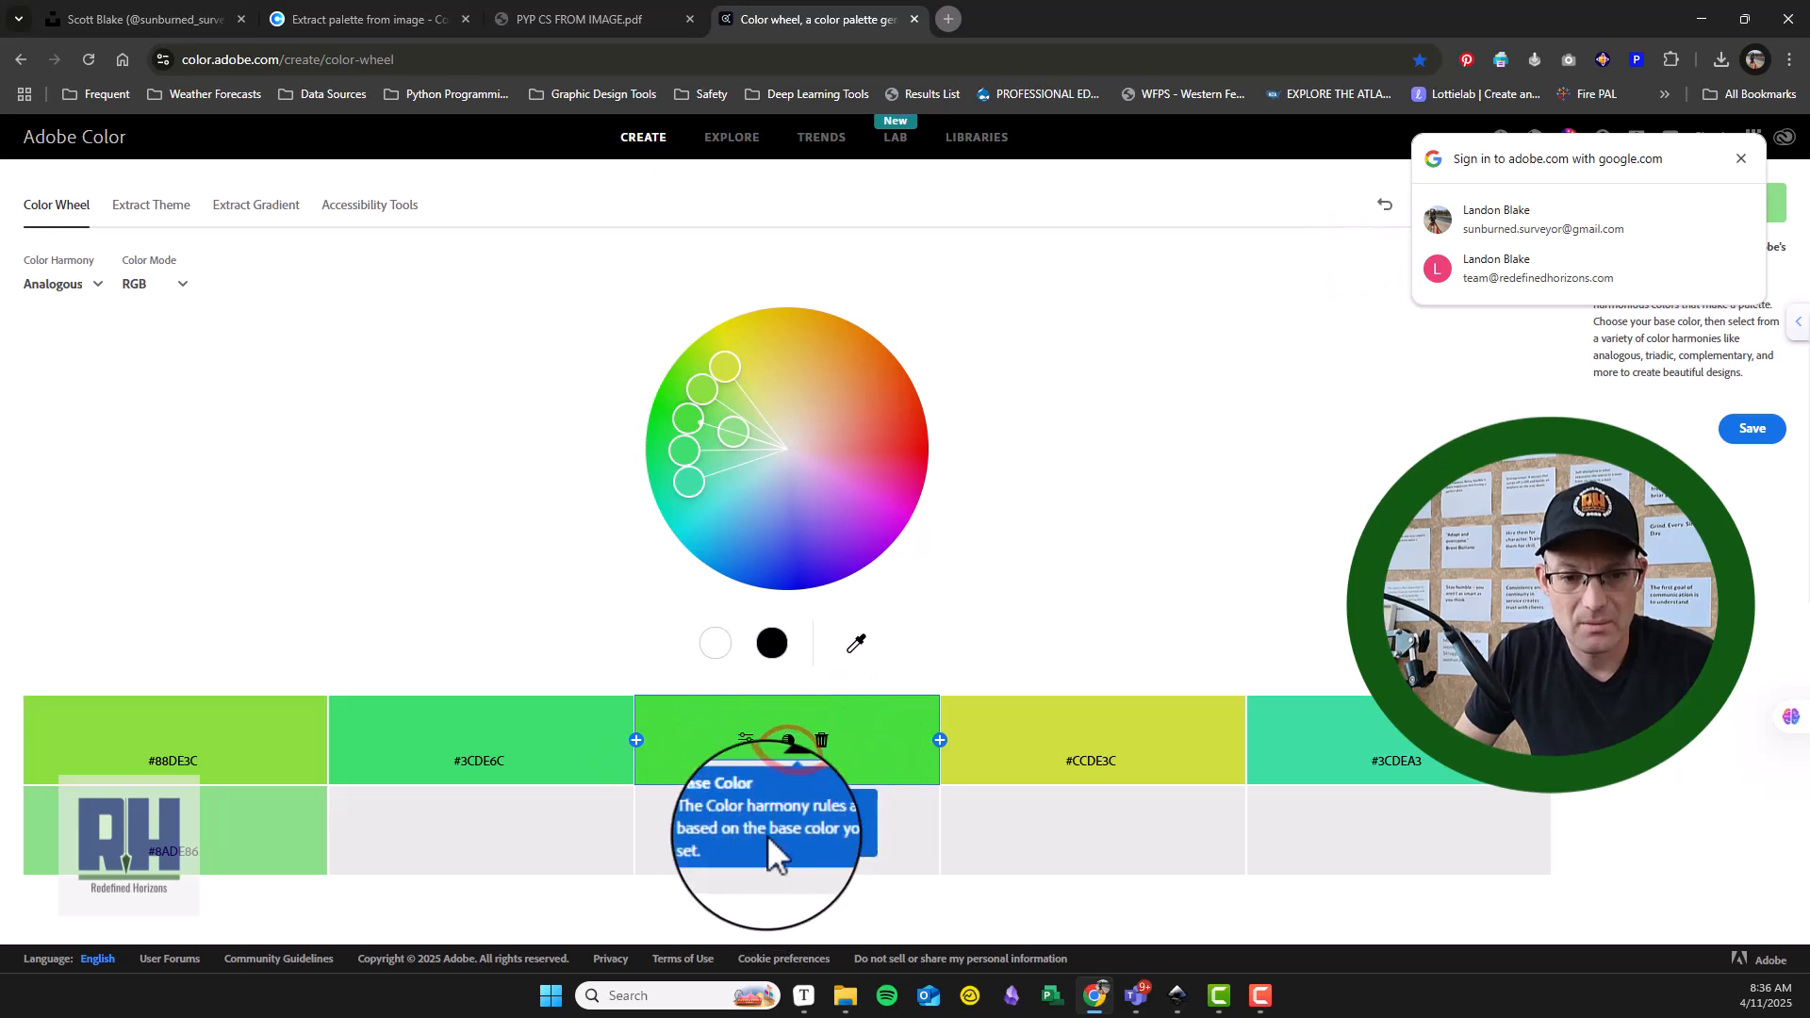
left_click(744, 740)
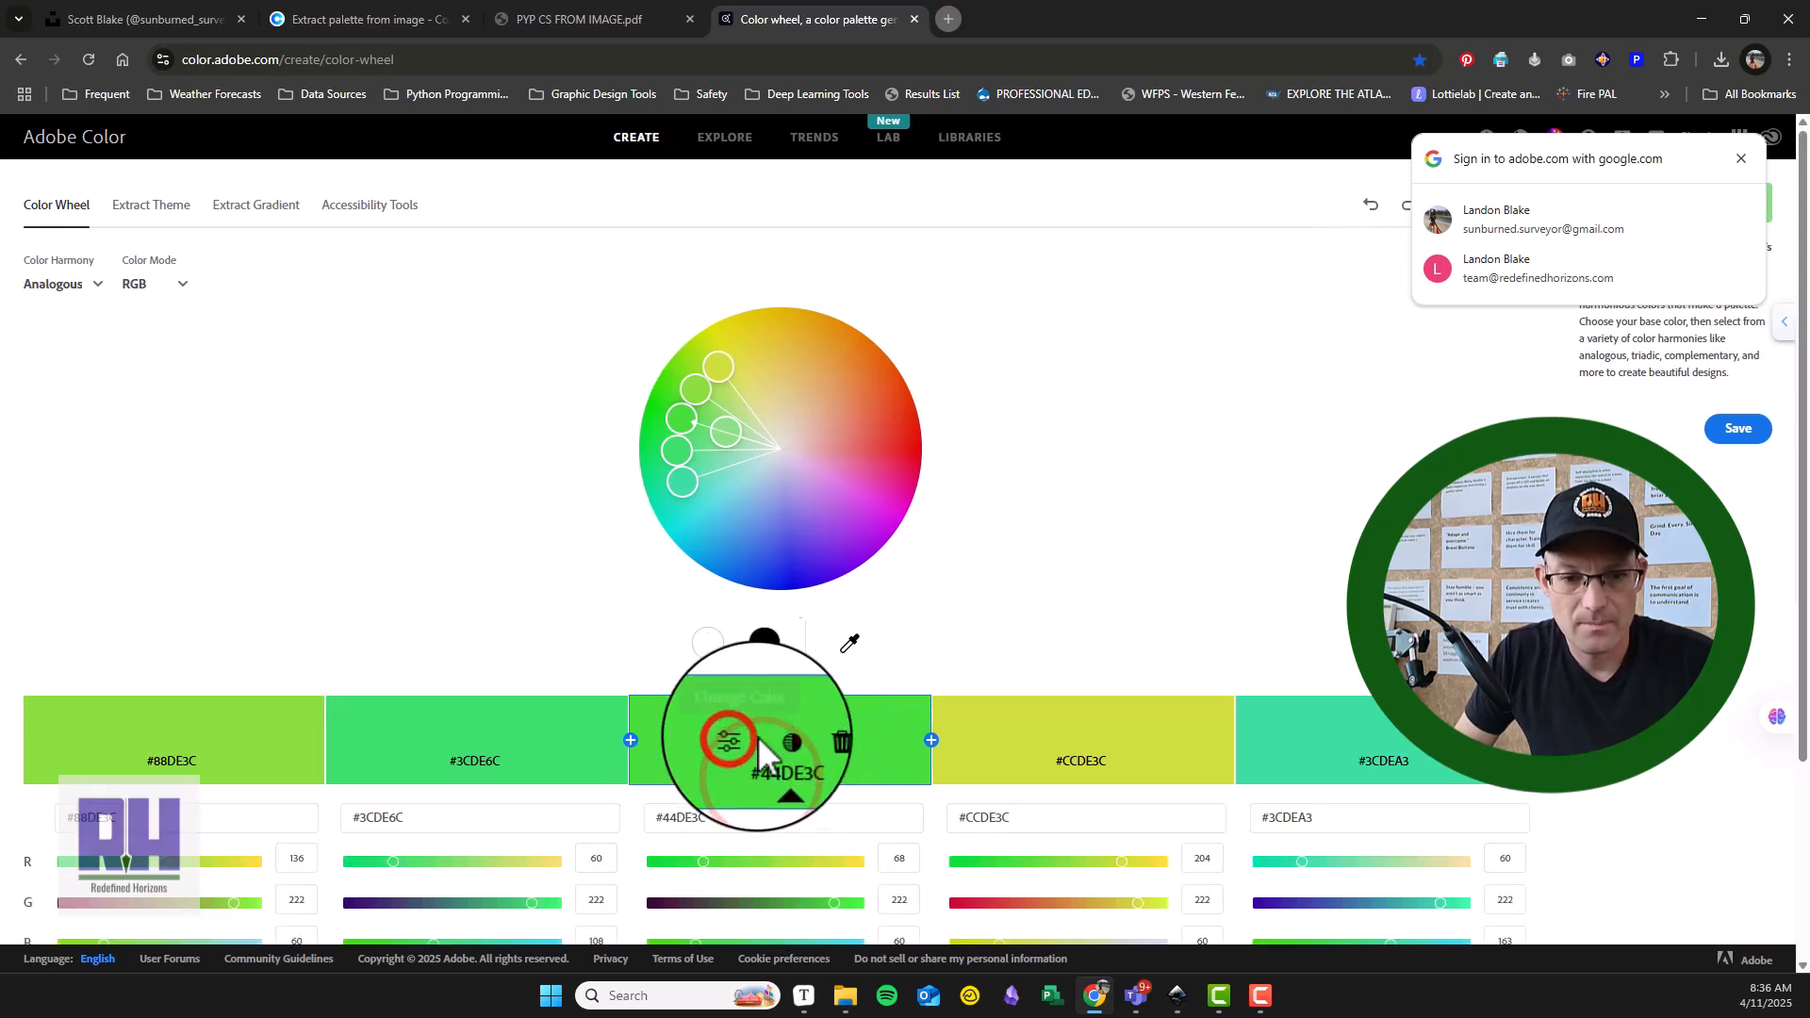
Step: Set the base swatch's hex value to #3F5473, the dark blue from the PYP CS FROM IMAGE palette PDF
scroll(798, 658, "down", 3)
left_click(725, 552)
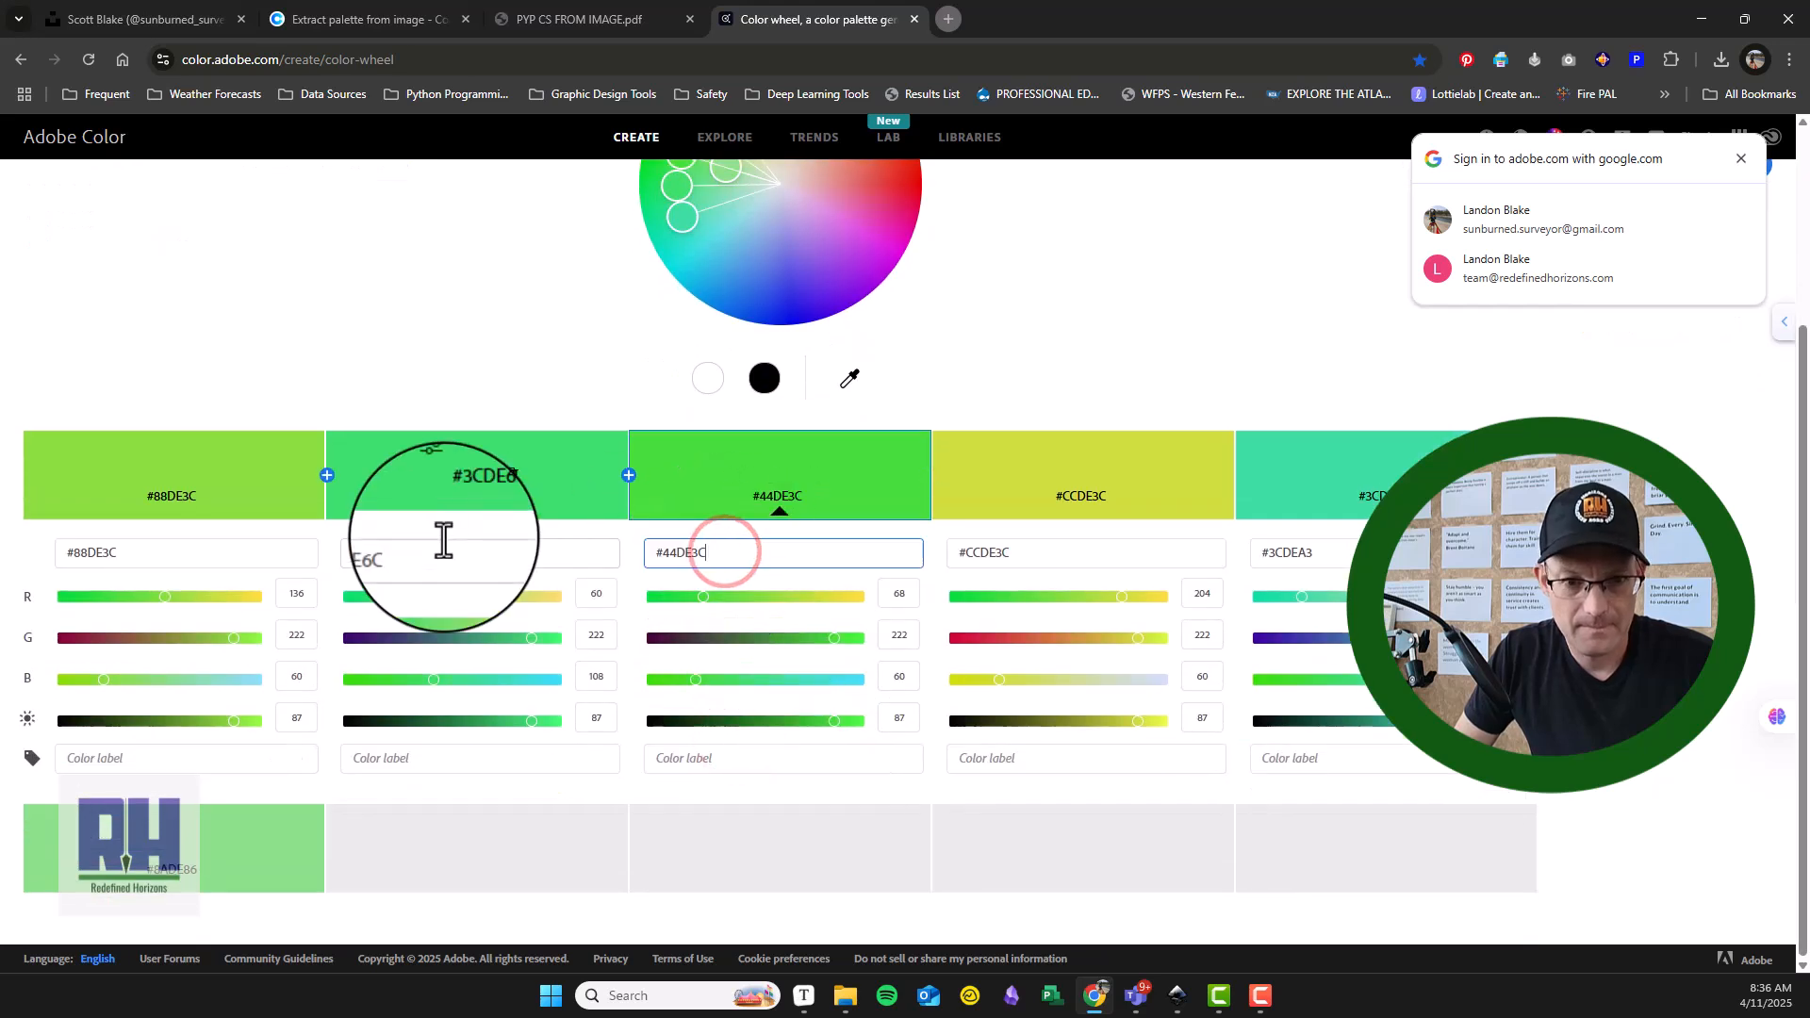
key("ctrl+v")
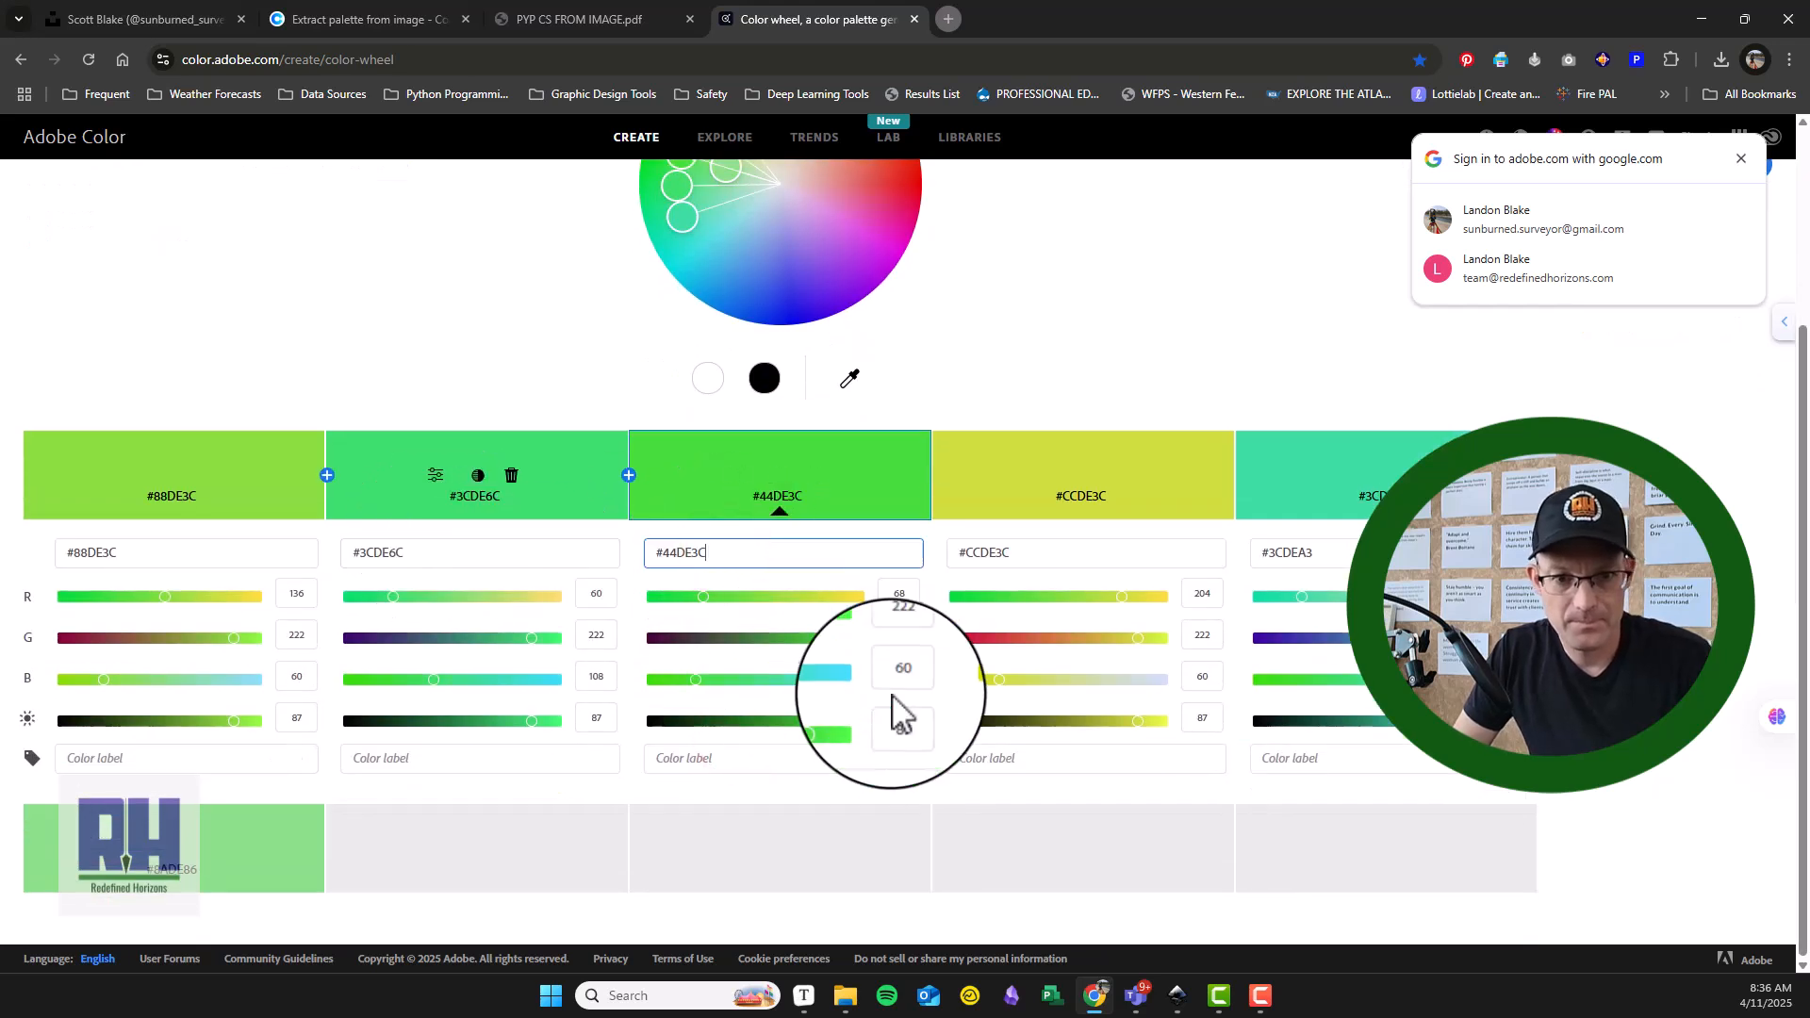
left_click(517, 13)
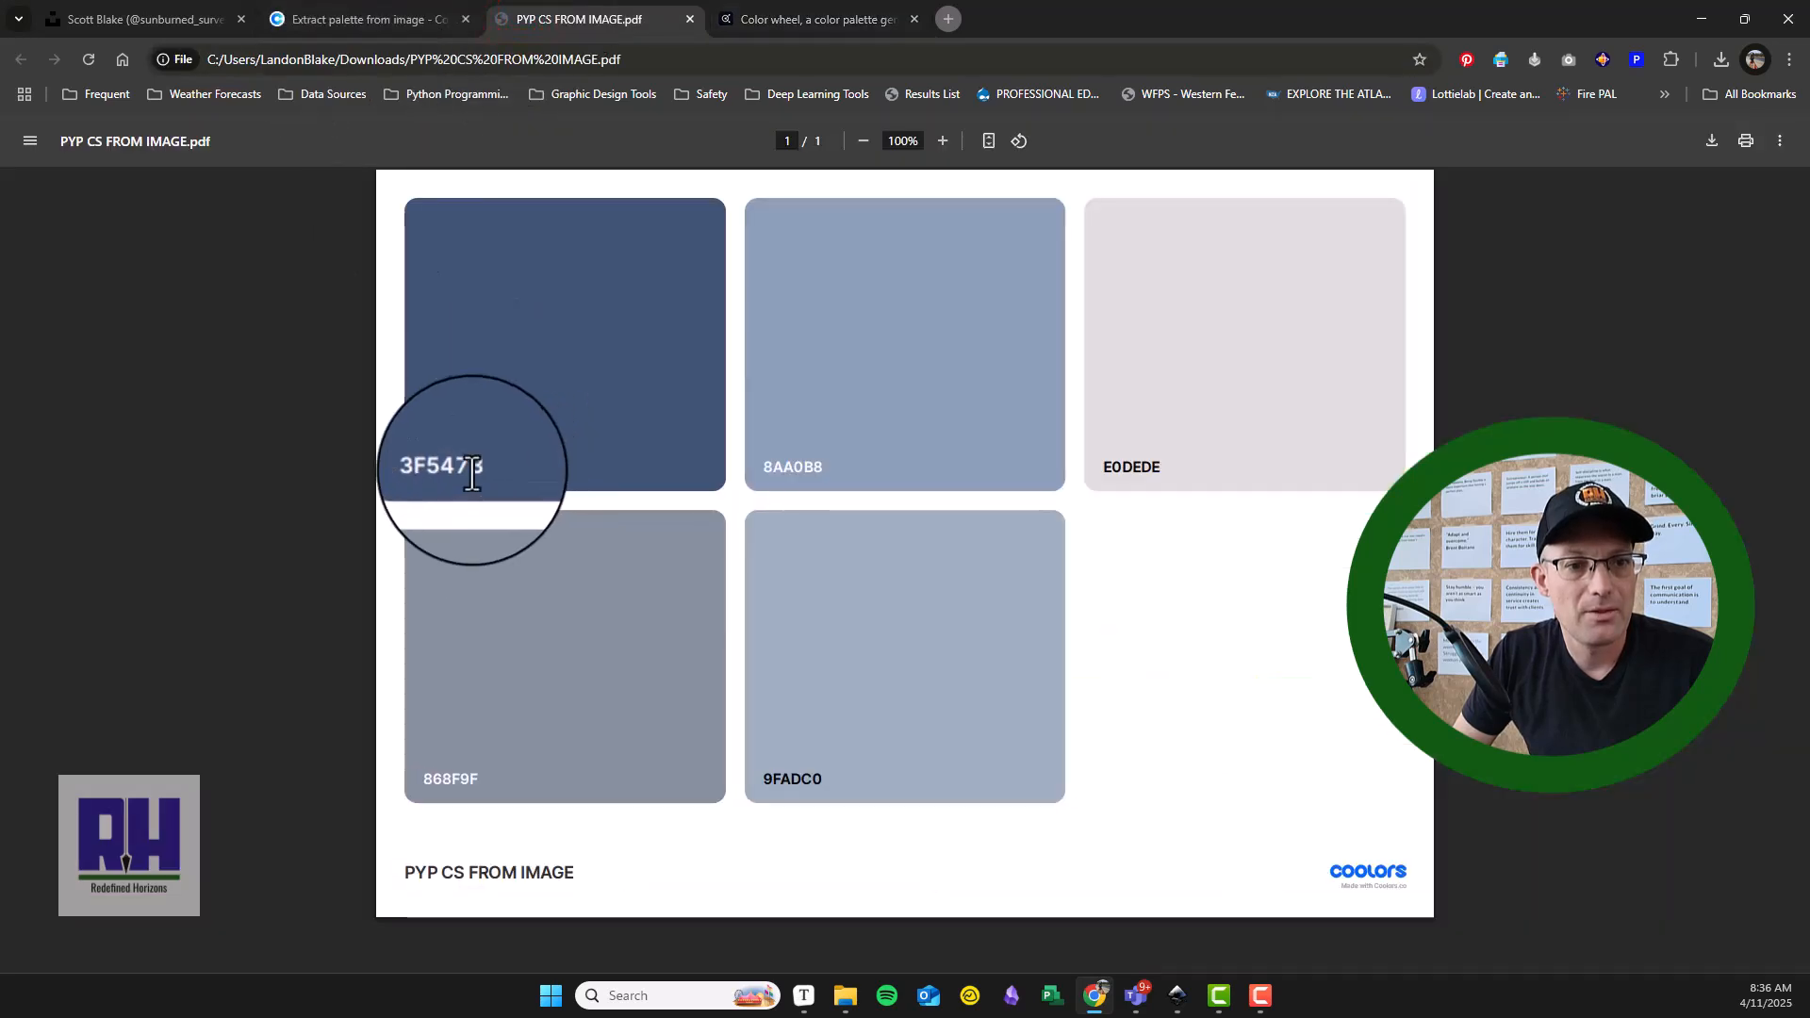
left_click(769, 15)
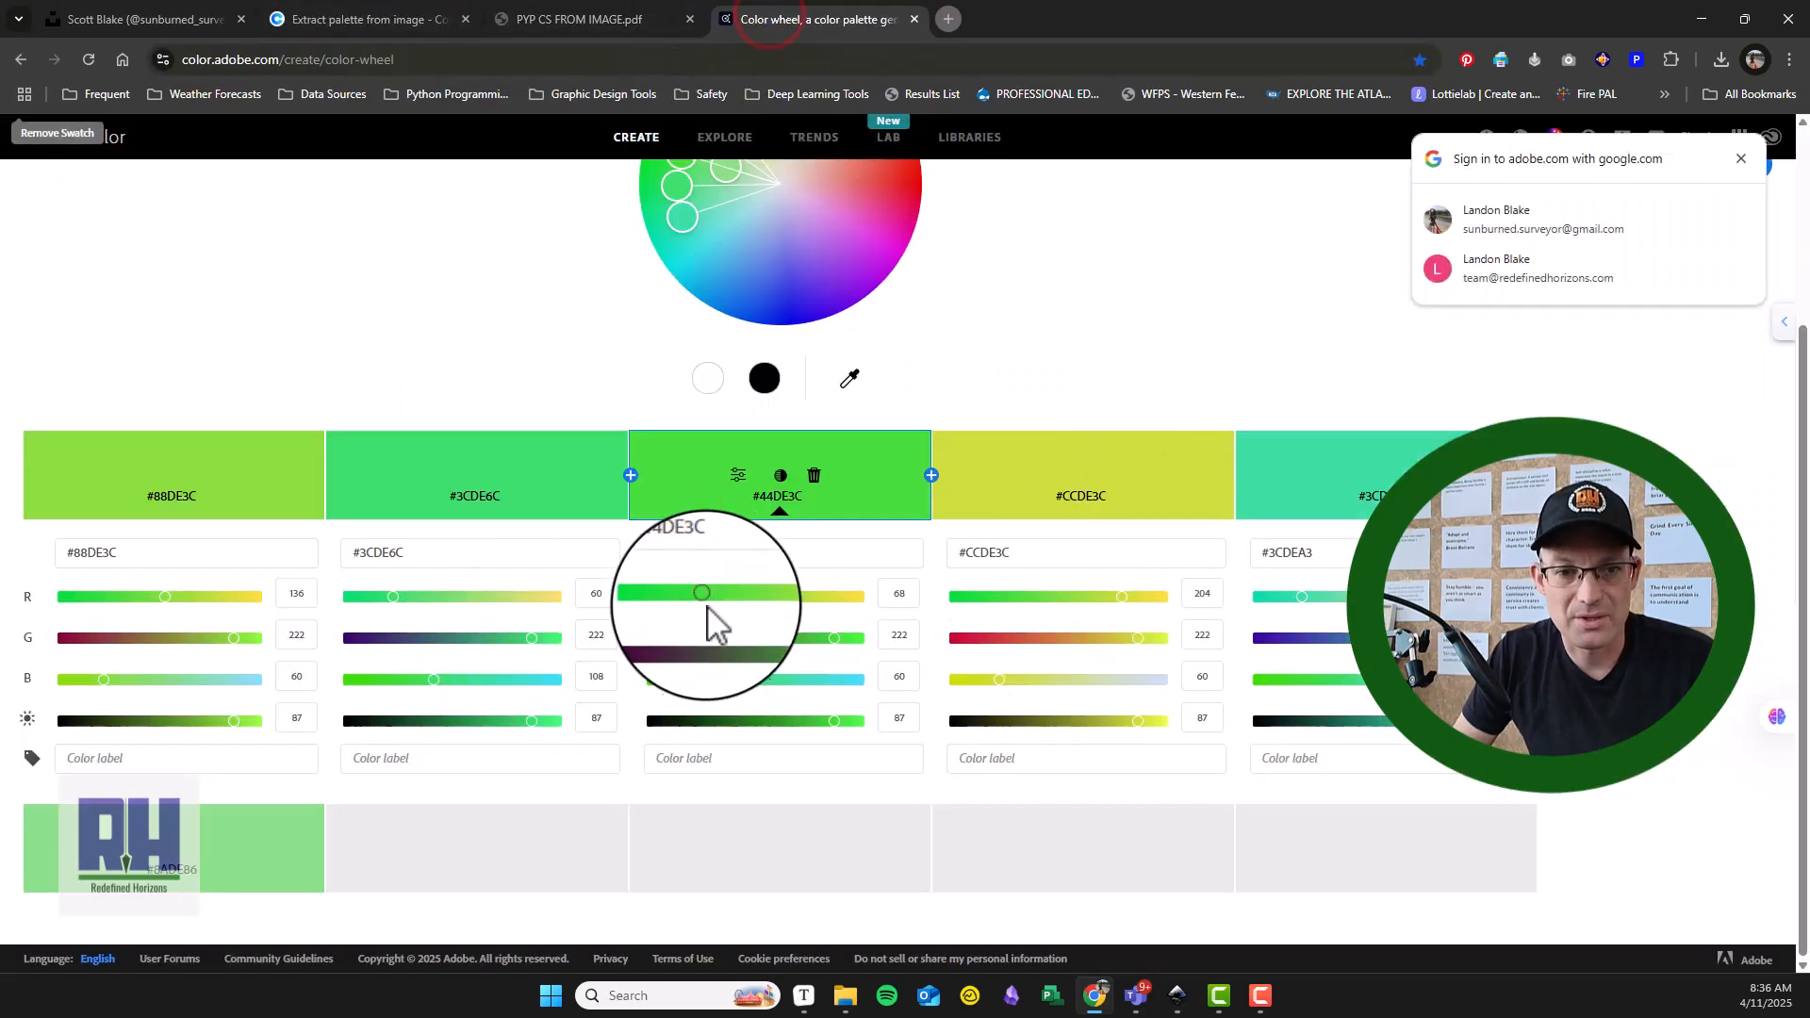
left_click_drag(739, 552, 667, 548)
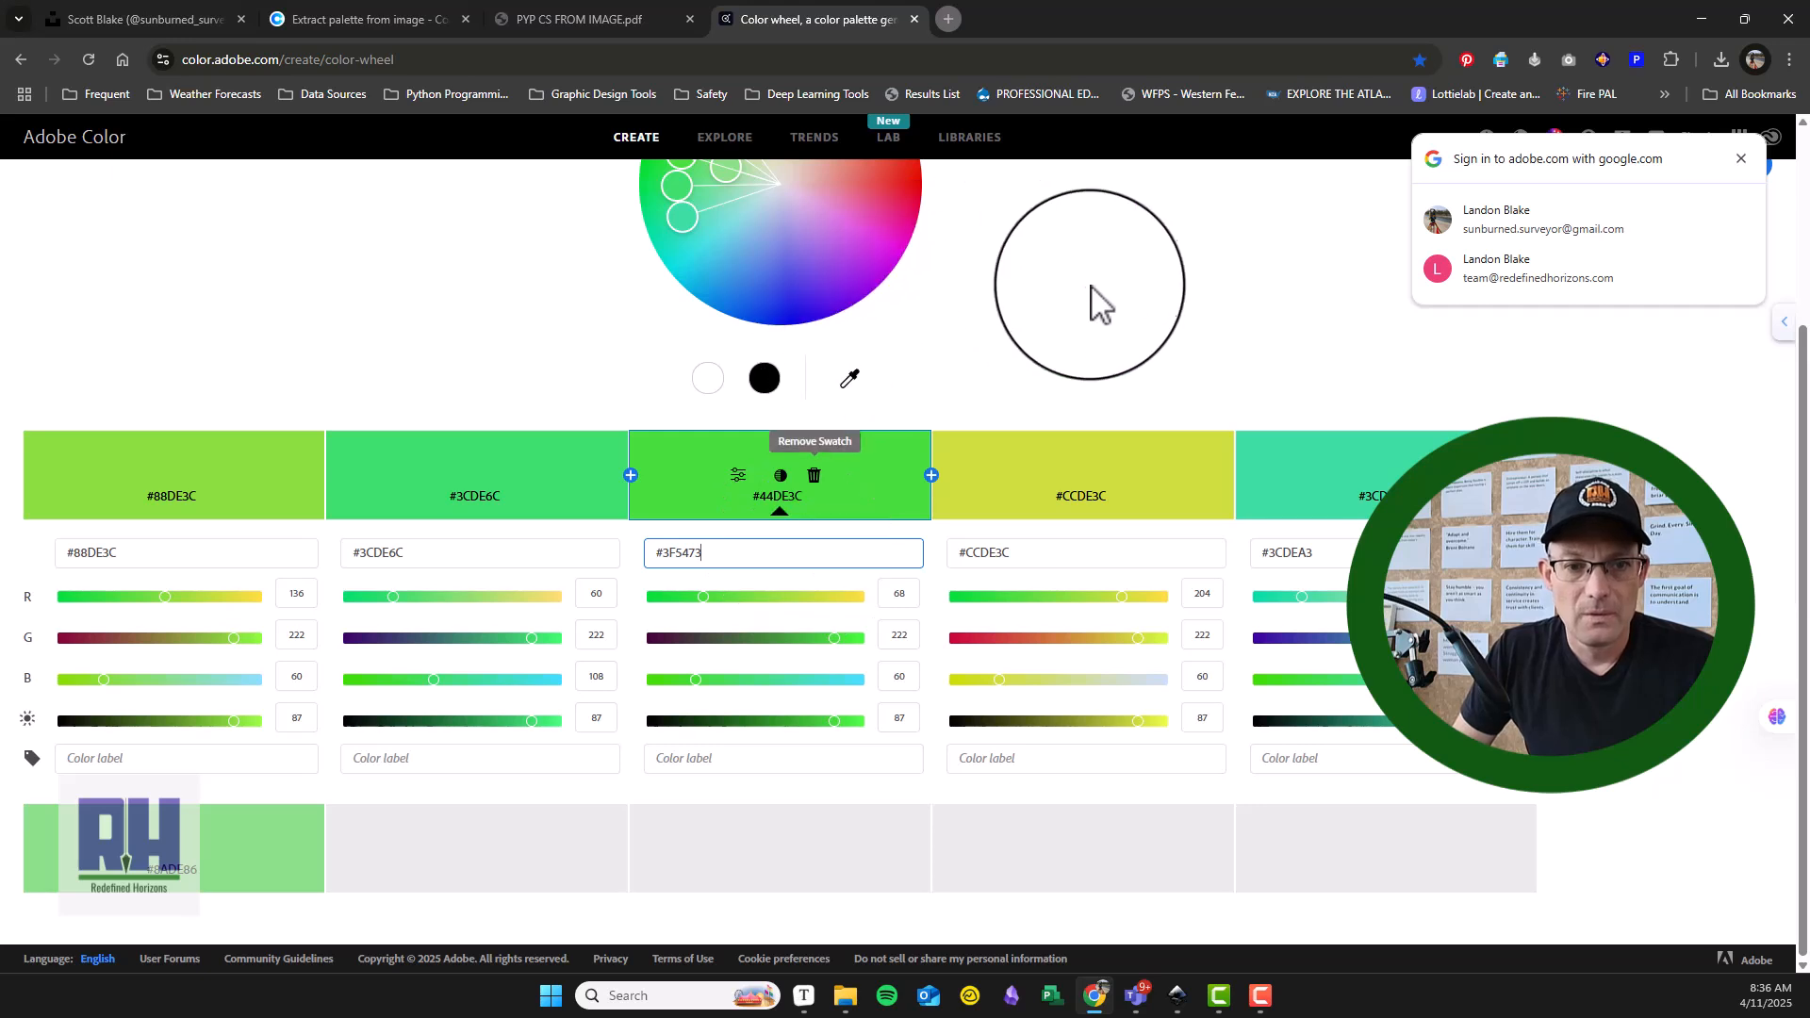
left_click(1090, 283)
scroll(942, 358, "up", 3)
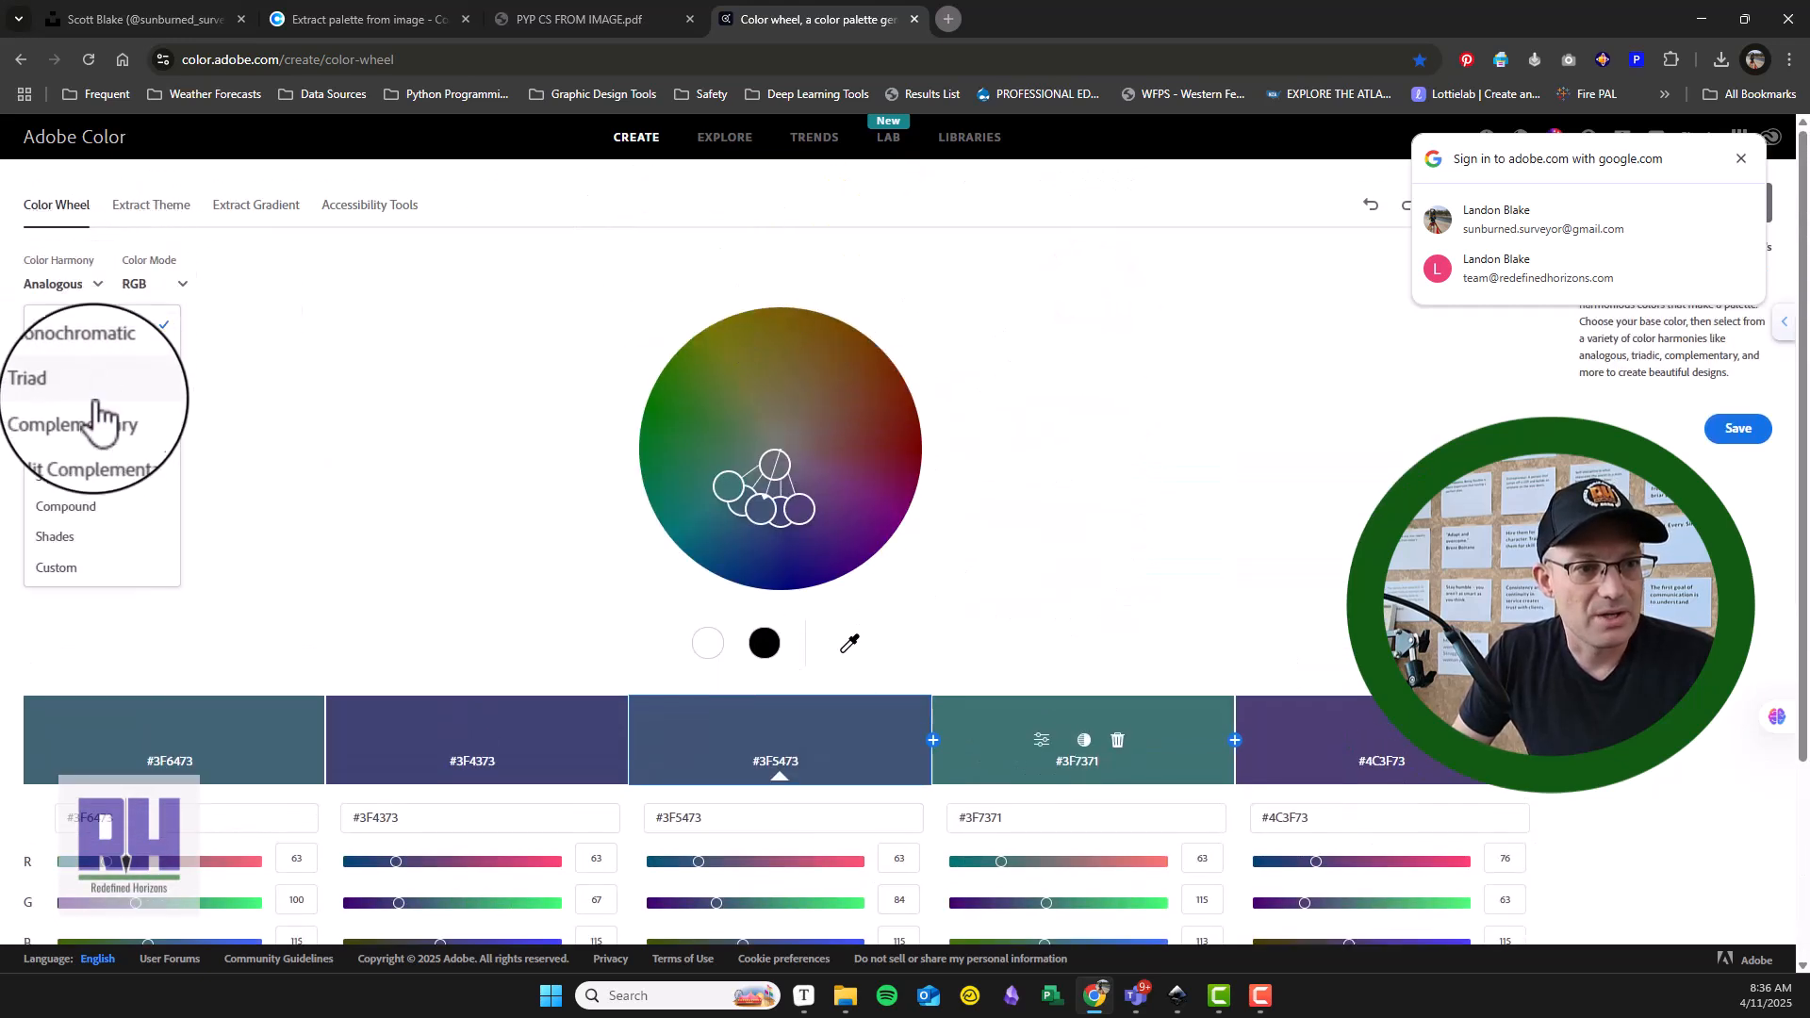
Step: Apply the Shades color harmony to the #3F5473 base color and review the generated swatches
left_click(65, 534)
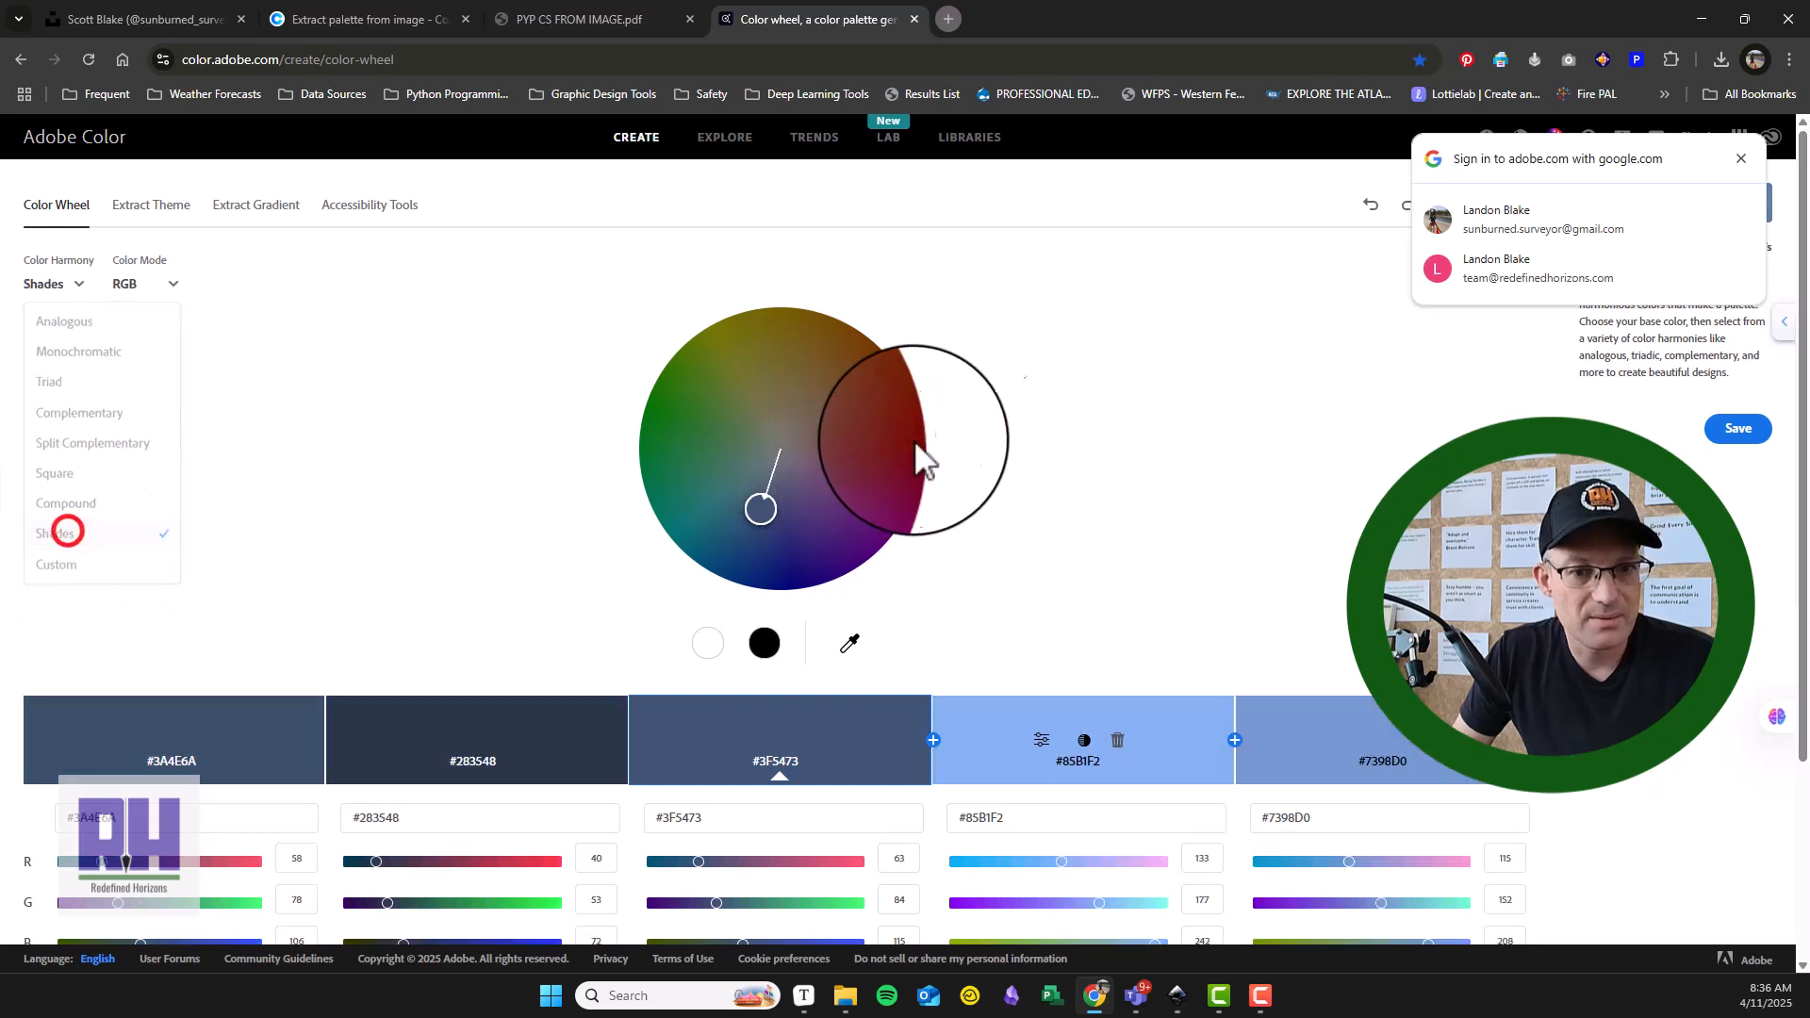
scroll(1195, 477, "down", 2)
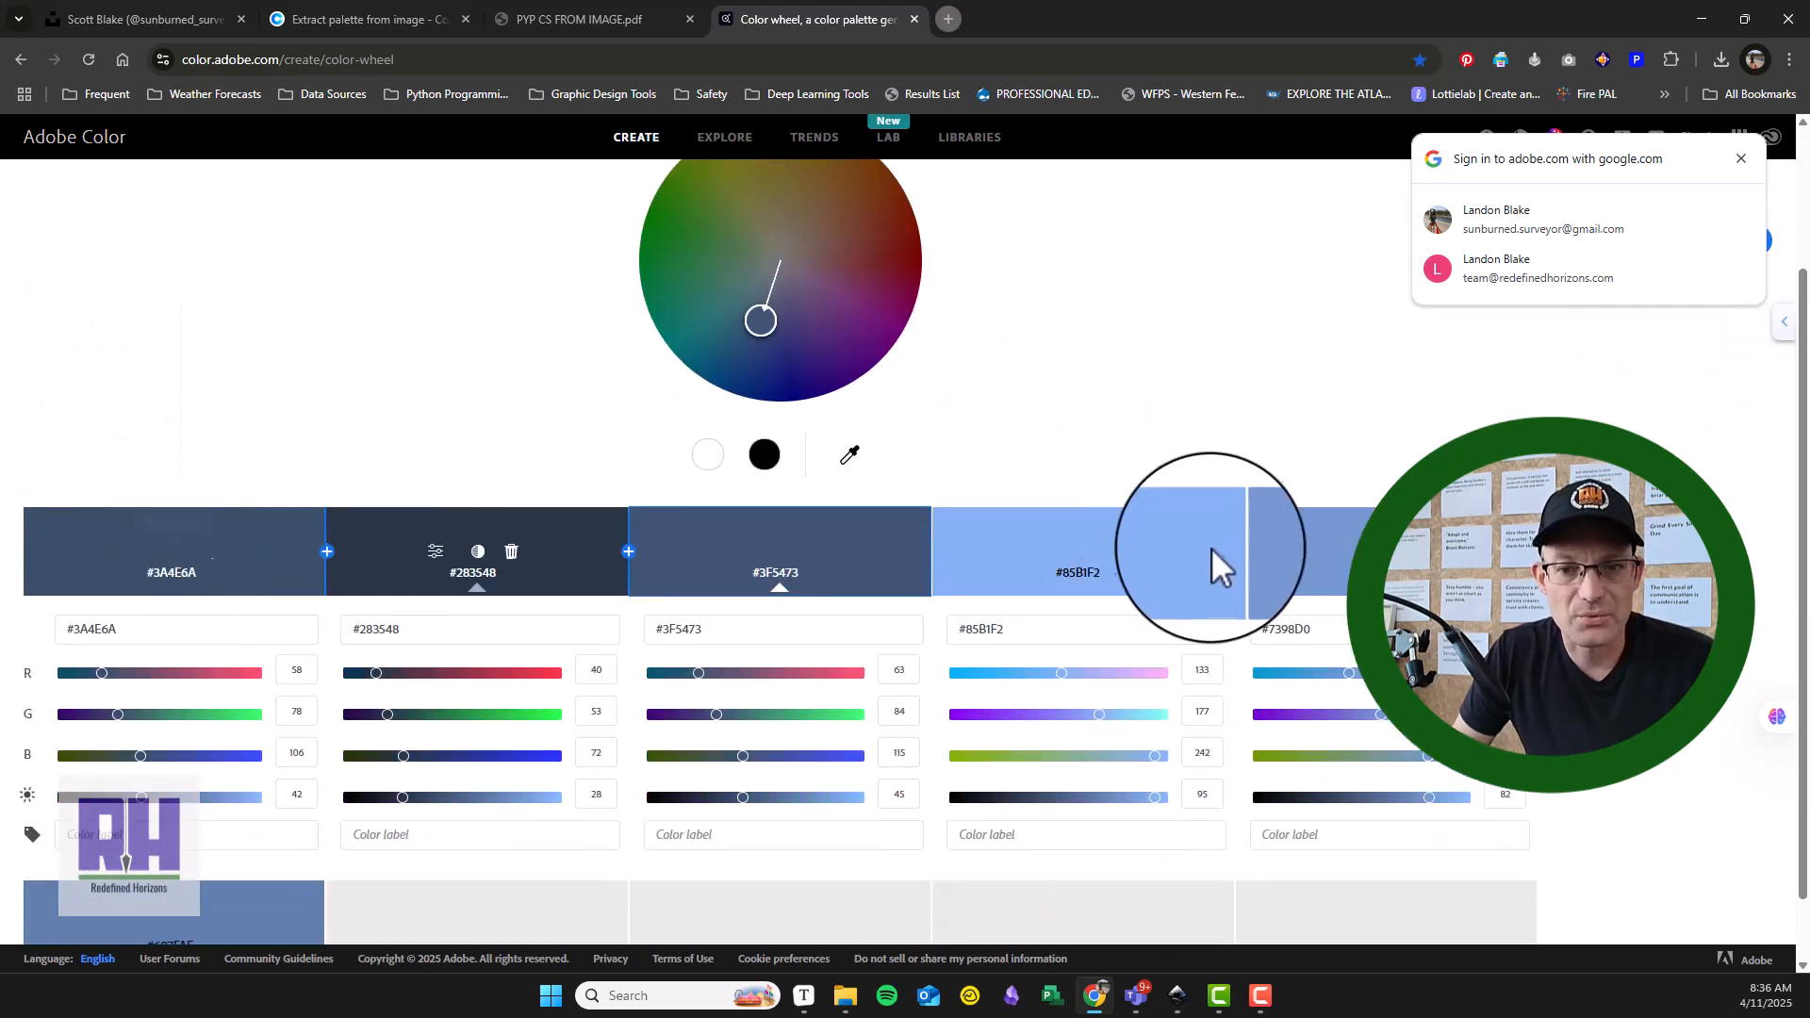
scroll(878, 626, "up", 2)
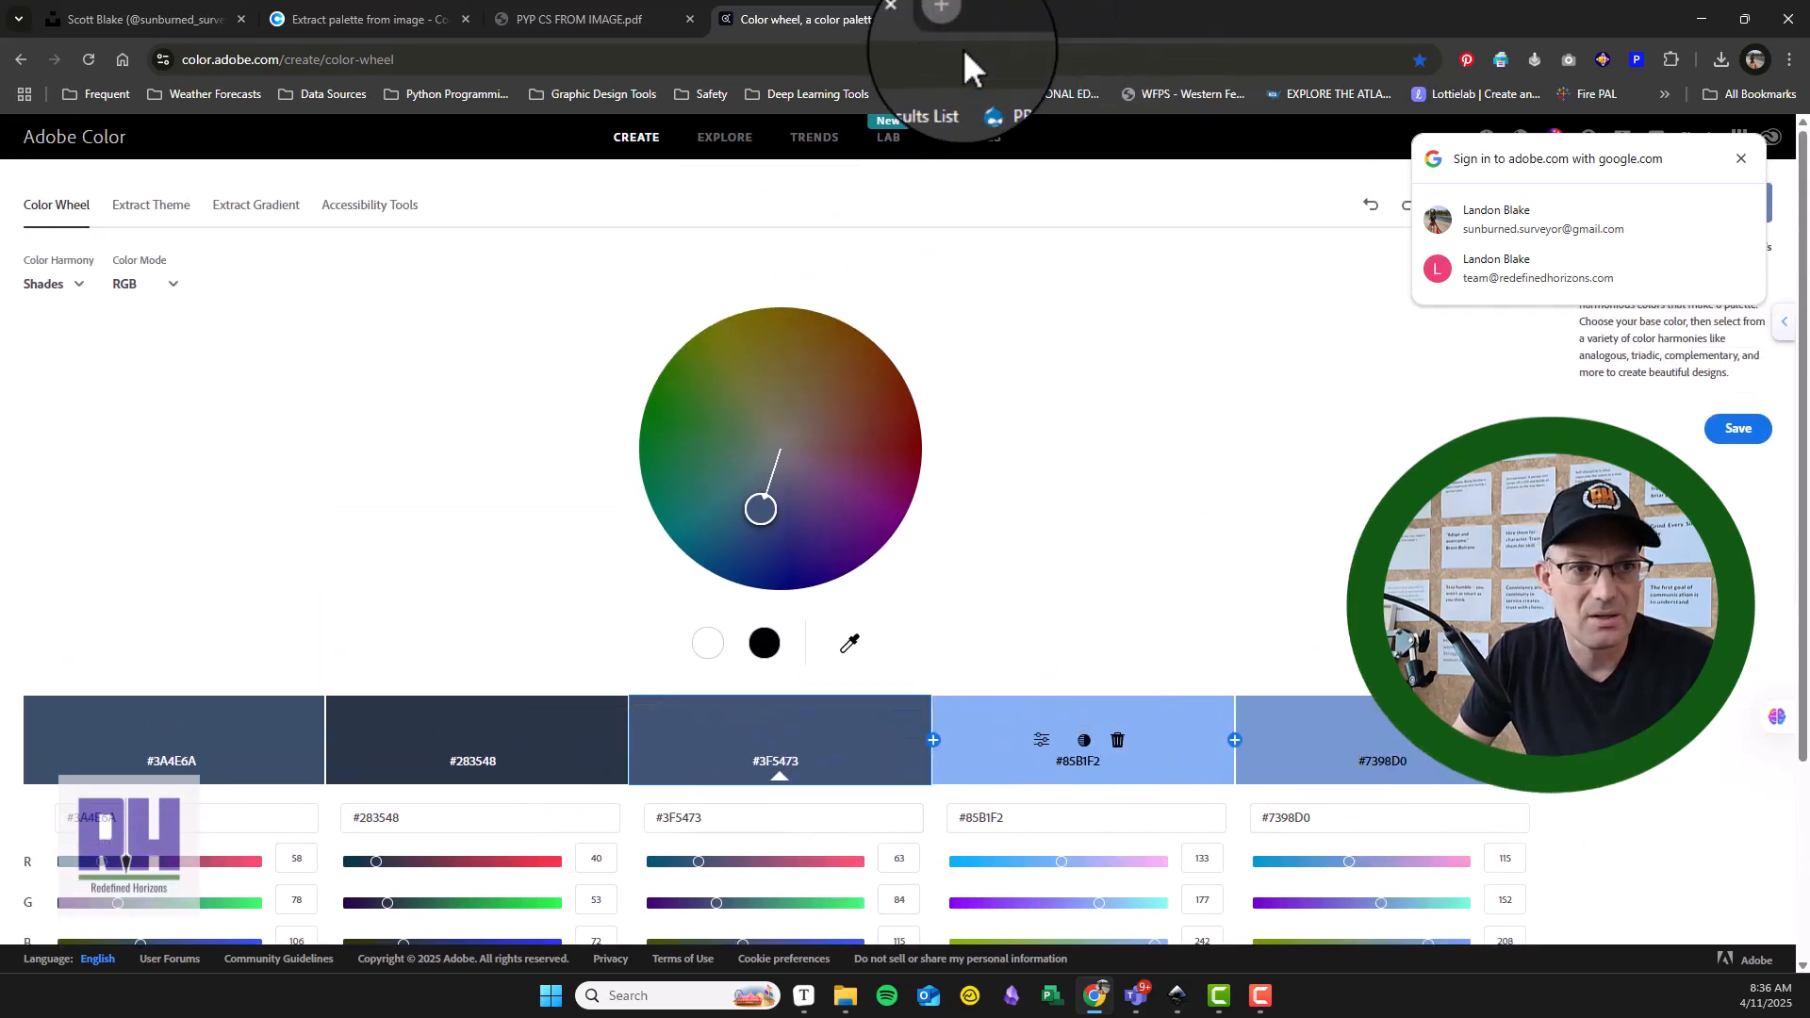
Step: Switch to Inkscape and set the start stop of the fill gradient on the shaft segment beside the arrowhead to RGBA 85B1F2ff
left_click(1250, 23)
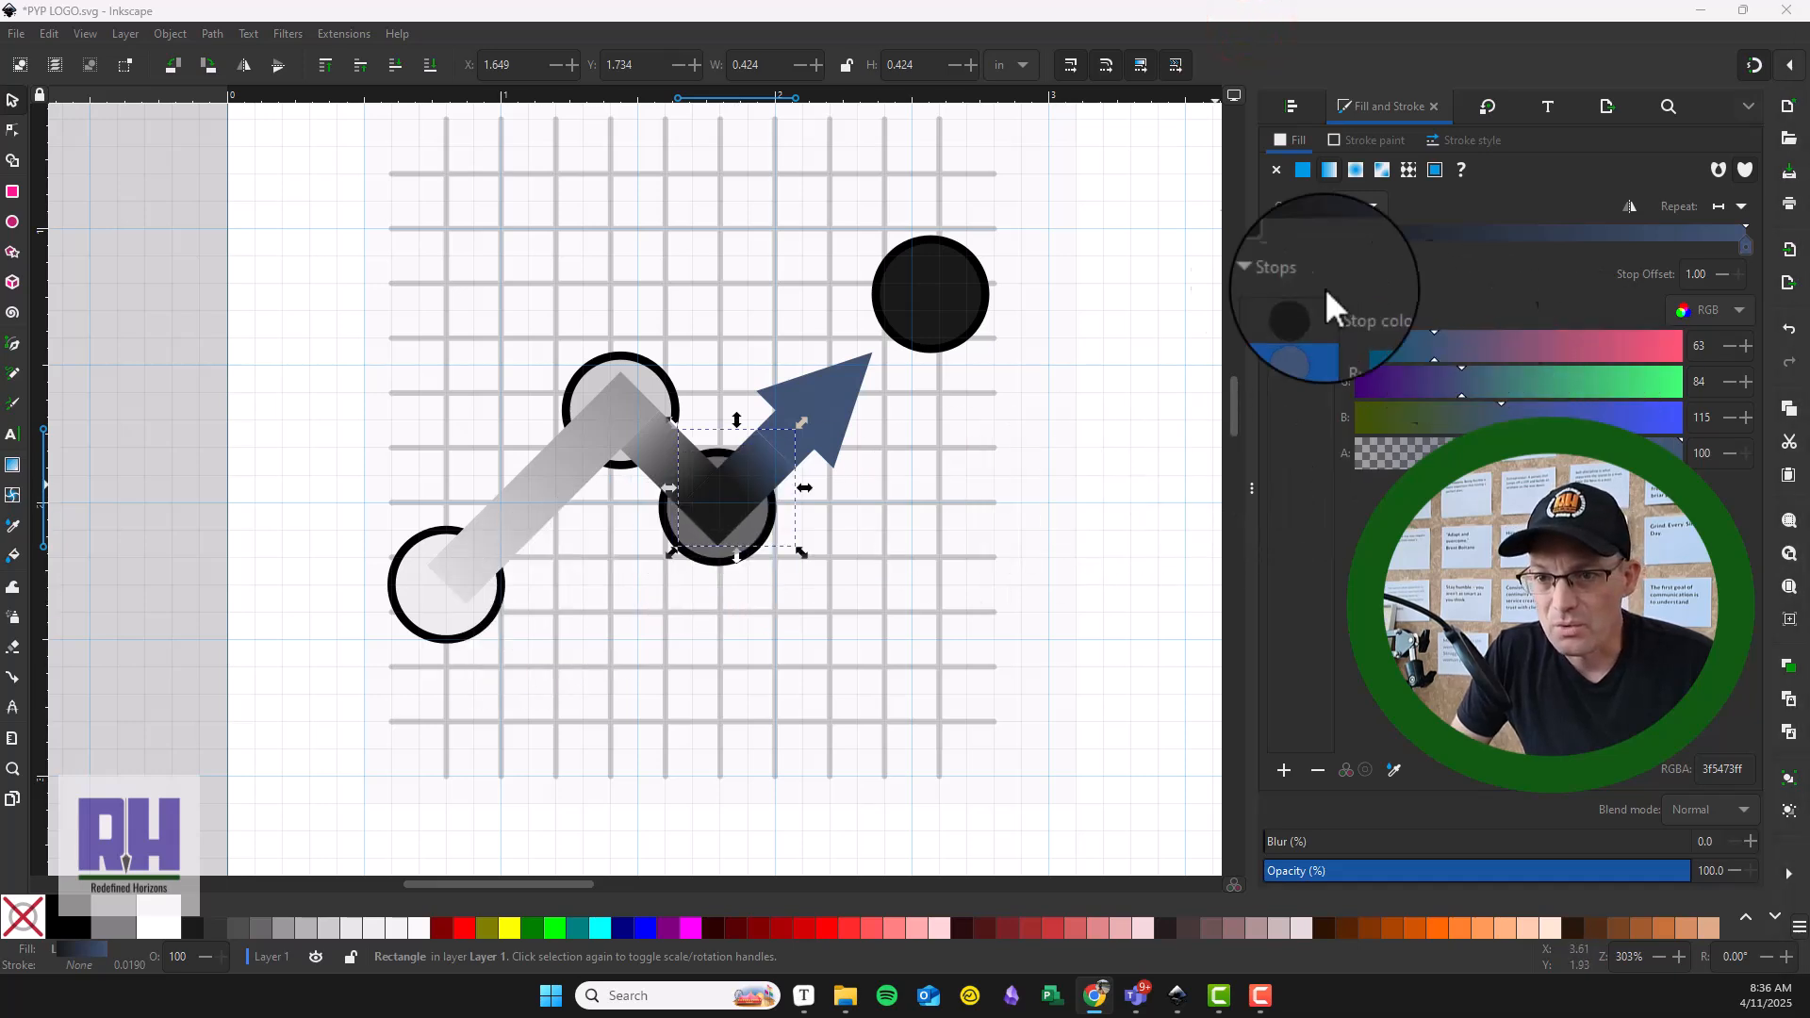
left_click(1304, 313)
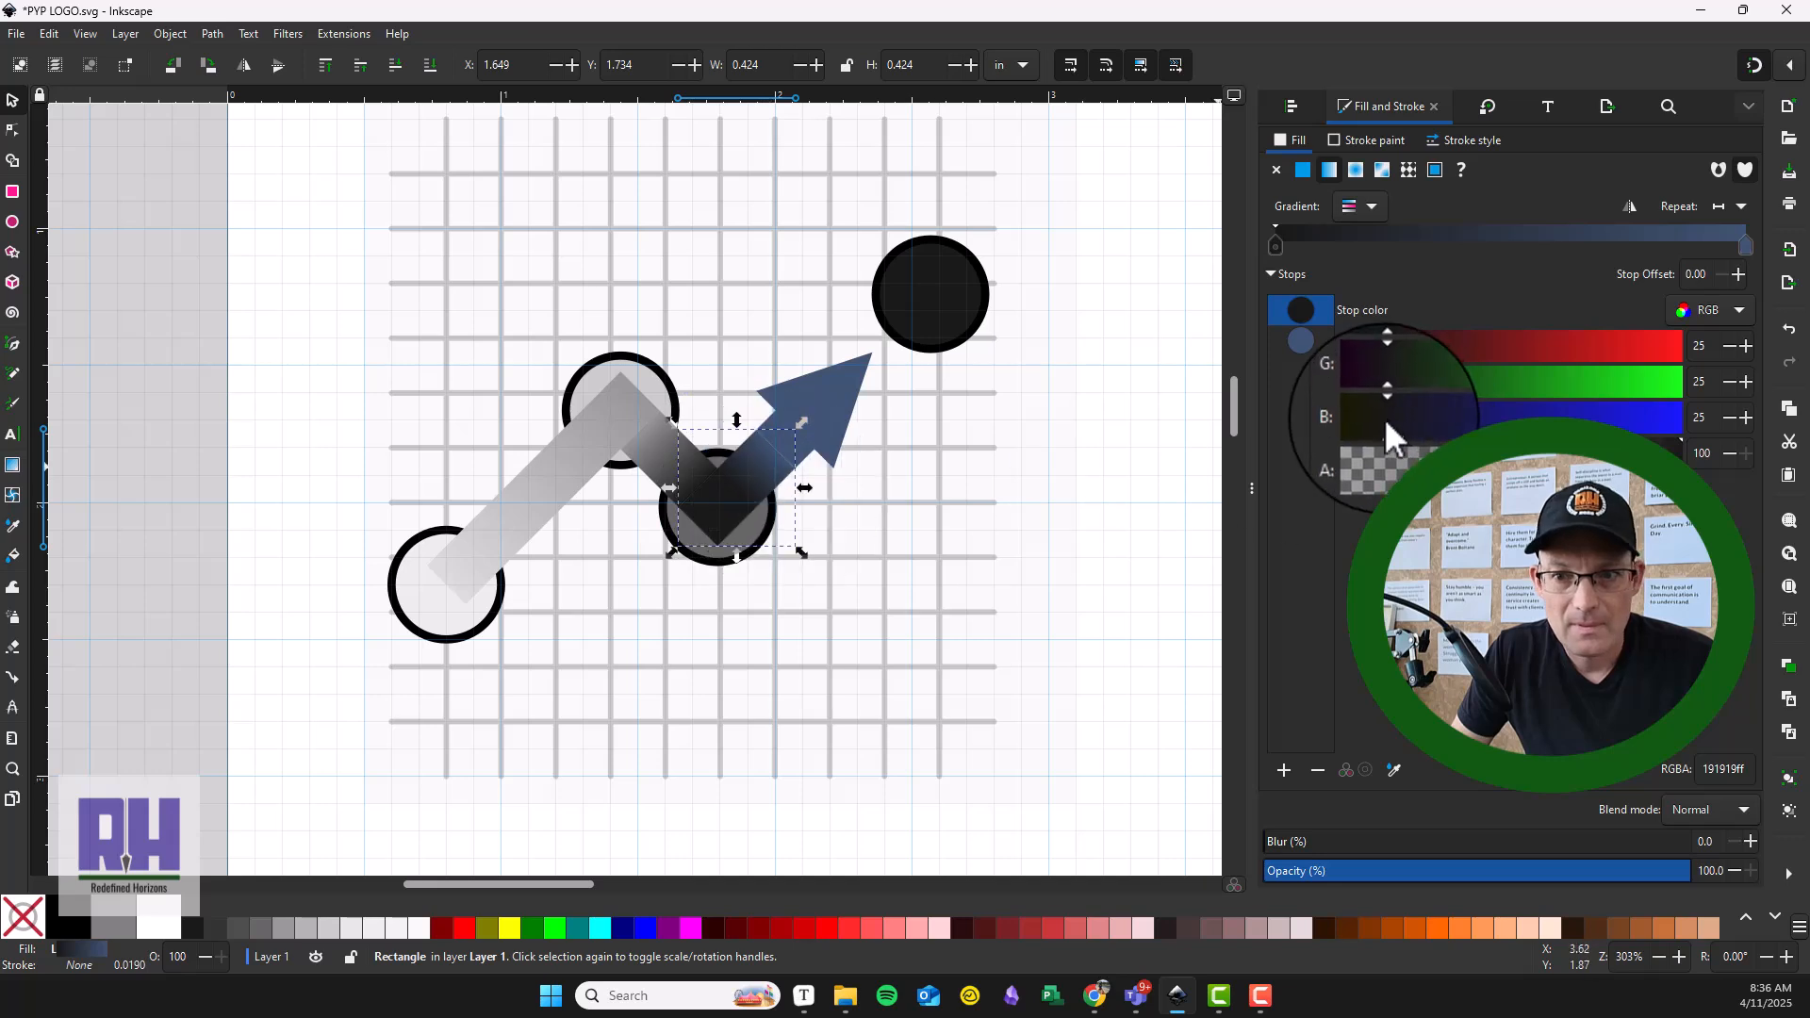
left_click(665, 457)
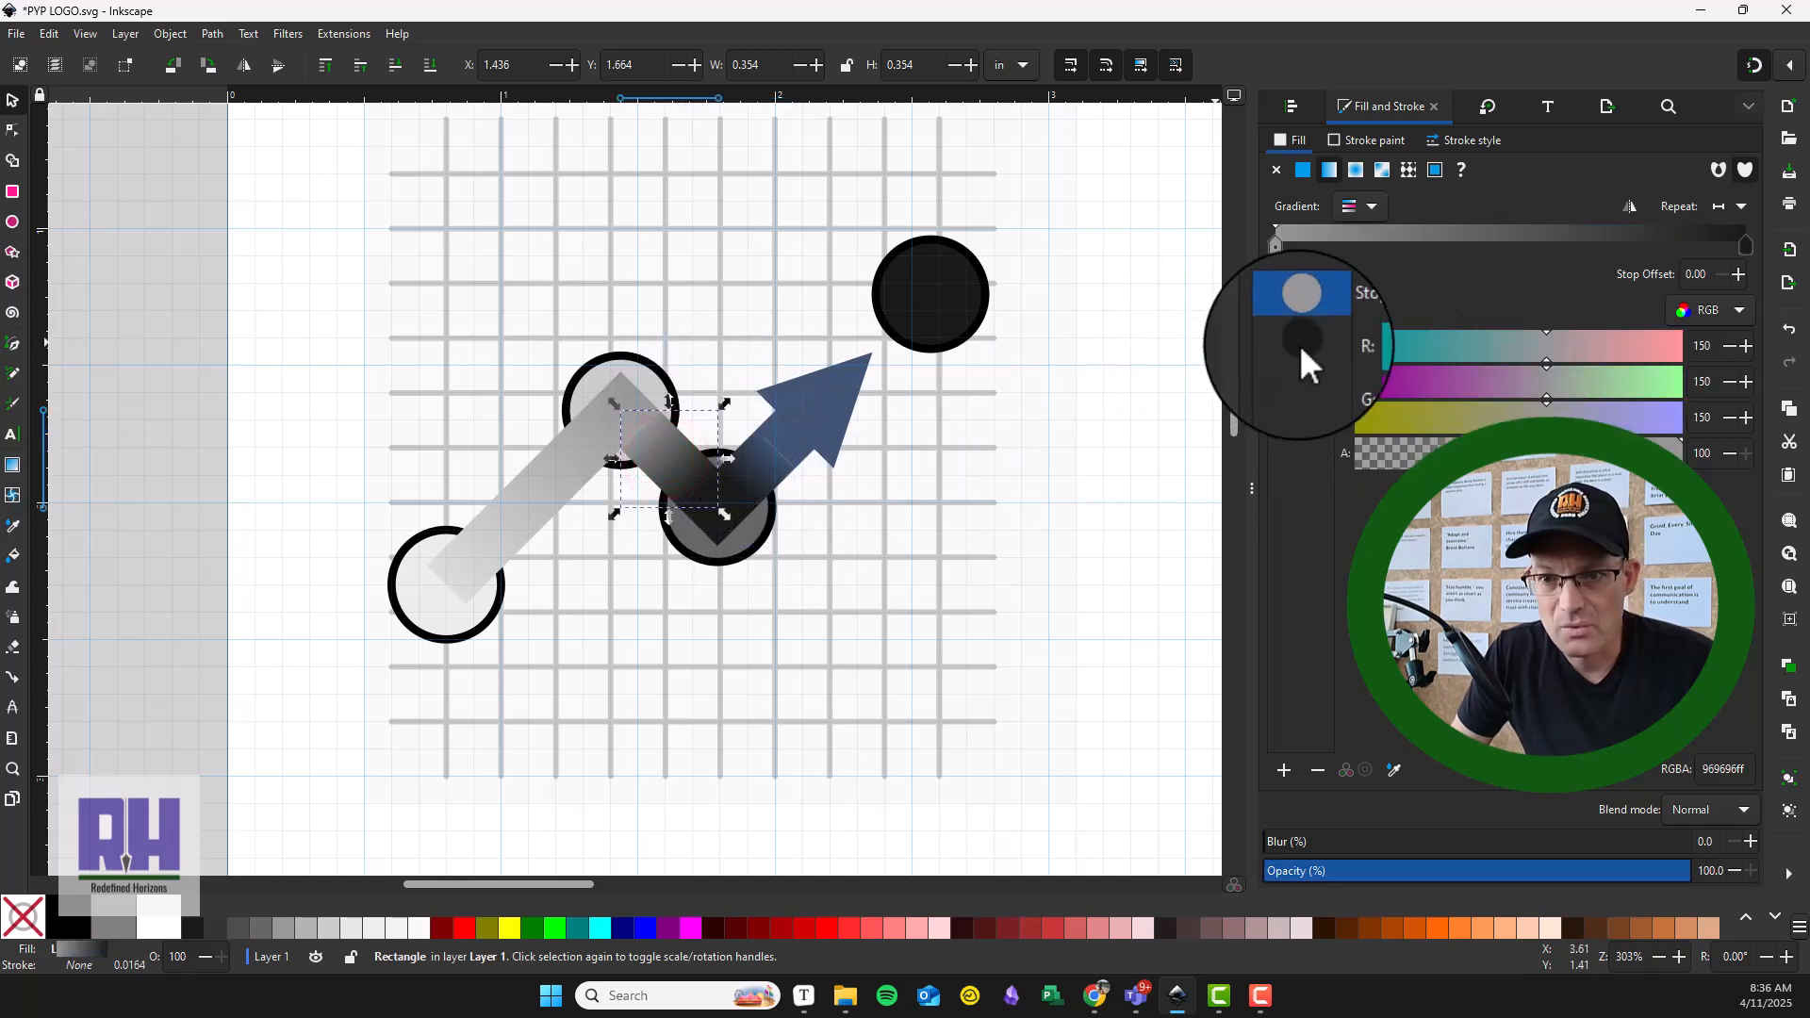
left_click(747, 490)
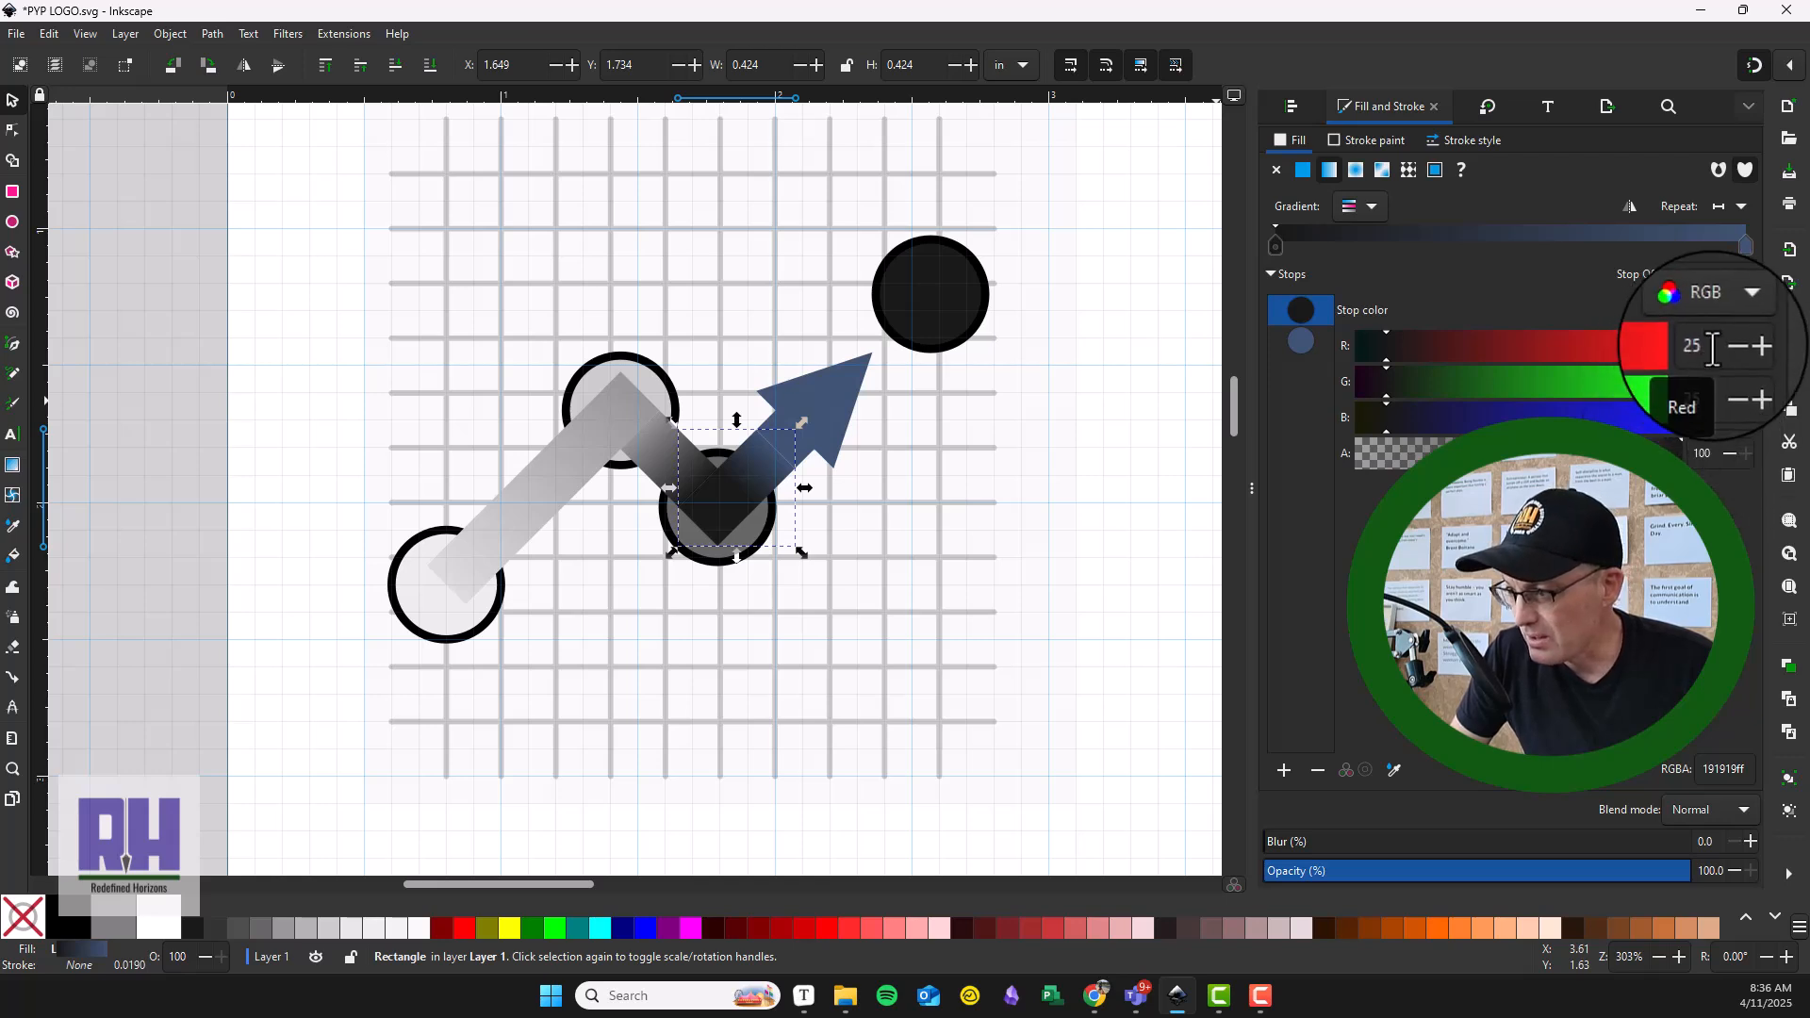
double_click(1733, 768)
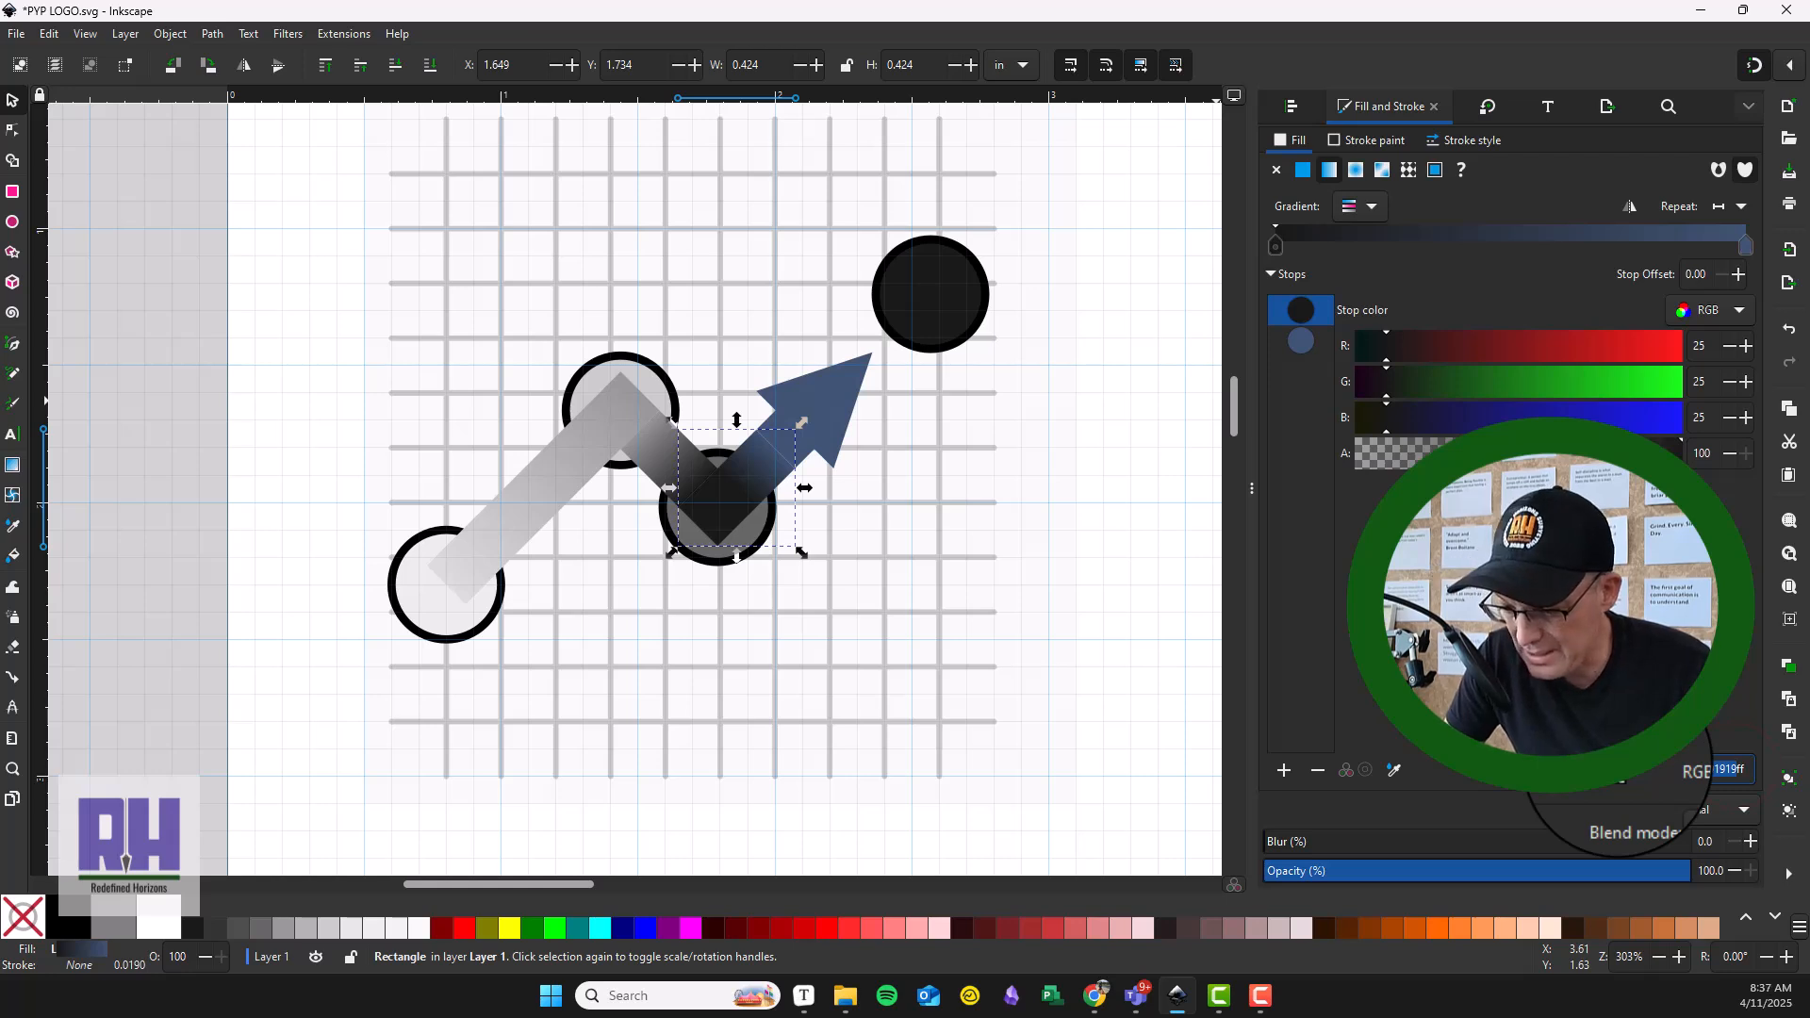
type("85b1ff")
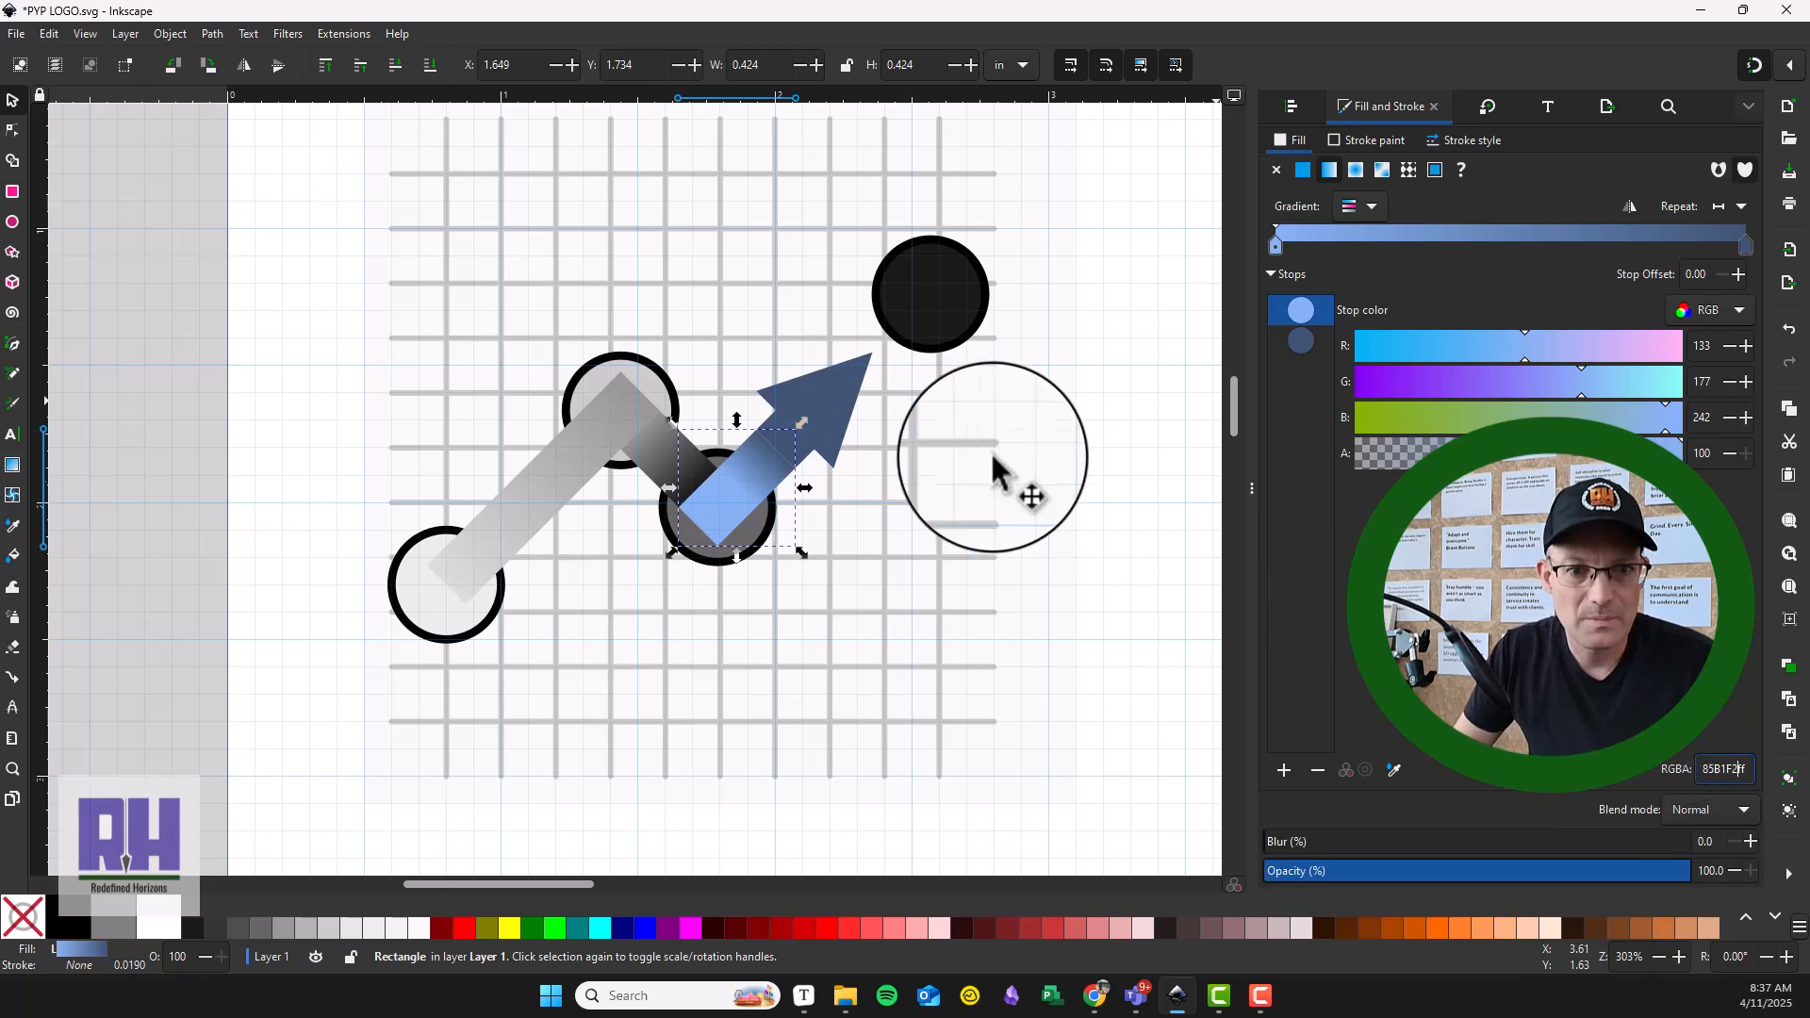
left_click(1089, 476)
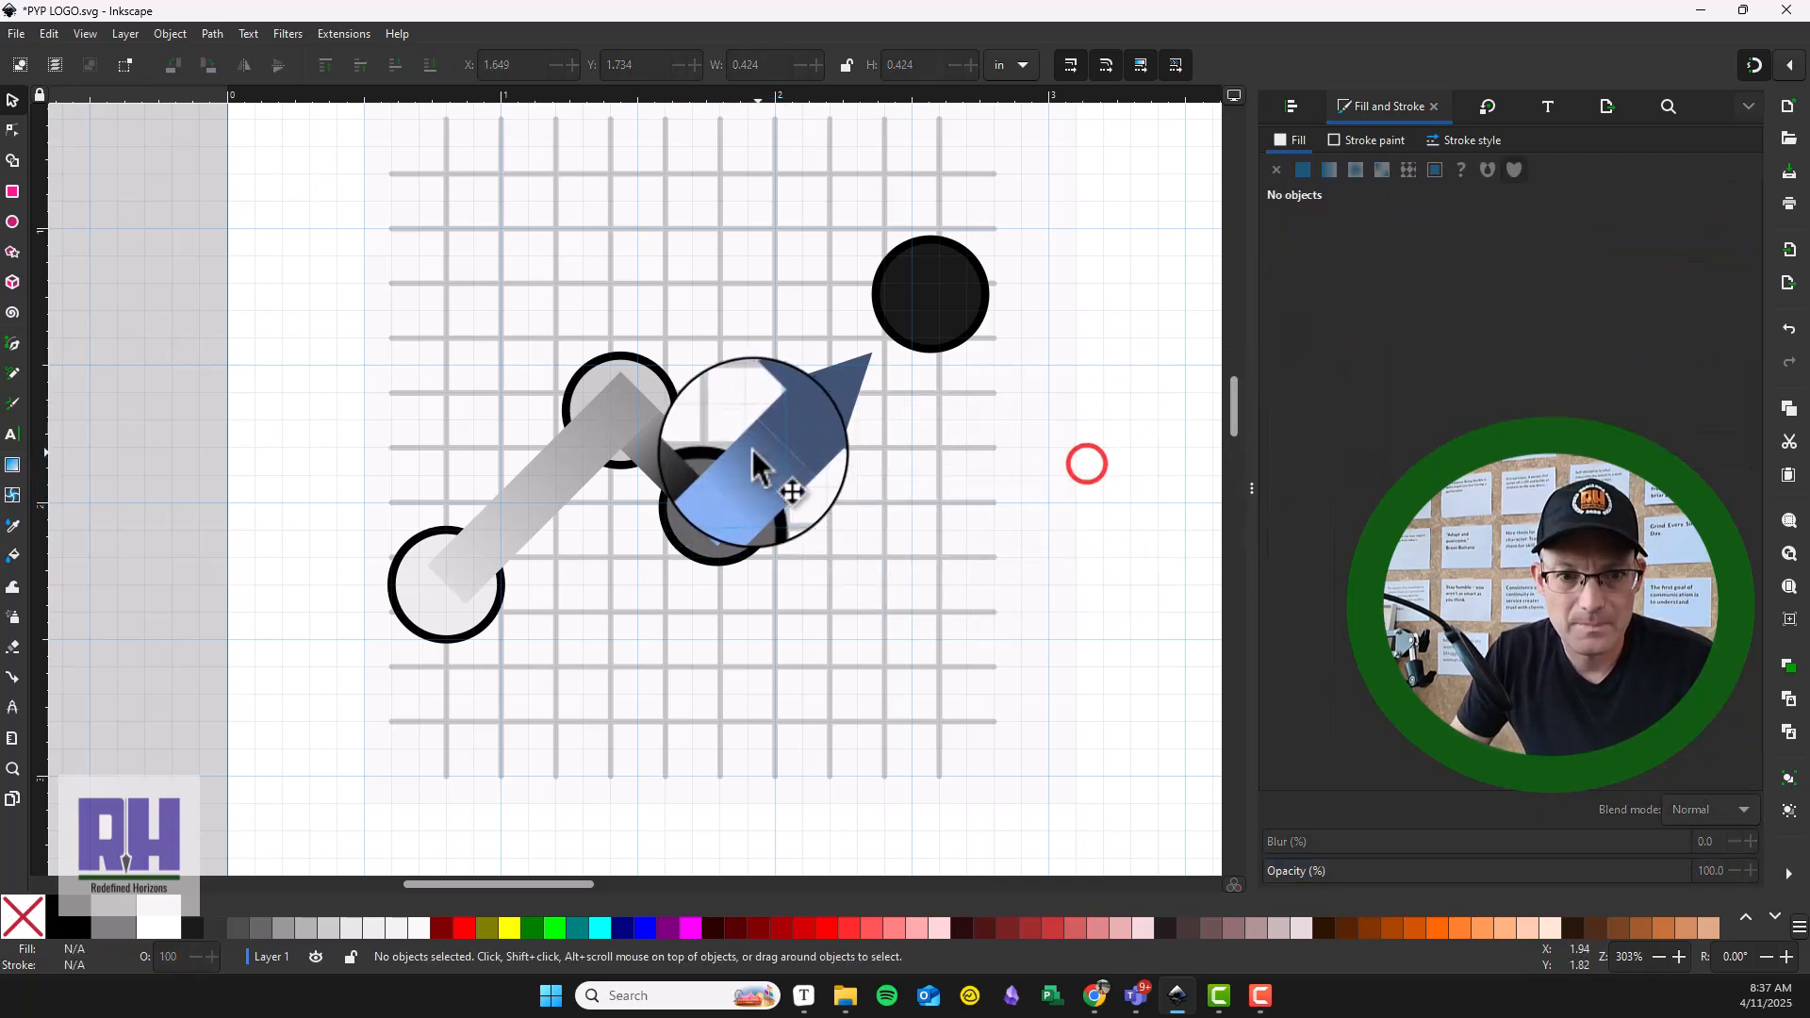
Step: Set the end stop of the fill gradient on the arrow's middle shaft segment to RGBA 85b1f2ff
left_click(664, 457)
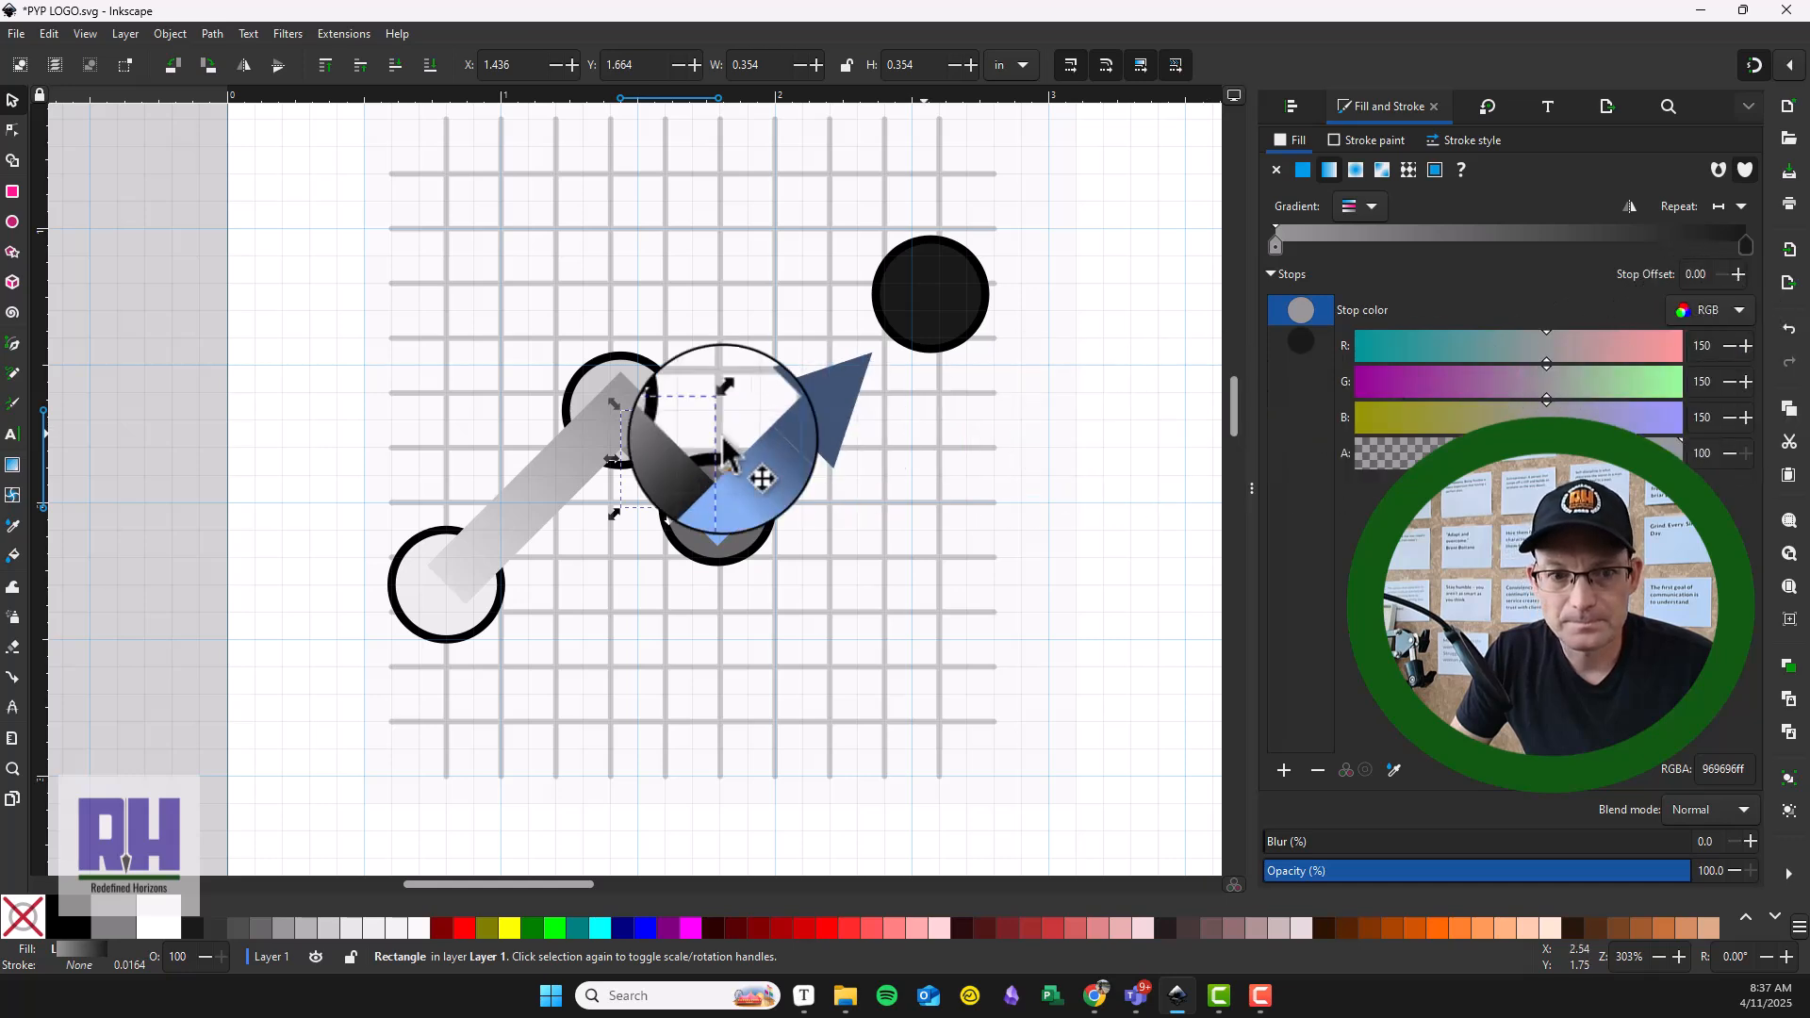
left_click(1301, 340)
left_click(1733, 769)
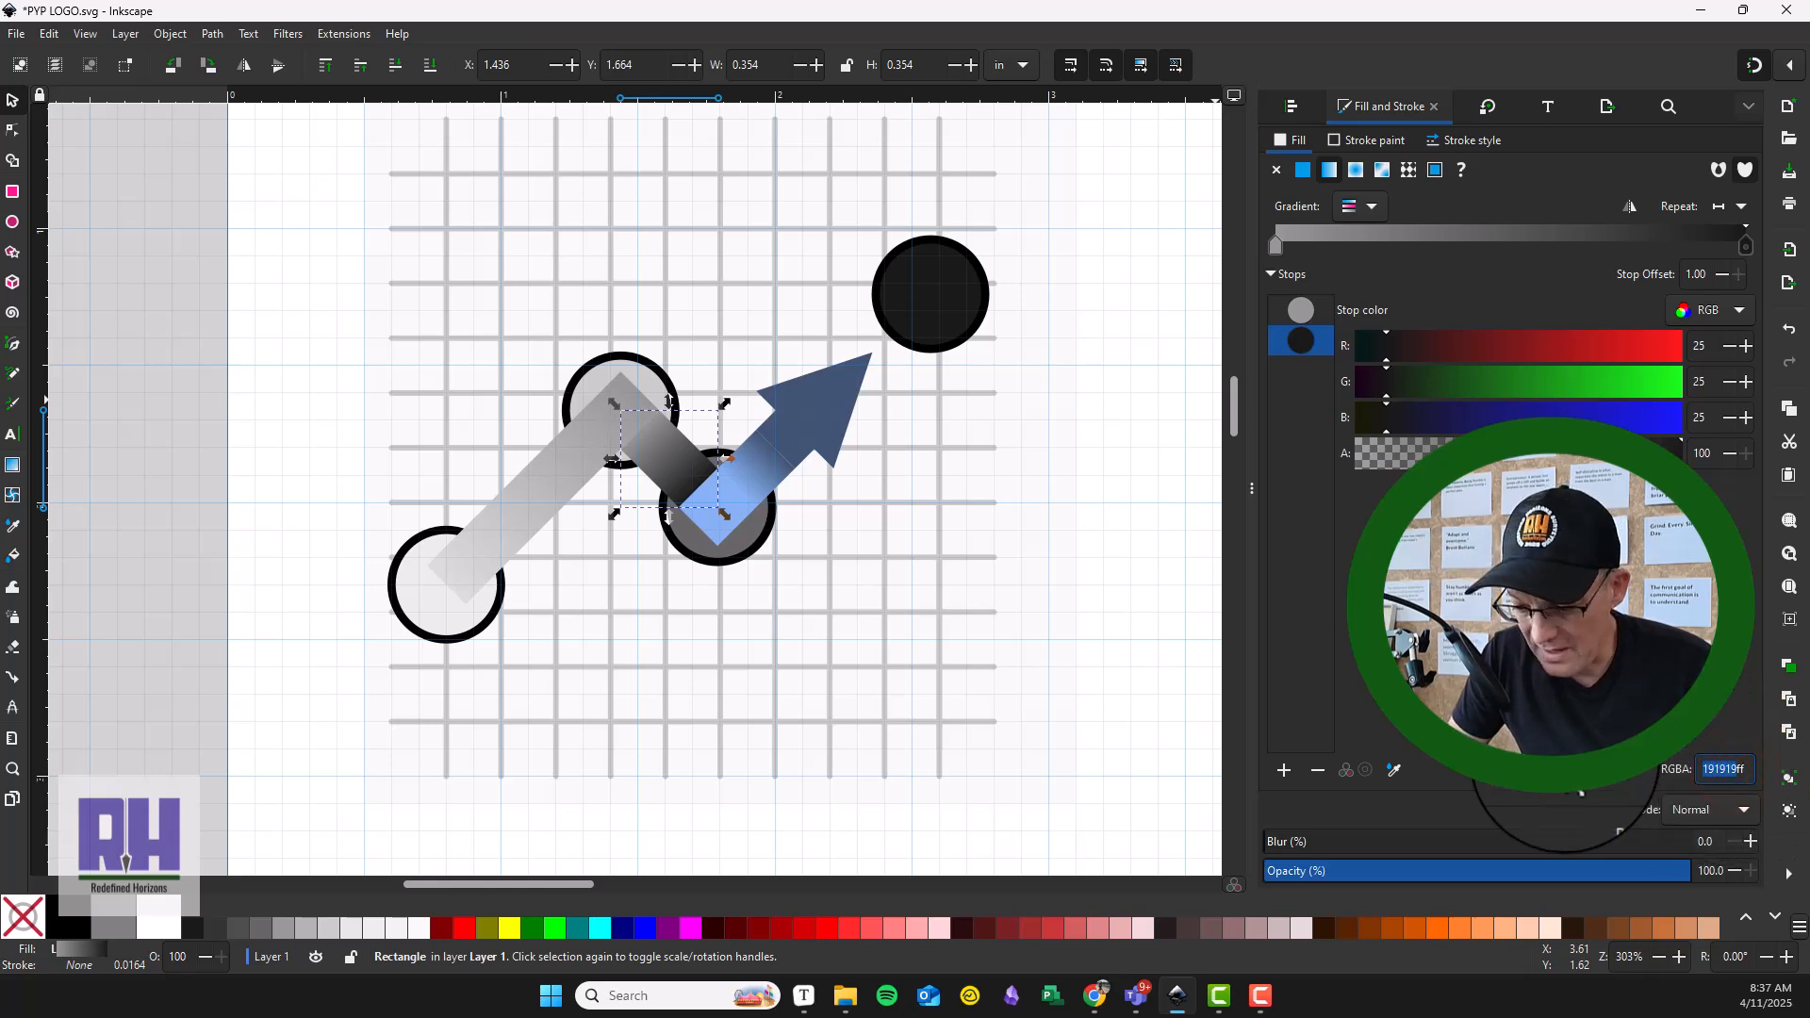
type("85bff9")
type("1f2ff")
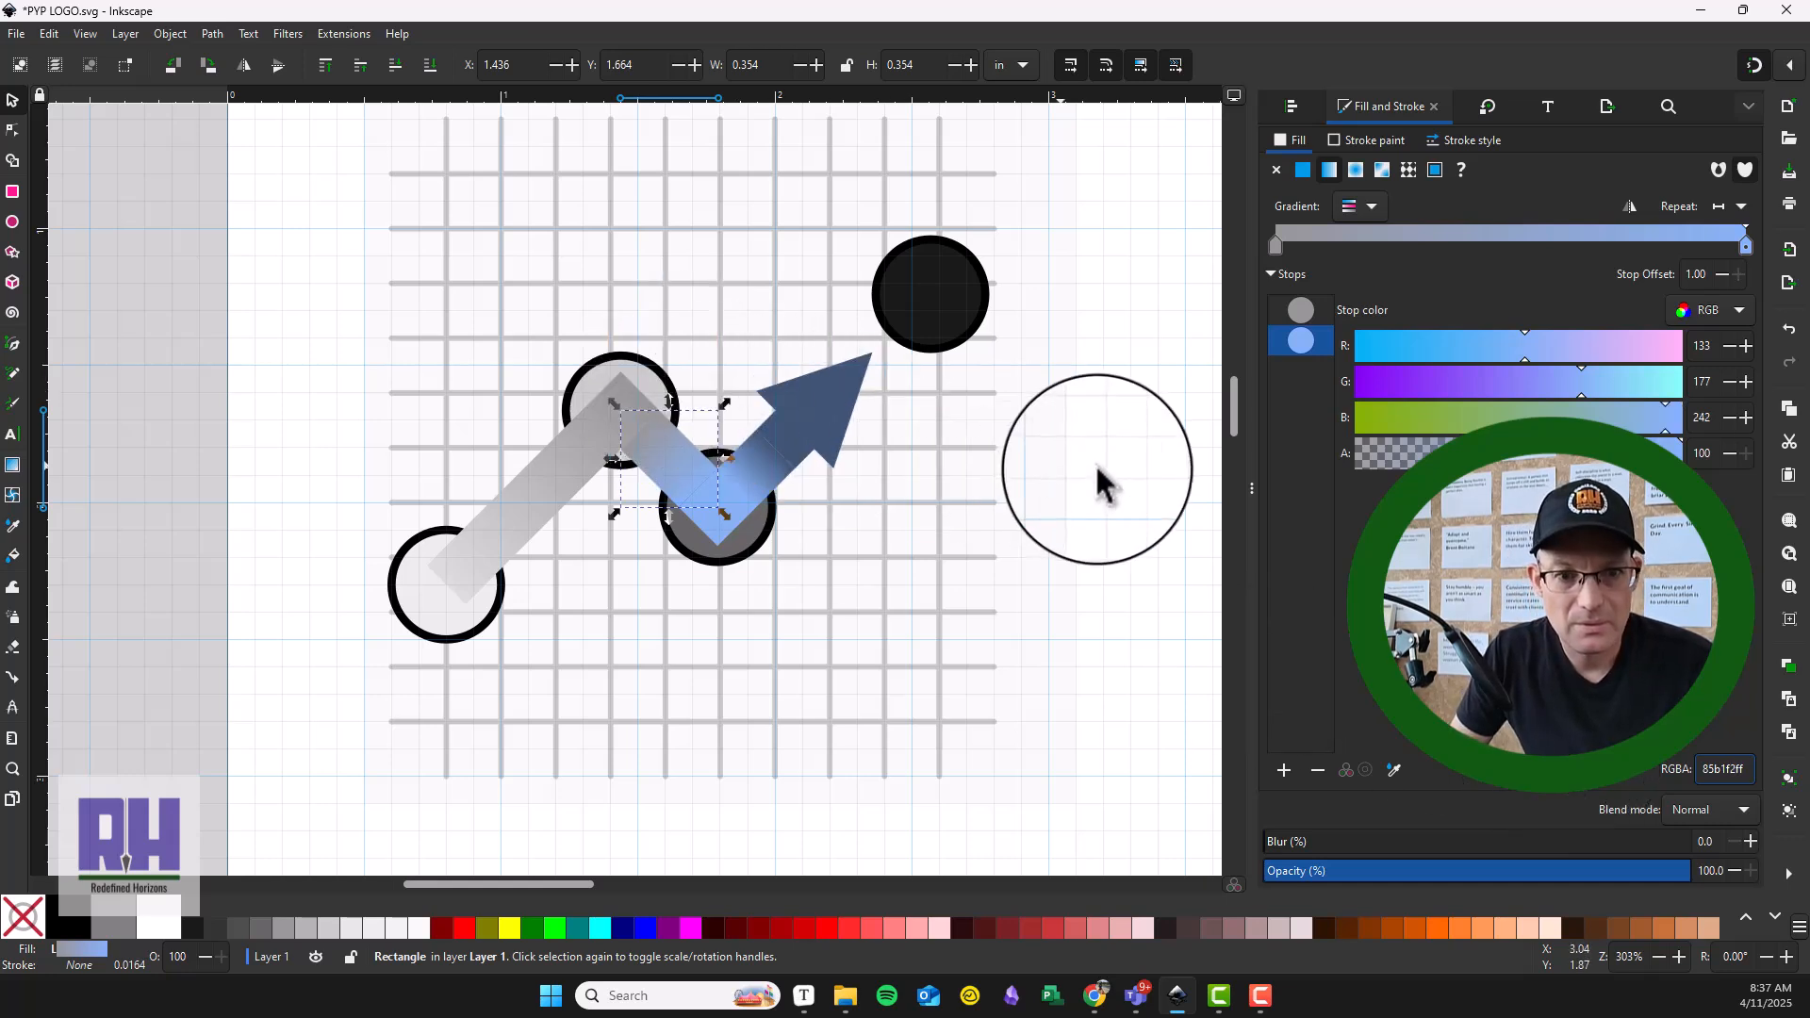
left_click(1094, 471)
left_click(642, 443)
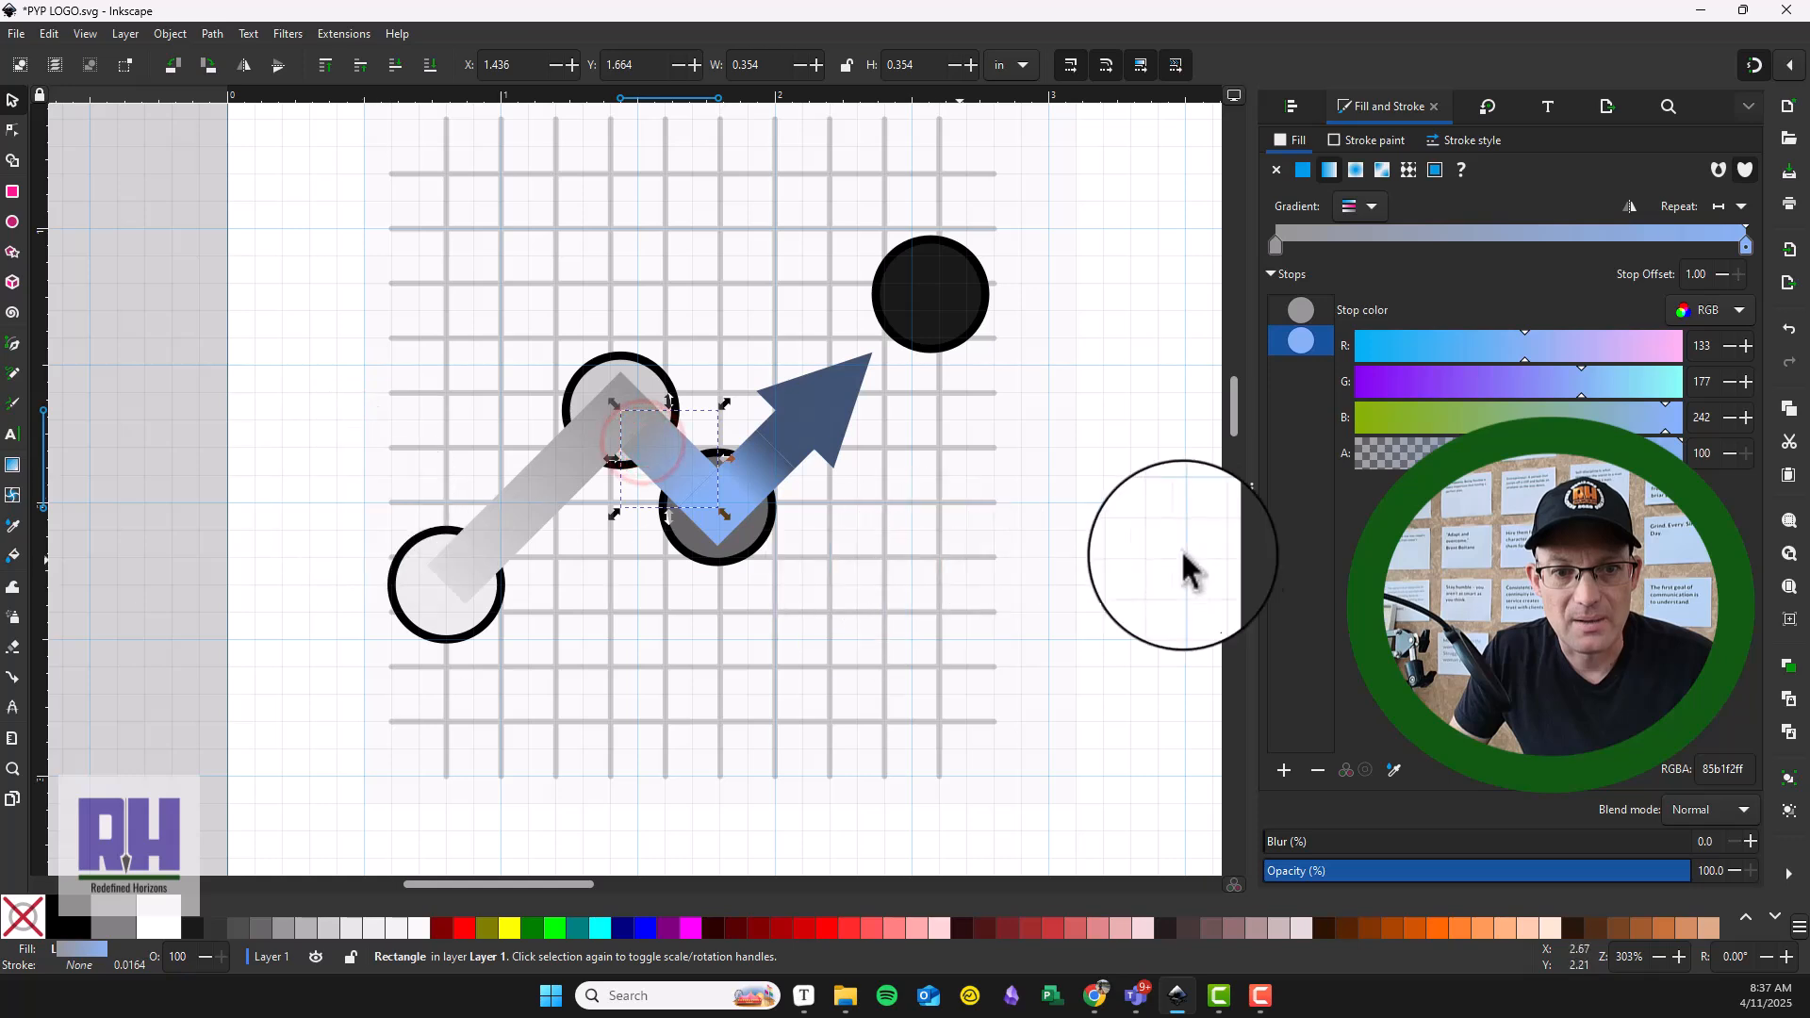
left_click(1134, 547)
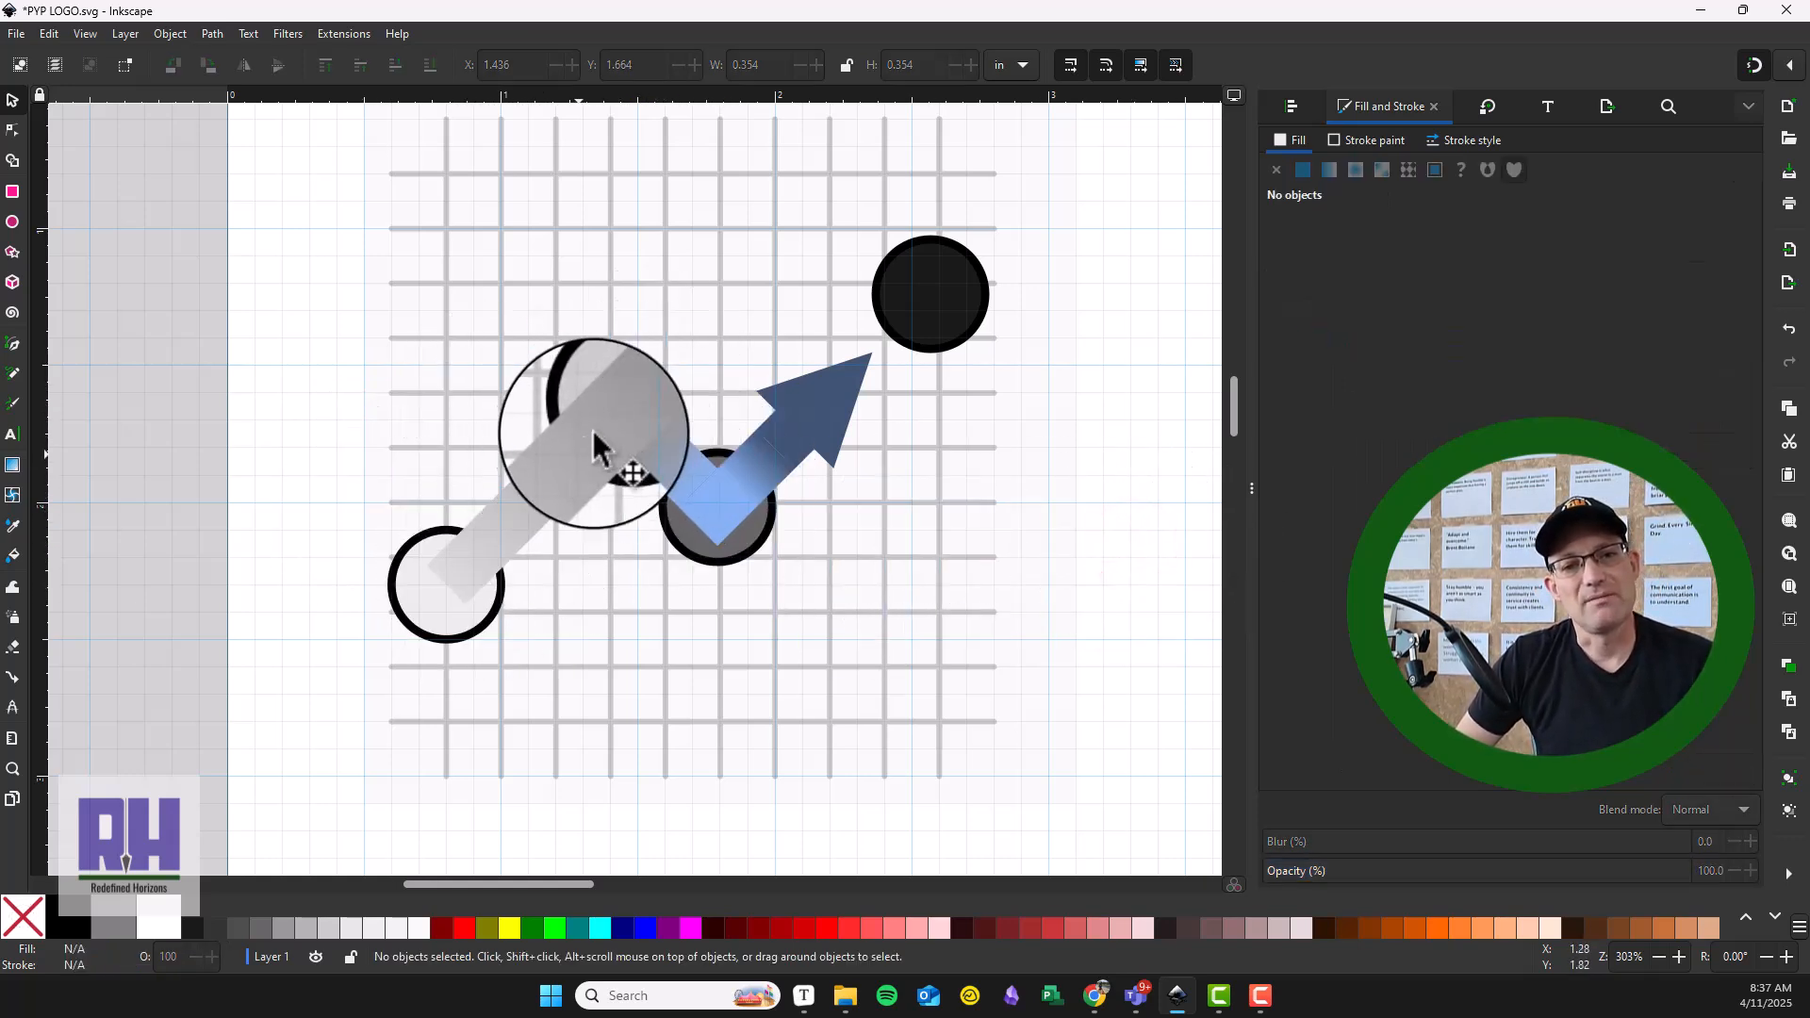
left_click(634, 432)
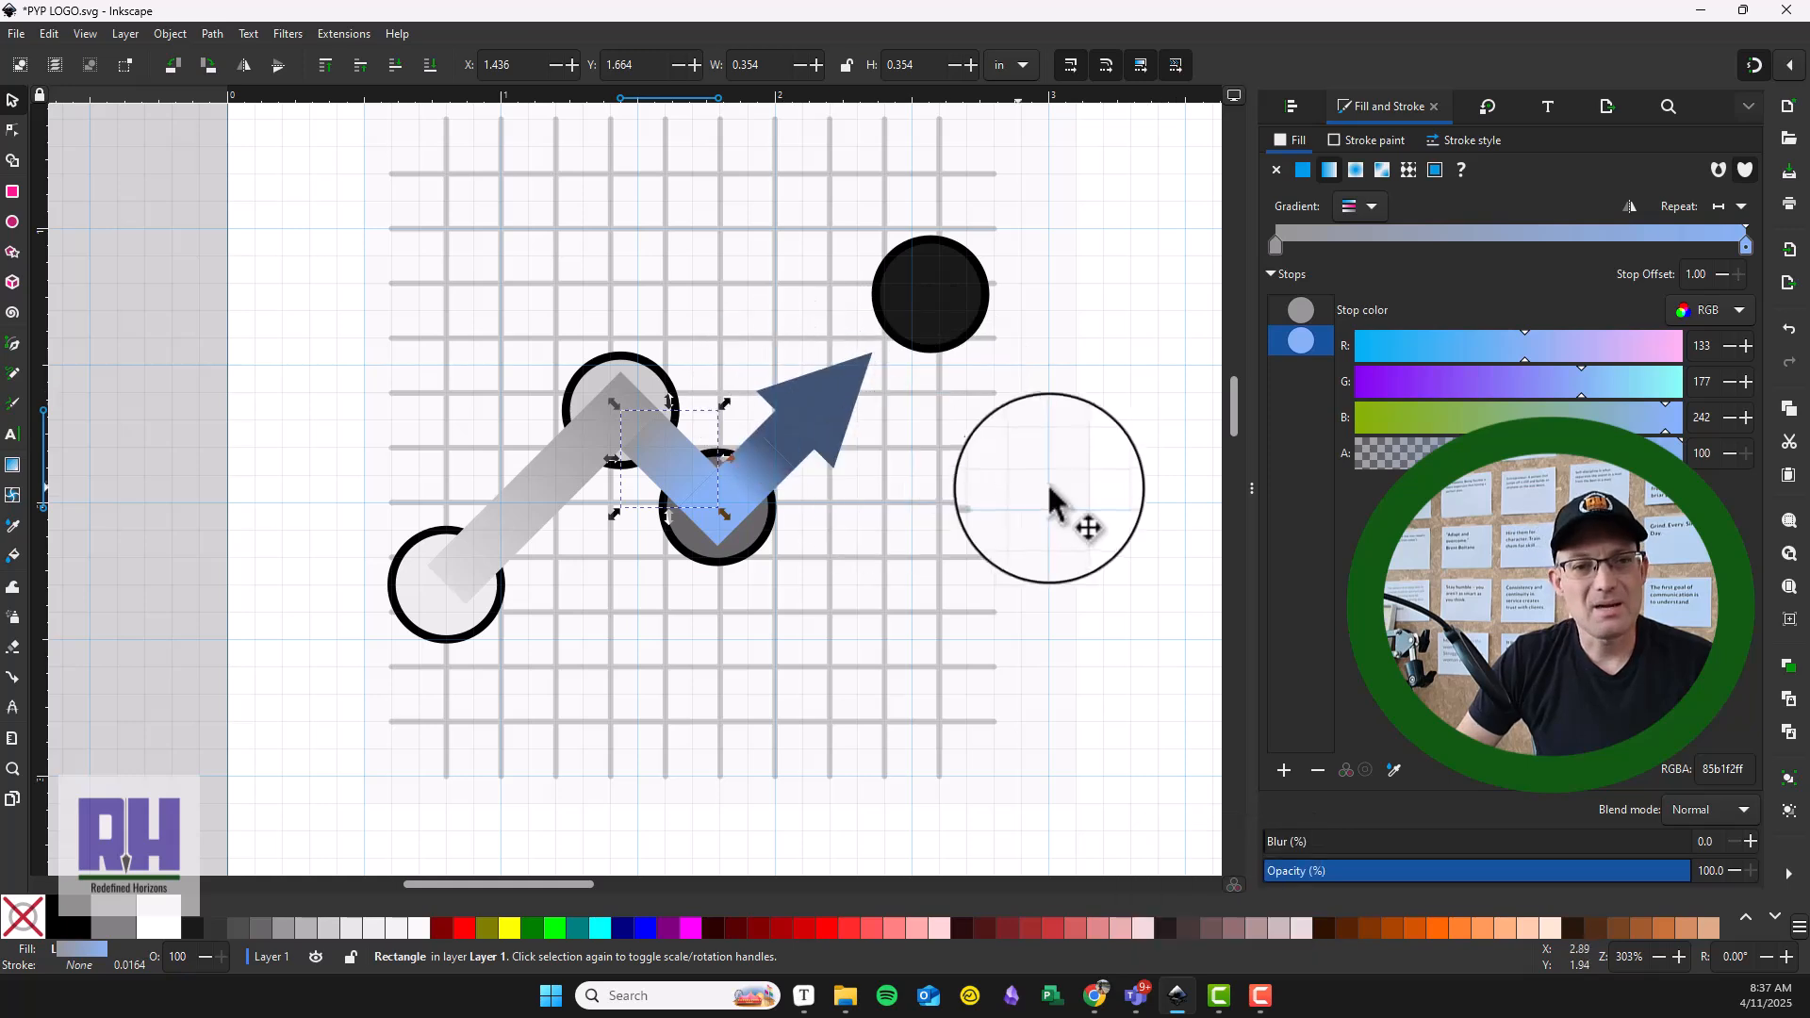
left_click(1072, 502)
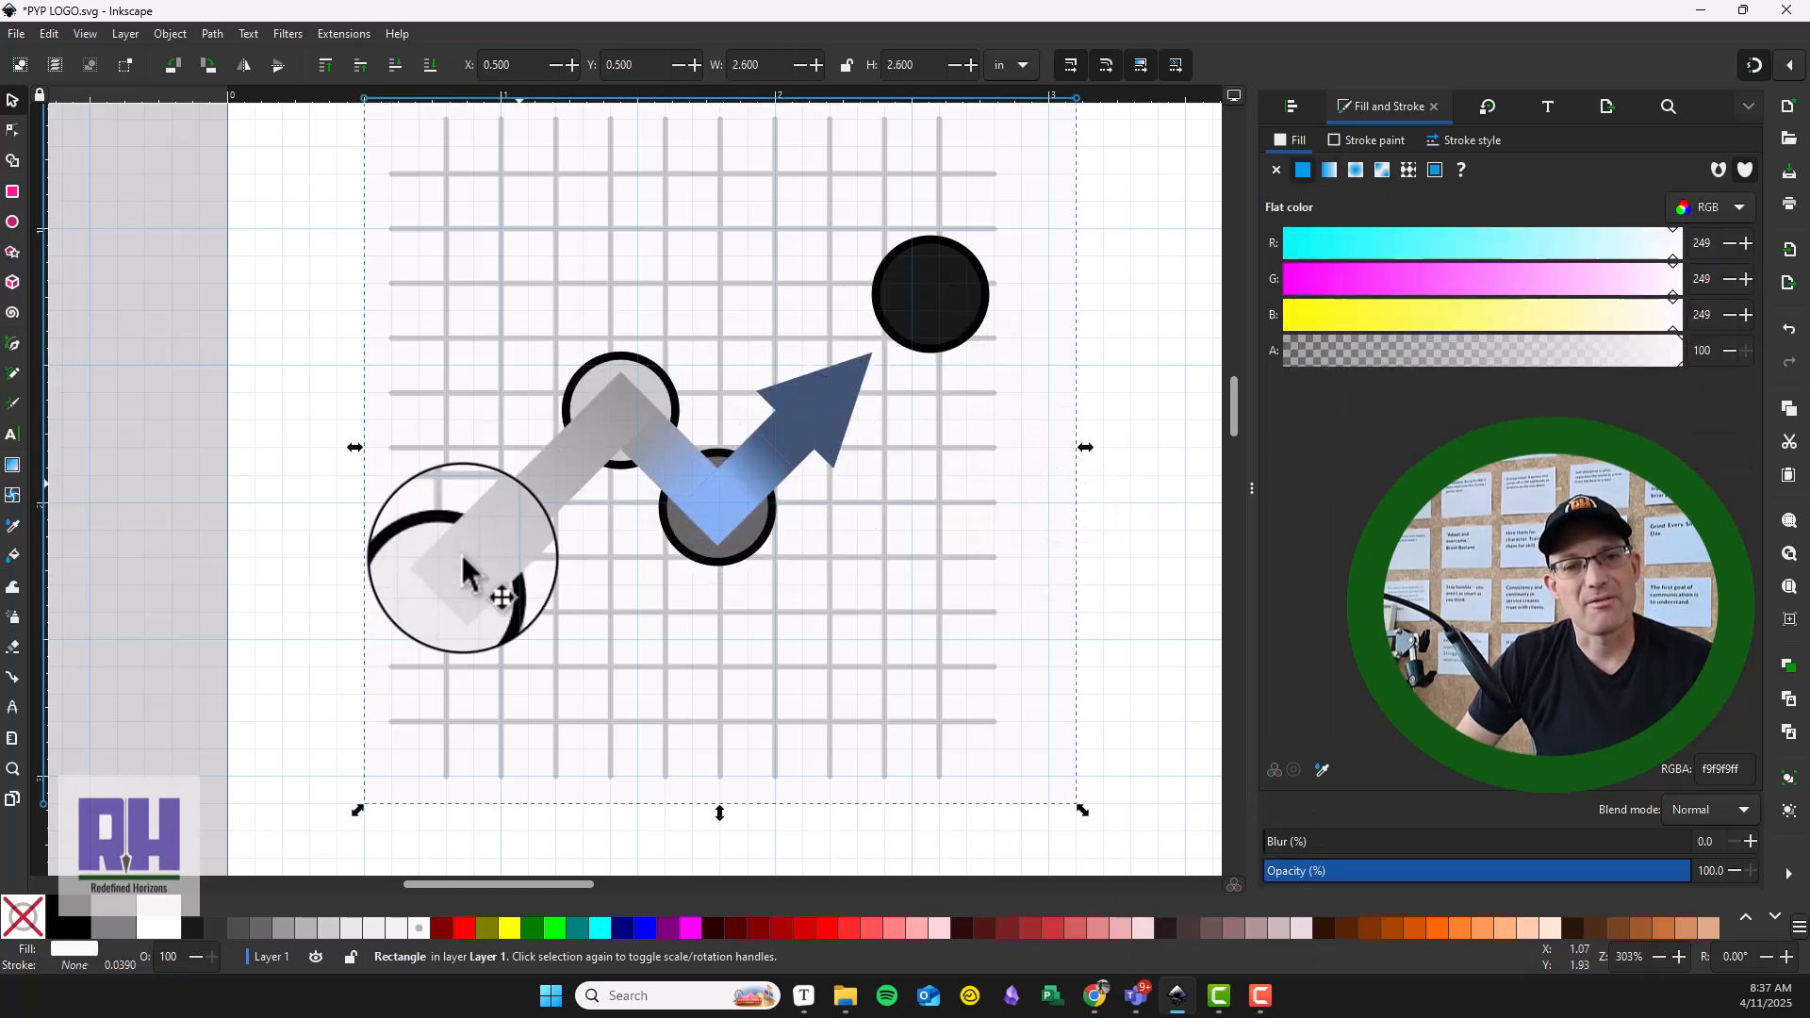
left_click(1151, 346)
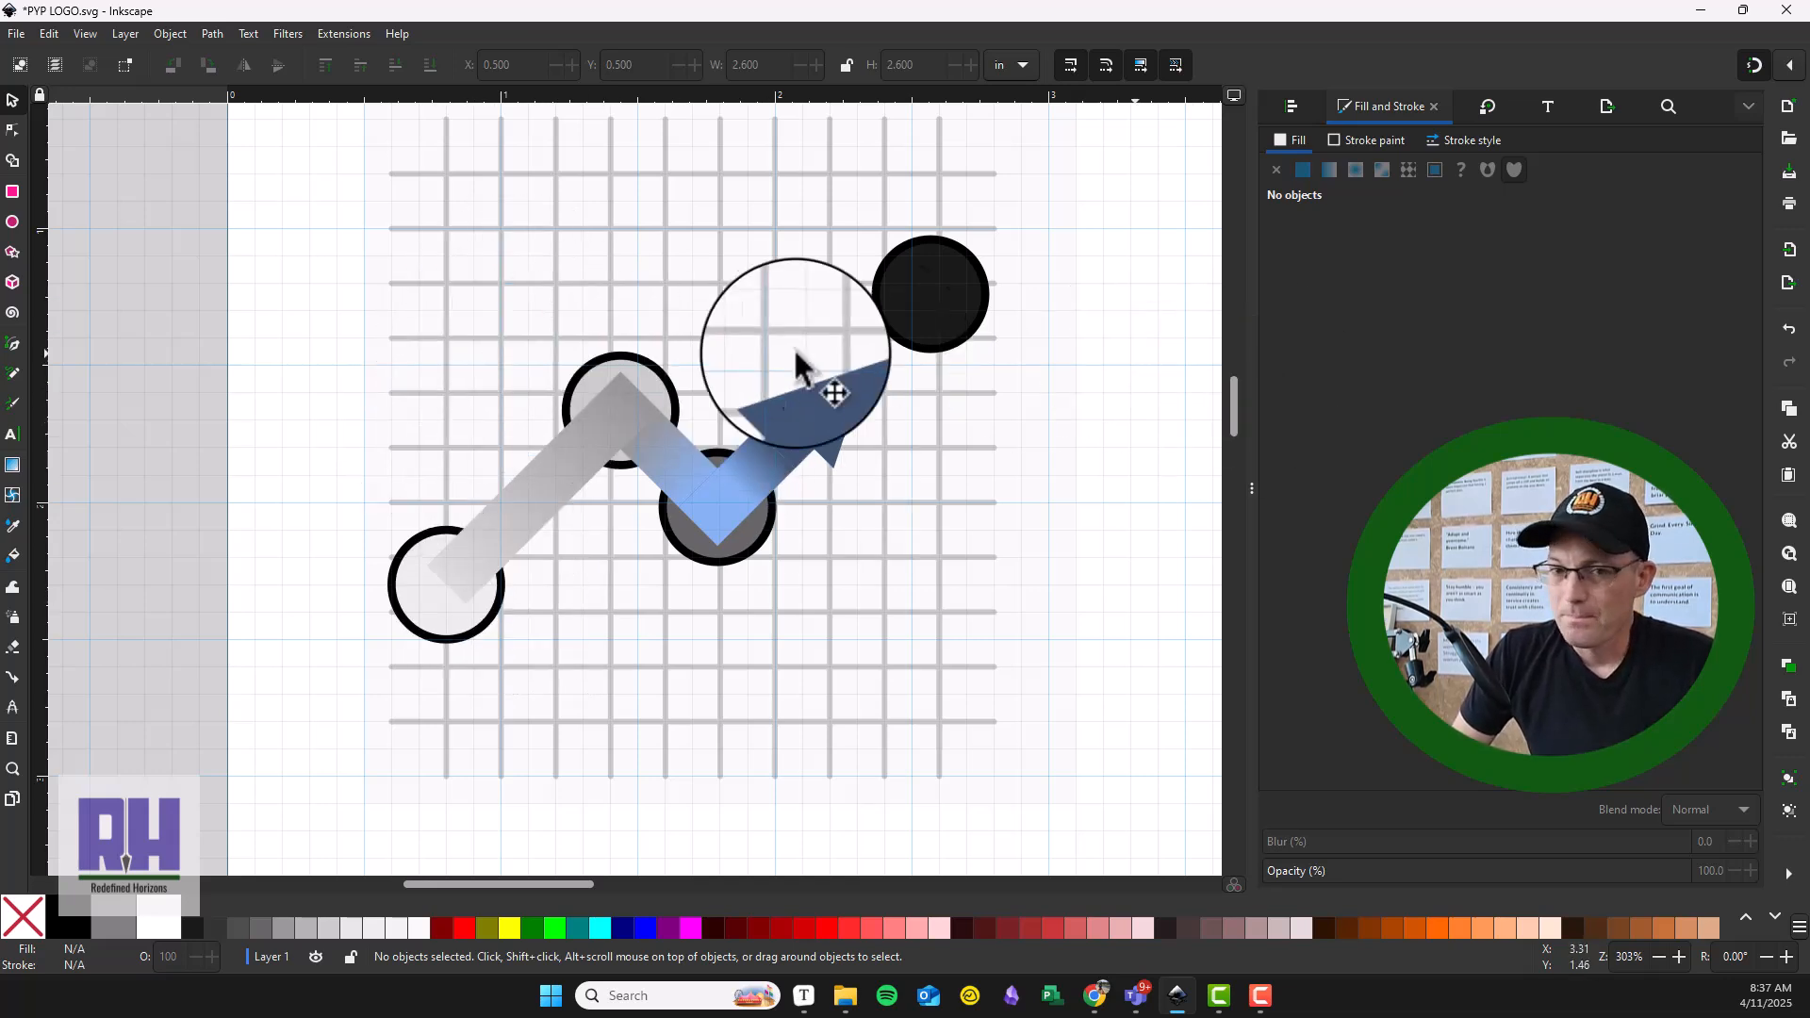
Step: Set the flat fill color of the circle at the arrow's lower bend to RGBA 3F5473ff, consulting the palette PDF
left_click(722, 555)
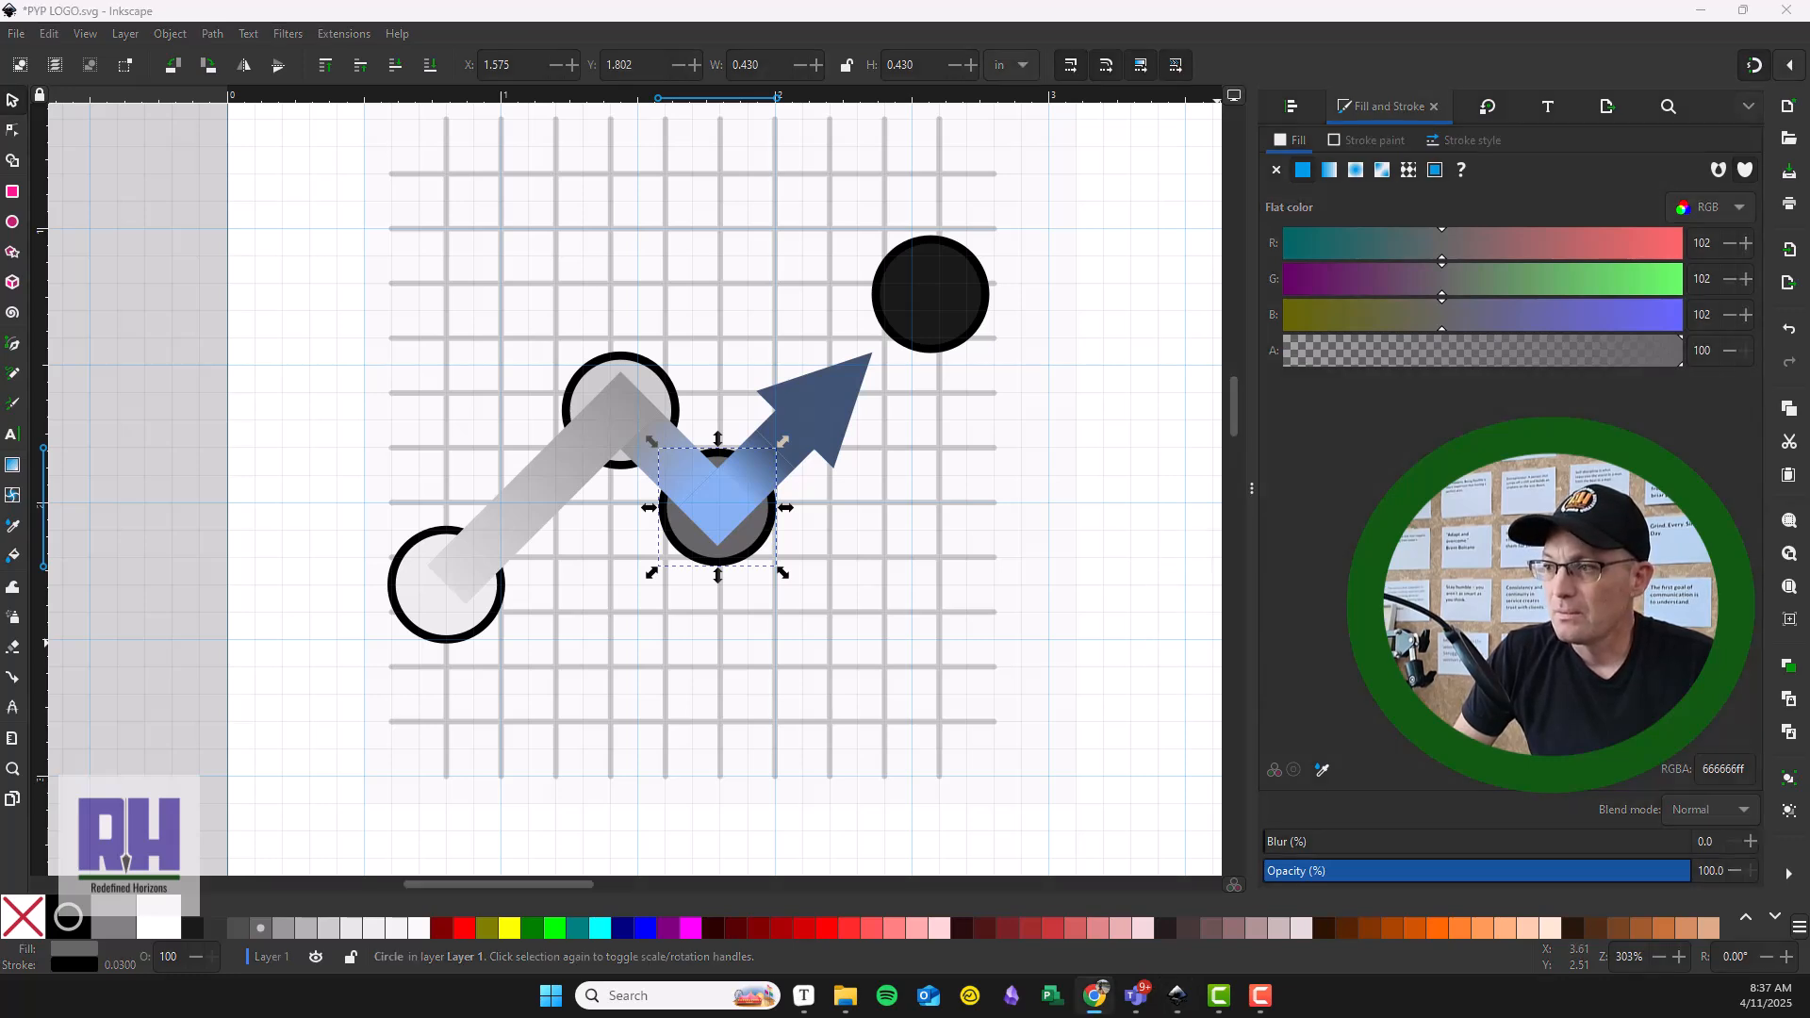
left_click_drag(1809, 106, 1472, 132)
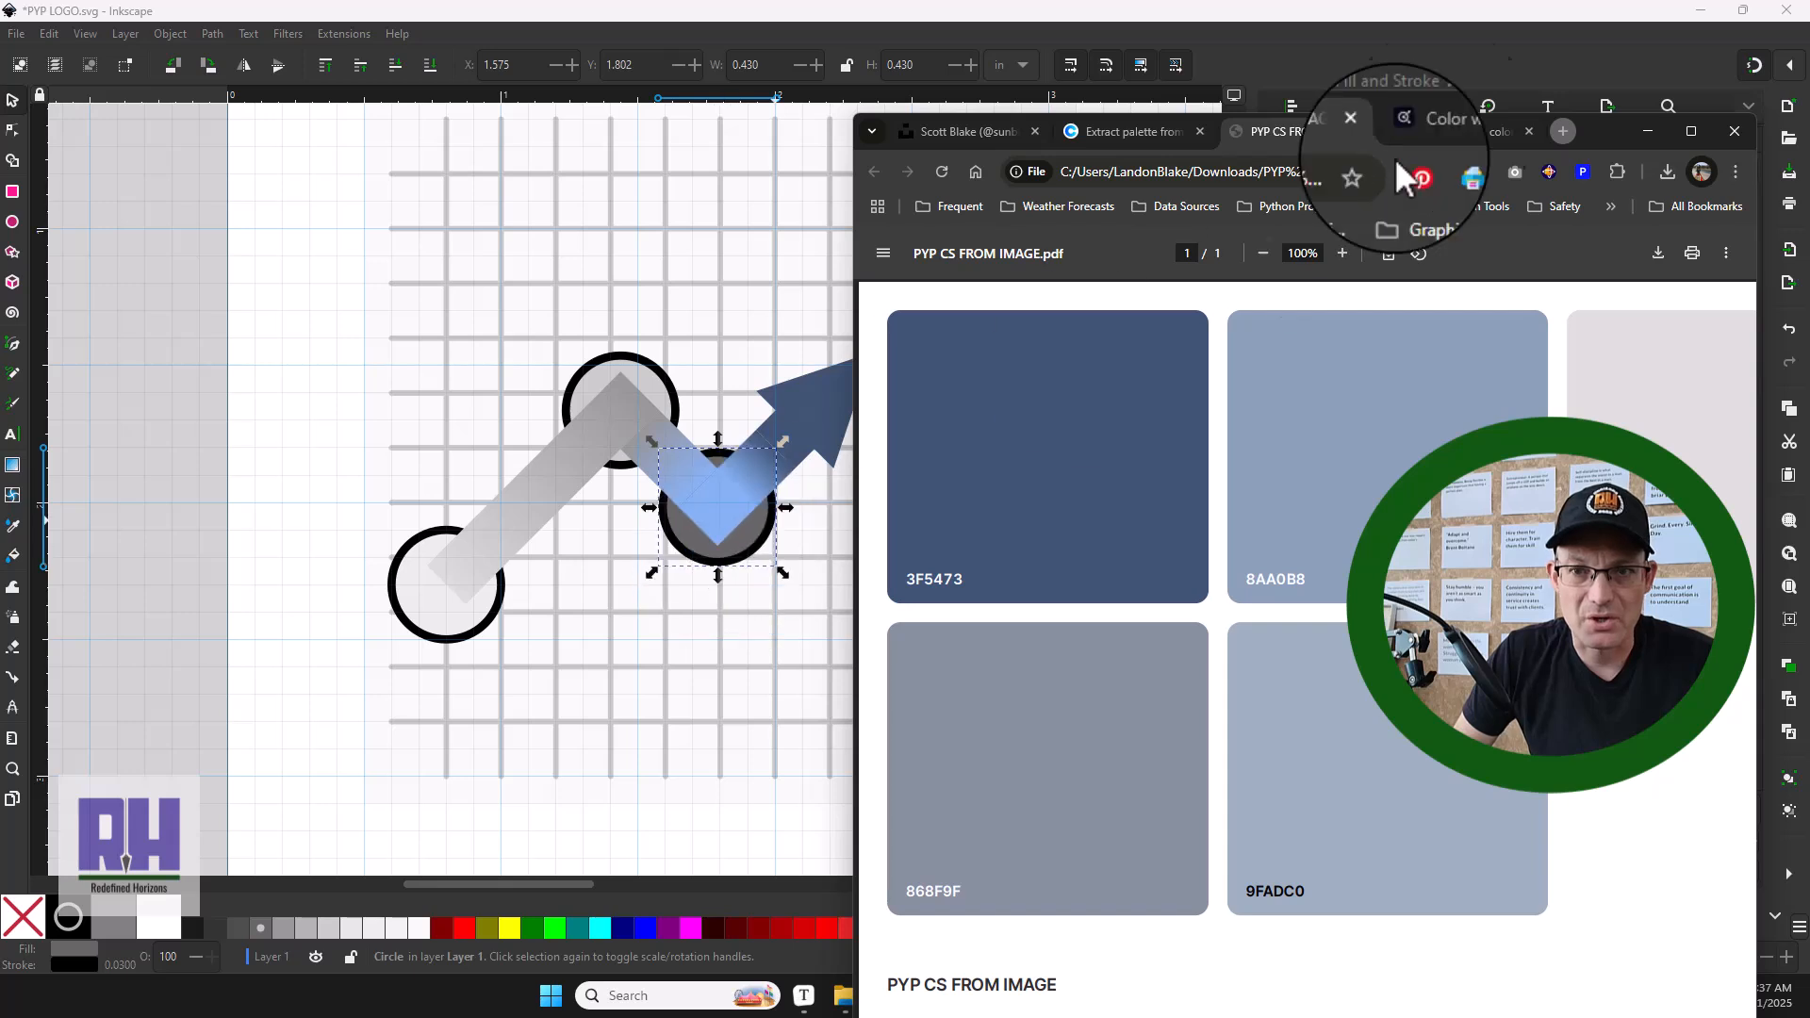
left_click(1643, 133)
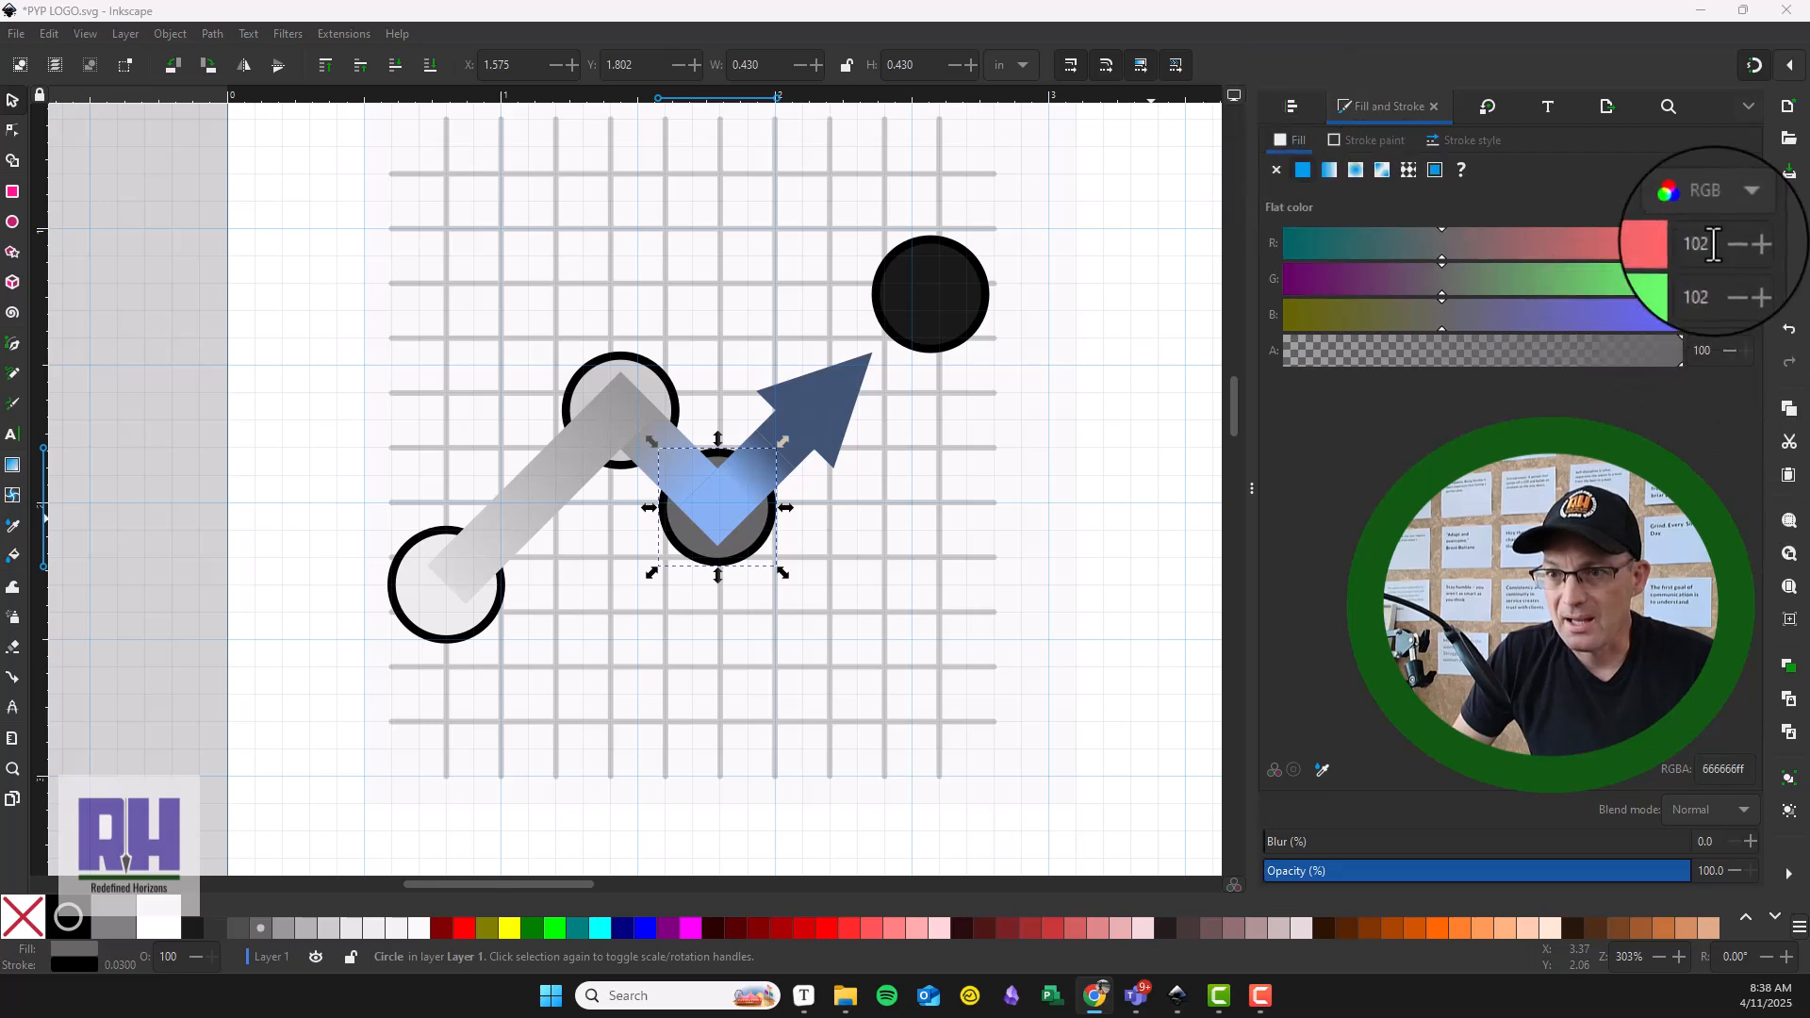
double_click(1725, 770)
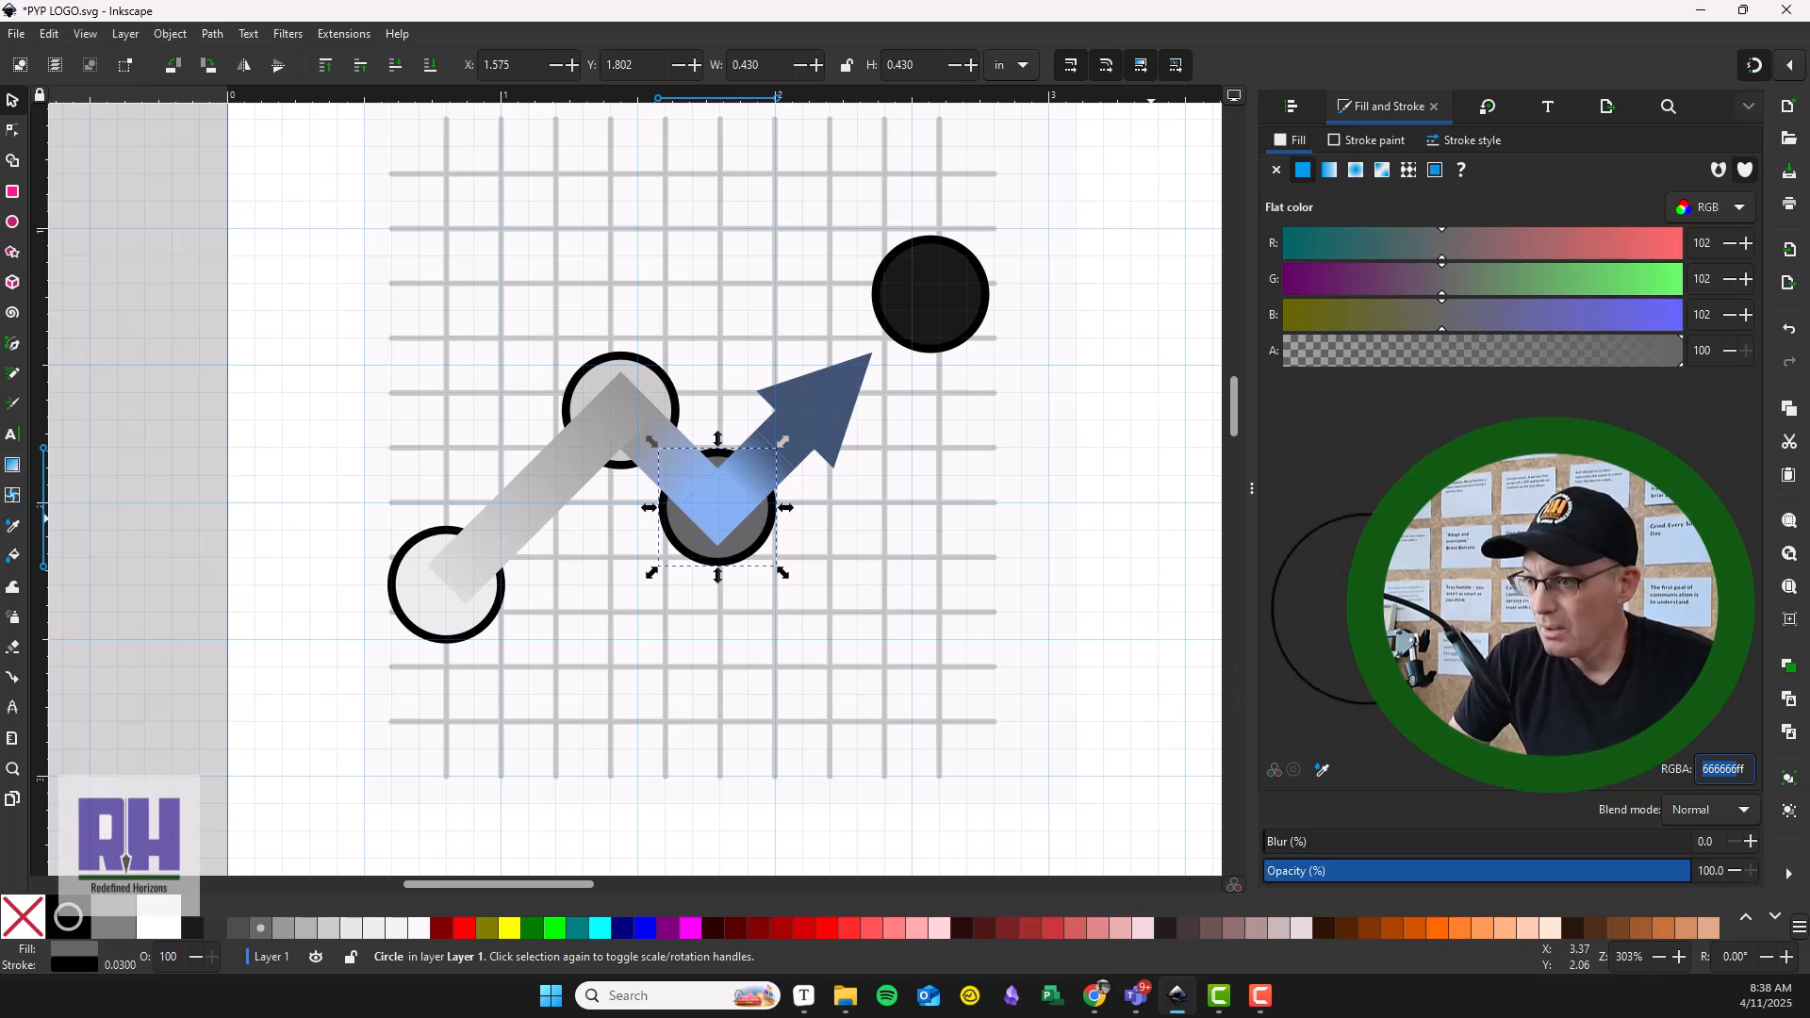
type("3355ff")
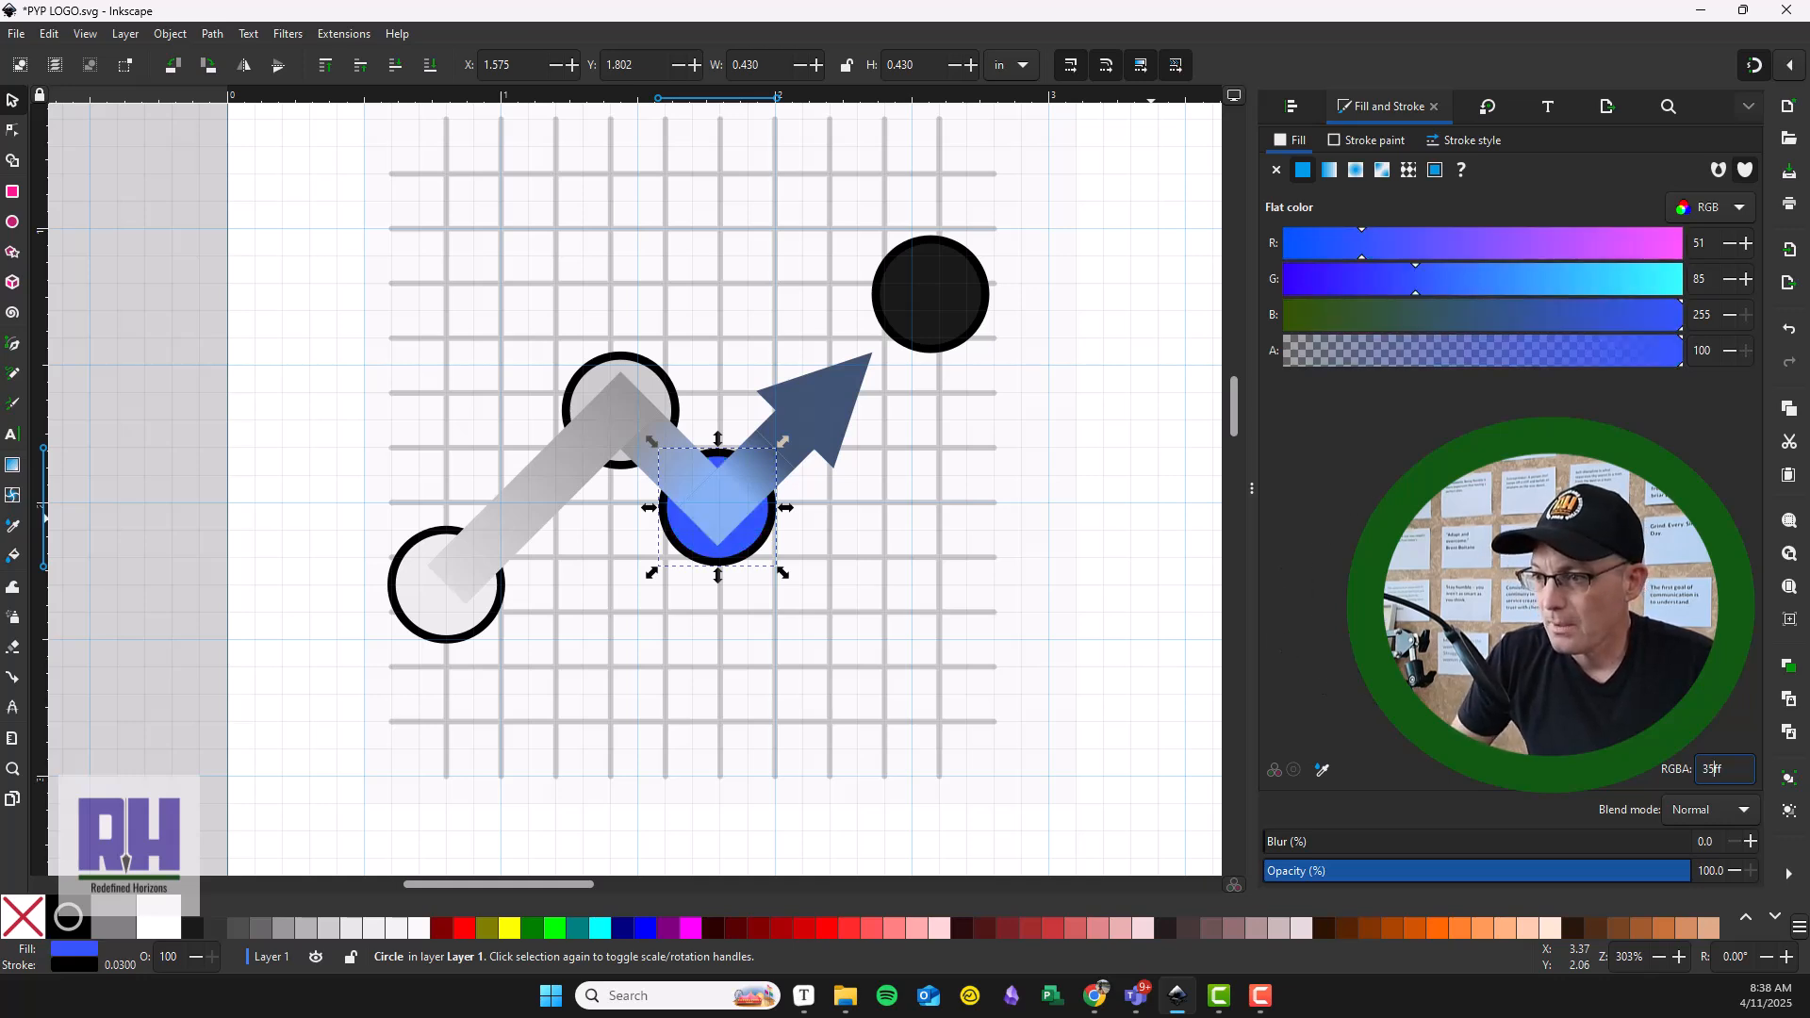
key("BackSpace")
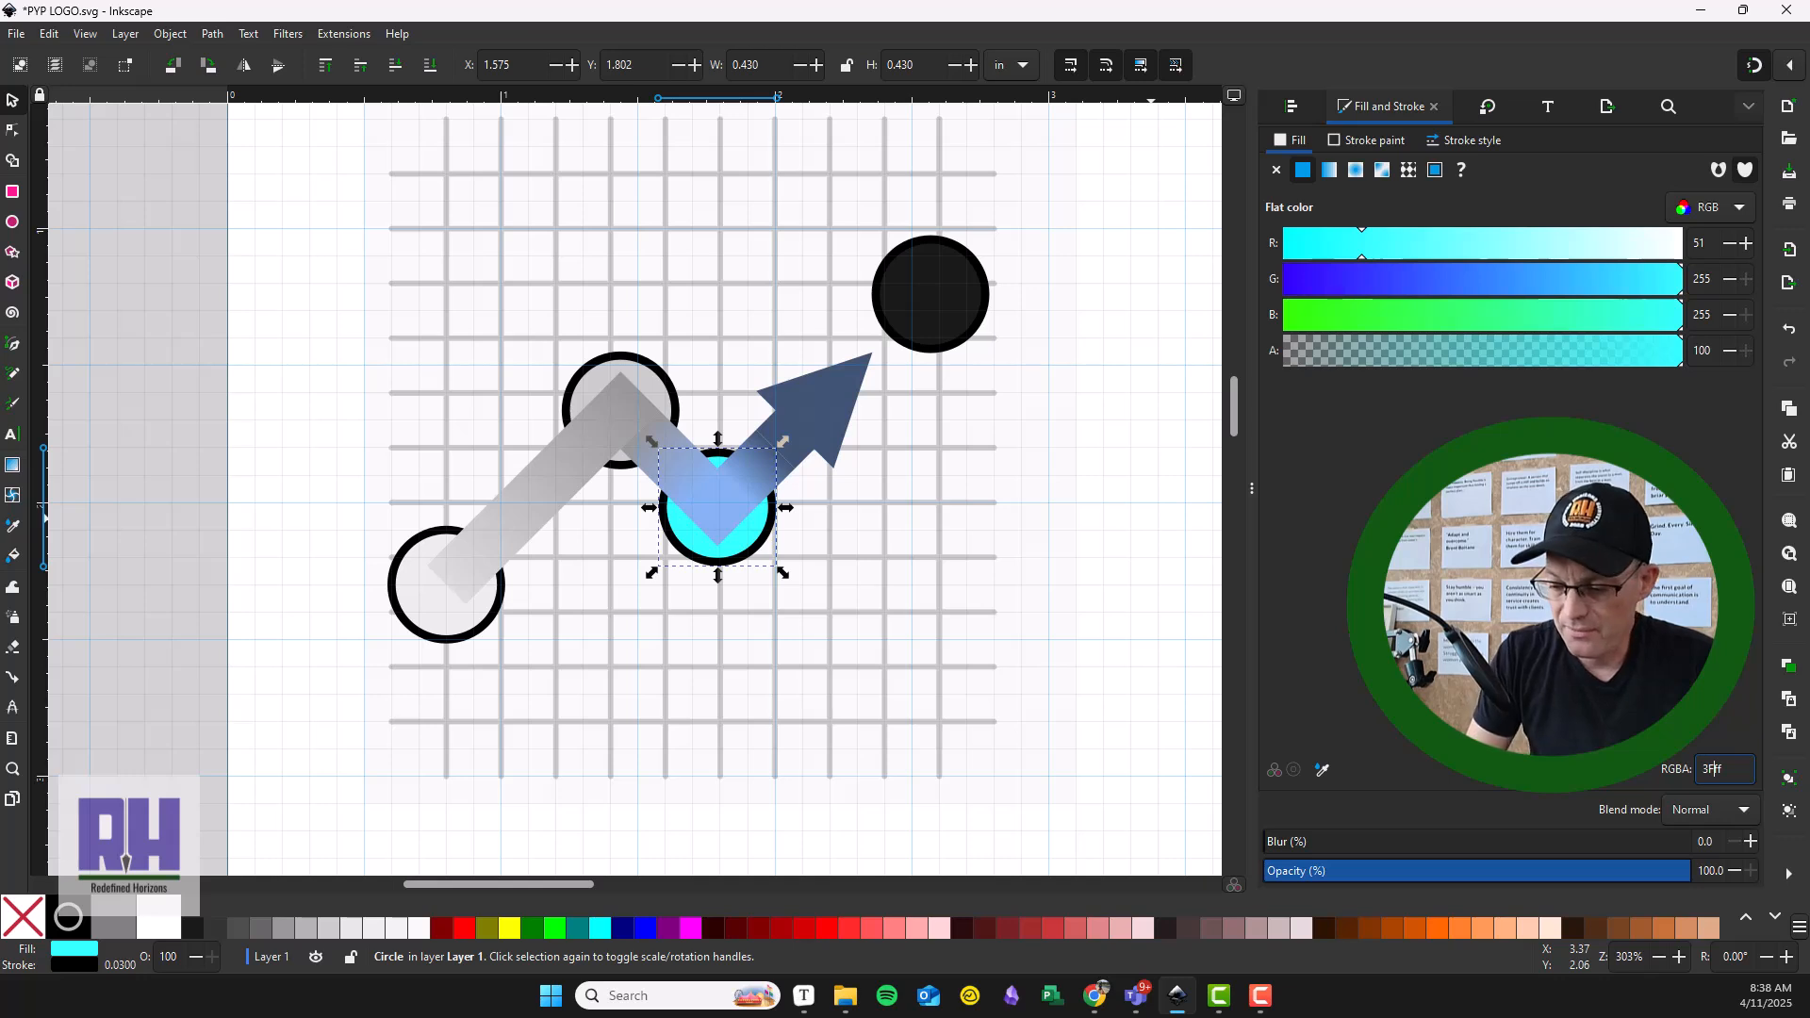
type("F5473")
Step: Set the flat fill color of the circle at the arrow's upper bend to RGBA 8aa0b8ff
left_click(652, 374)
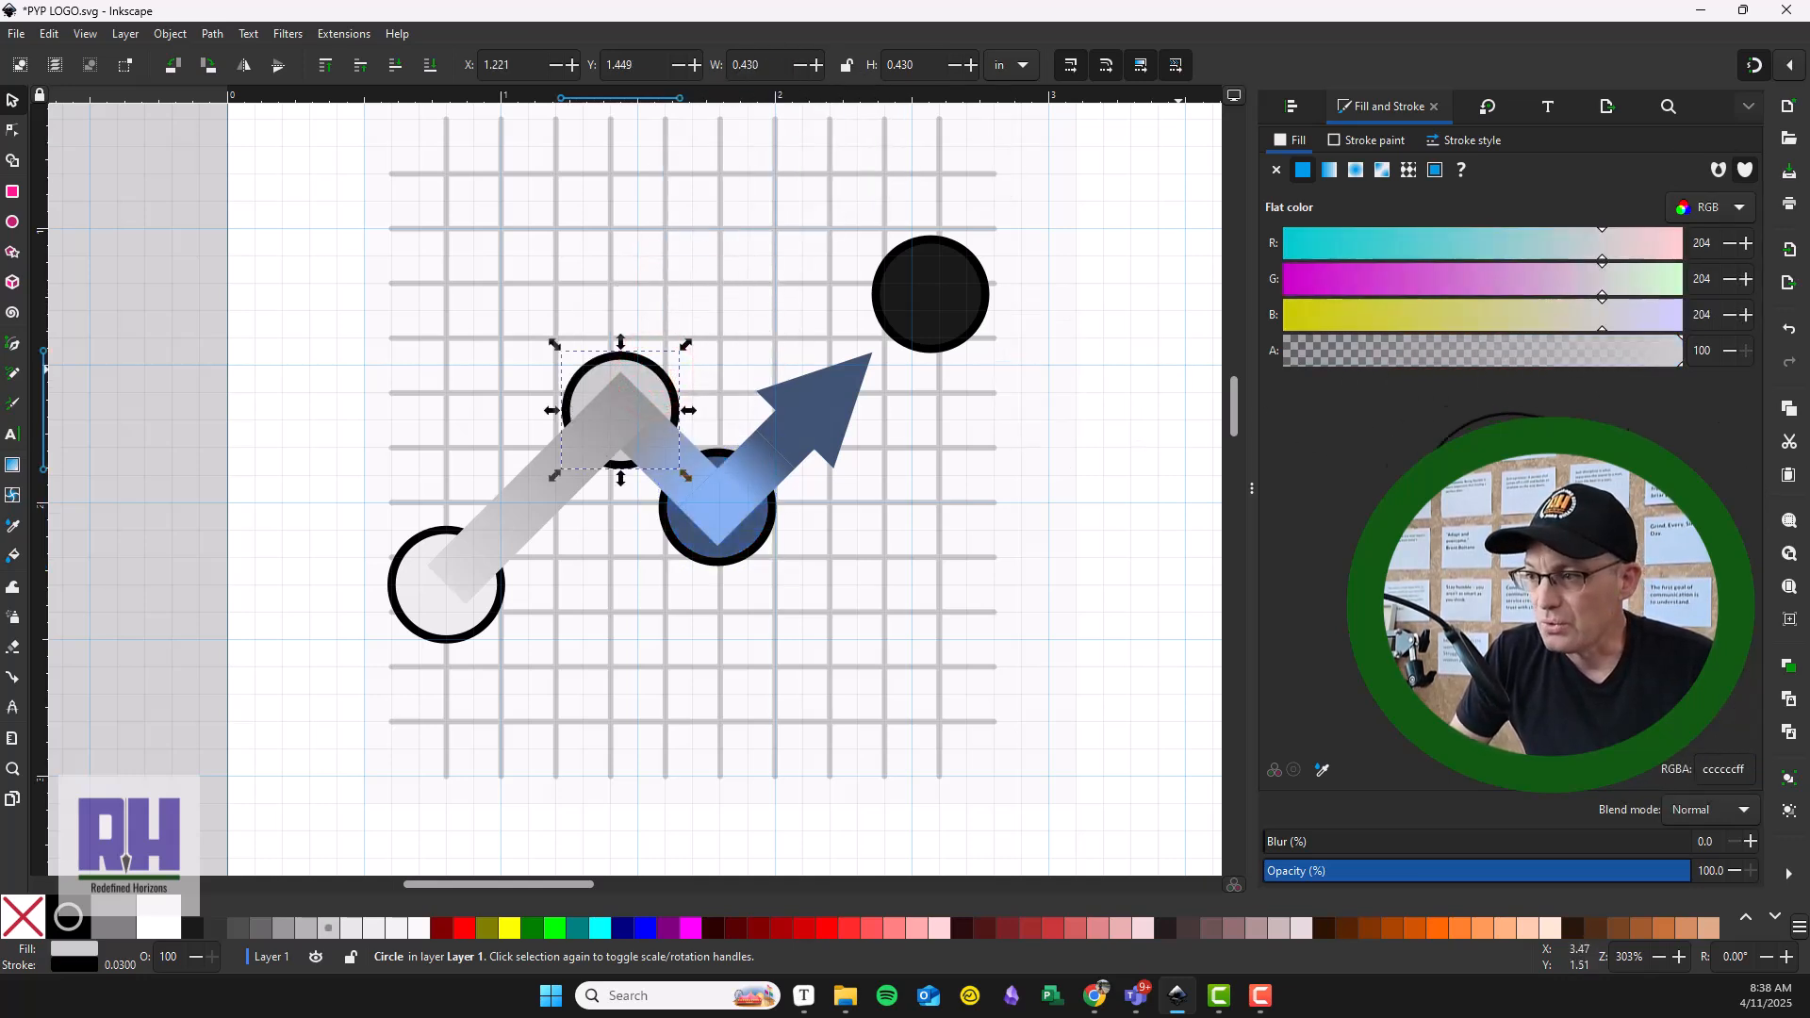
double_click(1725, 769)
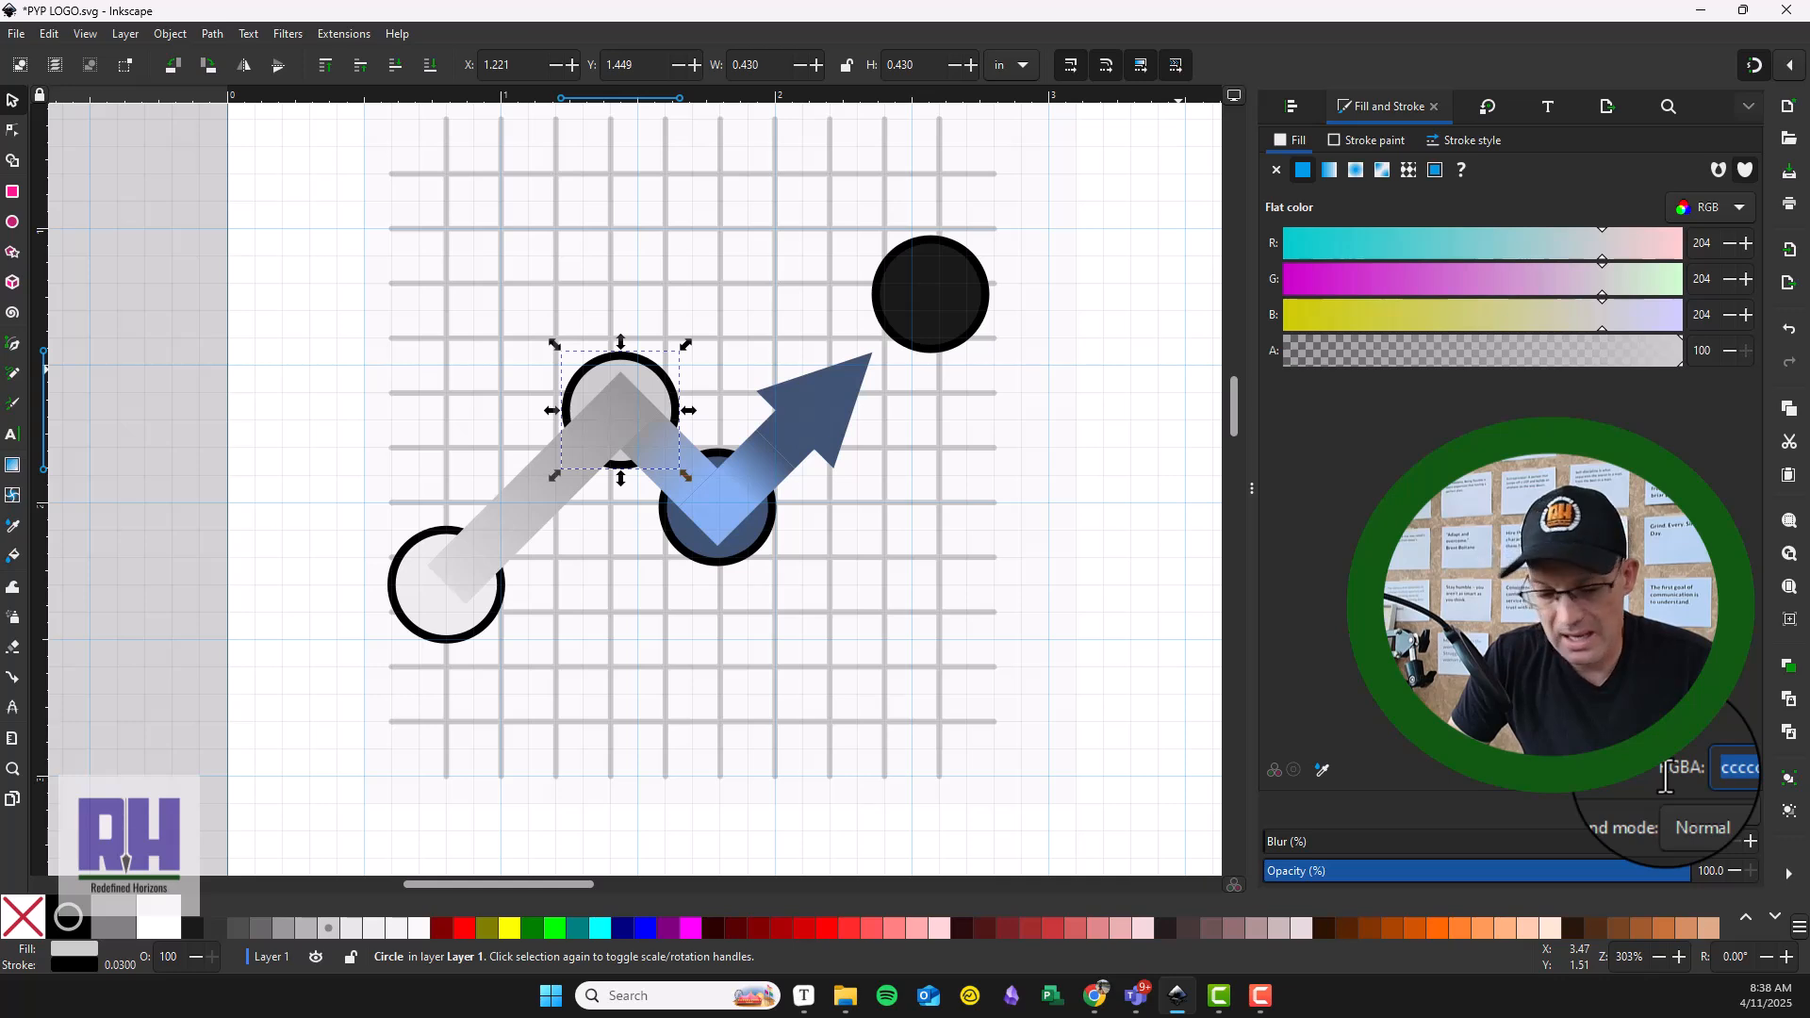
type("8aff")
type("0")
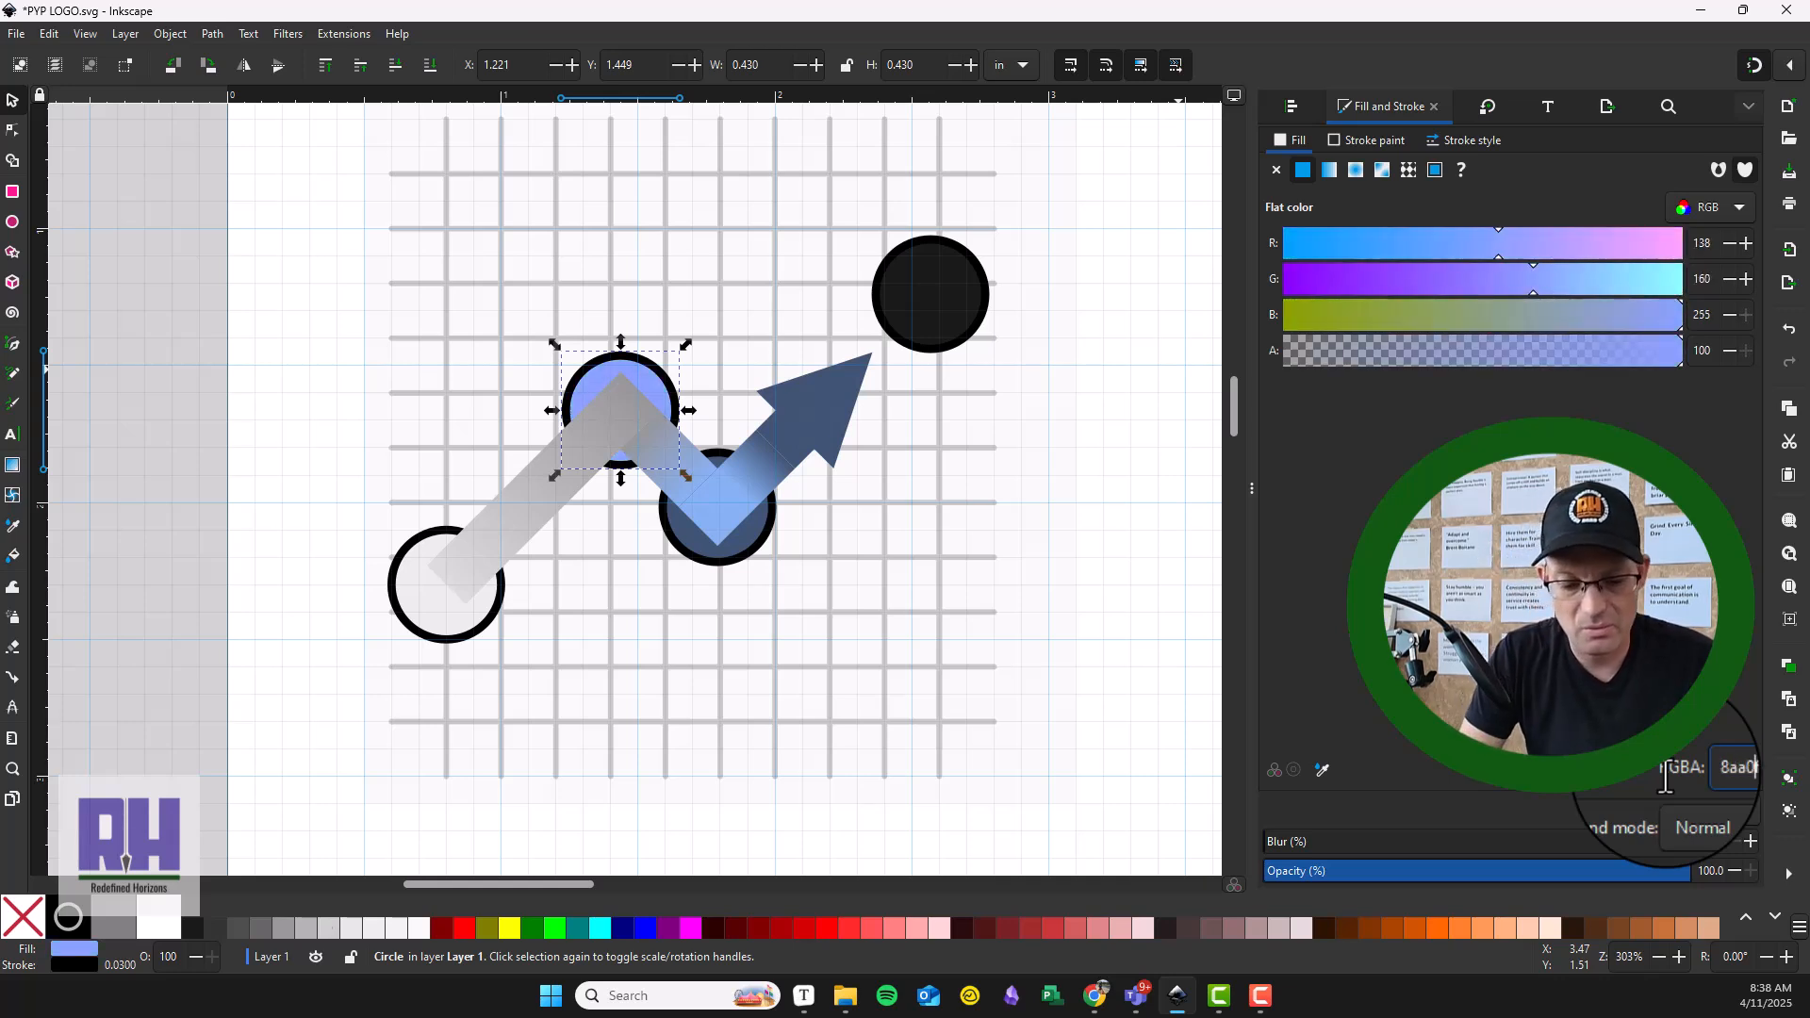
Step: Set the flat fill color of the circle at the arrow's tail to RGBA 9FADC0ff
left_click(489, 624)
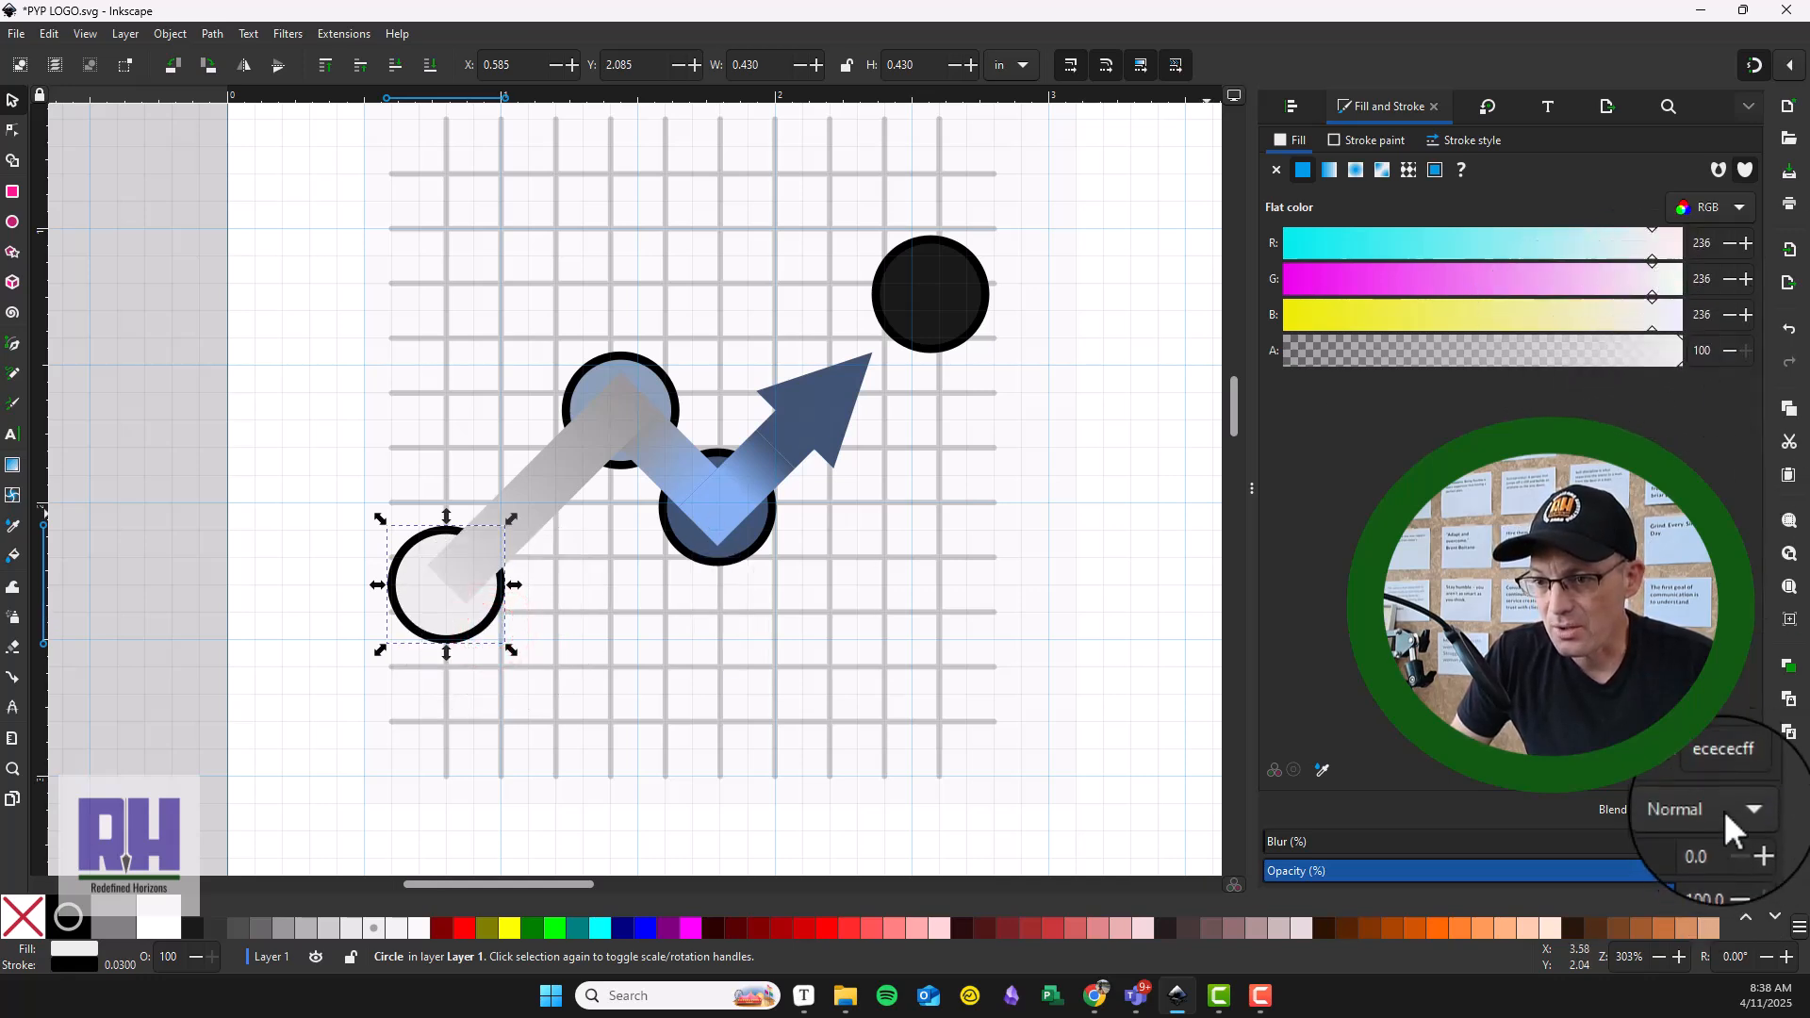
left_click(1733, 769)
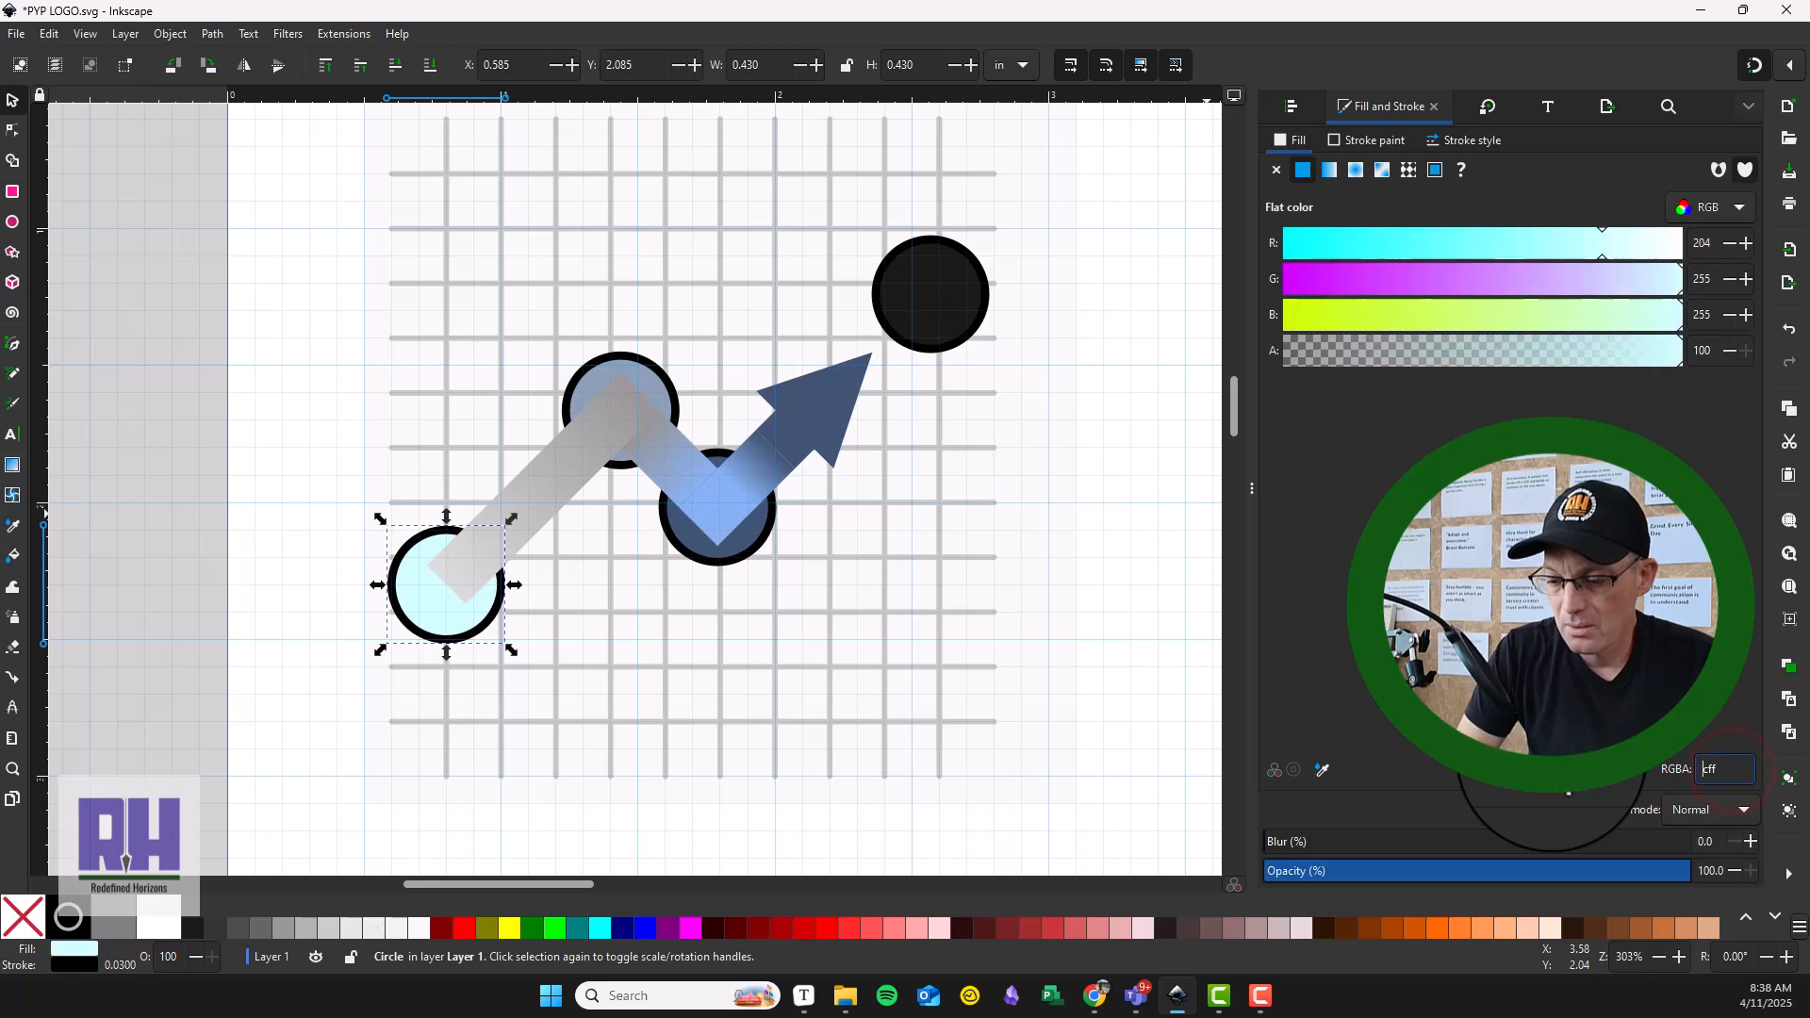
type("9A")
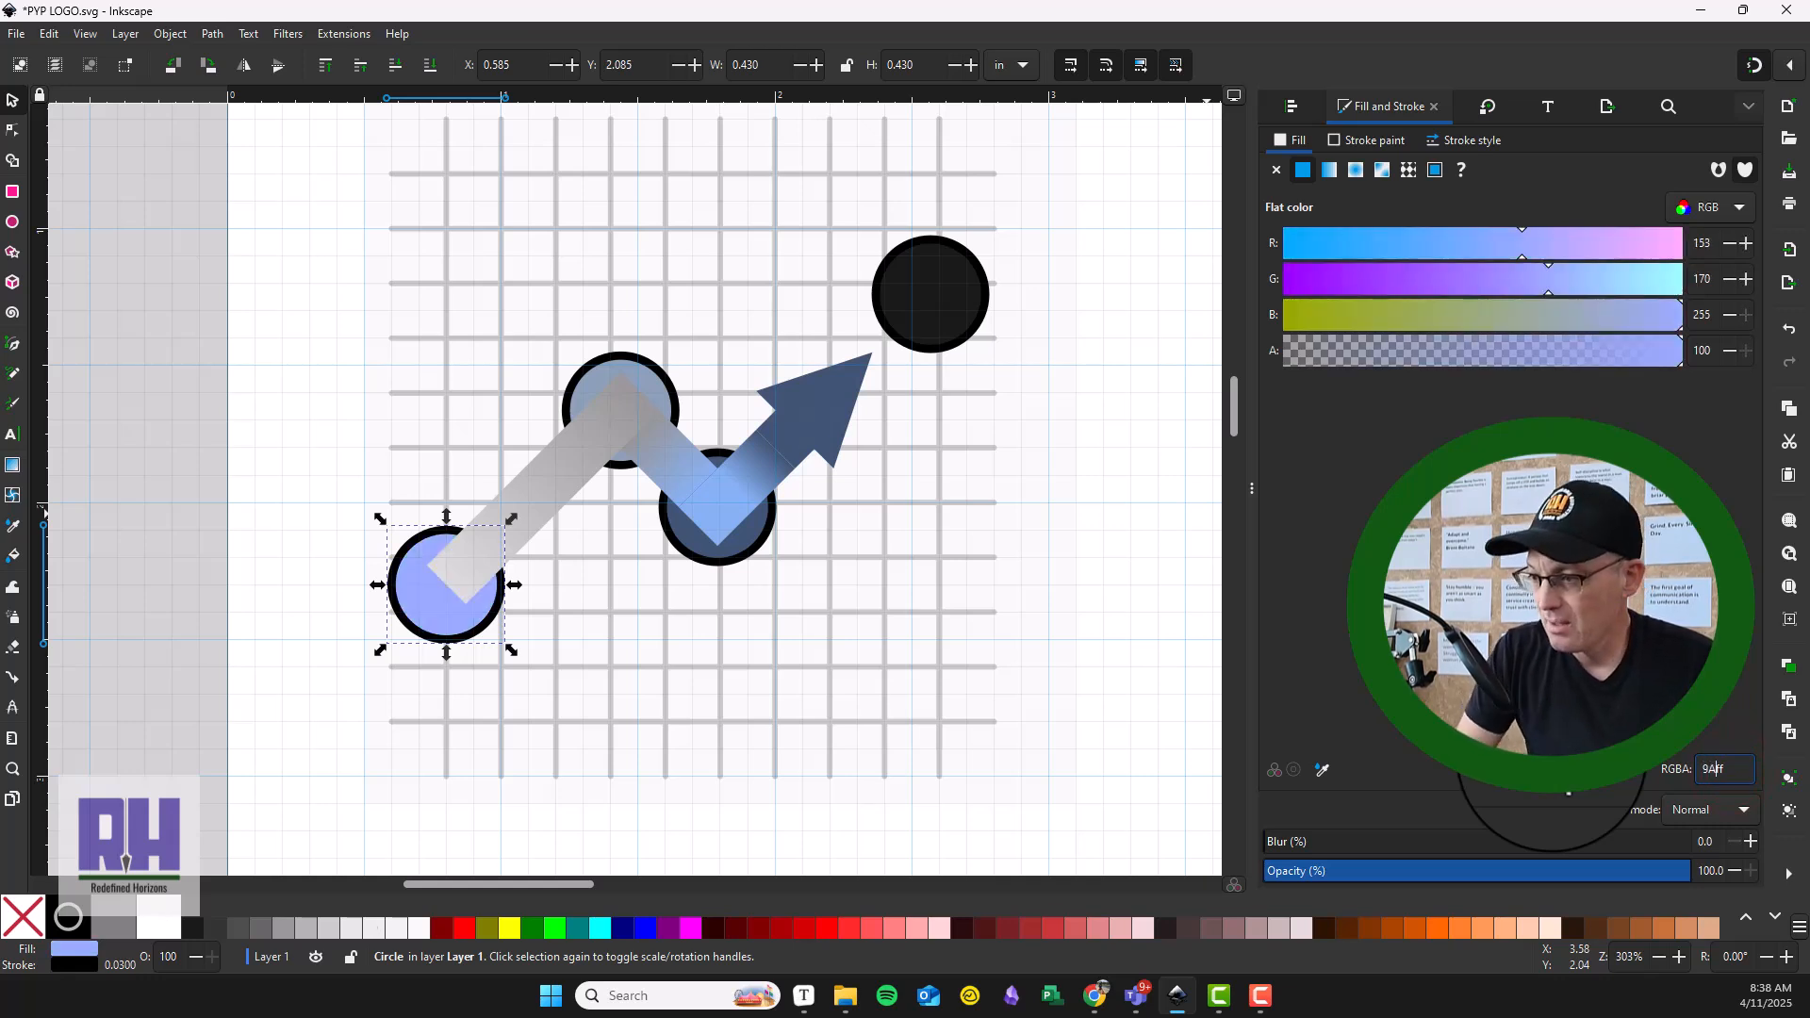
key("BackSpace")
type("FA")
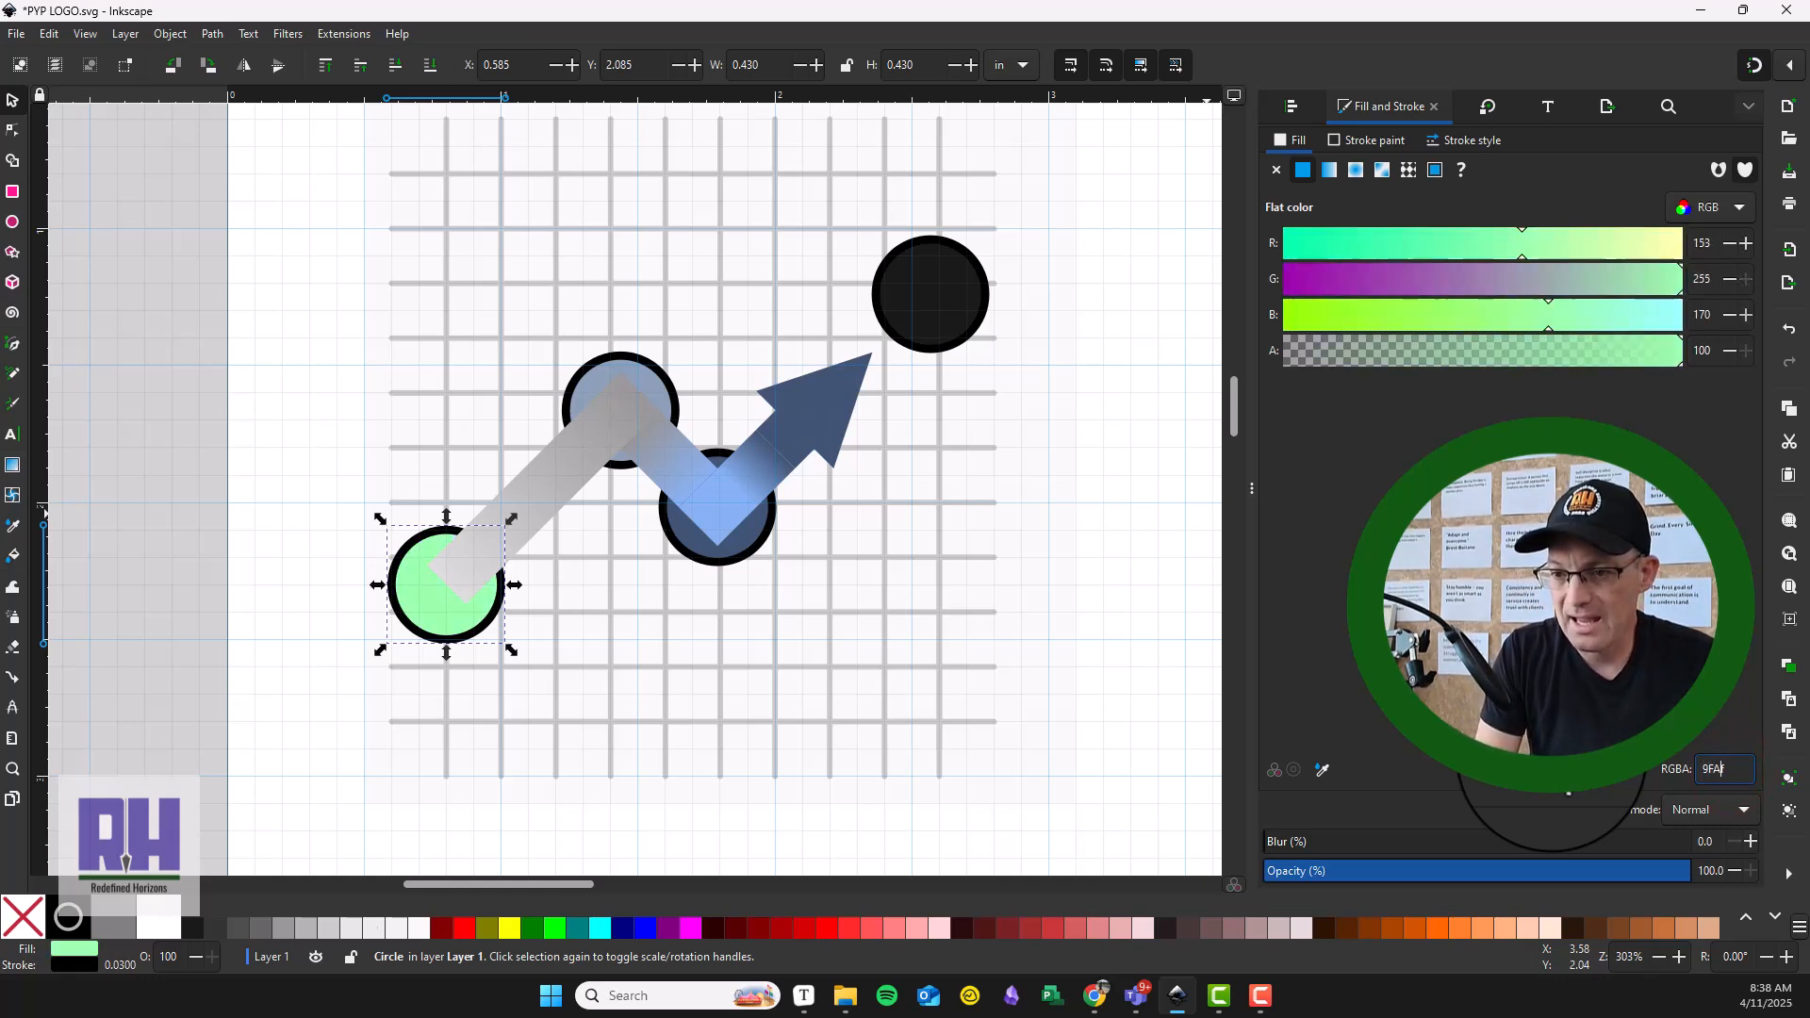
type("DC0ff")
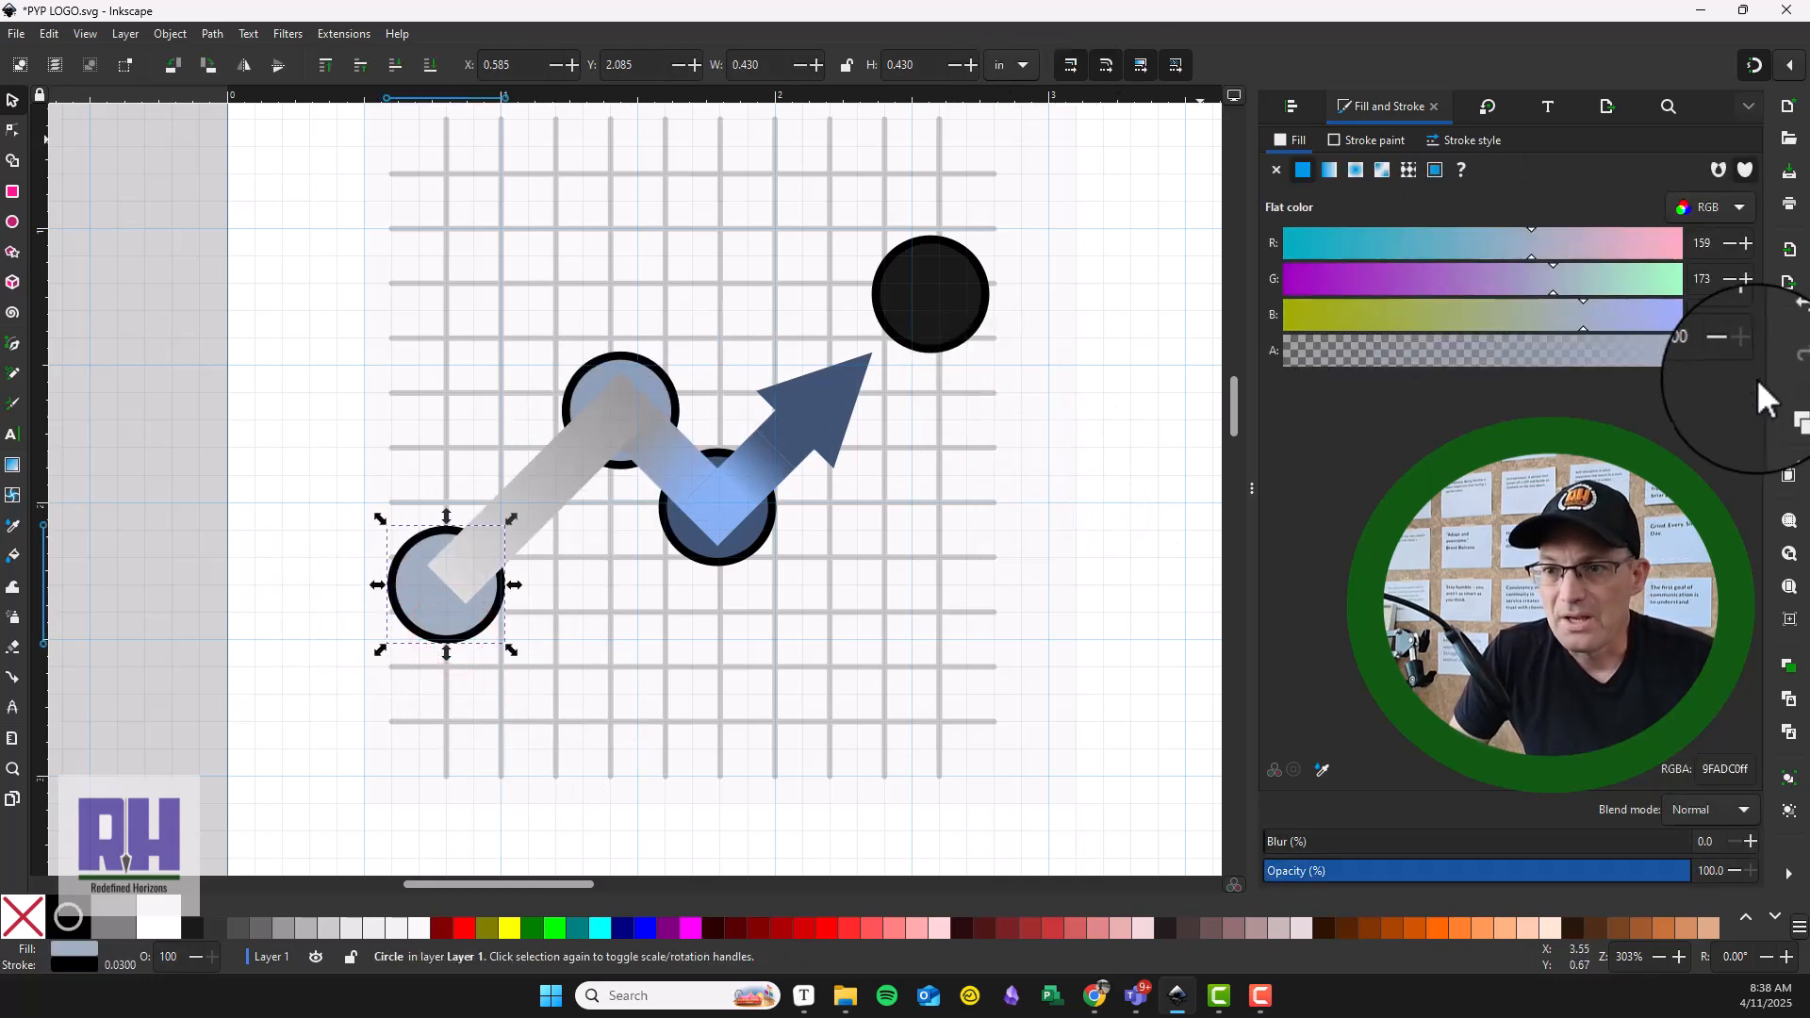
Step: Set the fill alpha of the circle at the arrow's tail to 60
left_click_drag(1713, 350, 1543, 332)
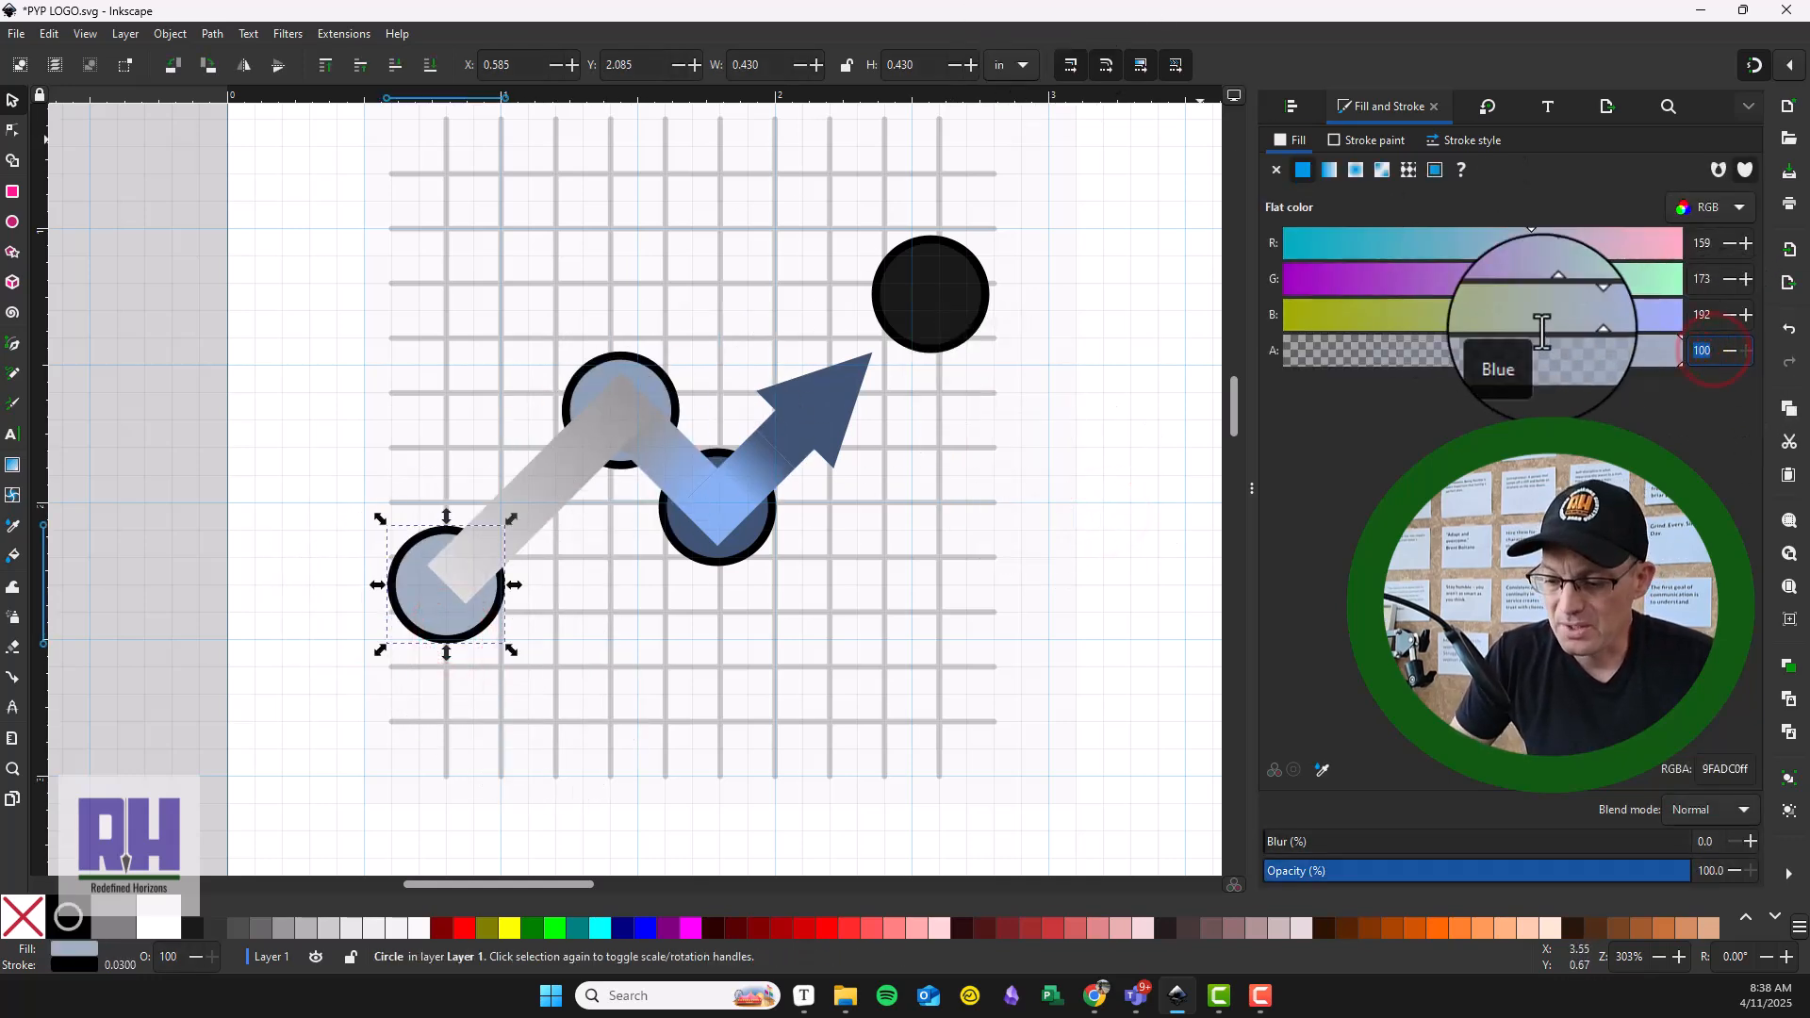
type("60")
key("Return")
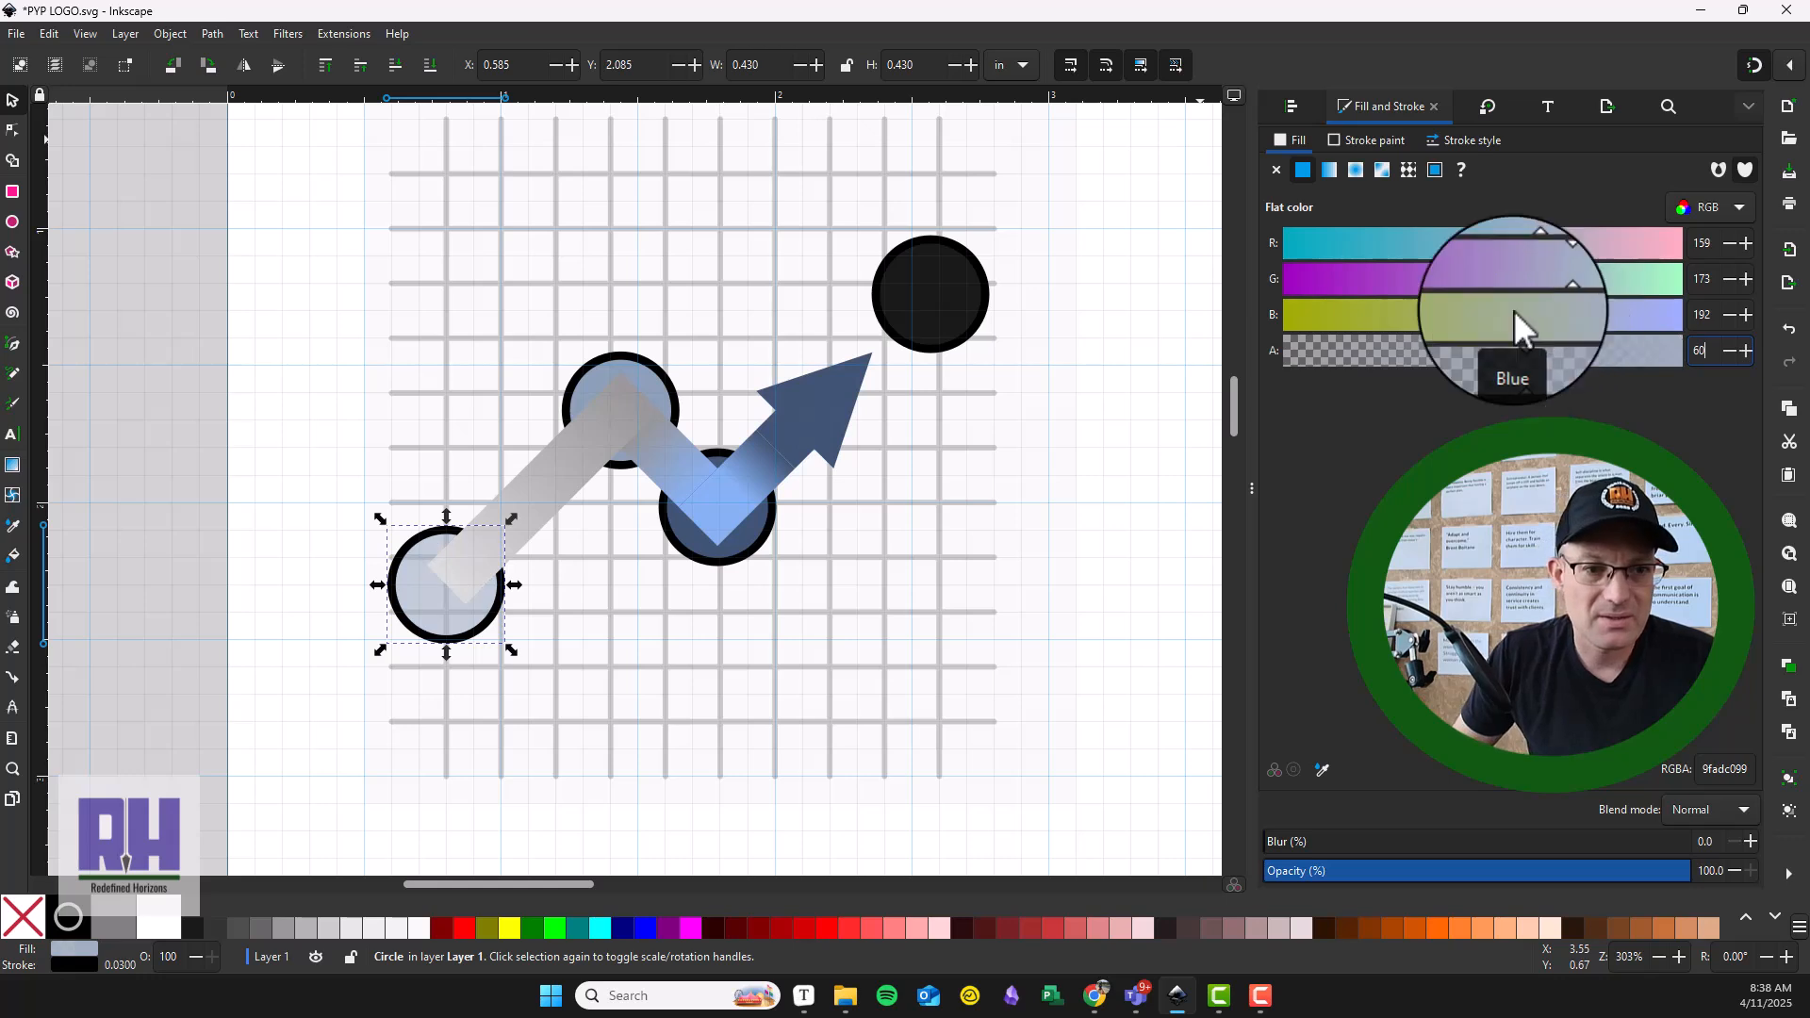
Step: Set the fill alpha of the circle at the arrow's upper bend to 80
left_click(641, 381)
left_click(618, 363)
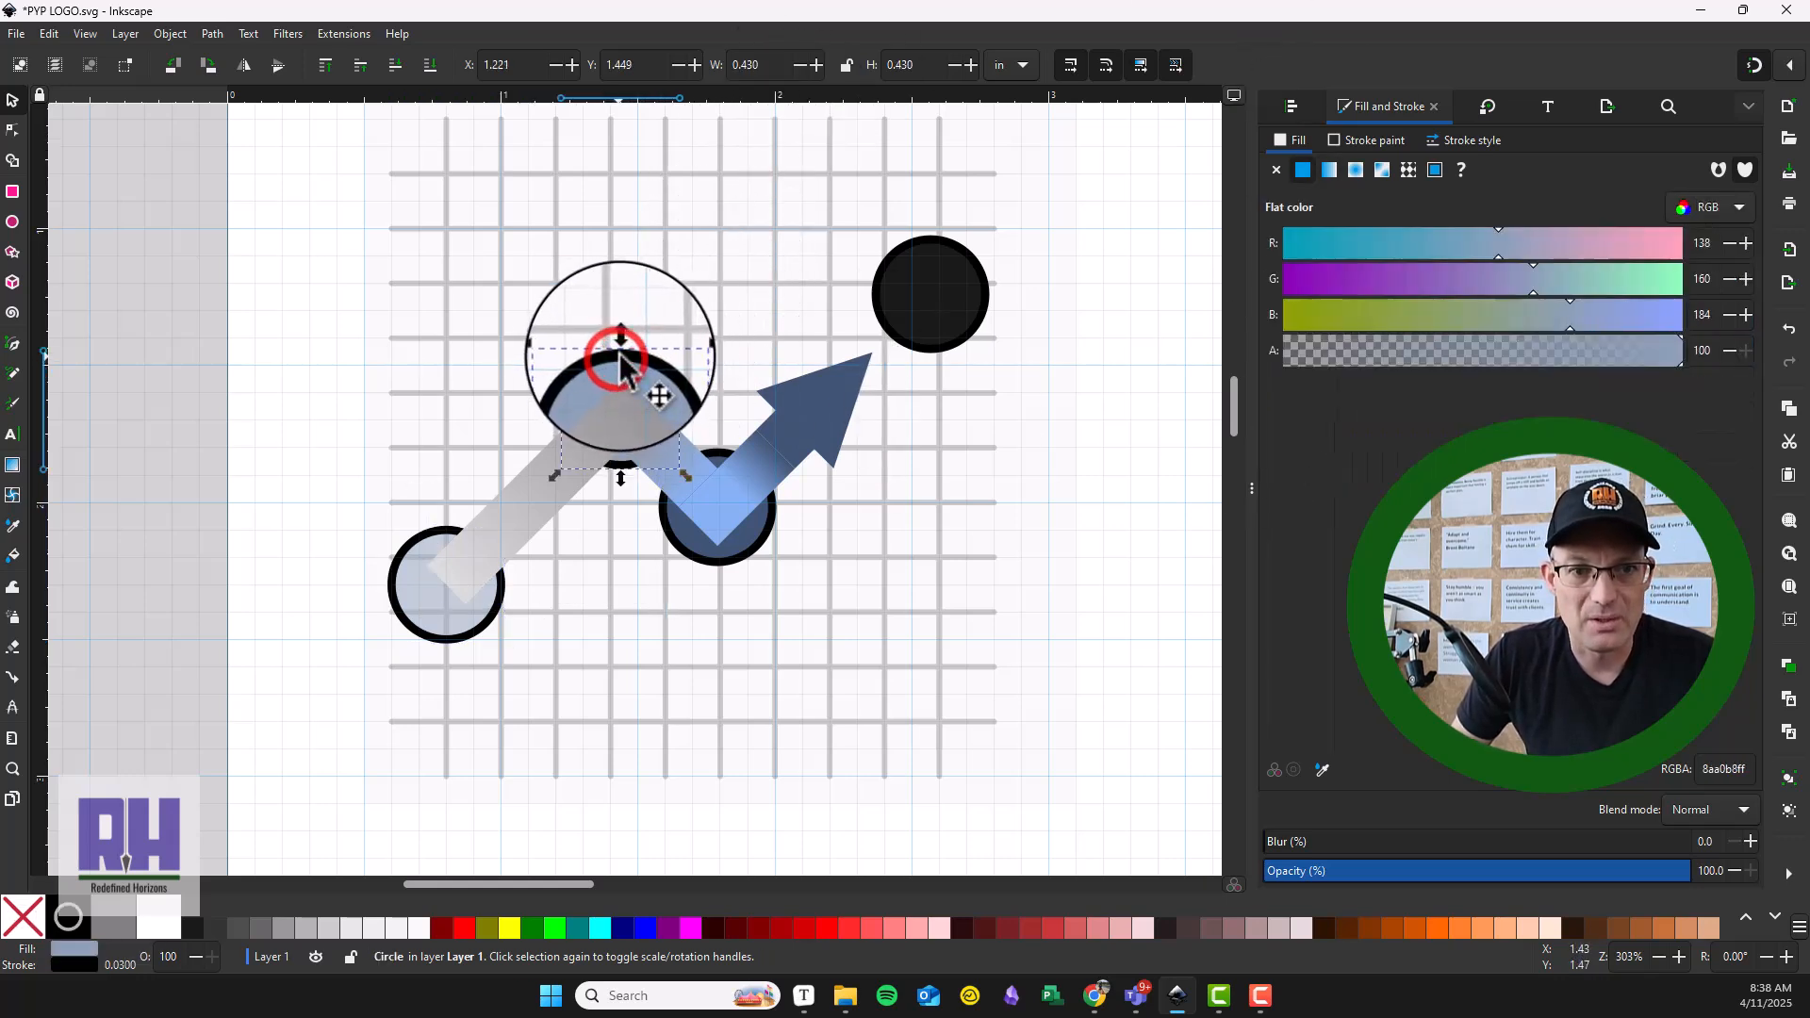
left_click(1702, 350)
type("80")
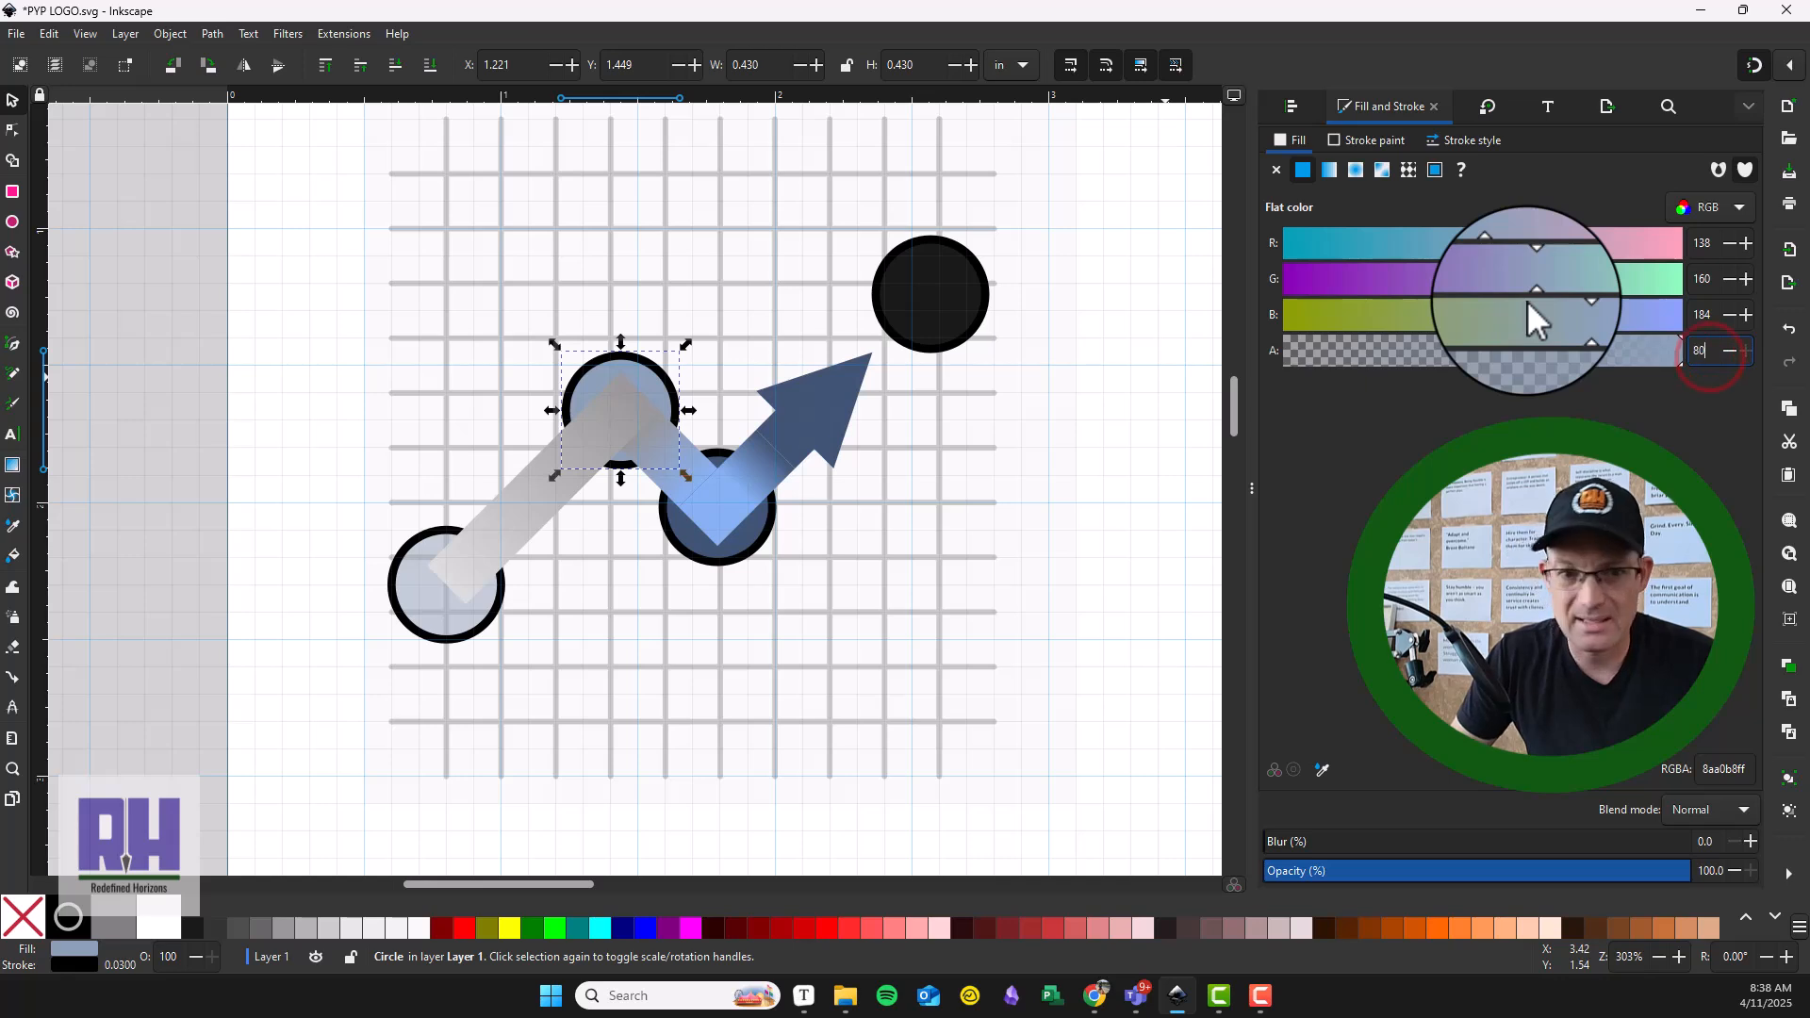
key("Return")
left_click(311, 556)
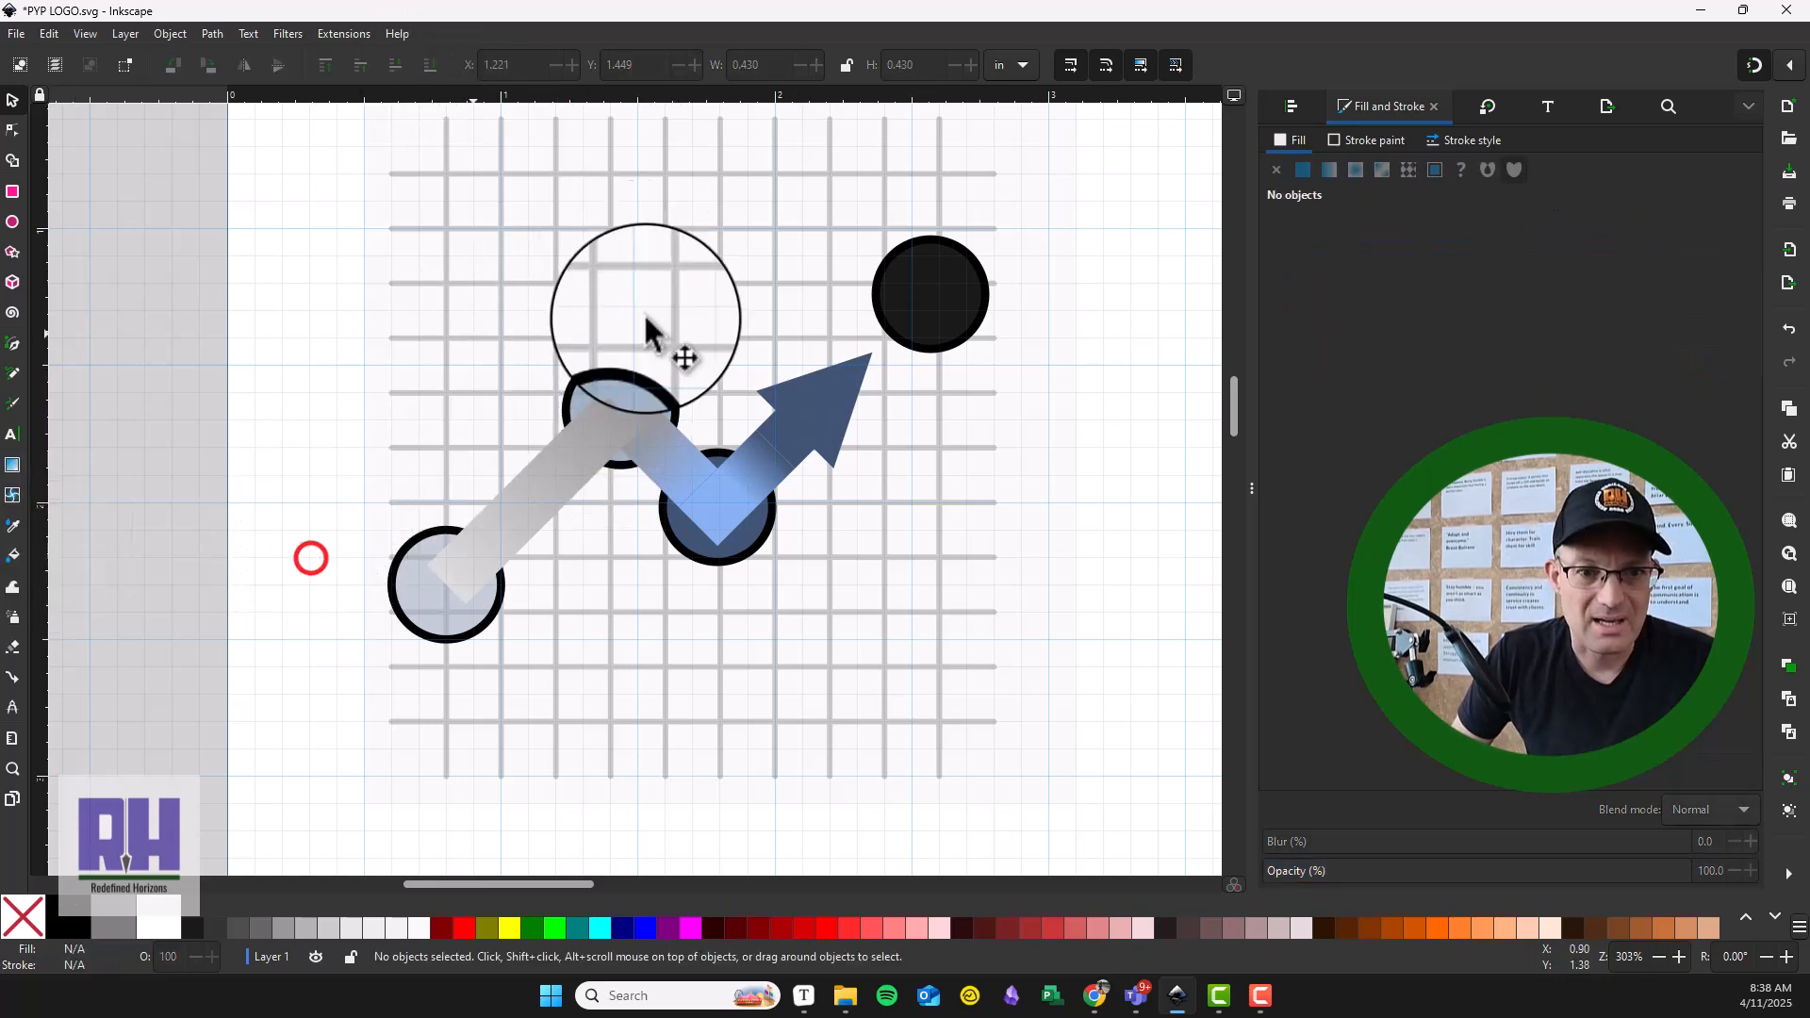
Step: Reduce the fill alpha of the circle at the arrow's lower bend, trying 90 and 80 before settling on 70
left_click(714, 563)
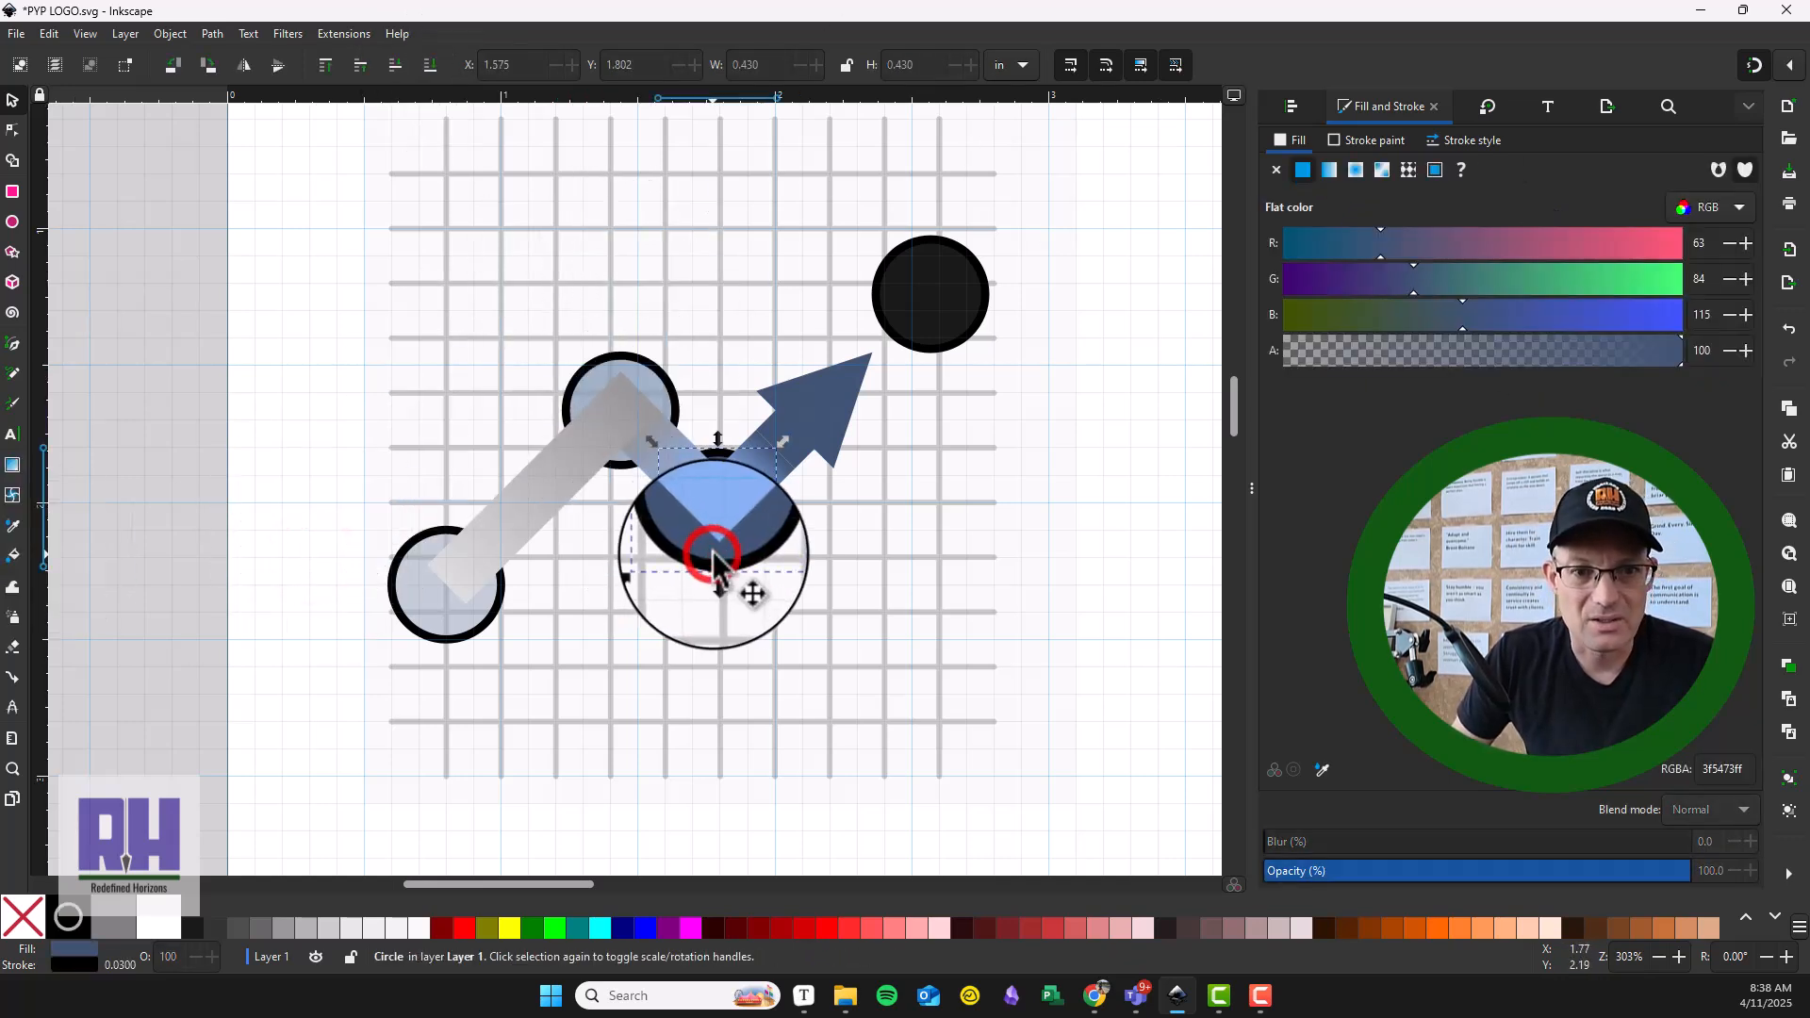
left_click(1712, 352)
type("90")
key("Return")
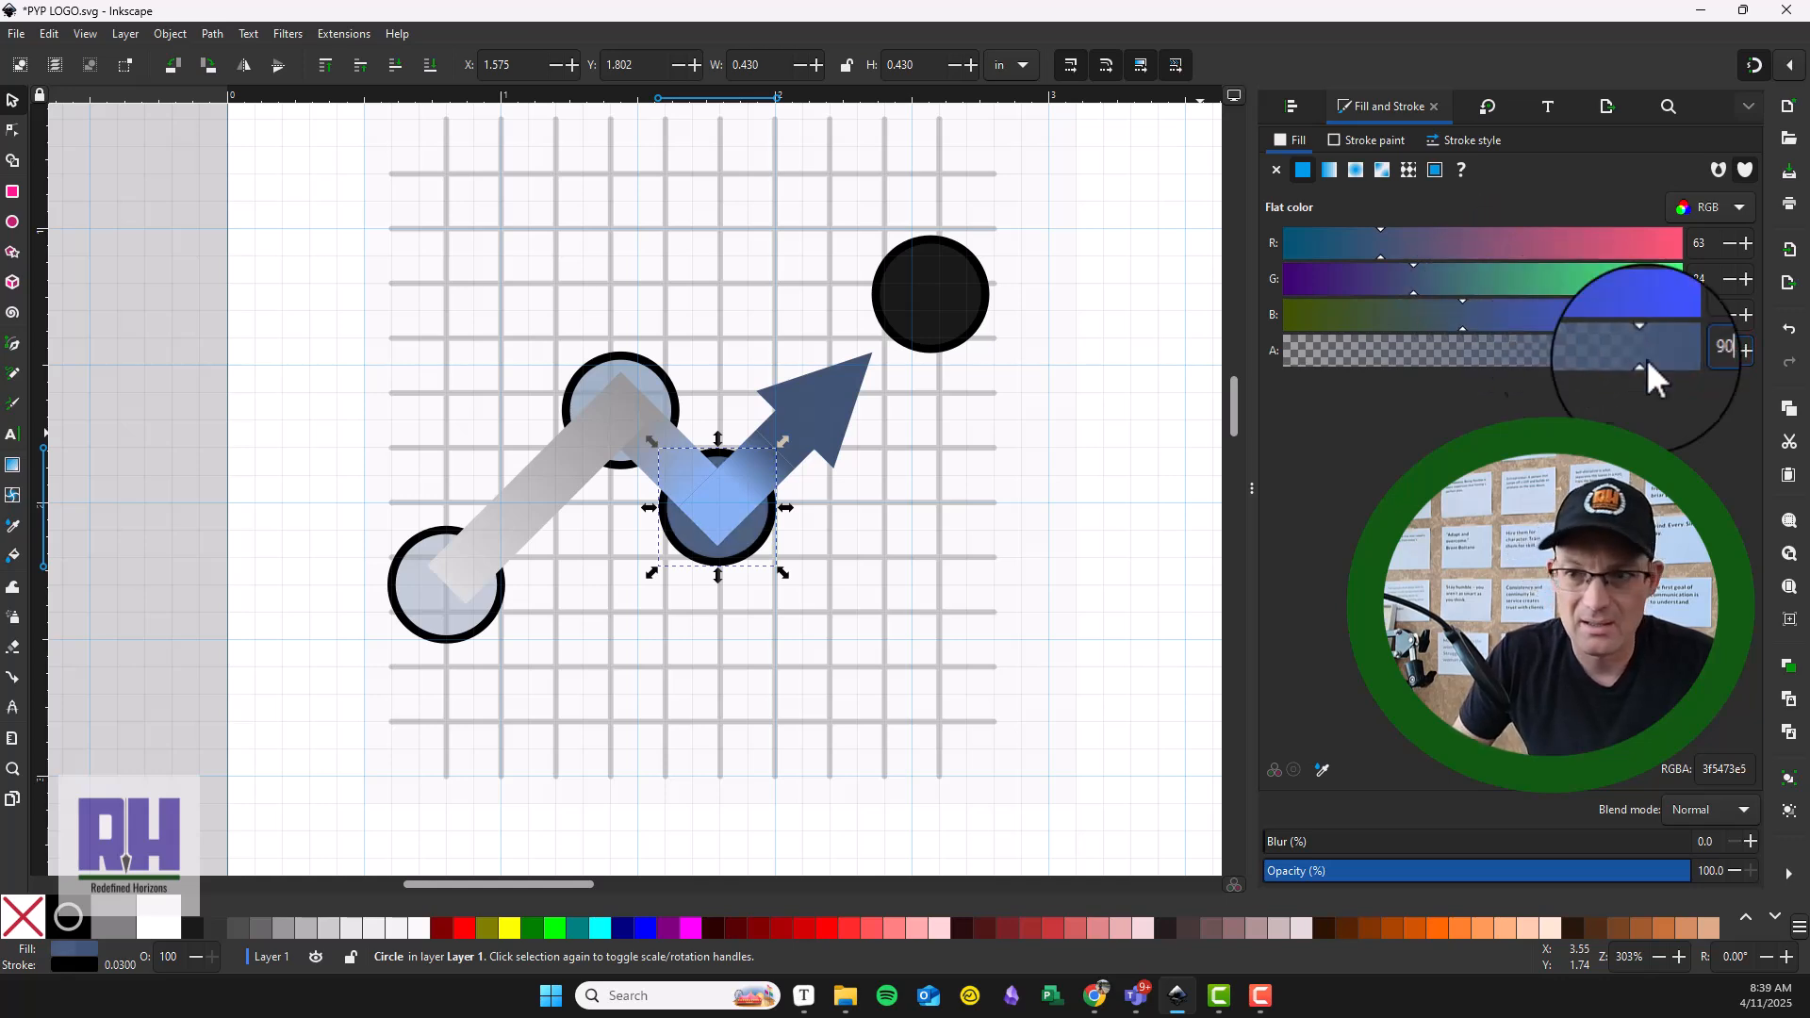
key("BackSpace")
key("BackSpace")
type("8")
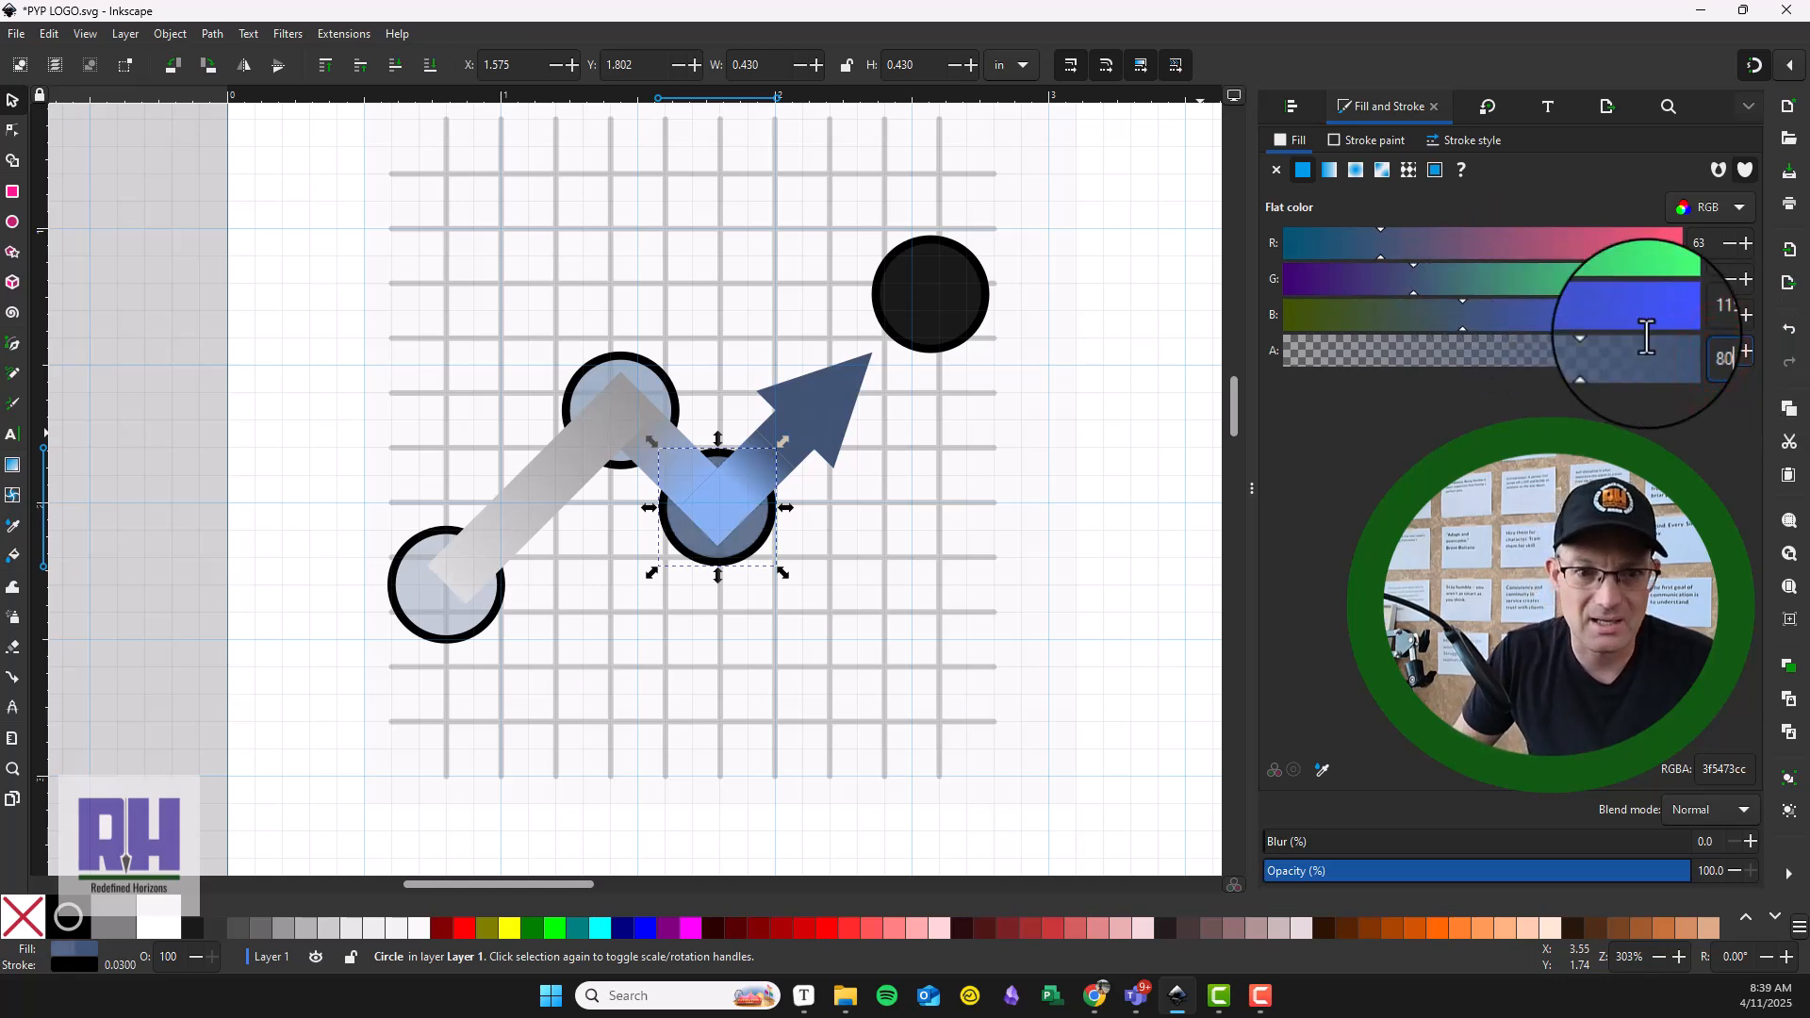
left_click_drag(1703, 350, 1593, 337)
type("70")
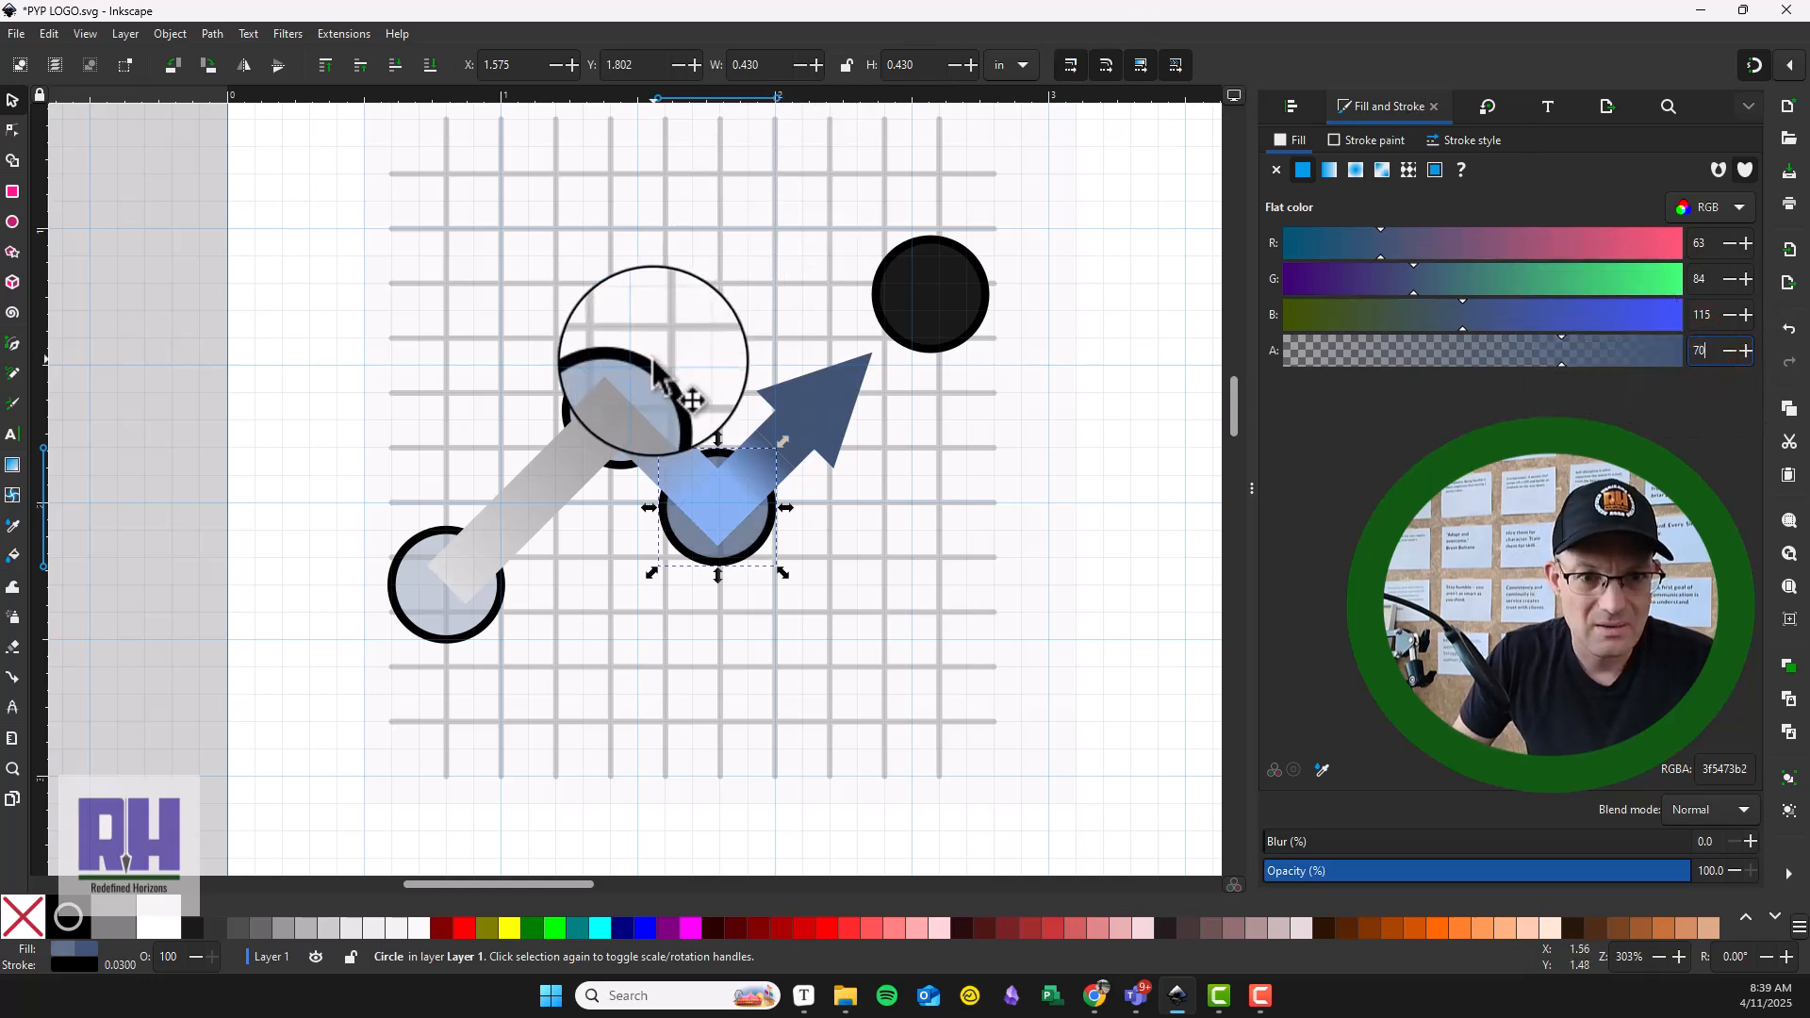
Step: Set the fill alpha of the upper-bend circle to 60 and that of the circle at the arrow's tail to 40
left_click(657, 363)
left_click_drag(1712, 350, 1549, 319)
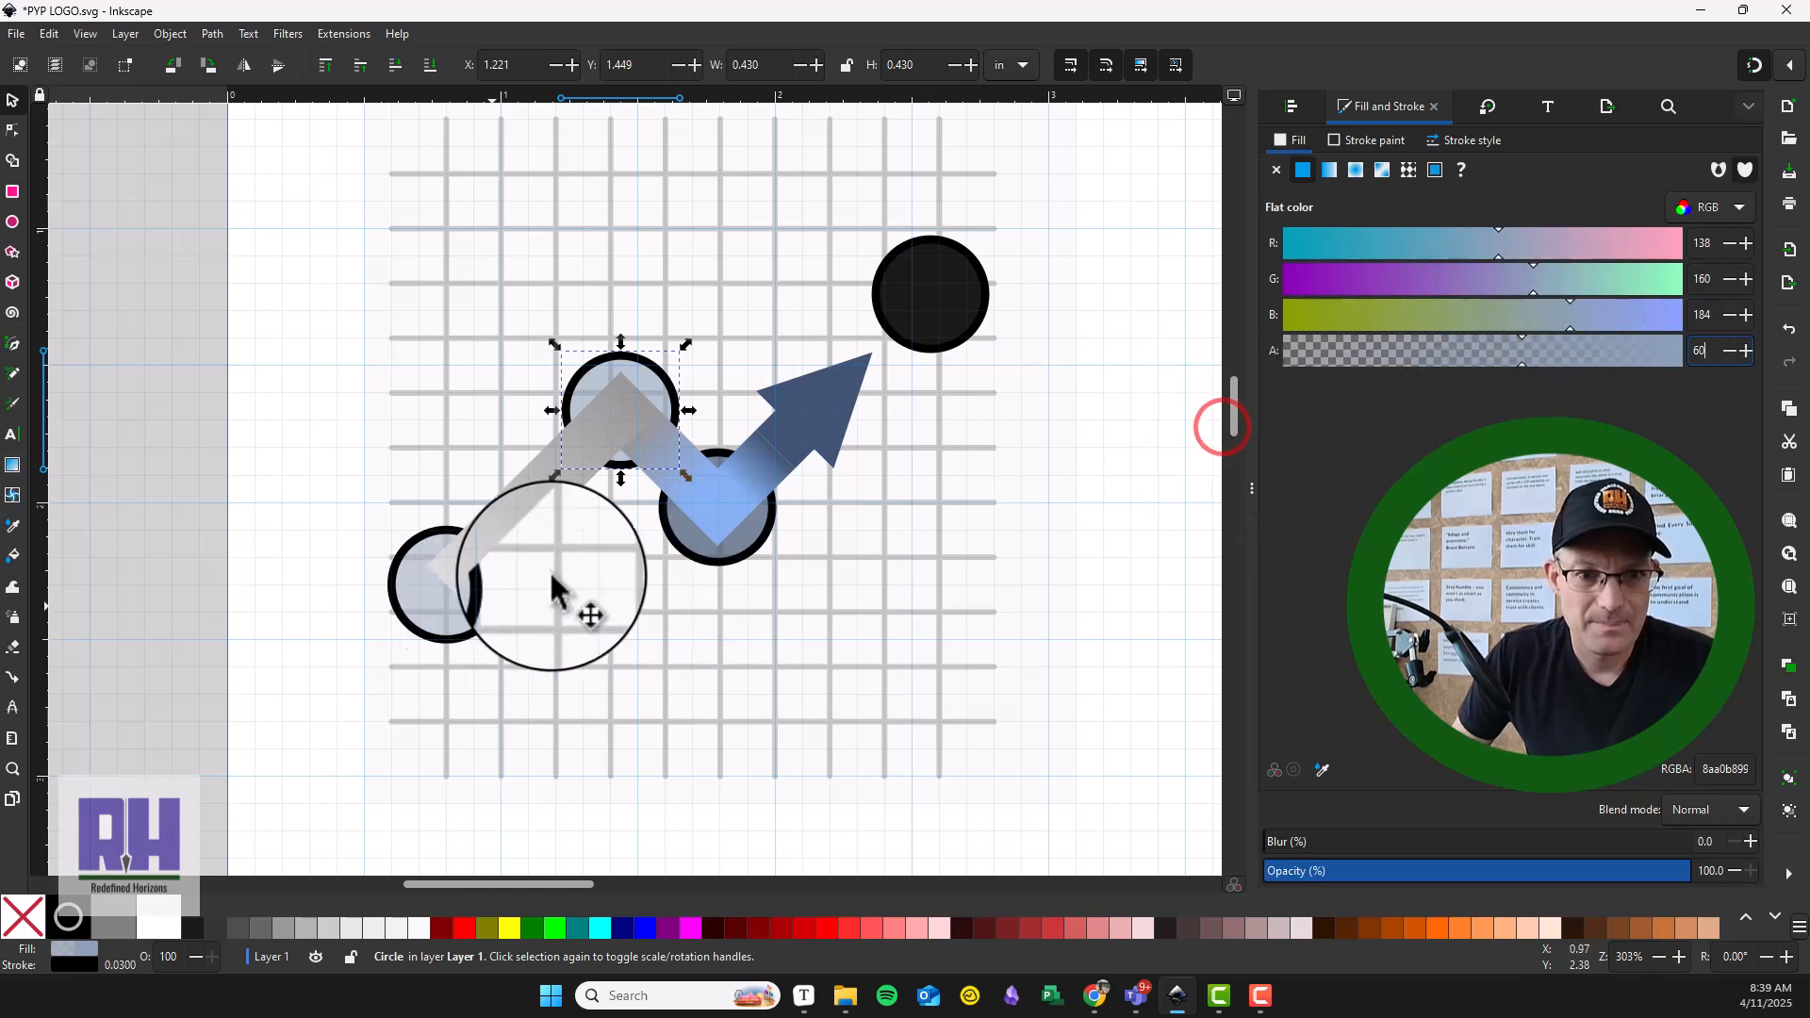
left_click(476, 600)
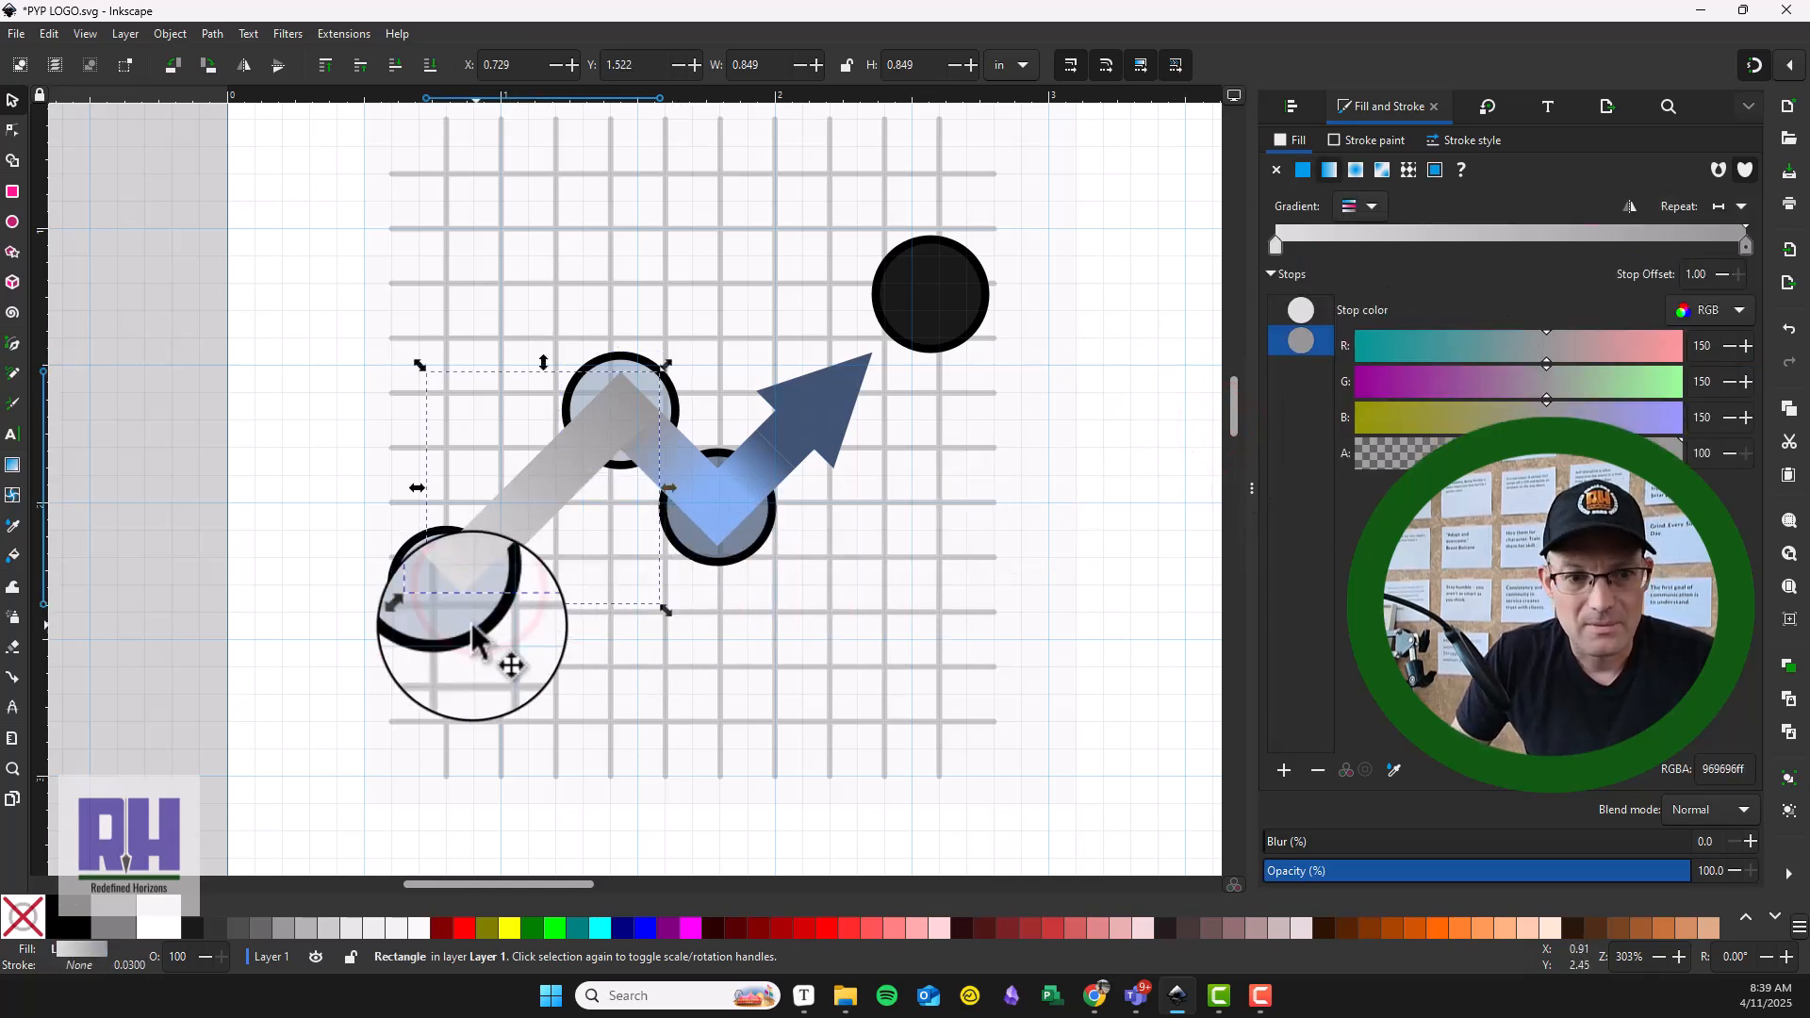
left_click(465, 618)
double_click(1702, 351)
type("40")
left_click(1133, 486)
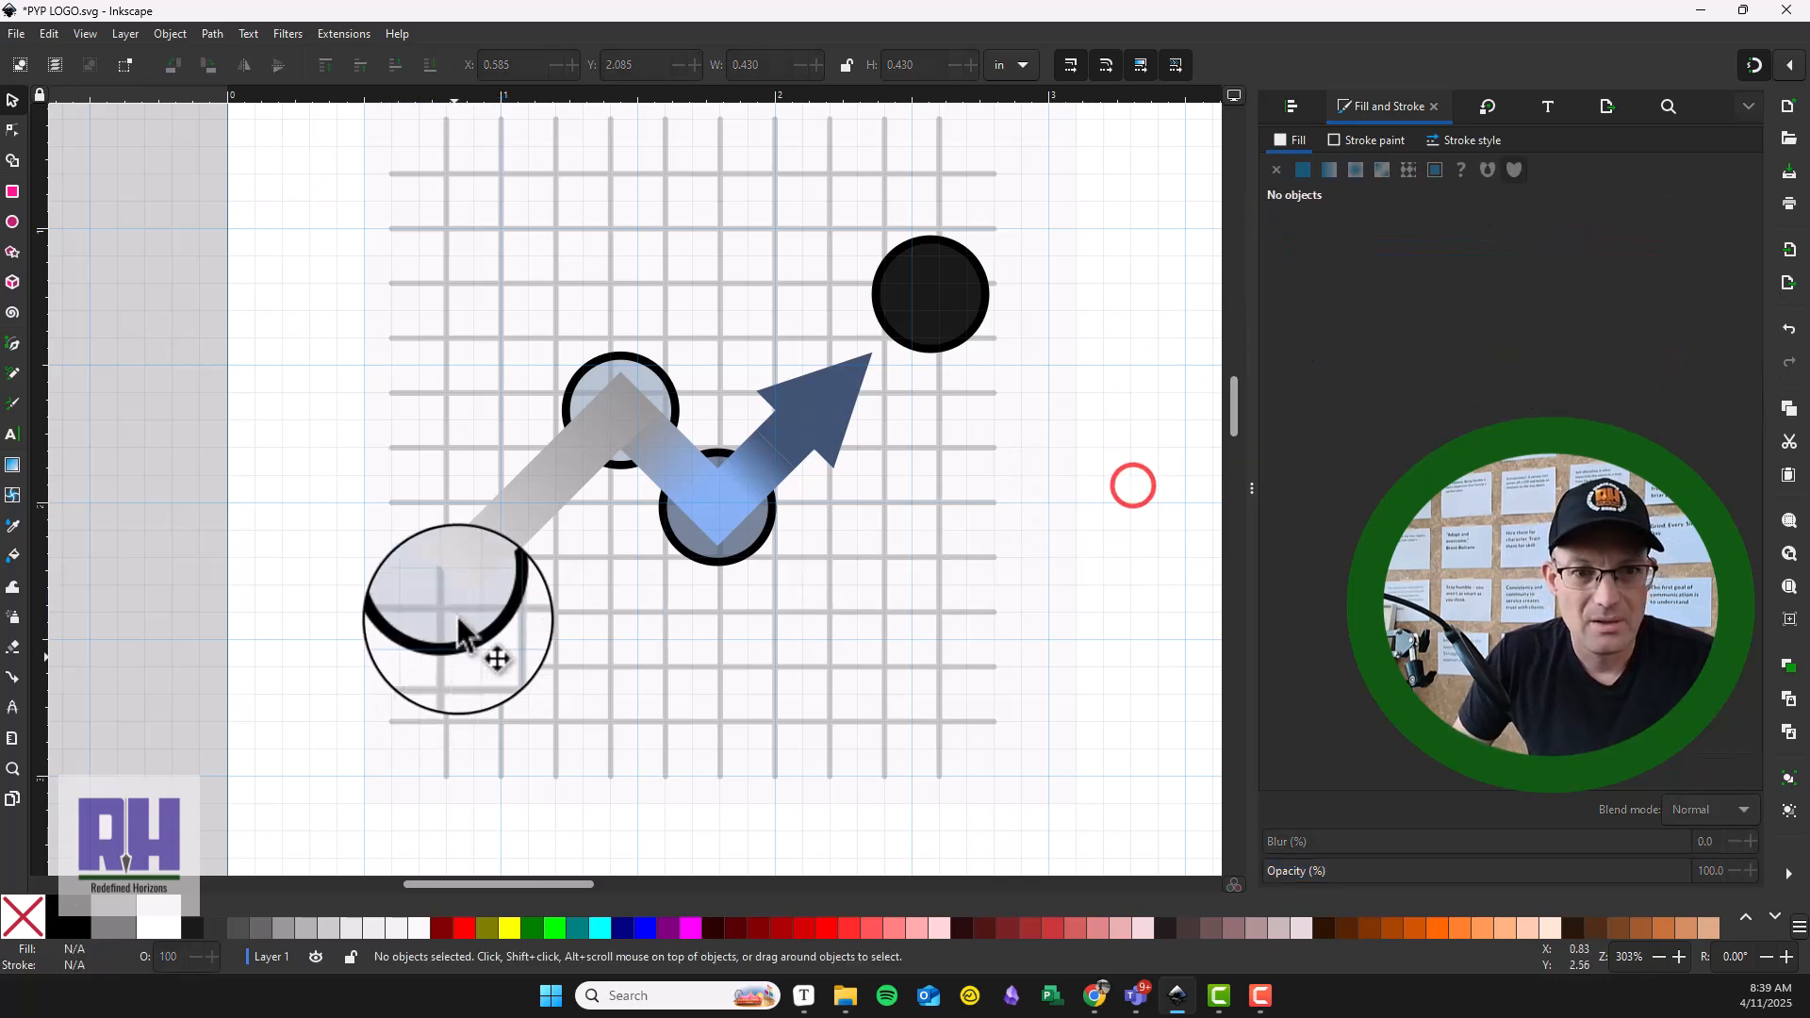
Step: Select the black circle beyond the arrowhead, switch to Adobe Color and compare the Triad, Complementary and Split Complementary harmonies for #3F5473
left_click(924, 330)
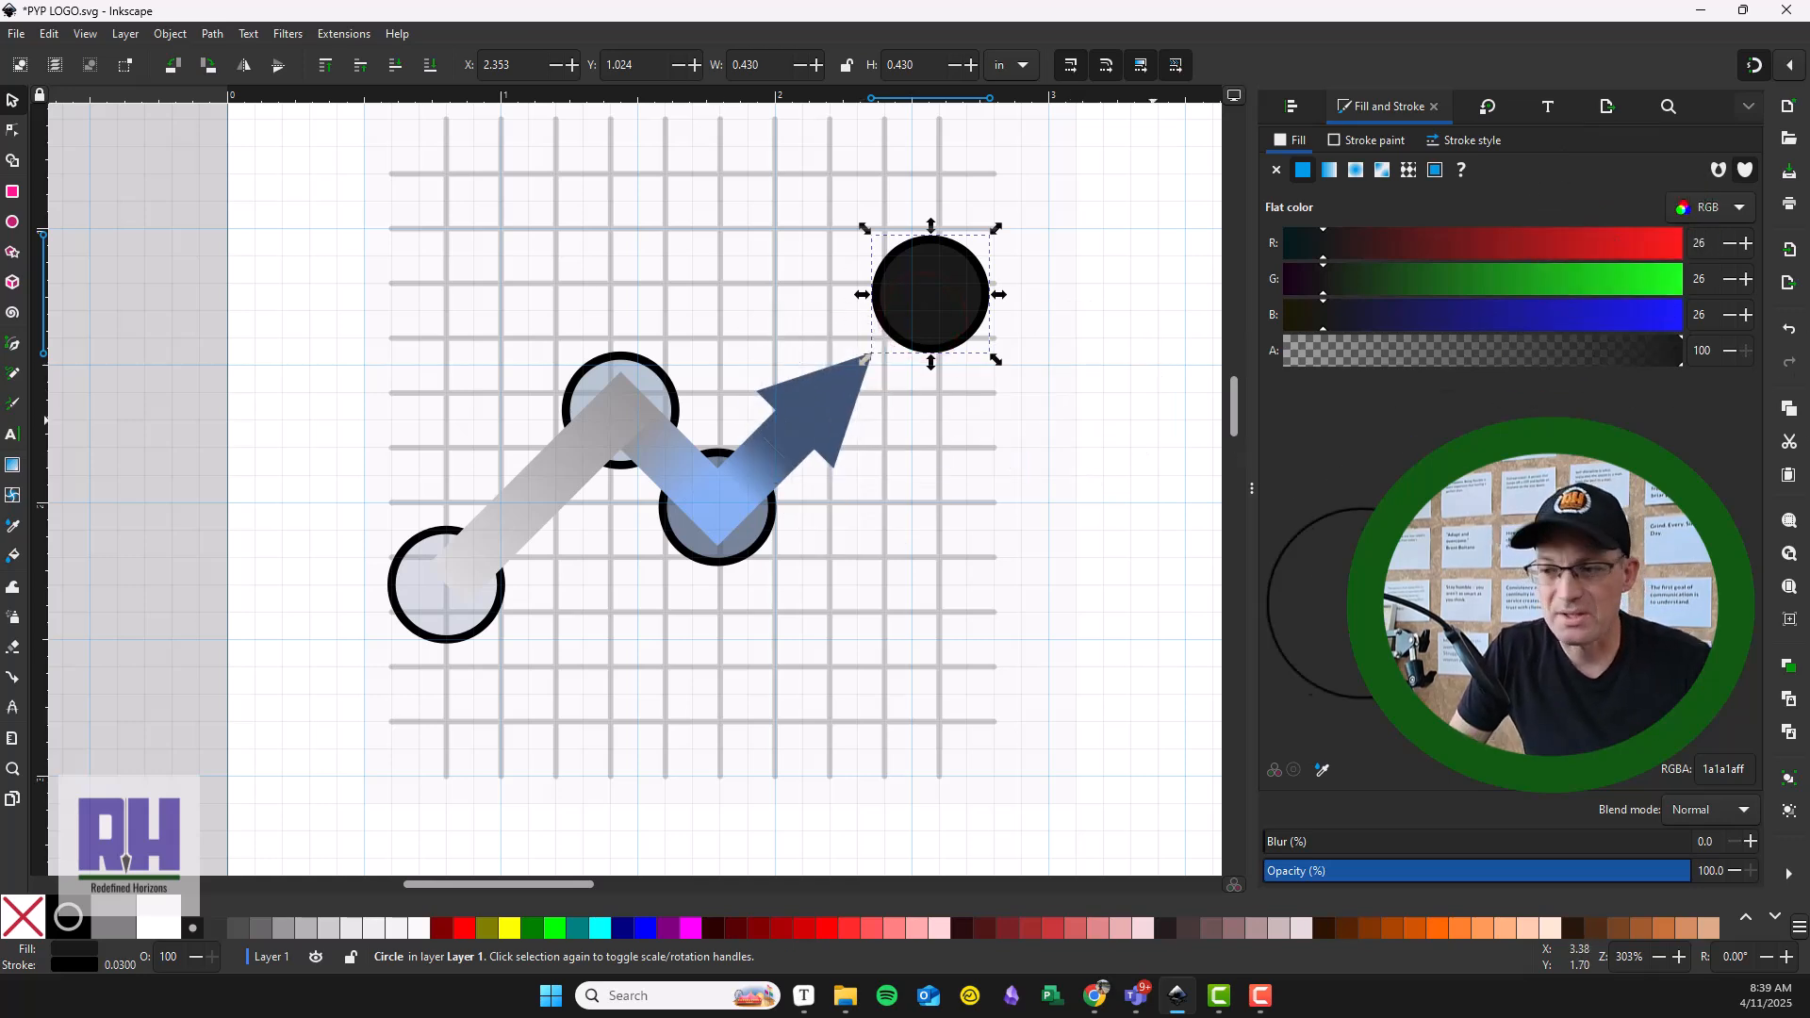
left_click_drag(946, 311, 919, 353)
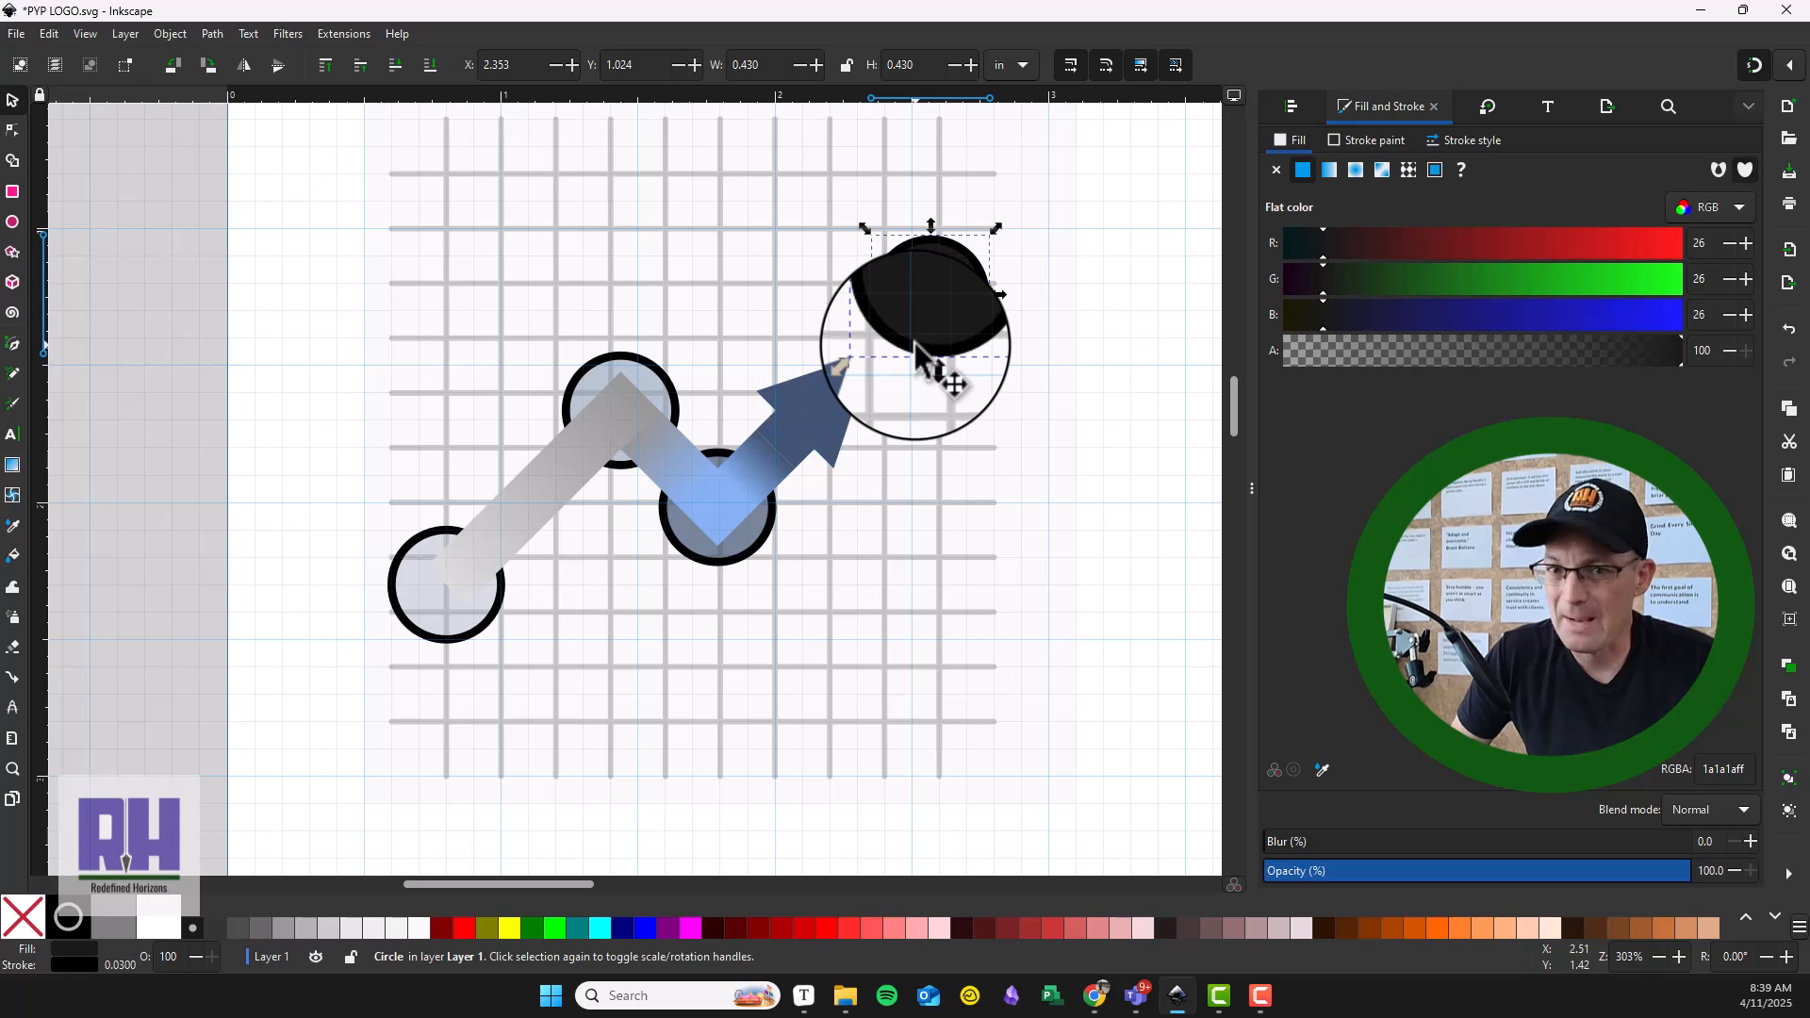
key("alt+Tab")
left_click_drag(911, 261, 873, 1)
left_click(56, 272)
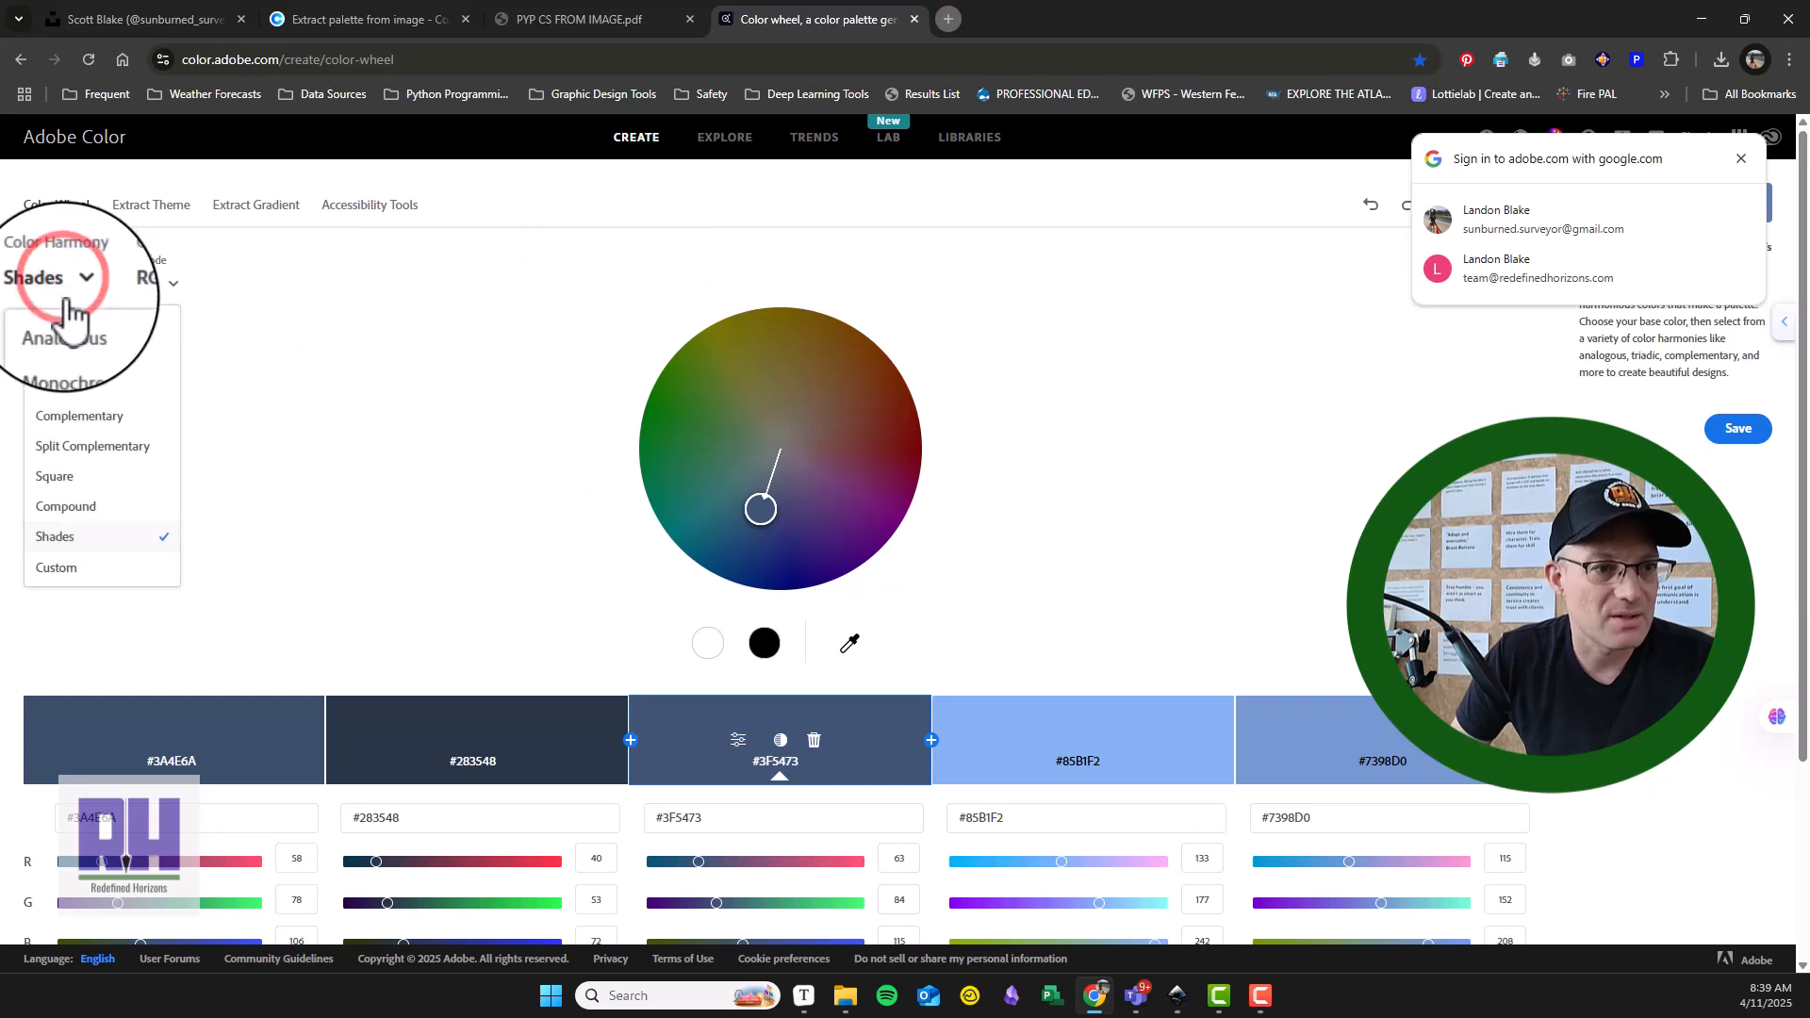
left_click(75, 388)
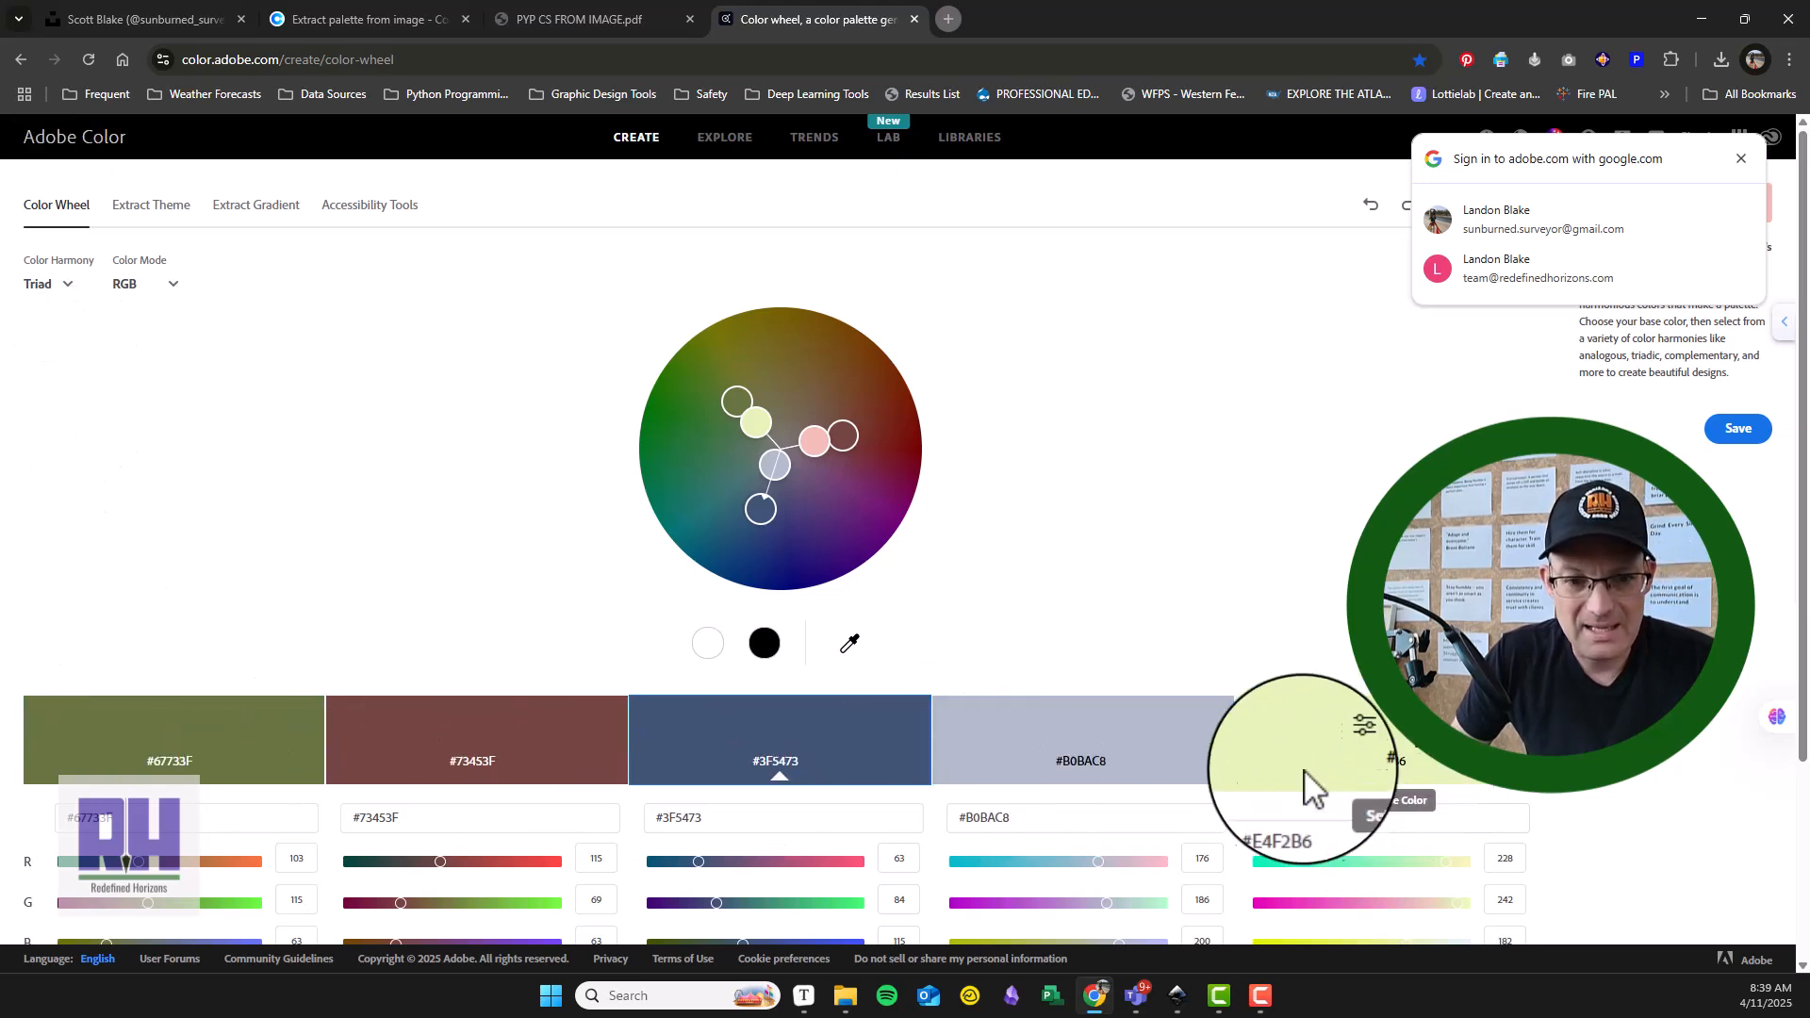
left_click(59, 288)
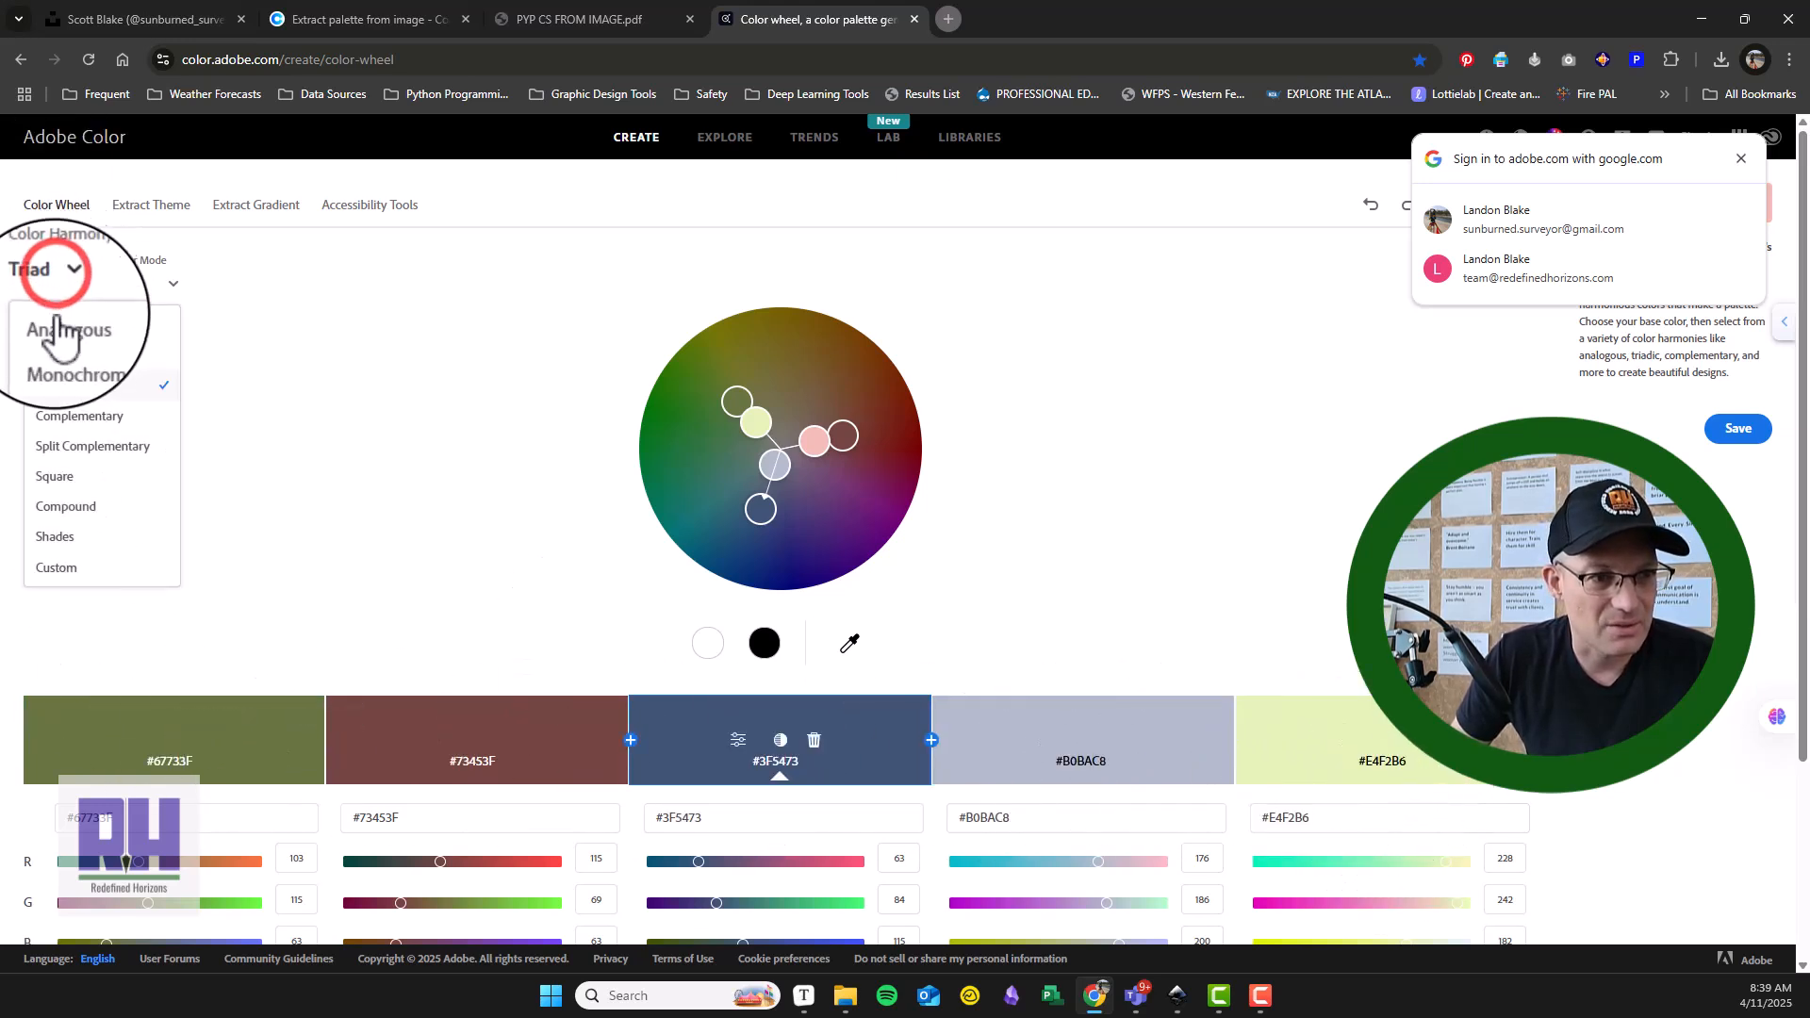
left_click(73, 418)
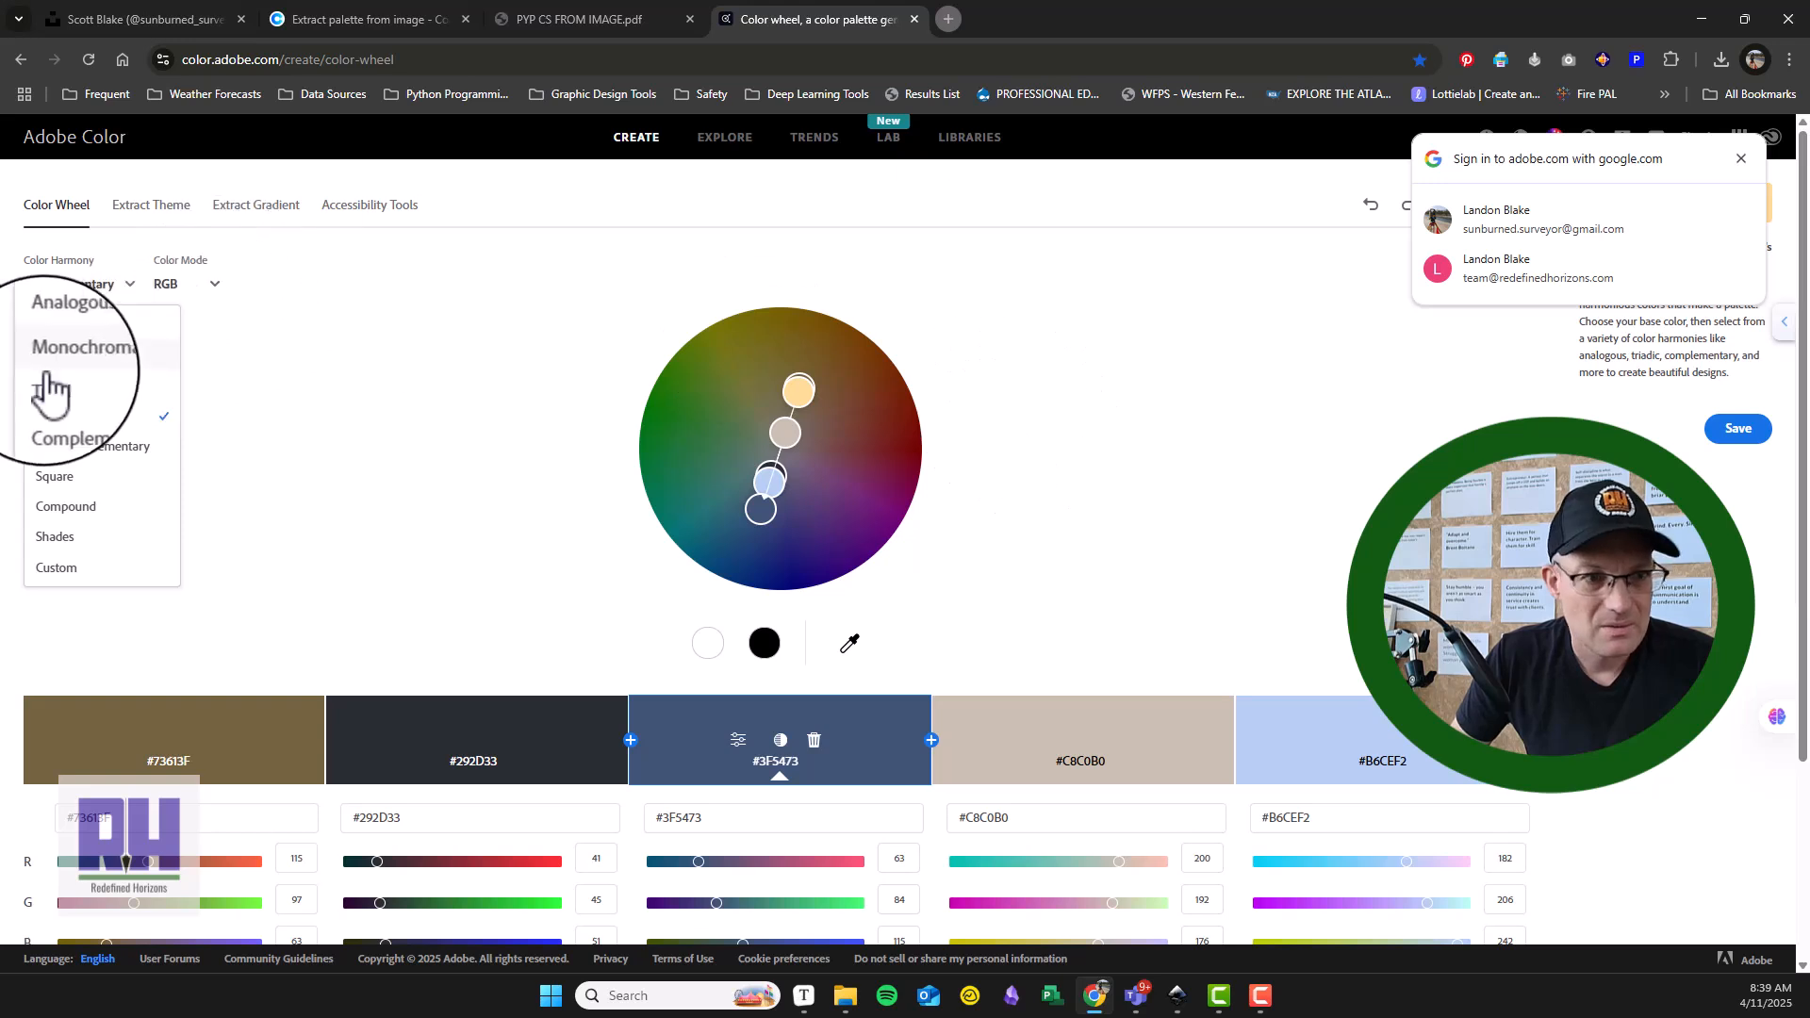
left_click(62, 461)
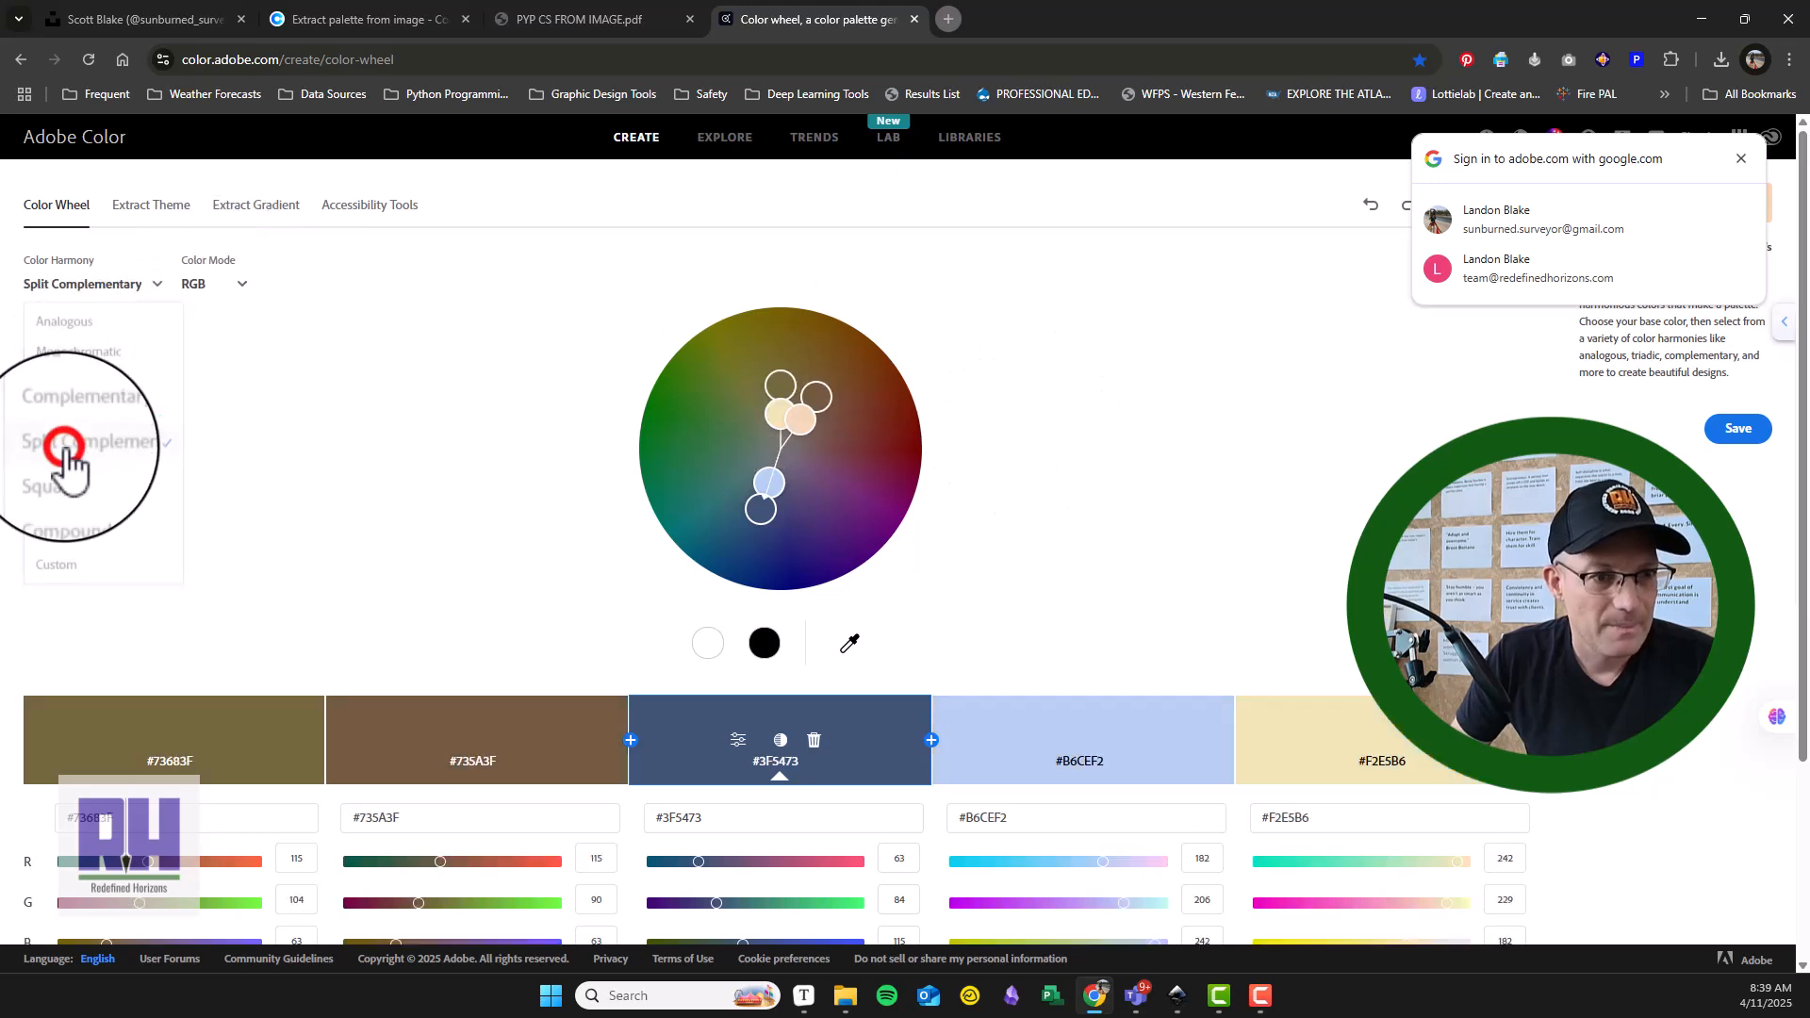
left_click(90, 285)
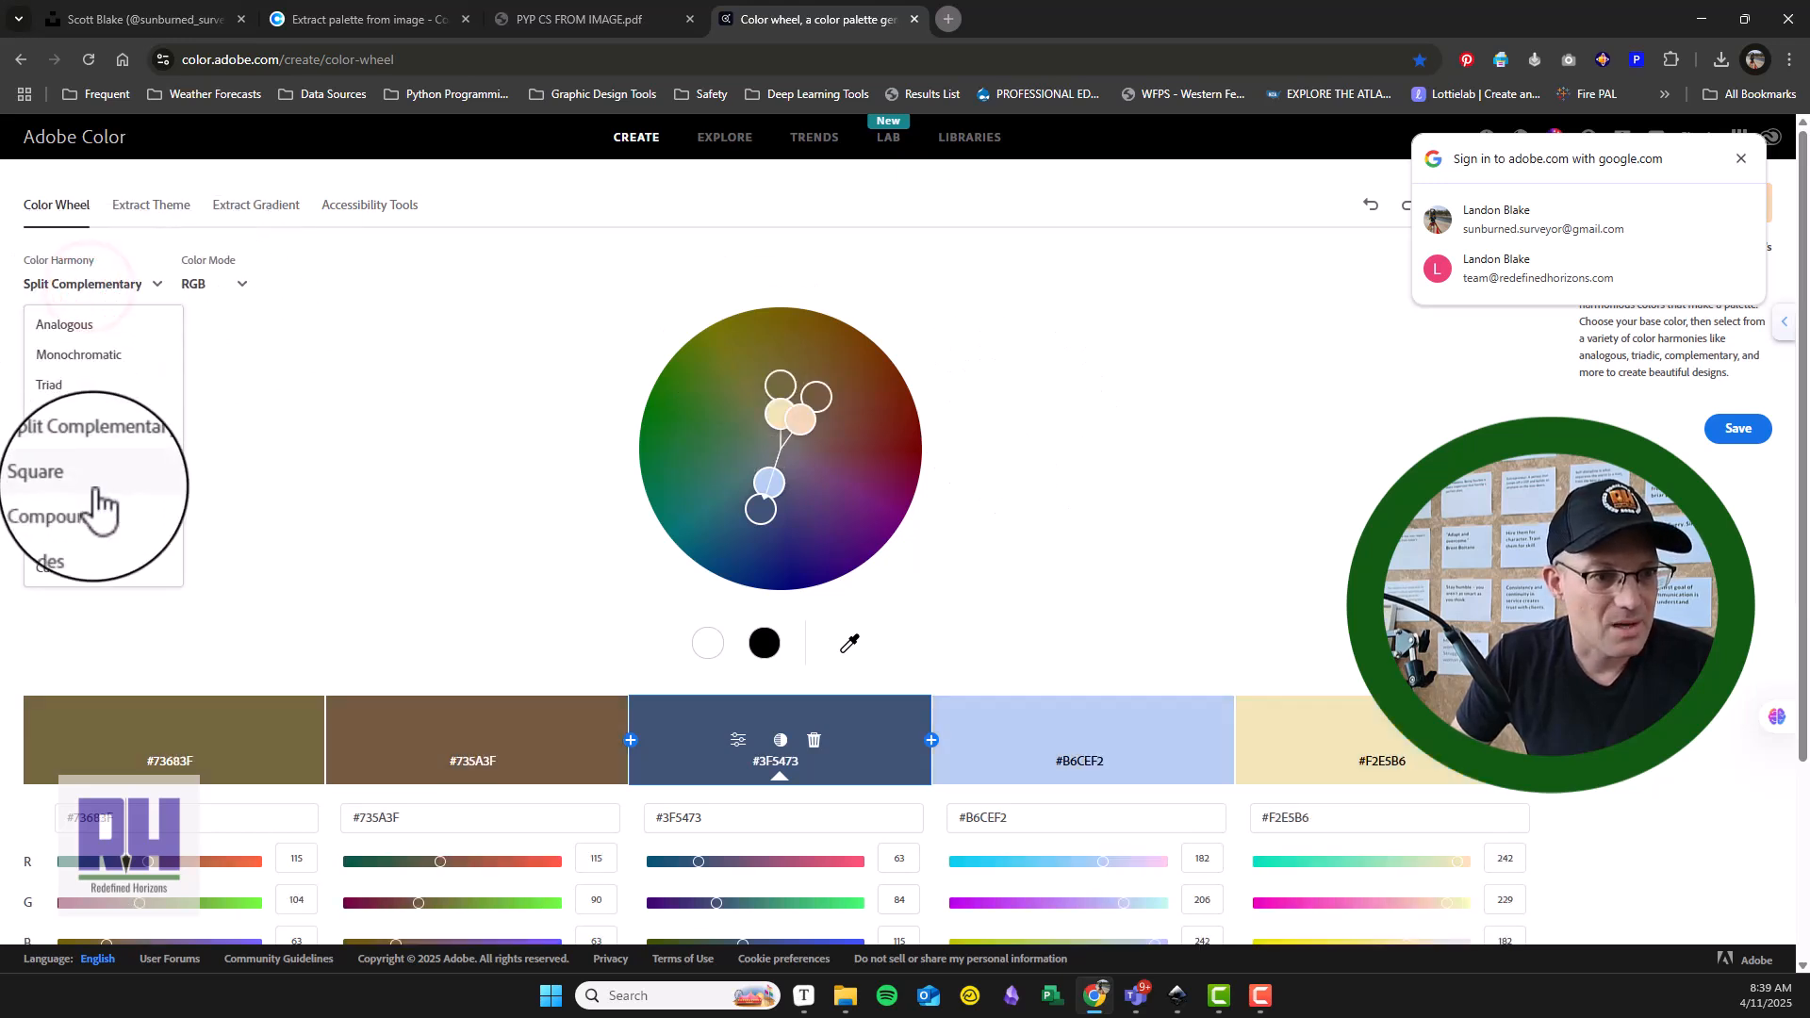
left_click(95, 506)
Step: Apply the Analogous color harmony to #3F5473 and copy the purple swatch's hex value 4C3F73
left_click(70, 283)
left_click(68, 328)
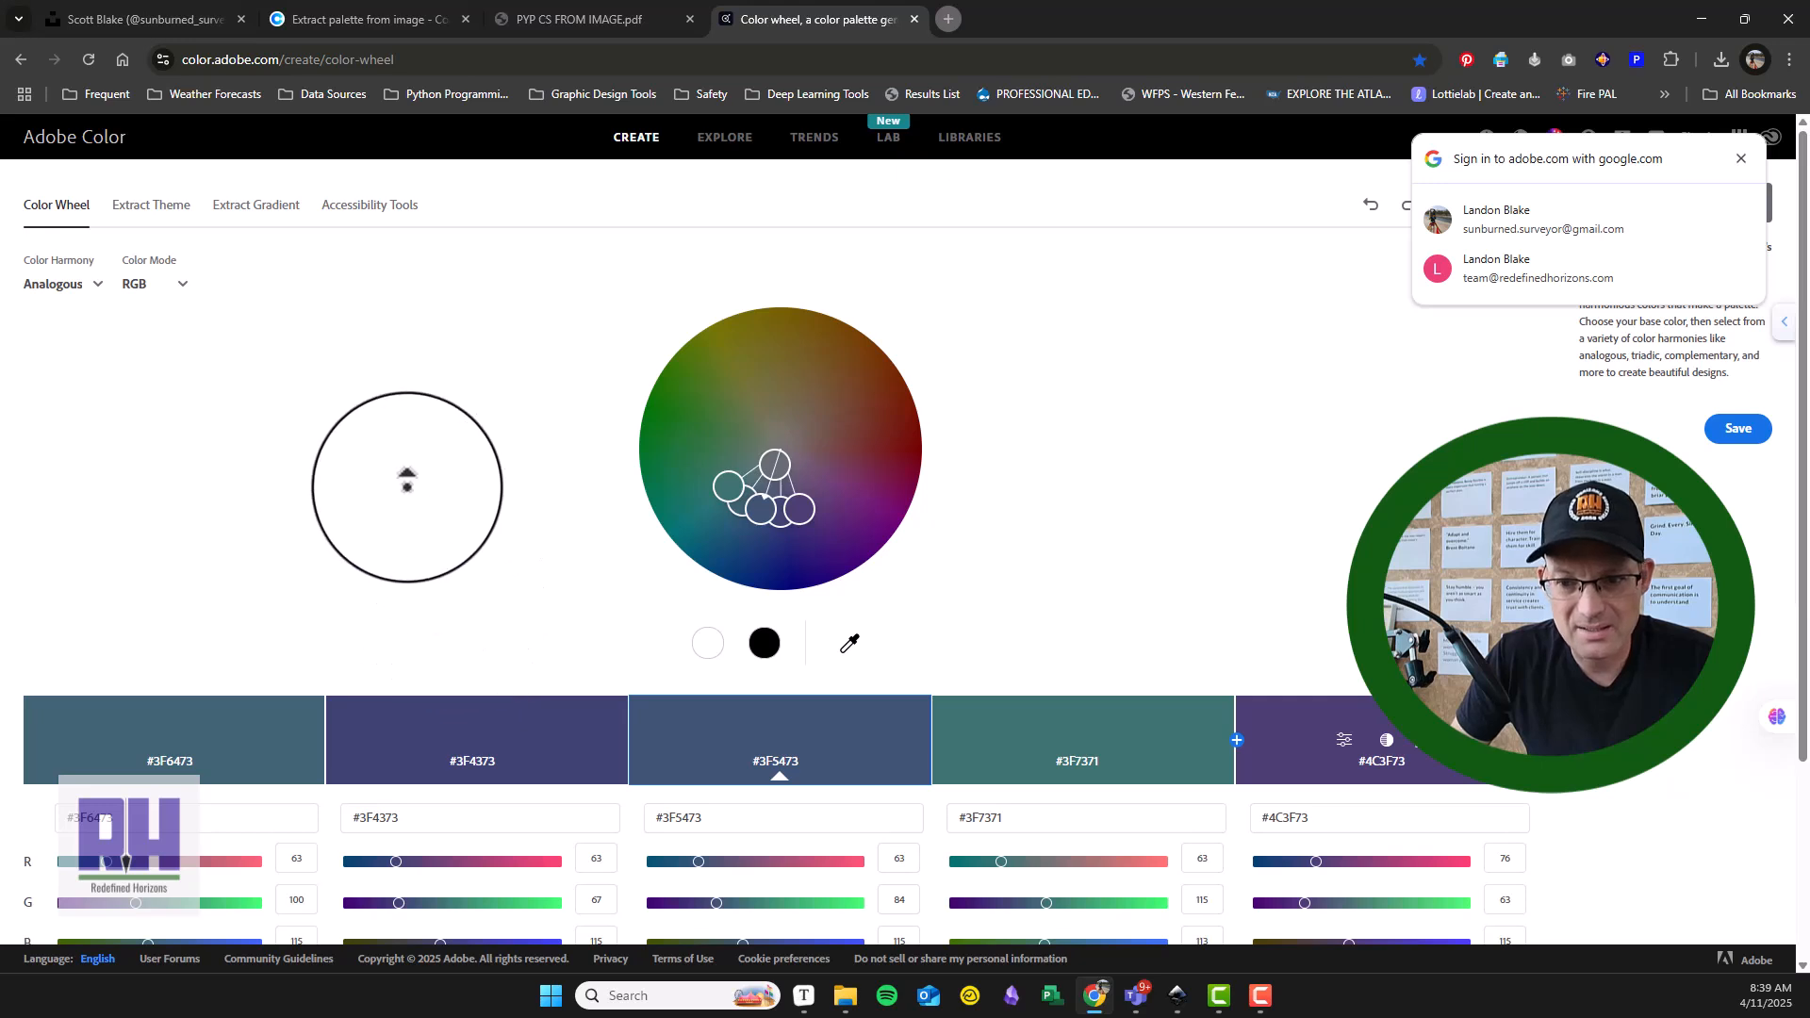
left_click(1341, 811)
left_click(1328, 823)
left_click_drag(1329, 823, 1274, 820)
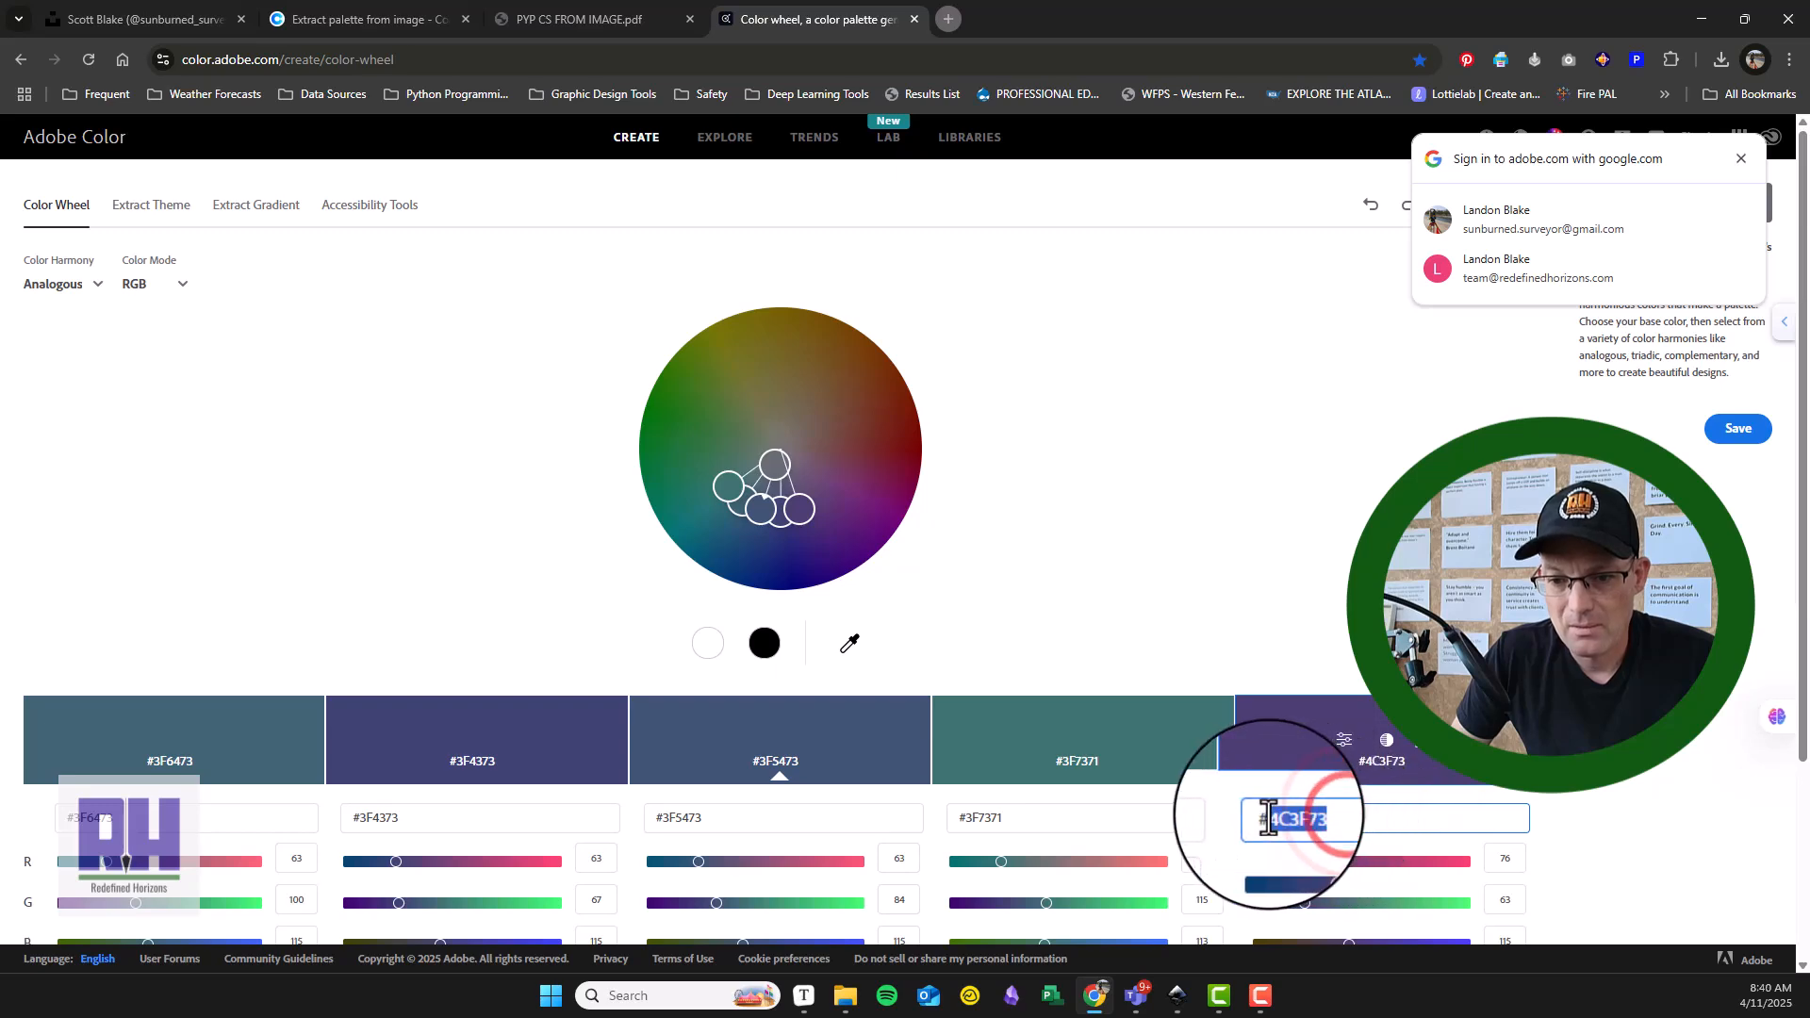
Step: Switch to Inkscape and set the flat fill of the circle beyond the arrowhead to the copied color 4C3F73
left_click(1176, 996)
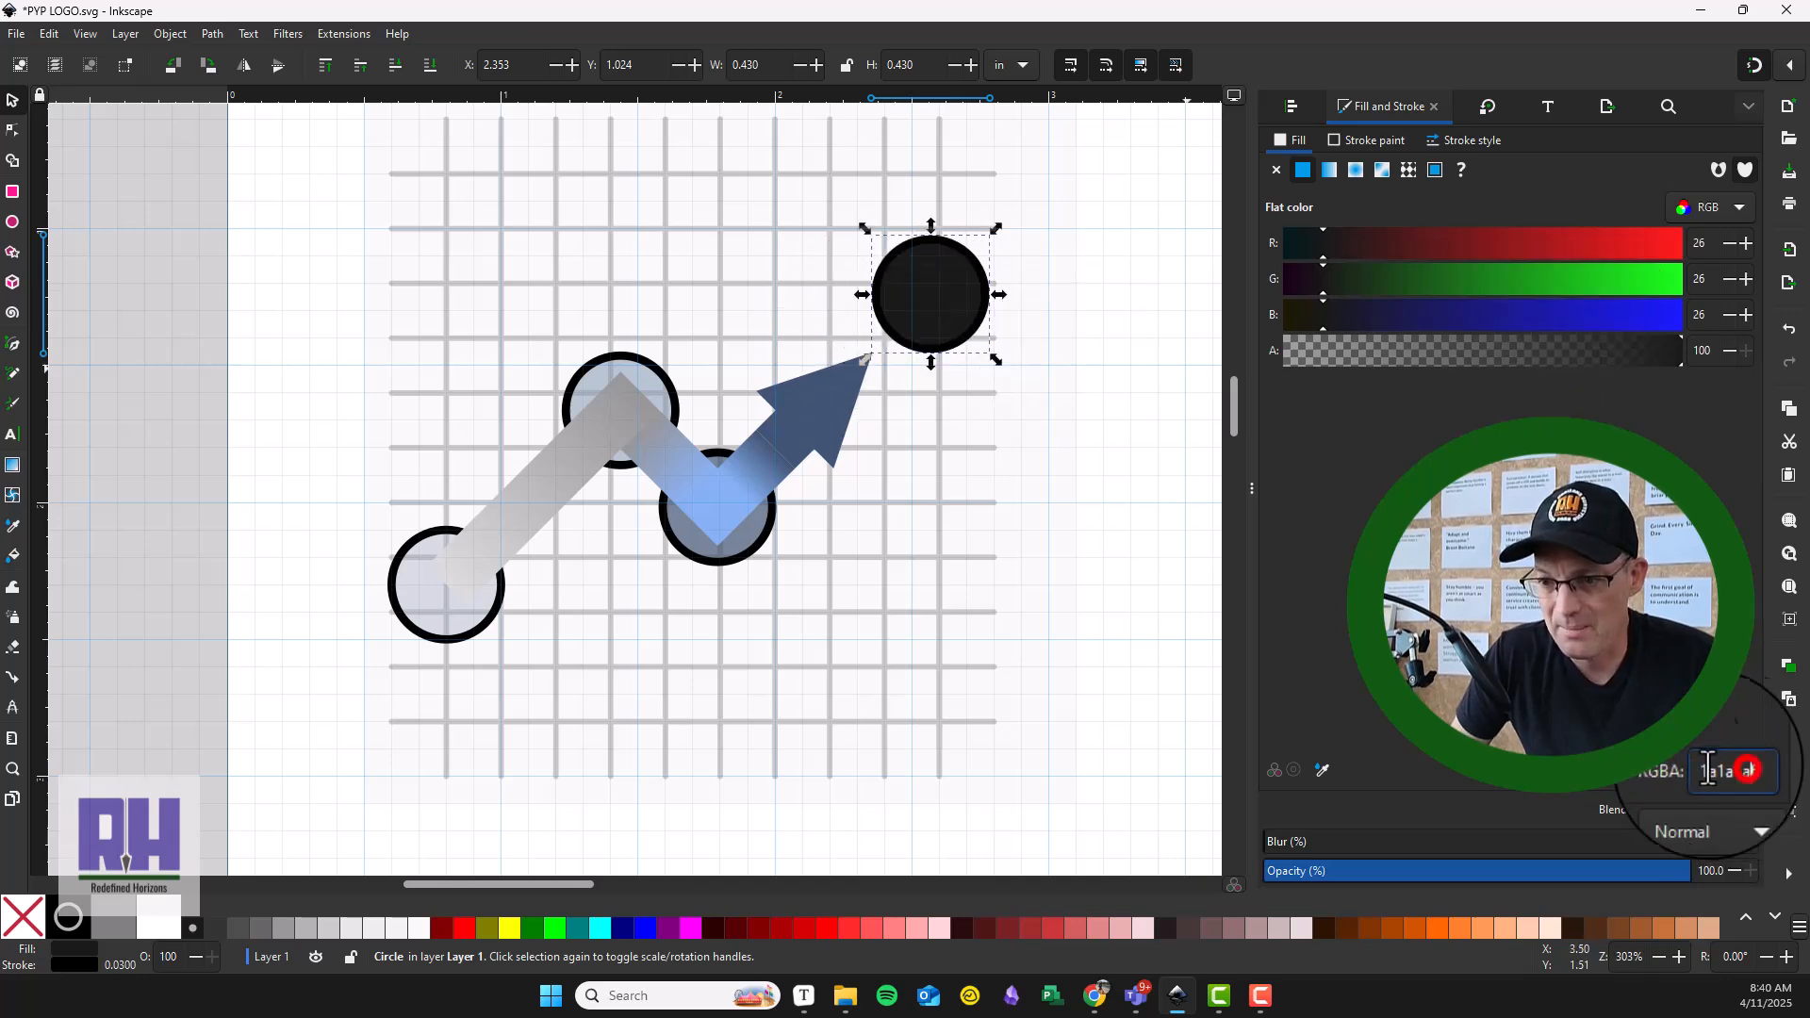
double_click(1733, 770)
key("ctrl+v")
left_click(1098, 408)
scroll(848, 358, "up", 4)
scroll(802, 434, "down", 4)
scroll(1055, 509, "down", 2)
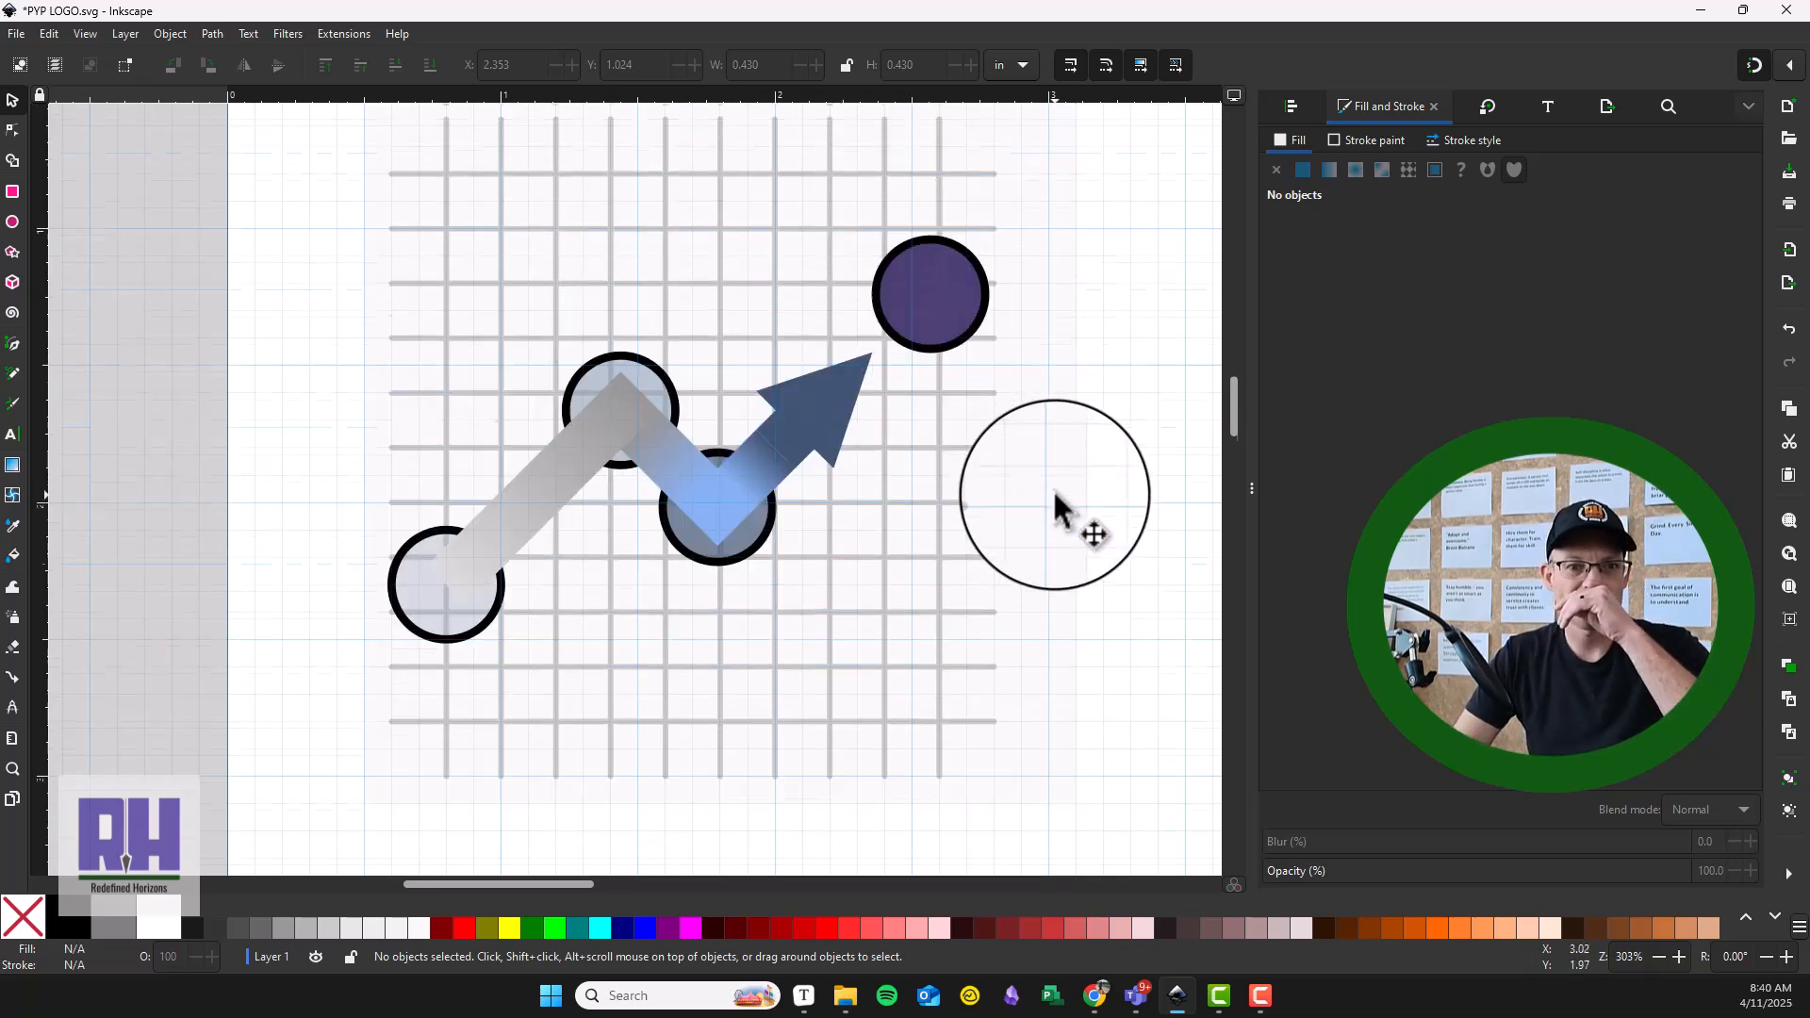
scroll(1054, 495, "up", 4)
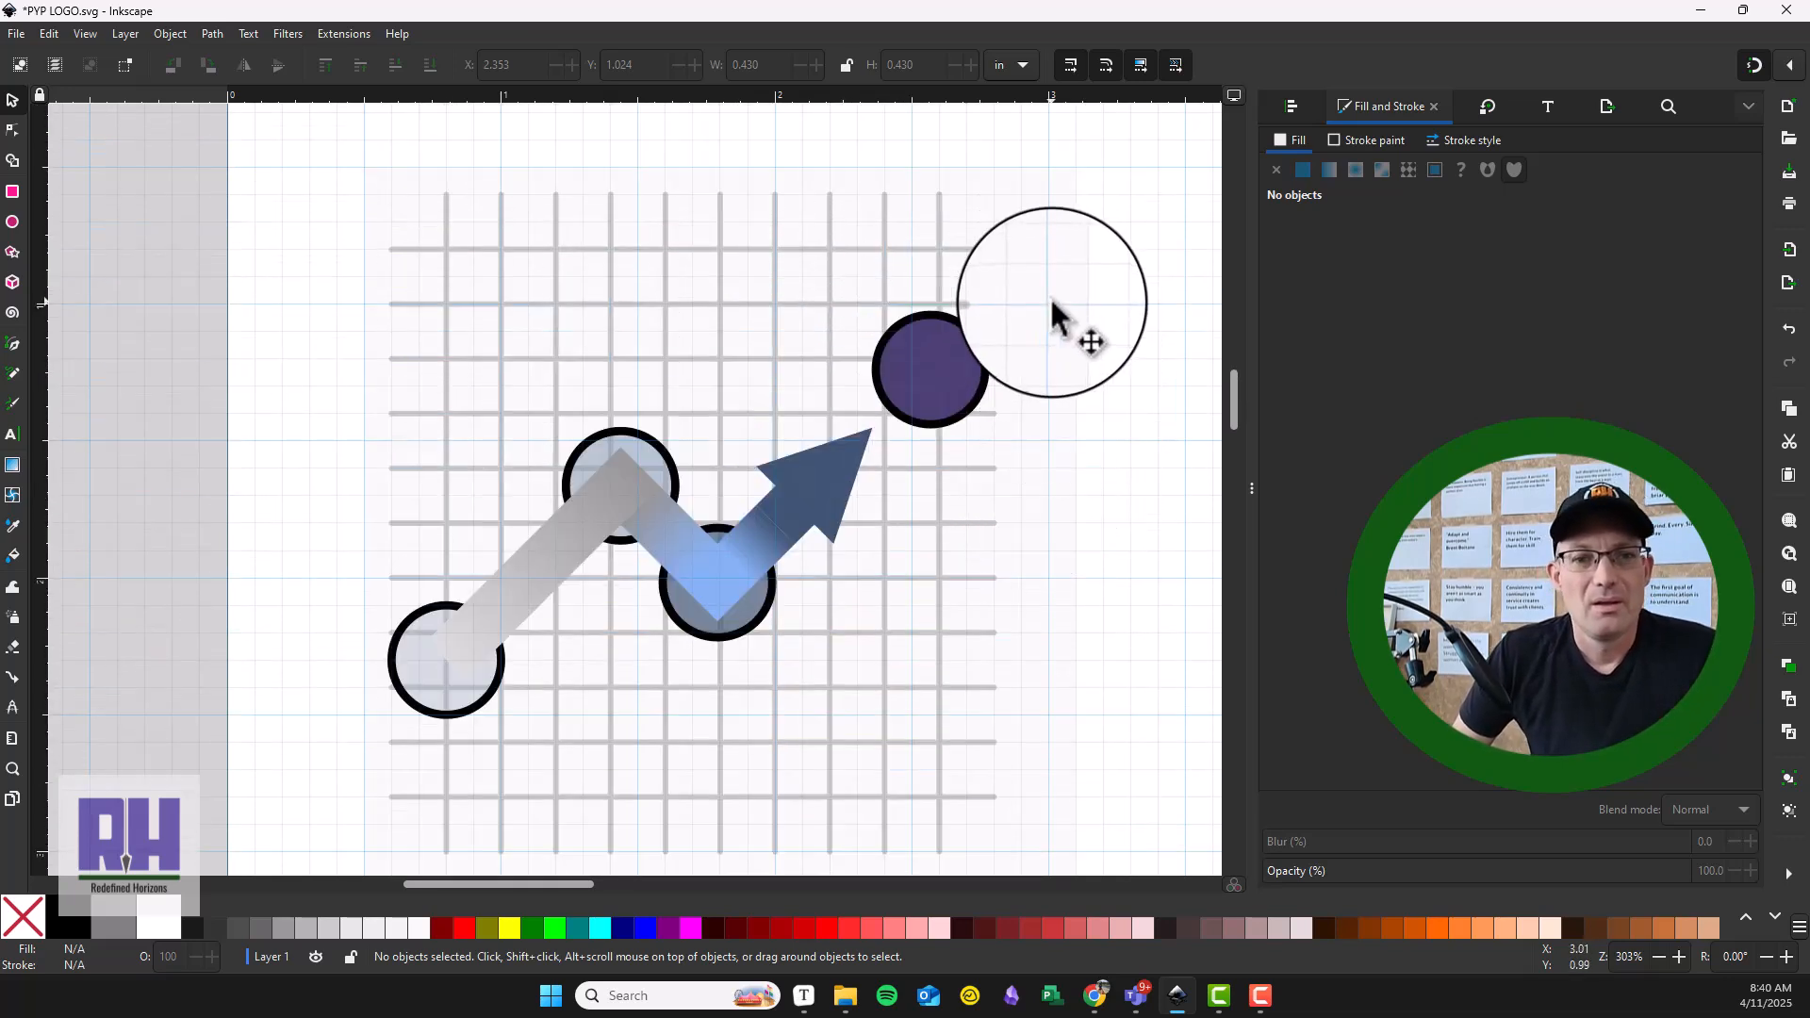
scroll(1053, 303, "down", 2)
scroll(763, 453, "up", 3)
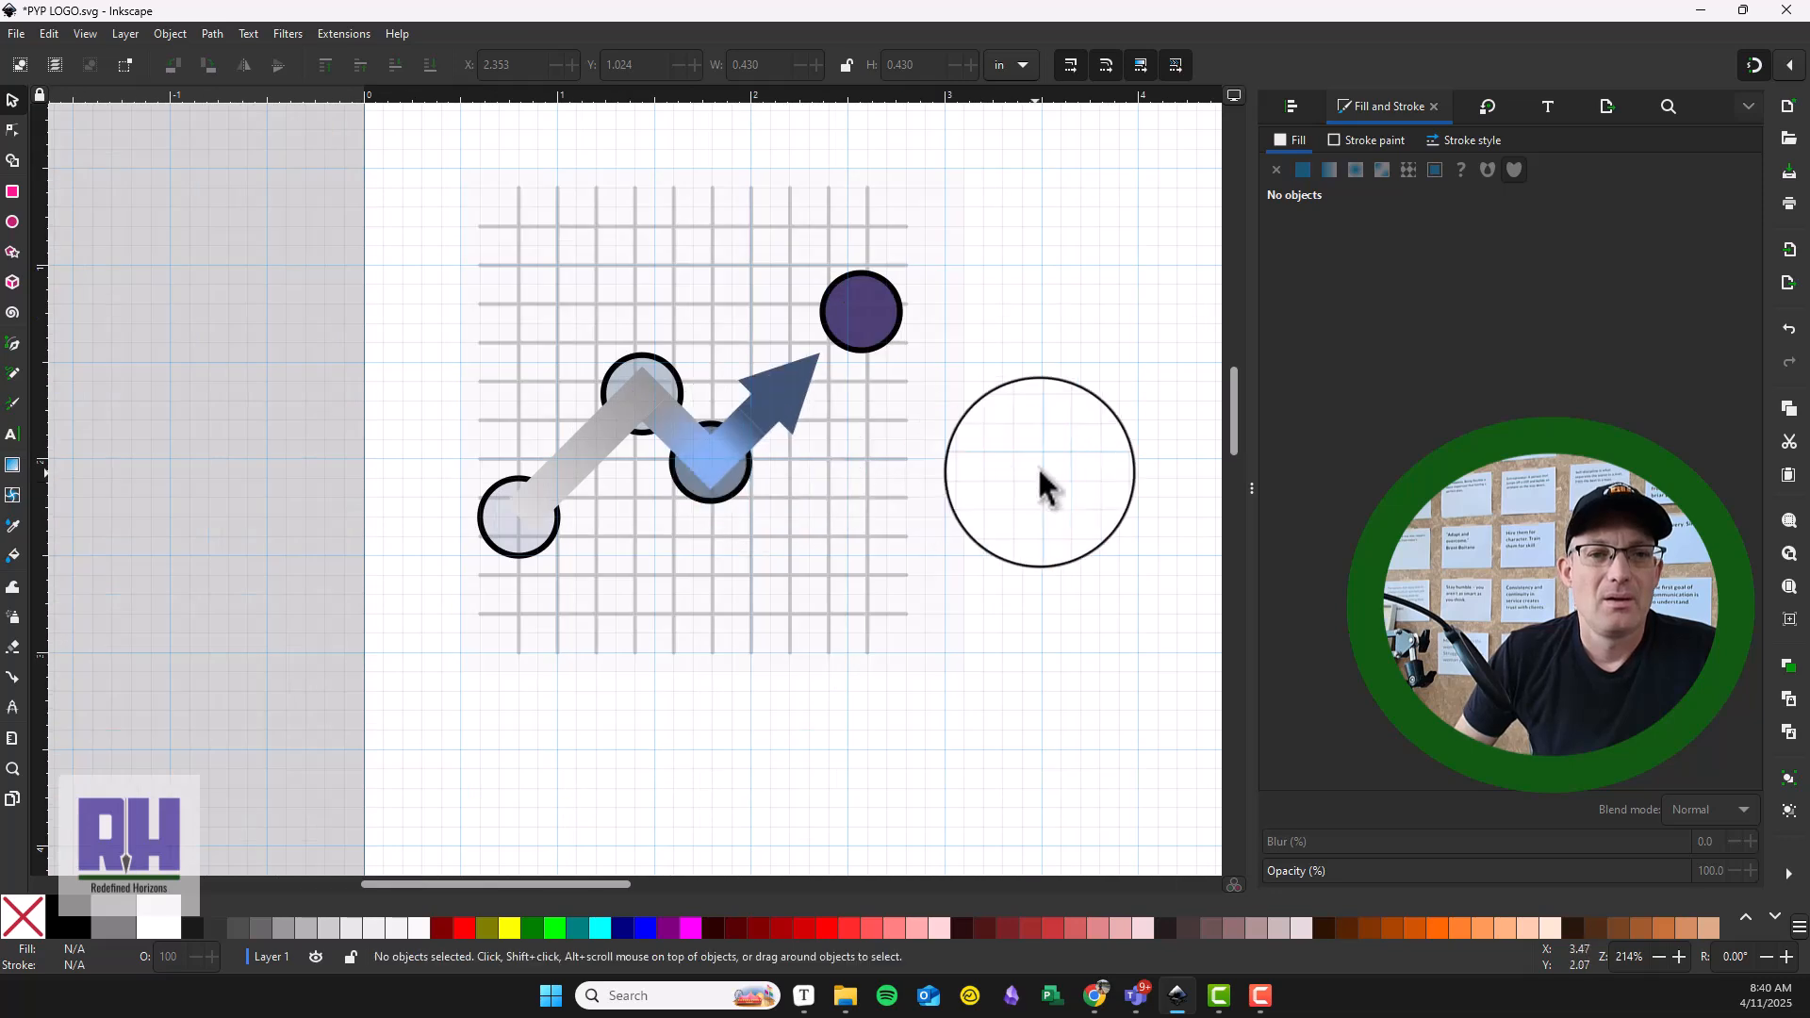
scroll(943, 424, "down", 2)
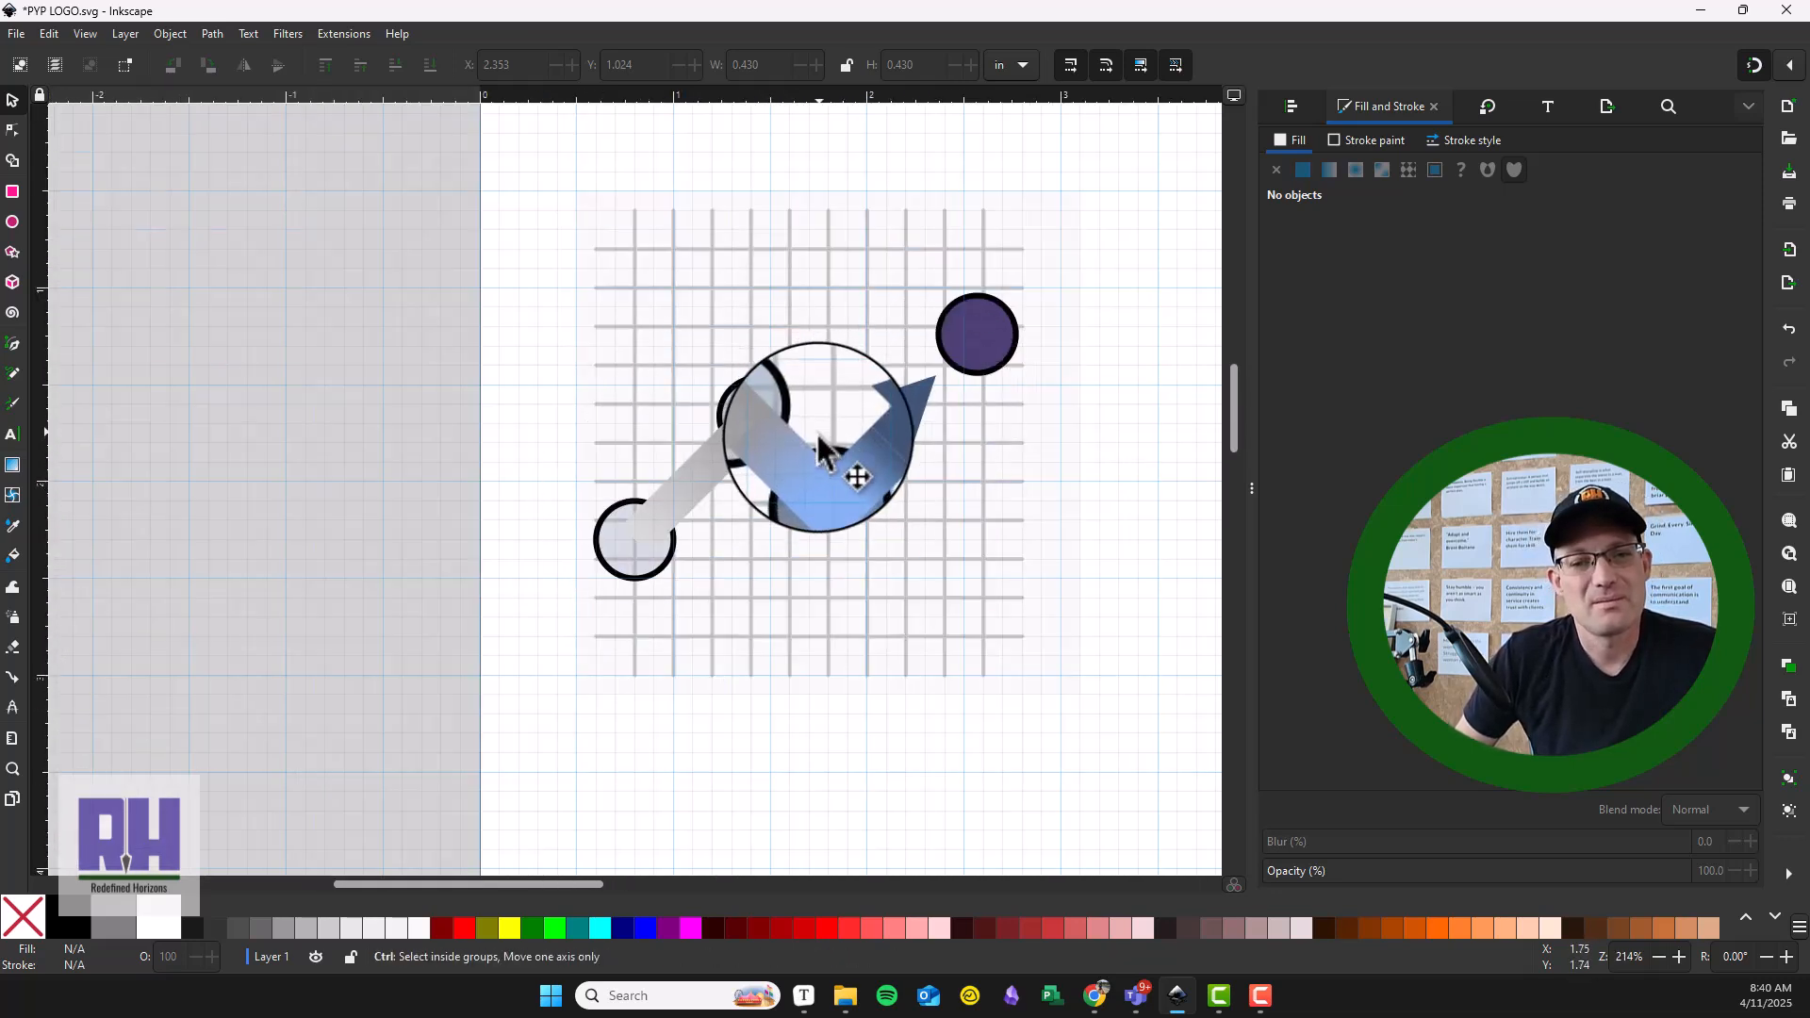
Step: Select the arrow's middle segment and set the gray start stop of its gradient to 85b1f2ff
scroll(820, 453, "up", 2)
left_click(741, 465)
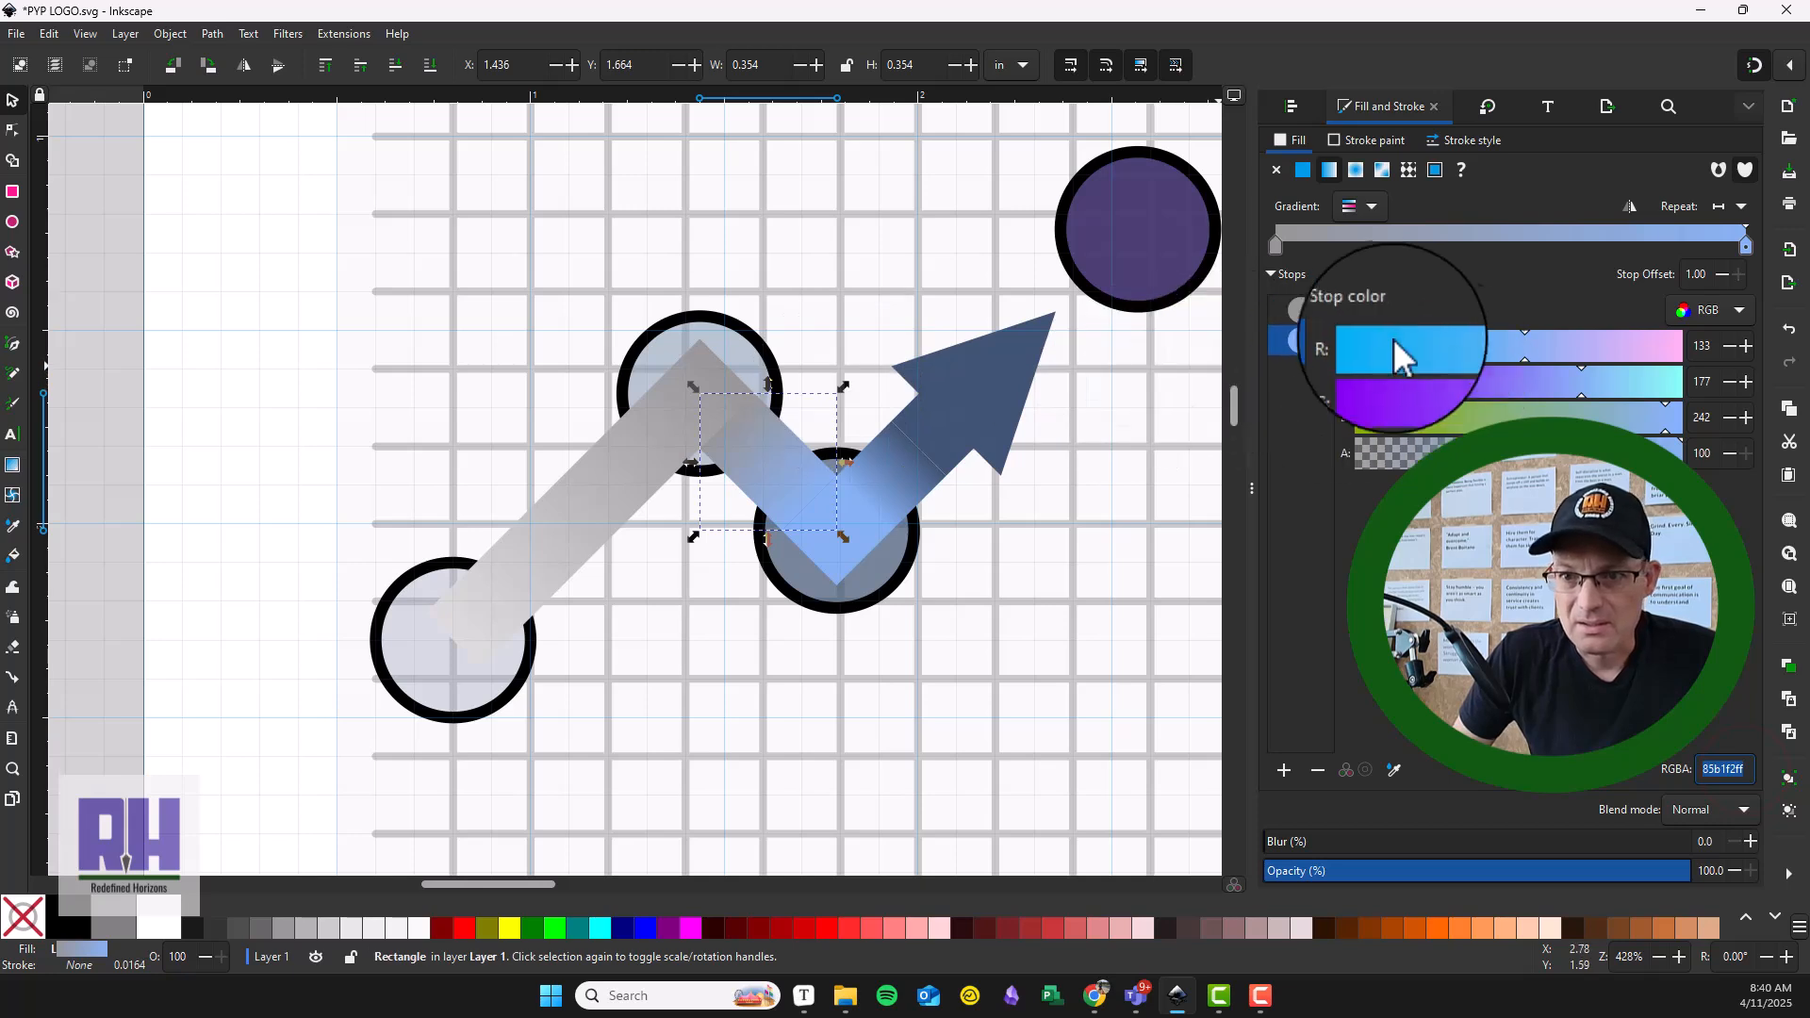
left_click(1301, 309)
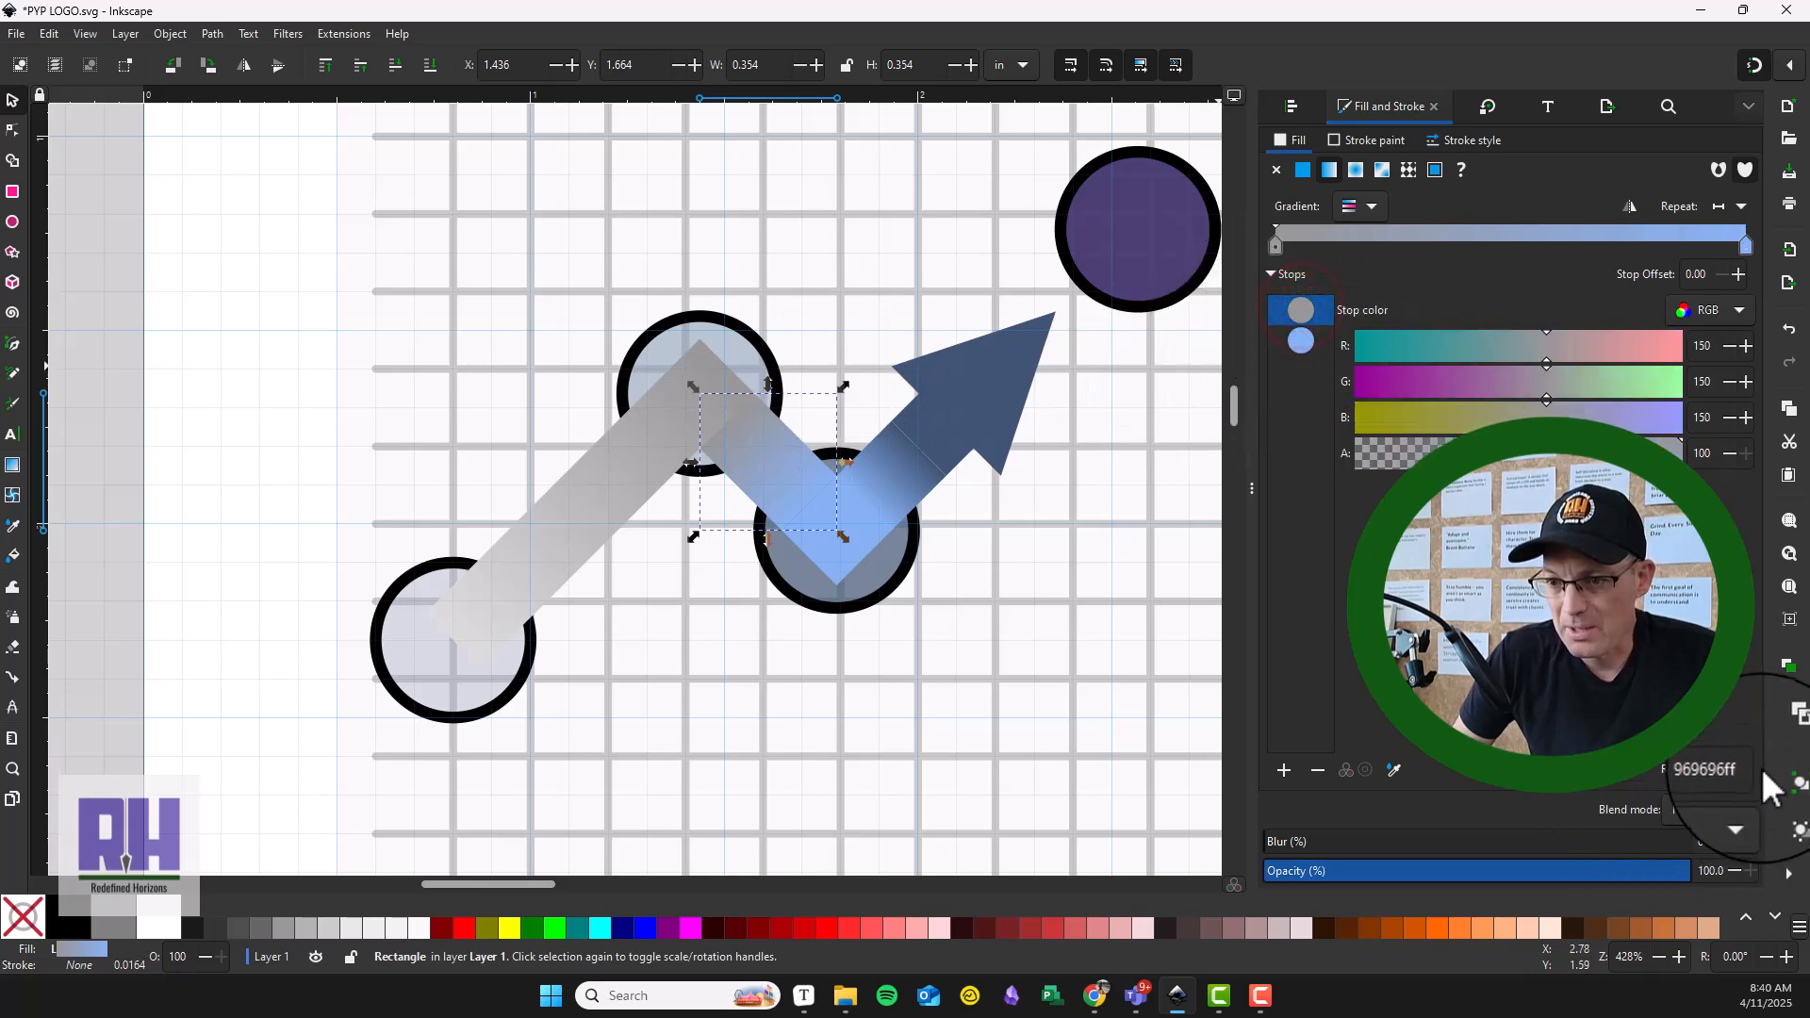
type("85b1f2ff")
key("Return")
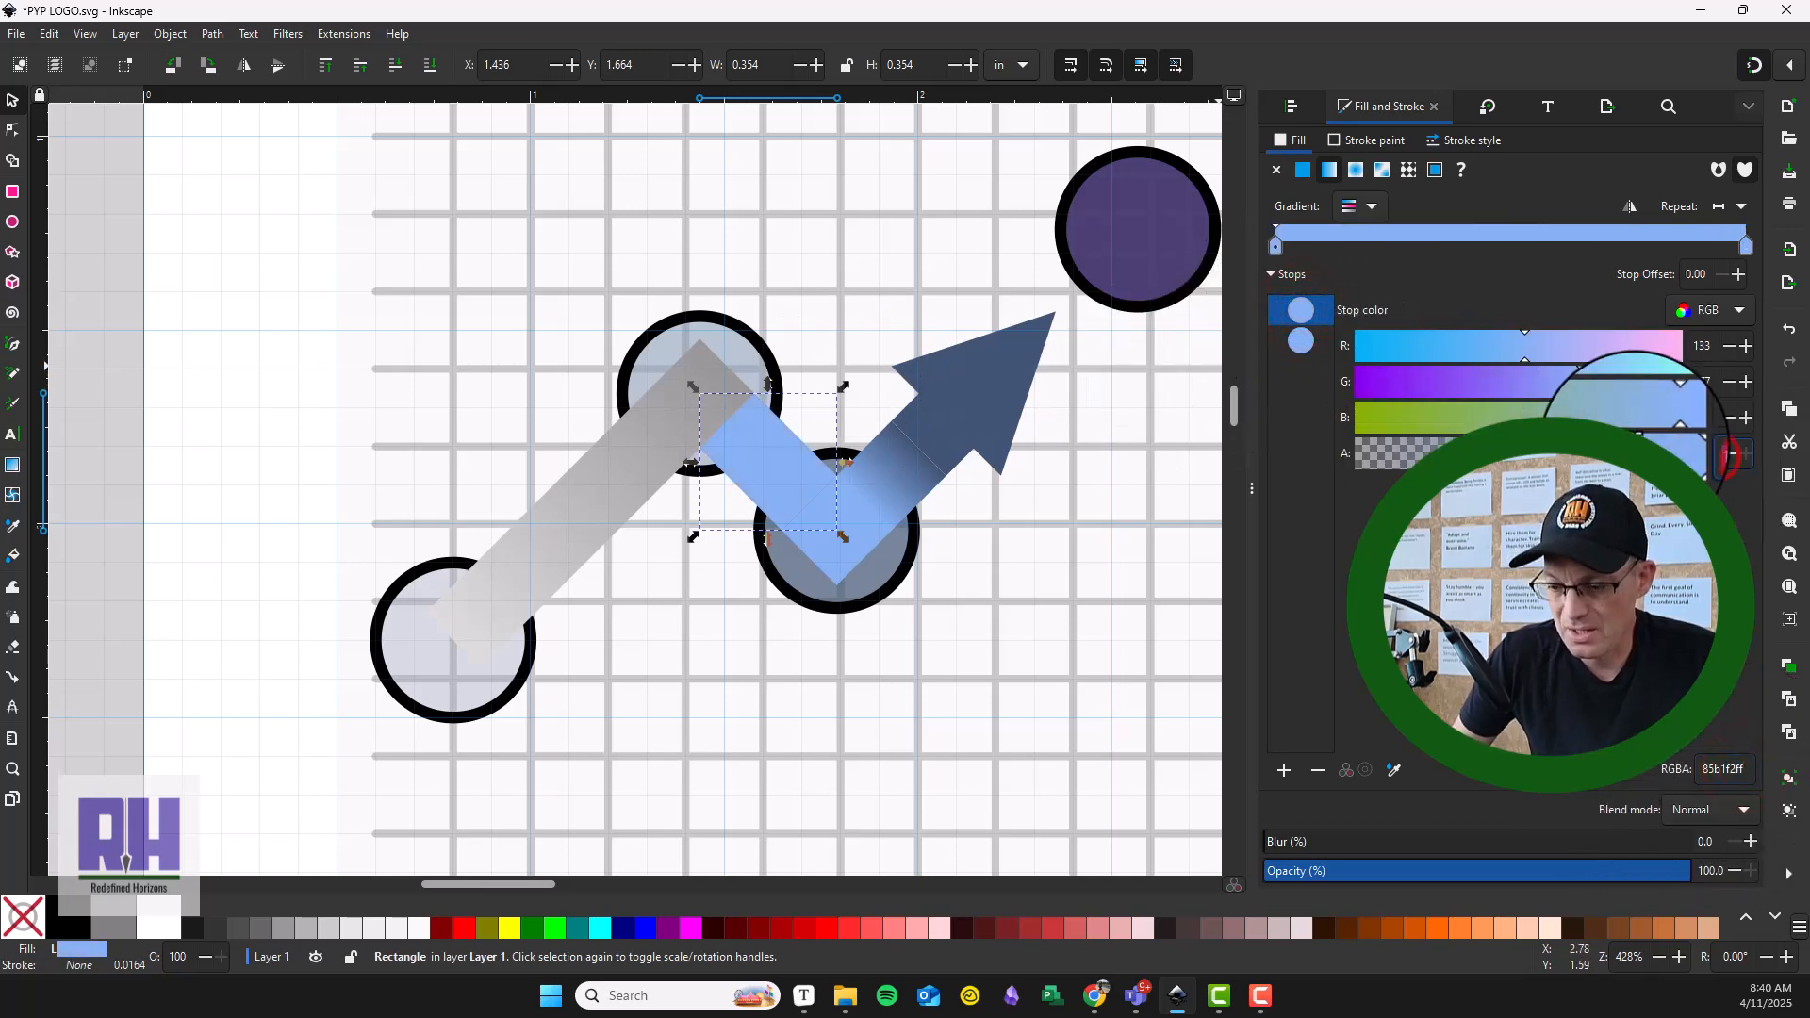
Step: Set the first gradient stop of the arrow's long tail segment to 85b1f2ff with an alpha of 80
left_click(695, 408)
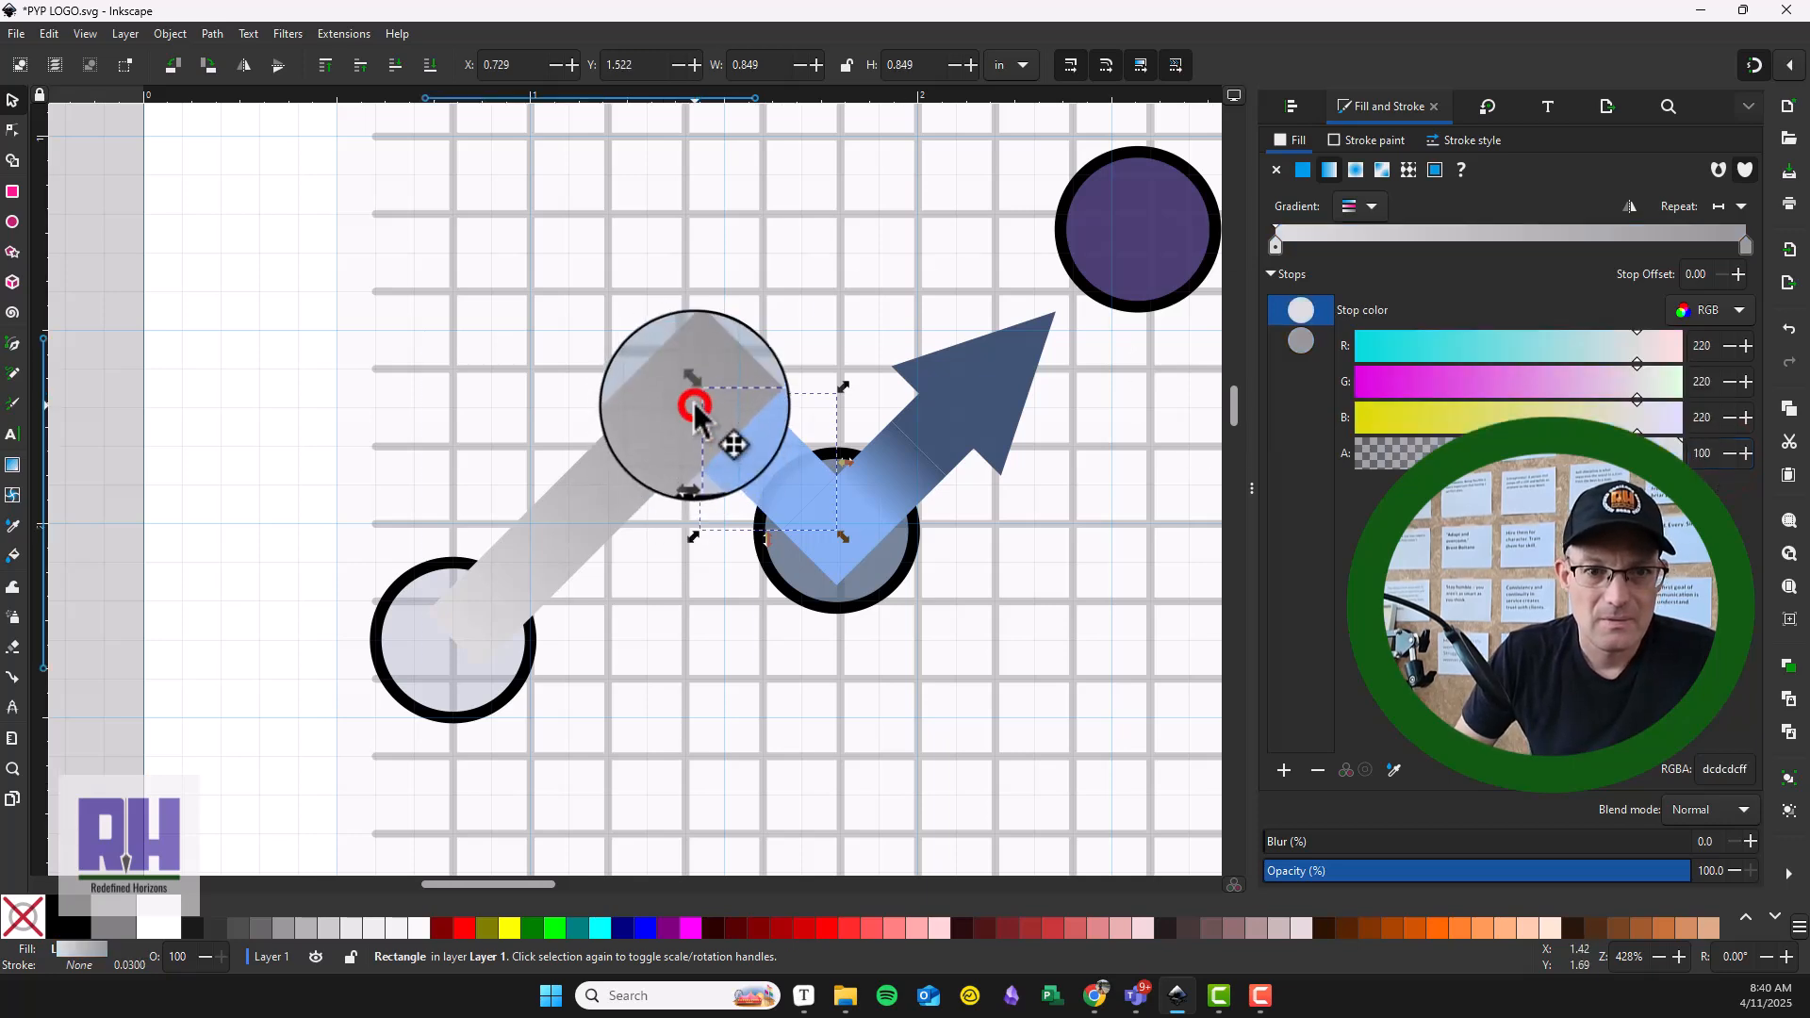
triple_click(1744, 769)
type("85b1f2ff")
key("Return")
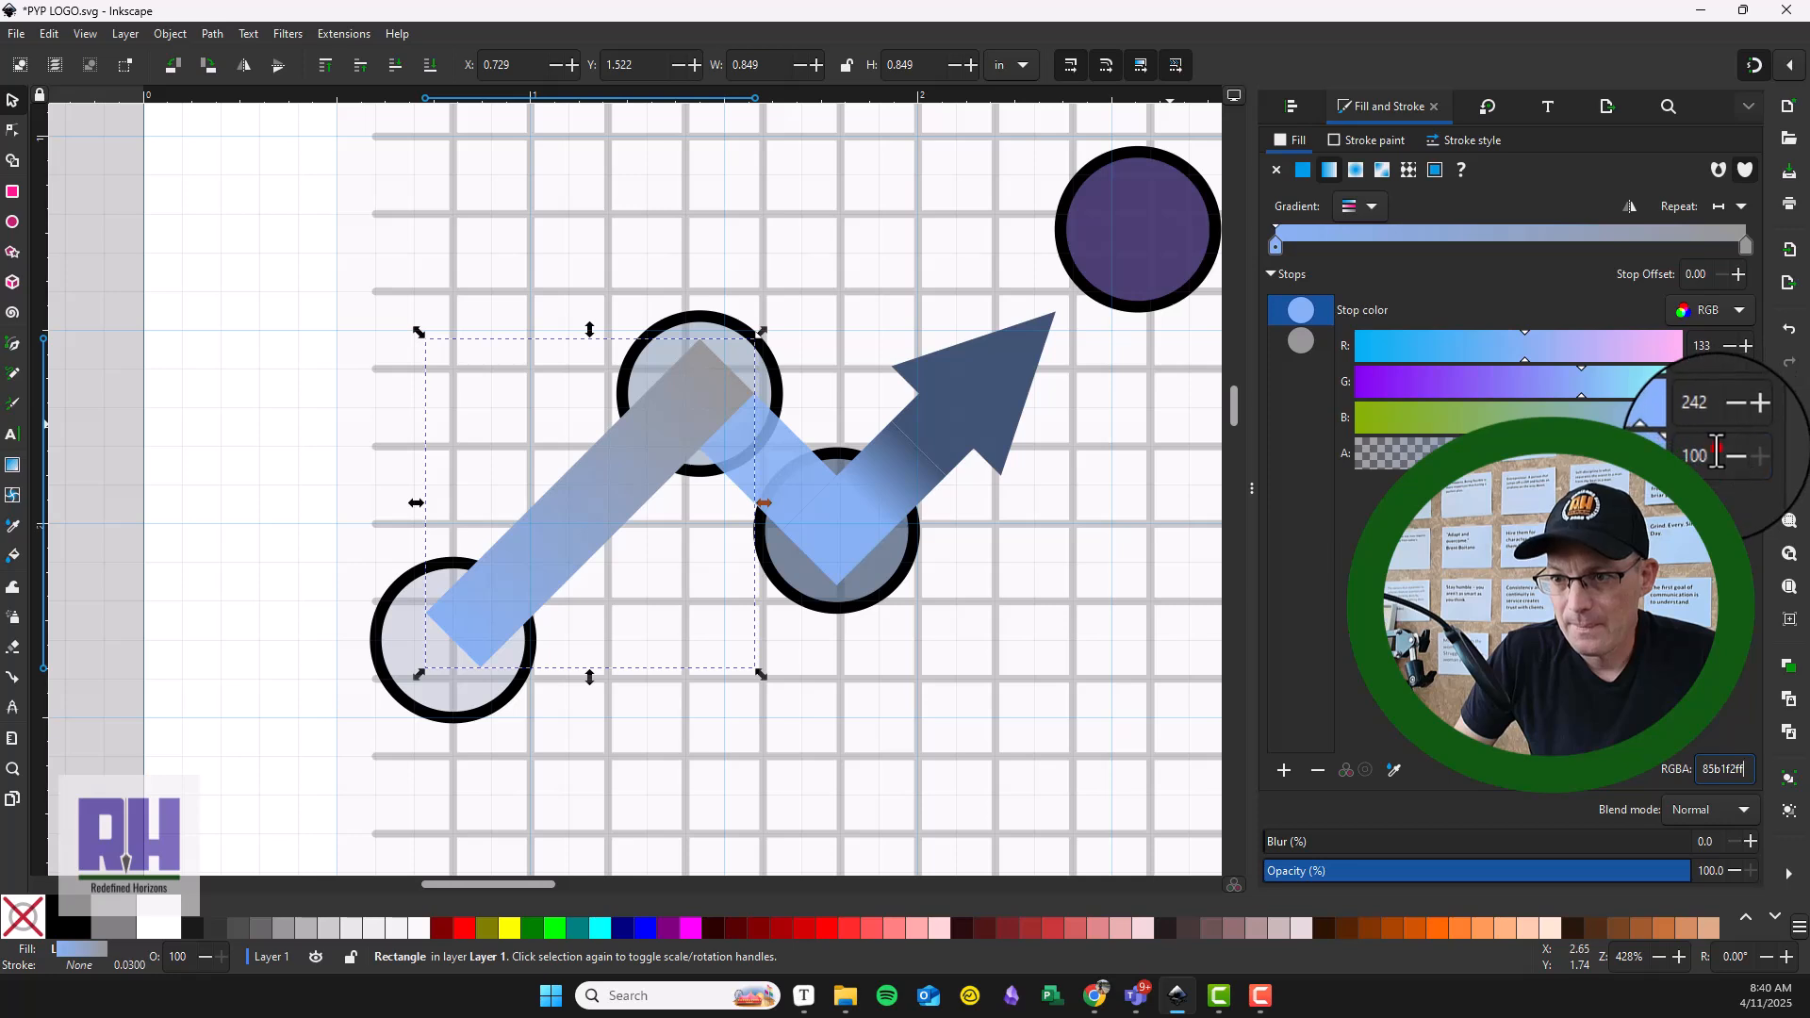
left_click_drag(1718, 449, 1678, 449)
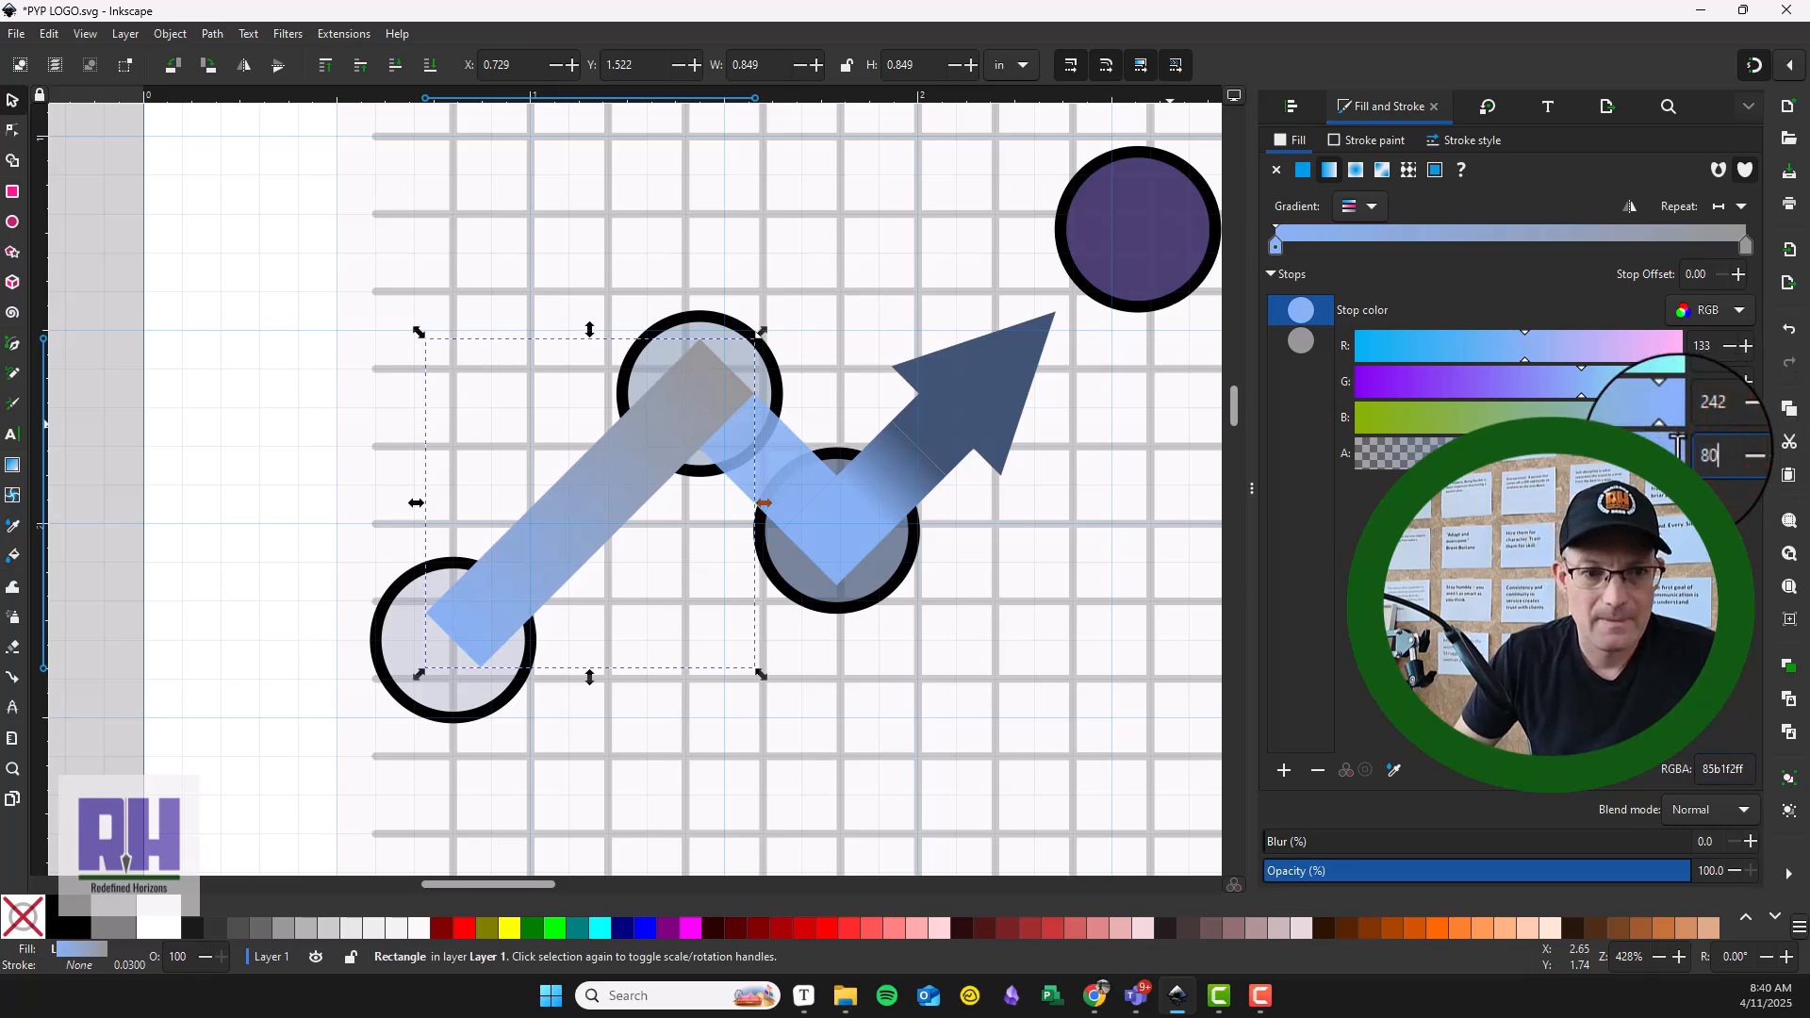
type("80")
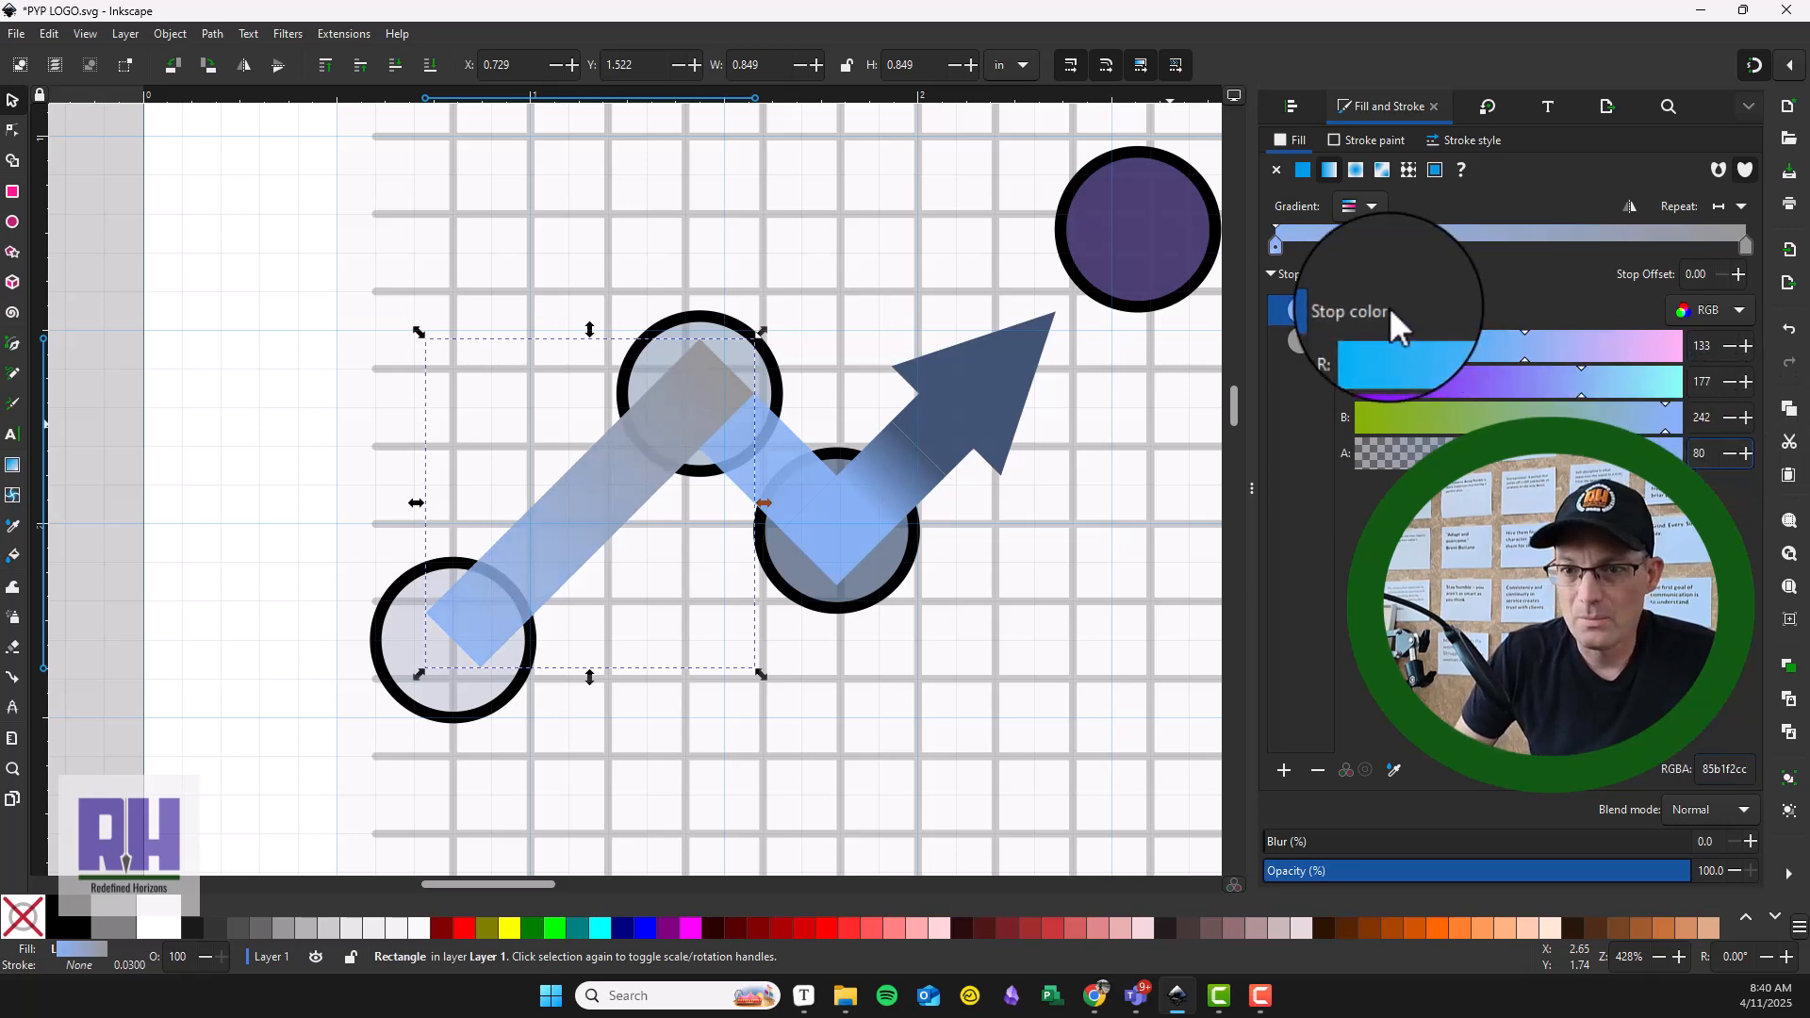
Step: Set the tail segment's second gradient stop to 85b1f2ff with an alpha of 80
left_click(1300, 341)
triple_click(1744, 769)
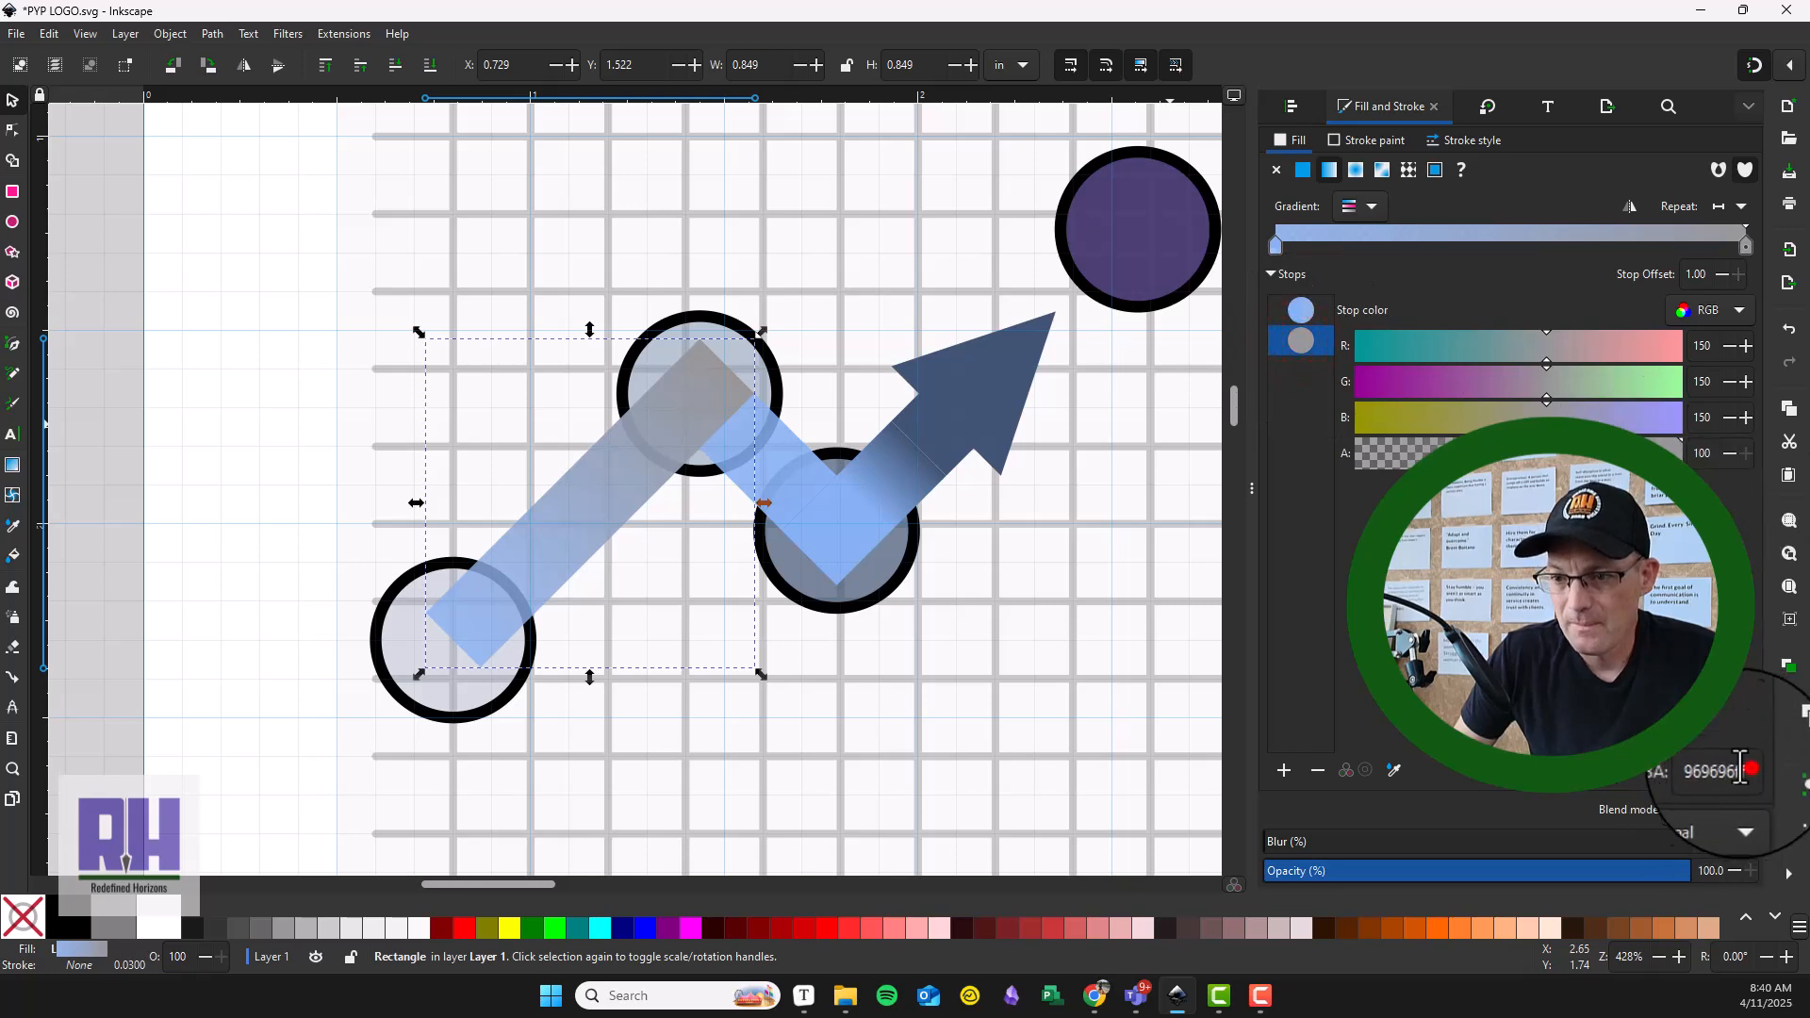
type("85b1f2ff")
key("Return")
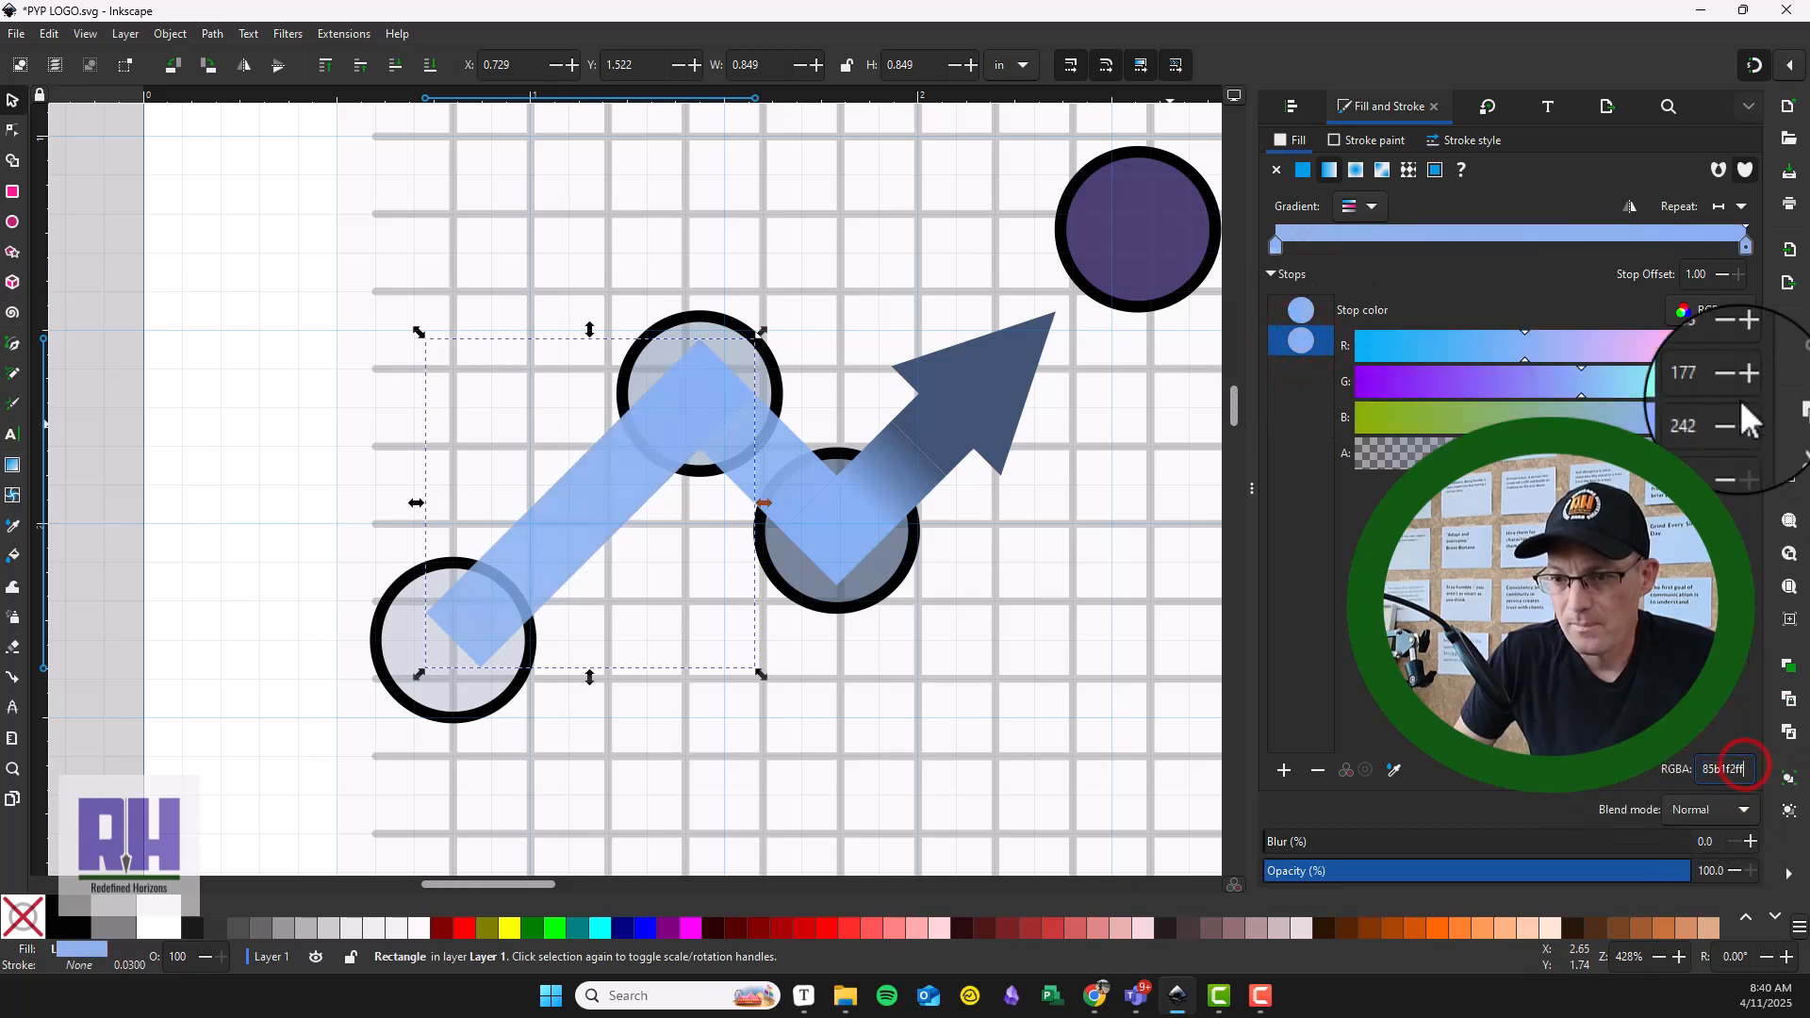
double_click(1720, 458)
type("80")
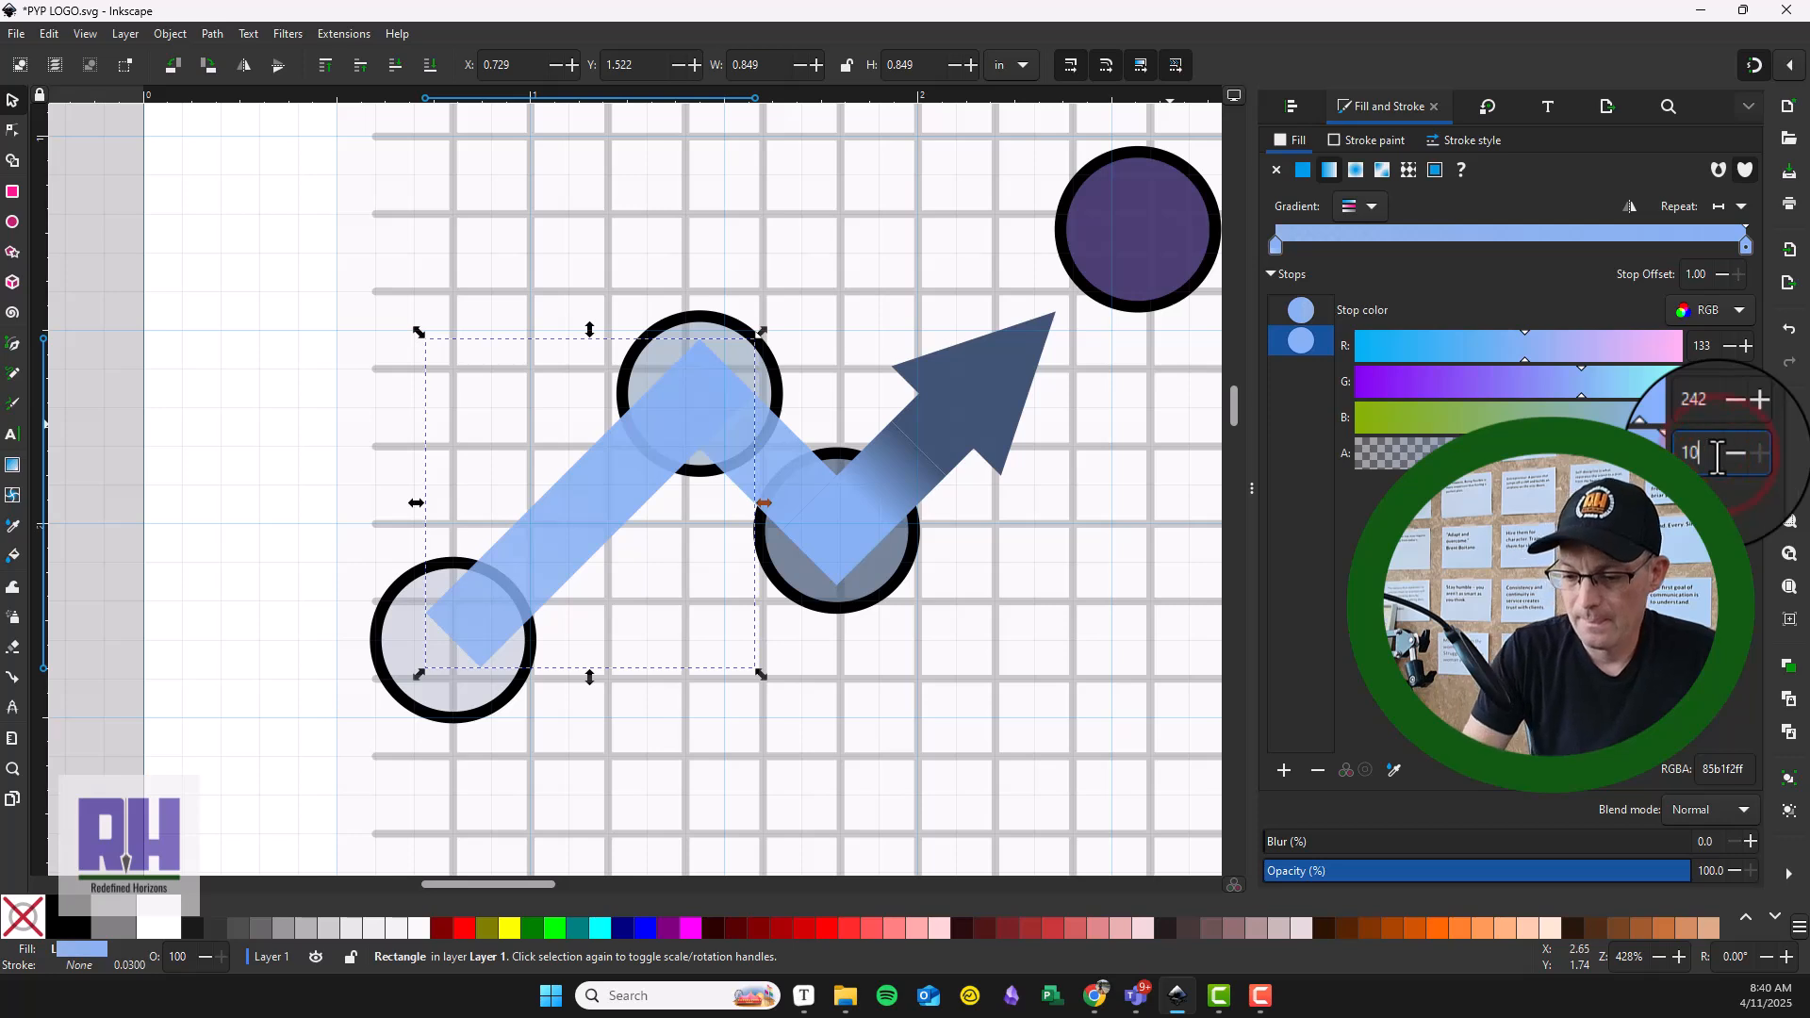
key("Return")
Step: Try an alpha of 40 on the tail segment's first gradient stop, settle on 20, and deselect the segment
left_click(1300, 311)
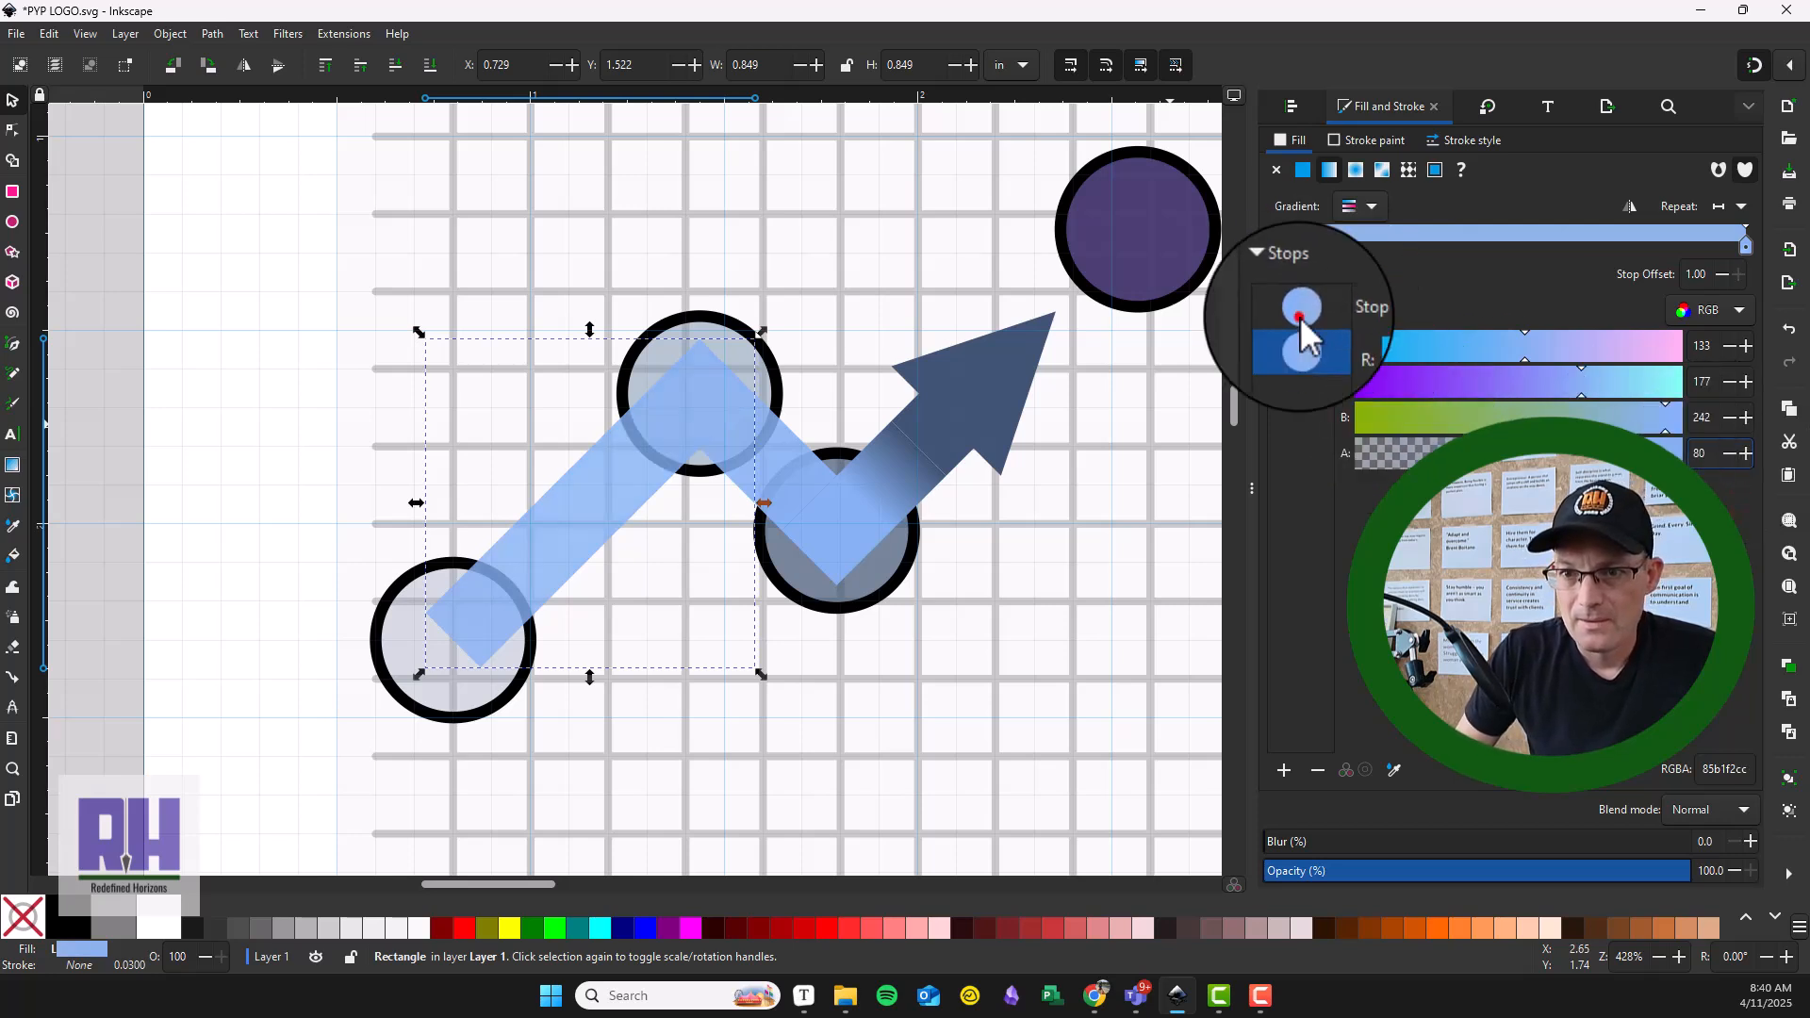
left_click(1716, 452)
type("40")
key("Return")
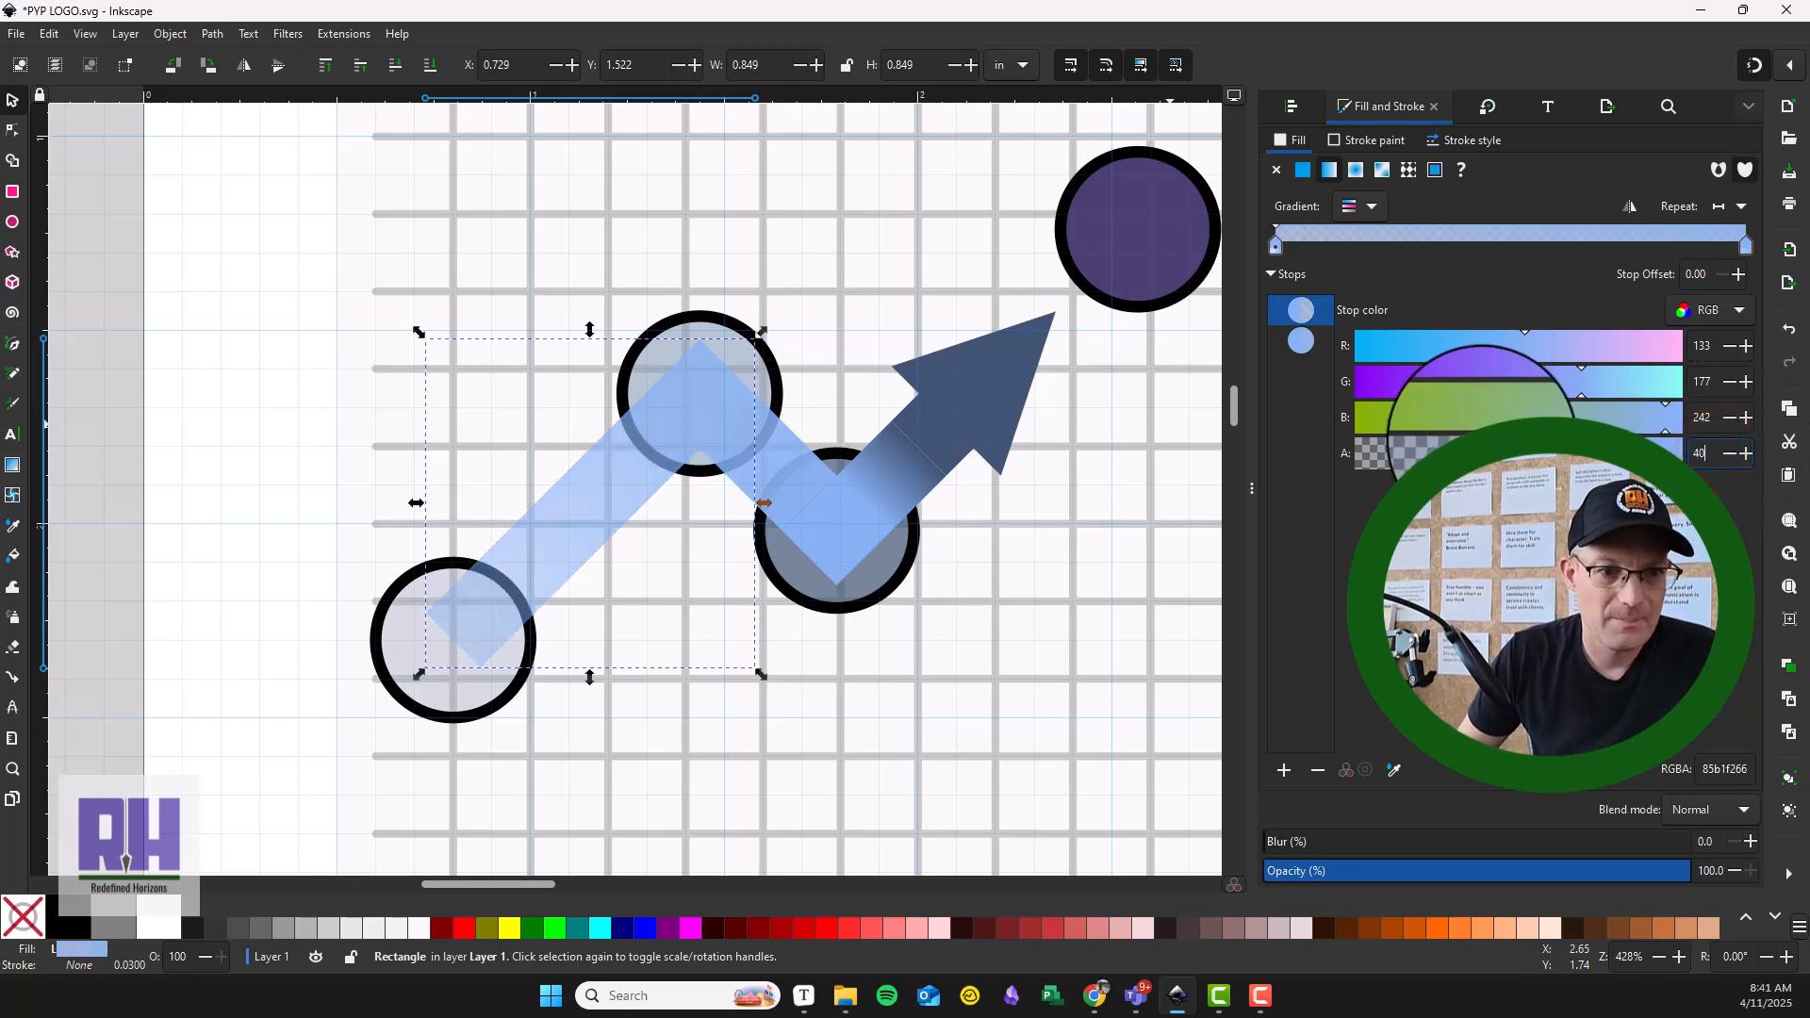
double_click(1712, 456)
type("20")
key("Return")
left_click(186, 592)
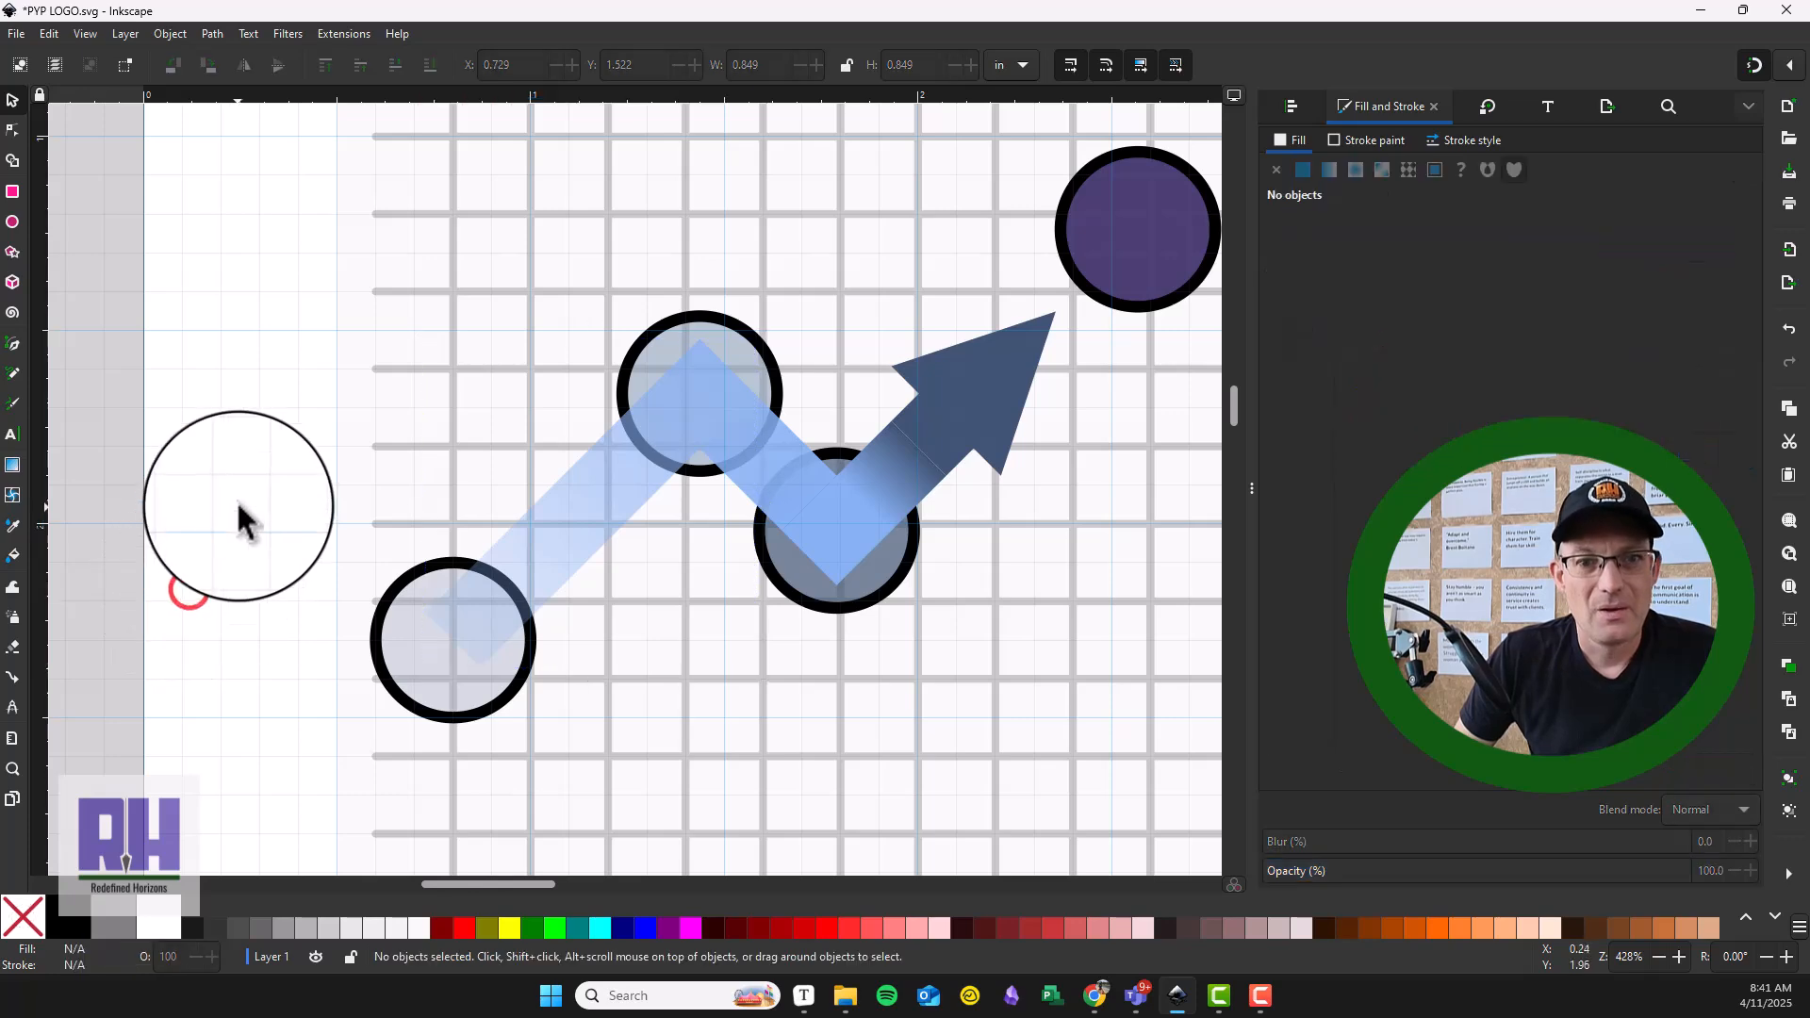
Step: Switch to Adobe Color and apply the Triad harmony to the base color #3F5473
scroll(243, 517, "down", 2, "ctrl")
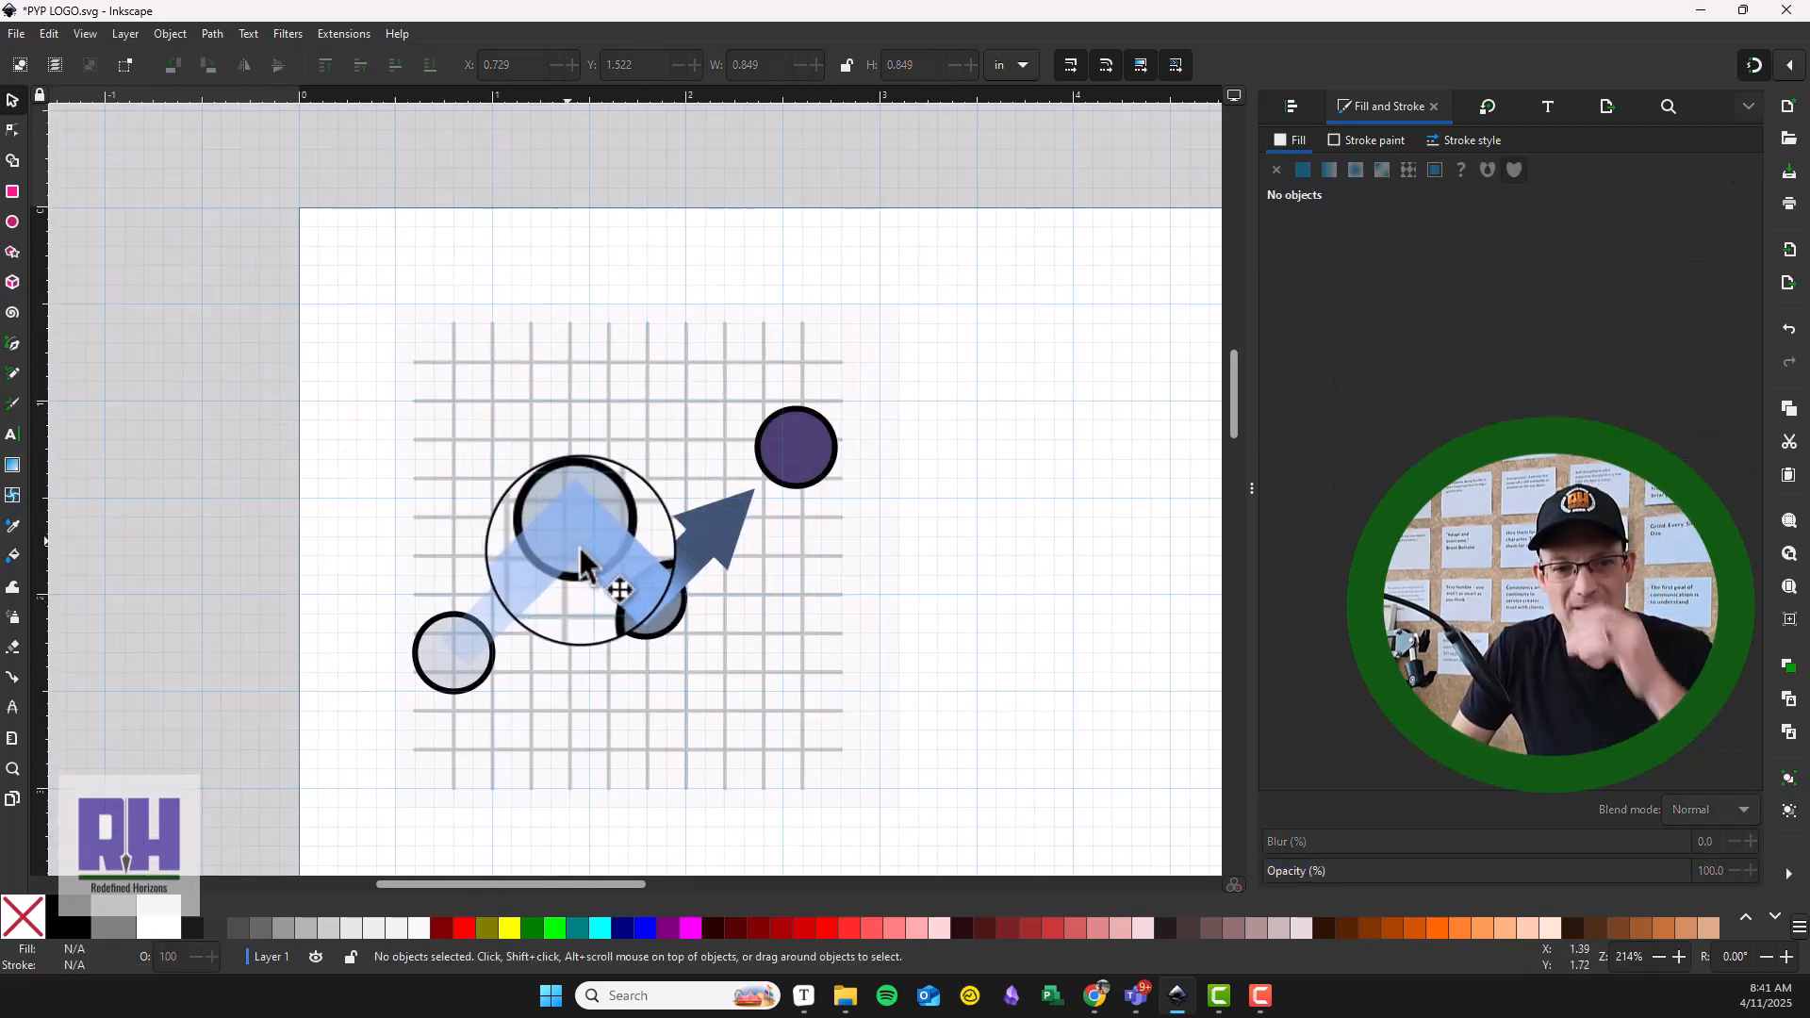
left_click_drag(993, 611, 1065, 587)
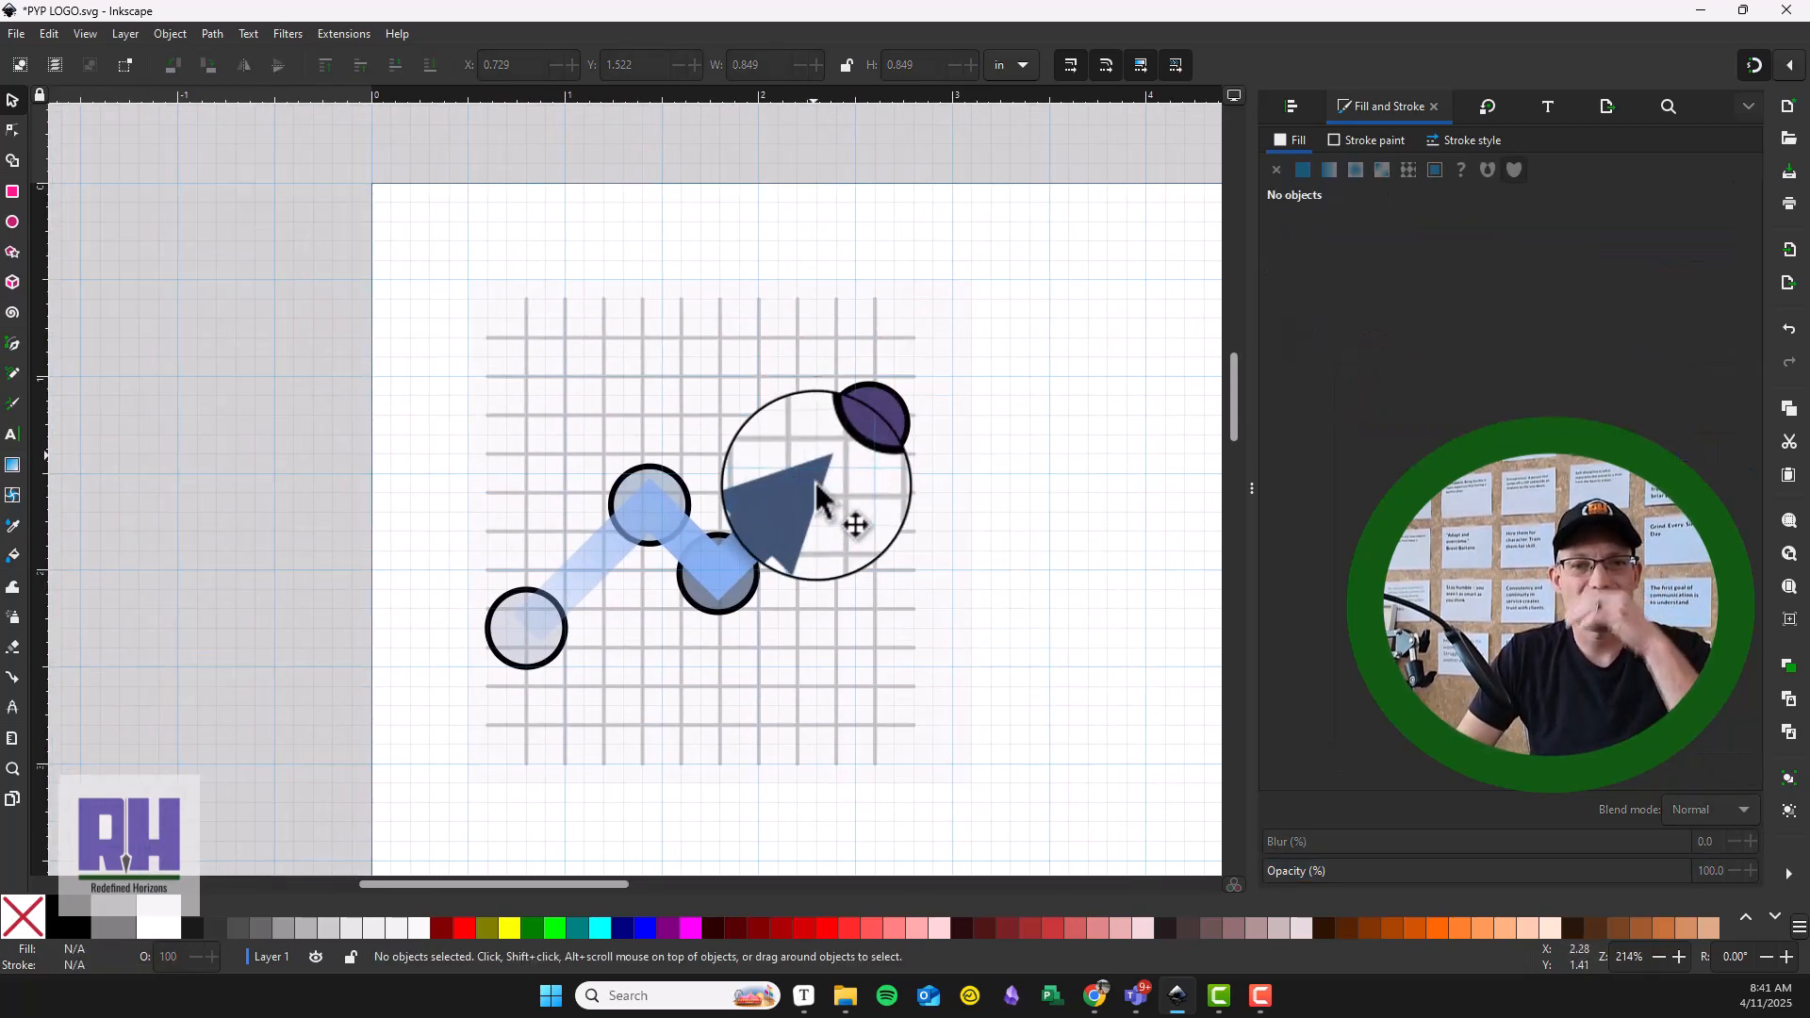
scroll(891, 452, "up", 1, "ctrl")
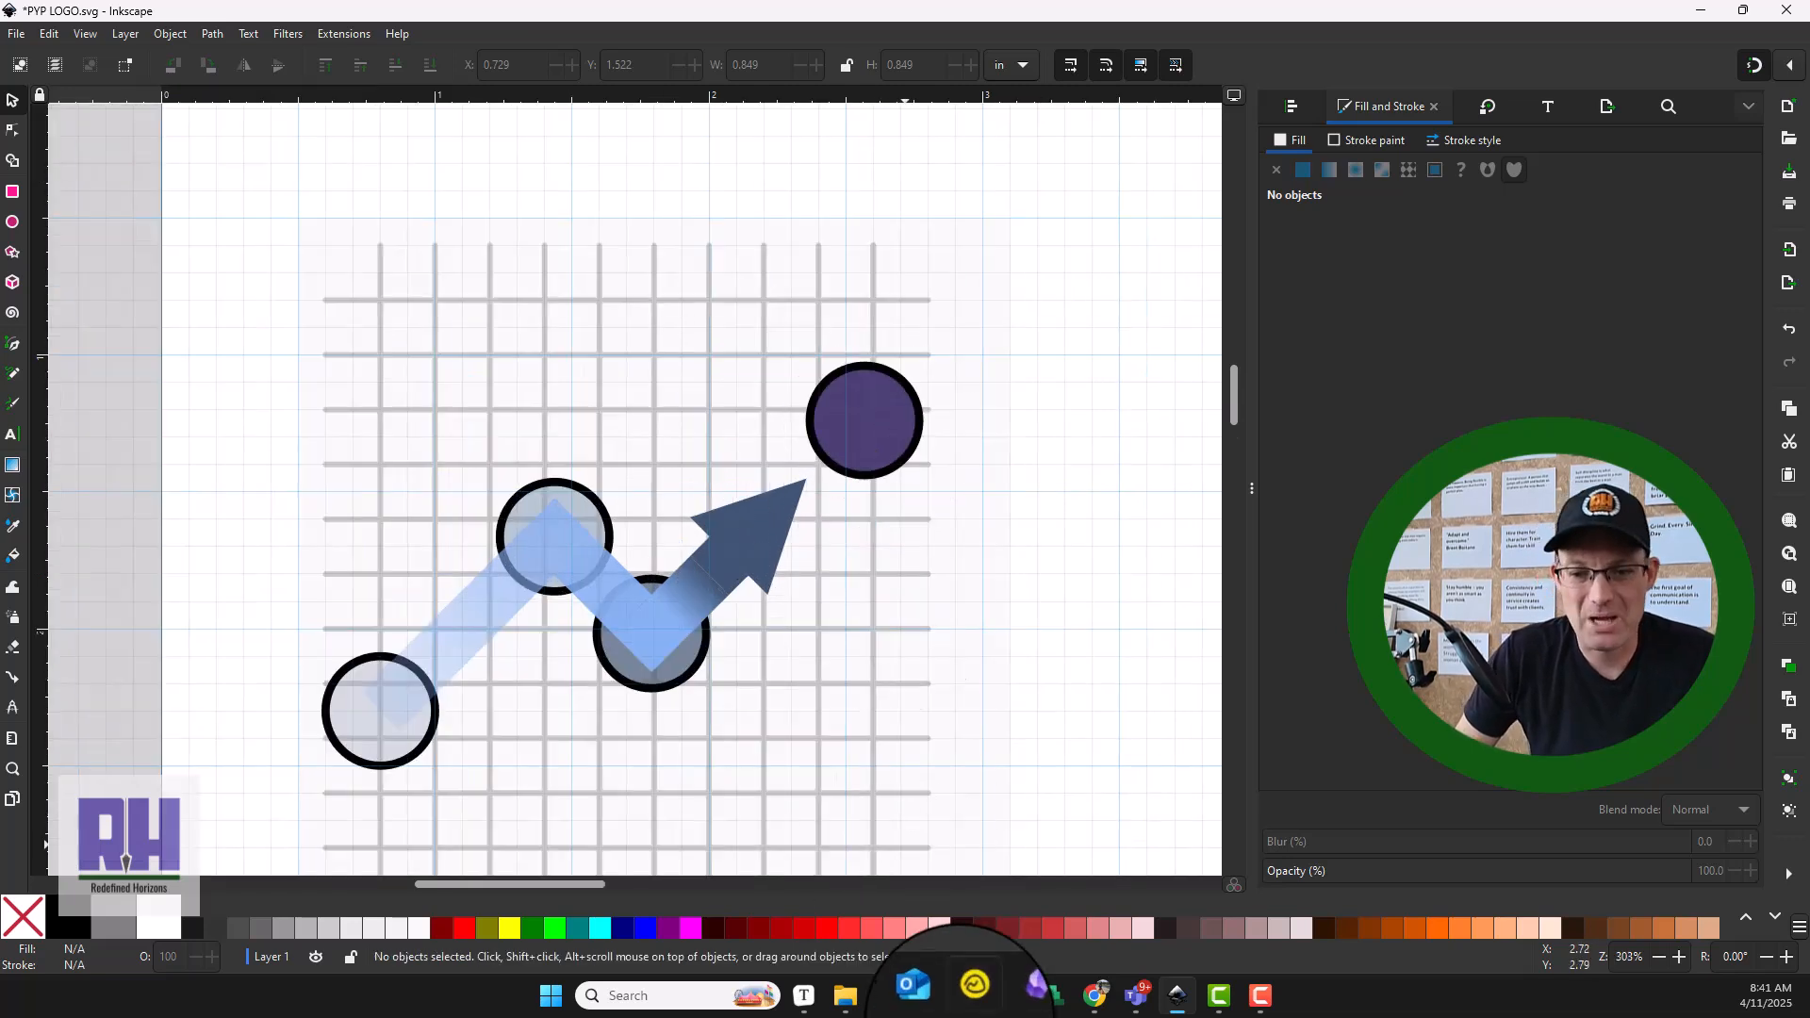
left_click(1093, 996)
mouse_move(794, 399)
left_mouse_down()
mouse_move(856, 495)
mouse_move(711, 513)
mouse_move(760, 528)
mouse_move(775, 464)
left_mouse_up()
left_click(75, 283)
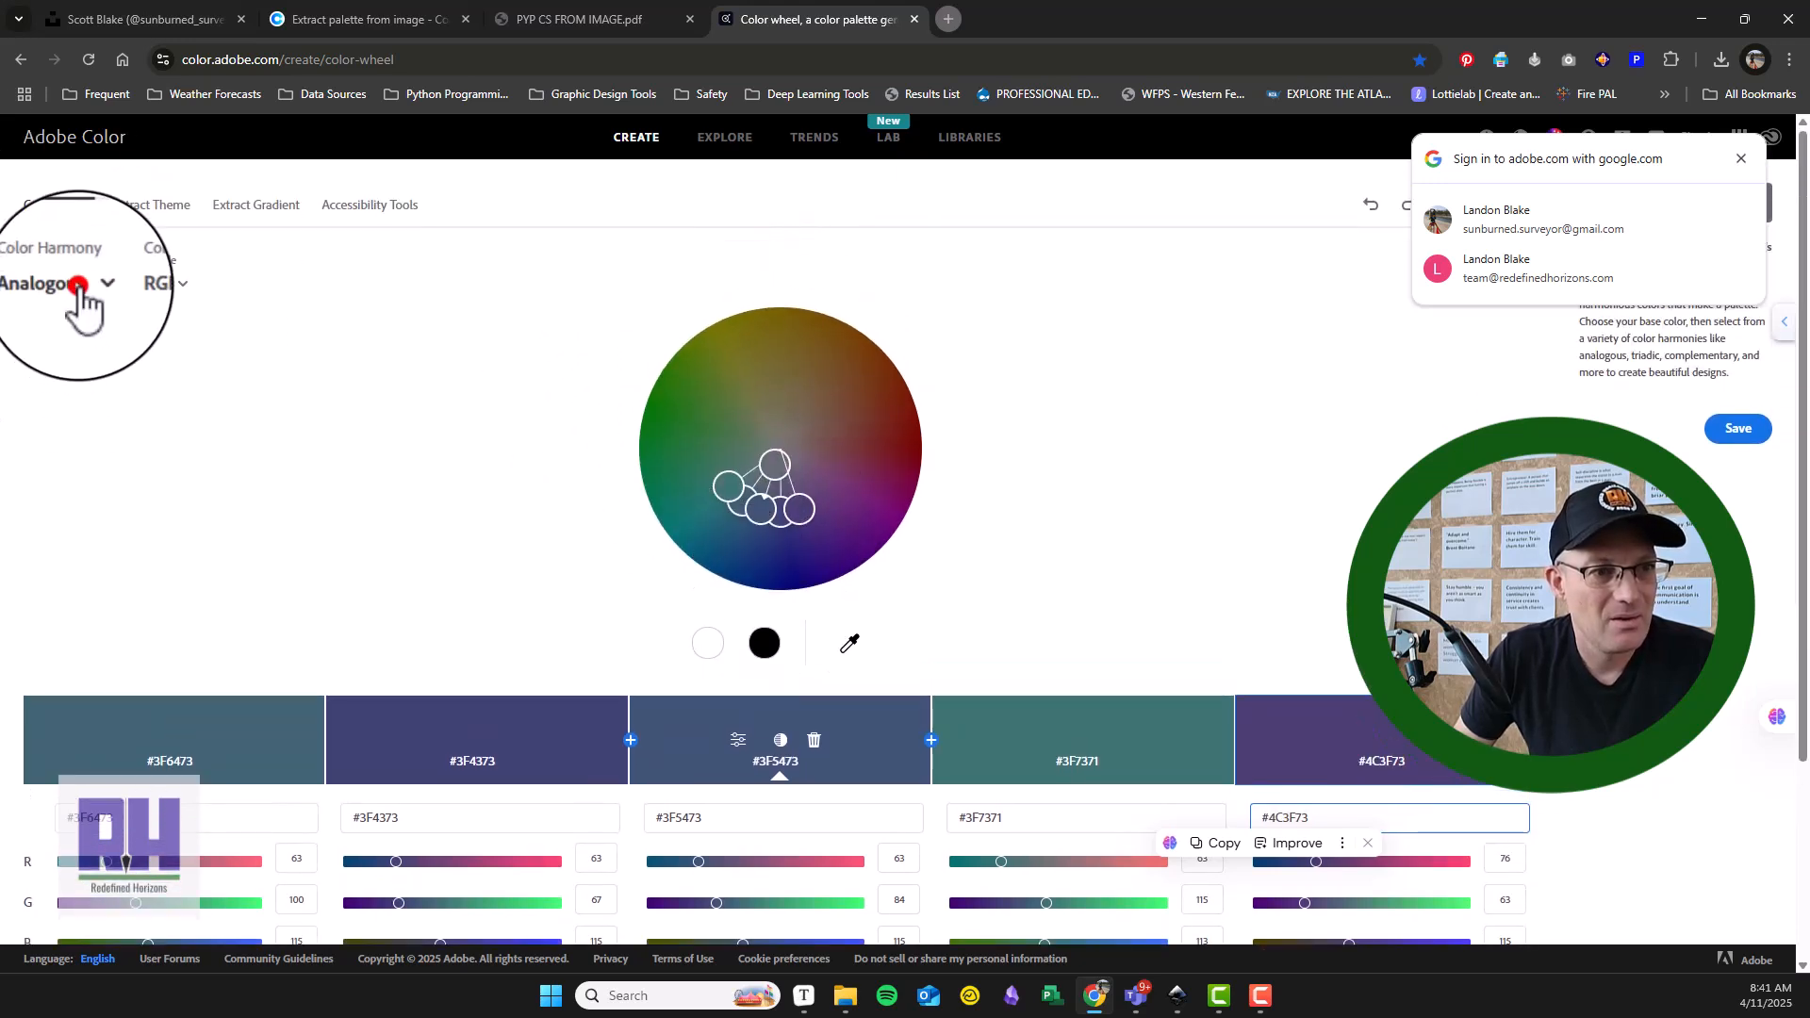
left_click(77, 386)
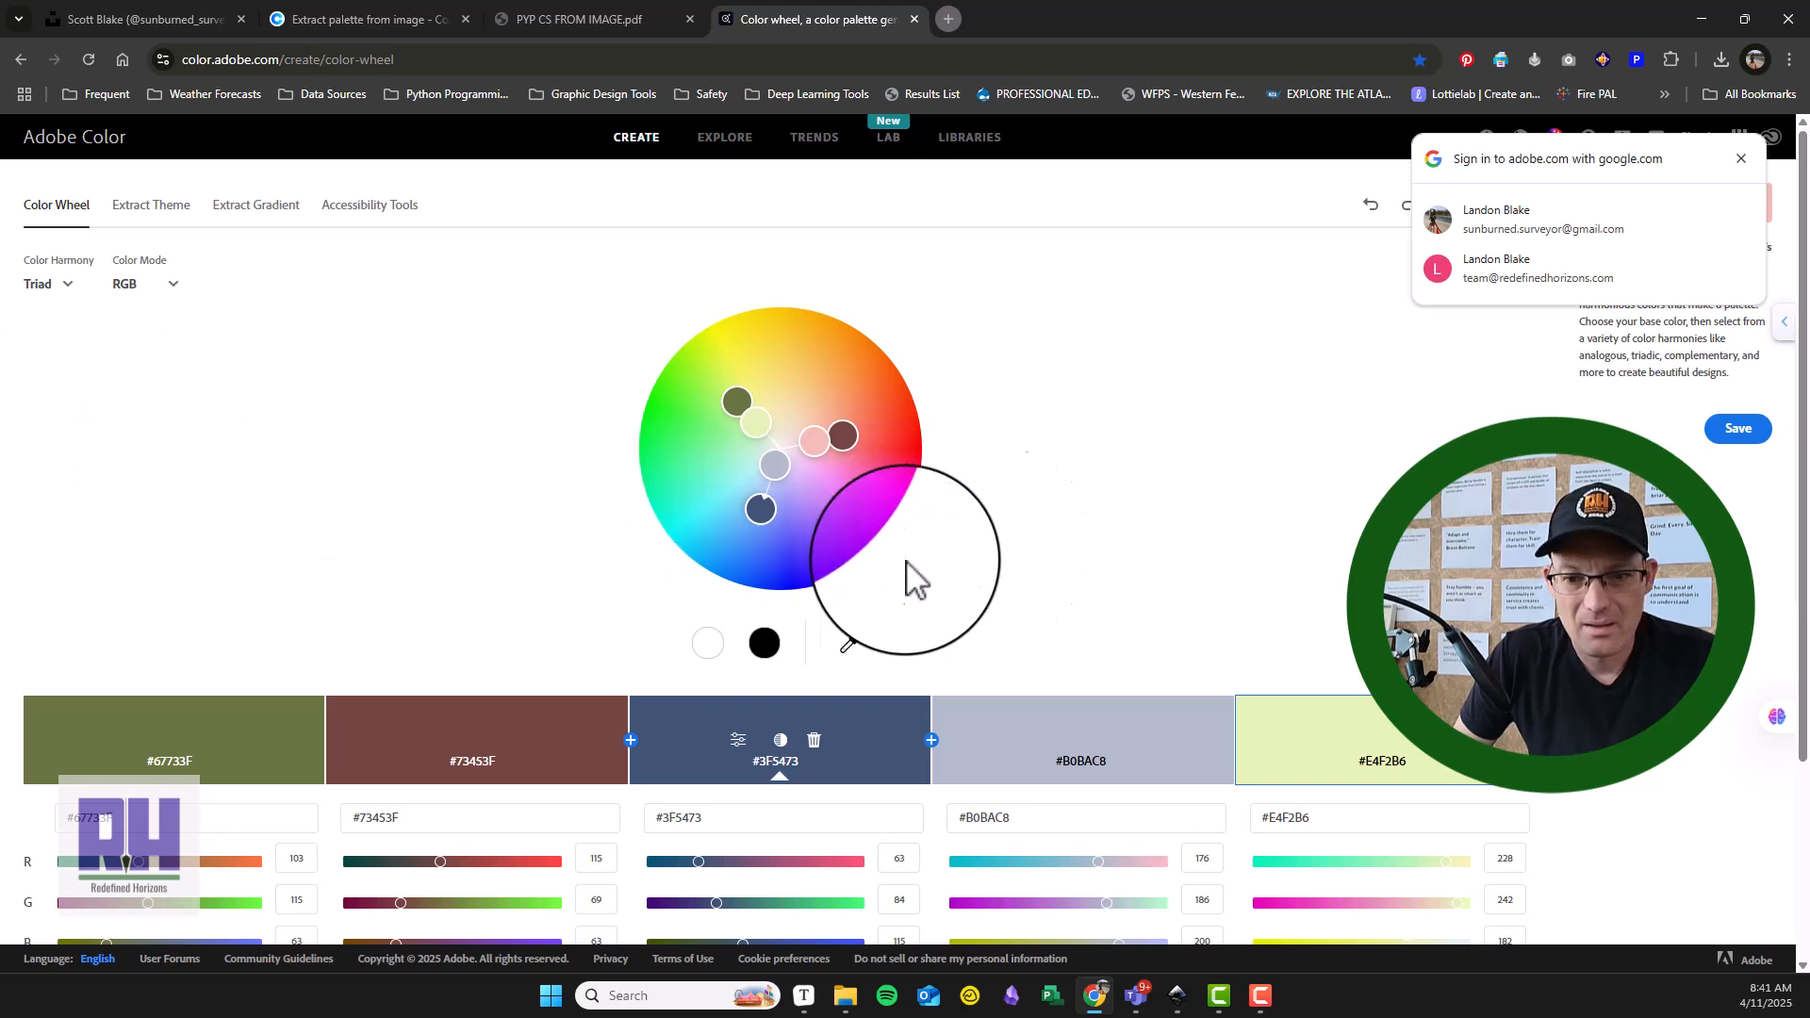
Step: Look over the Triad swatches and copy the pale yellow-green swatch's hex value E4F2B6
left_click_drag(790, 439, 816, 443)
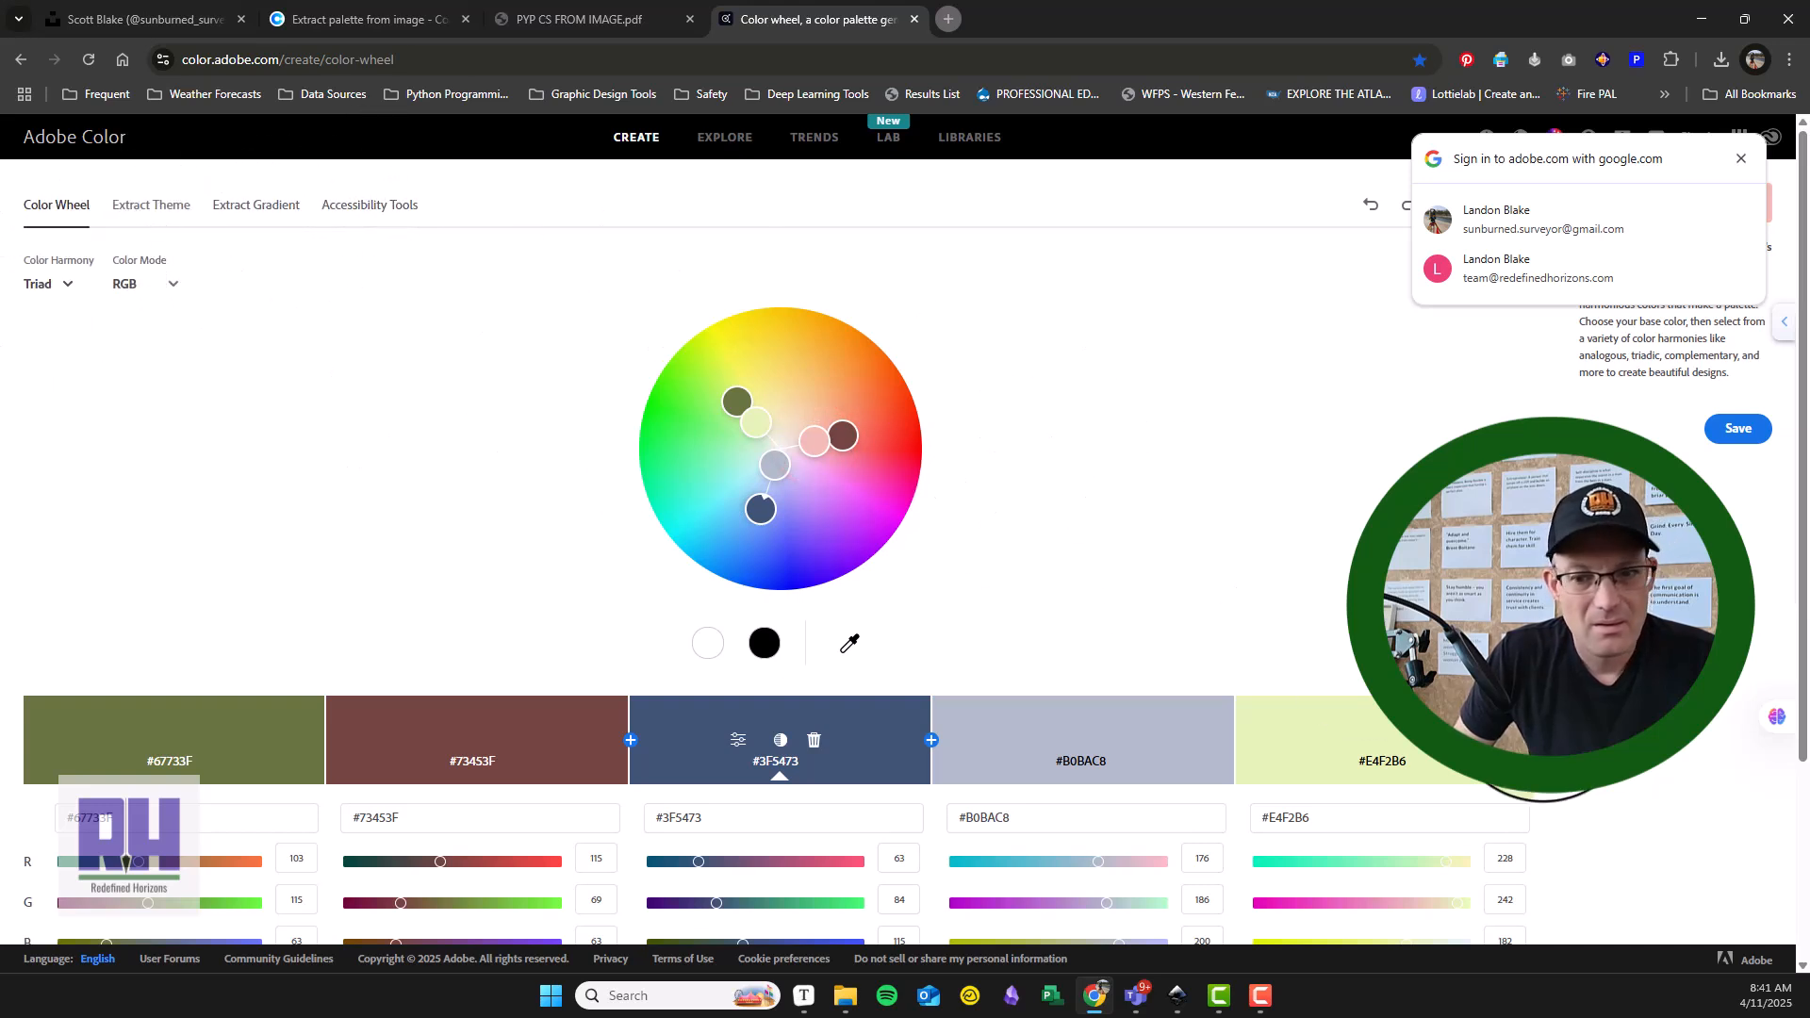
scroll(716, 471, "down", 2)
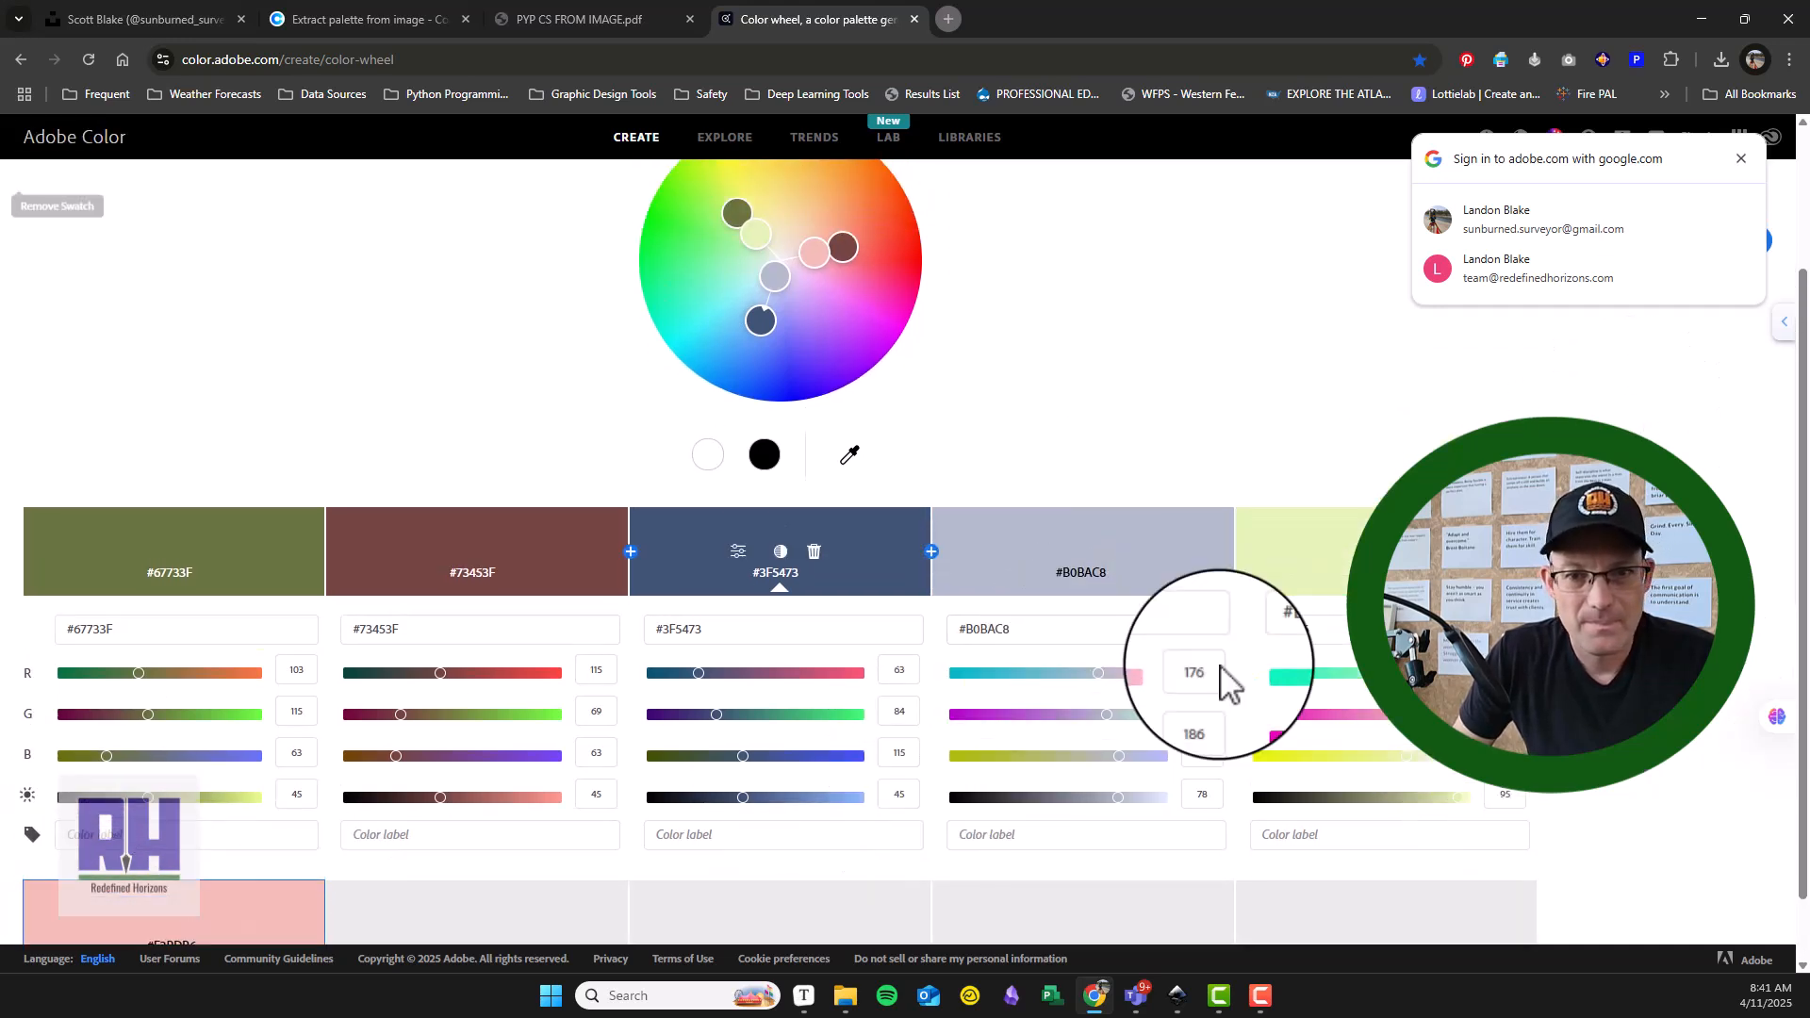
scroll(1423, 806, "up", 2)
mouse_move(1376, 755)
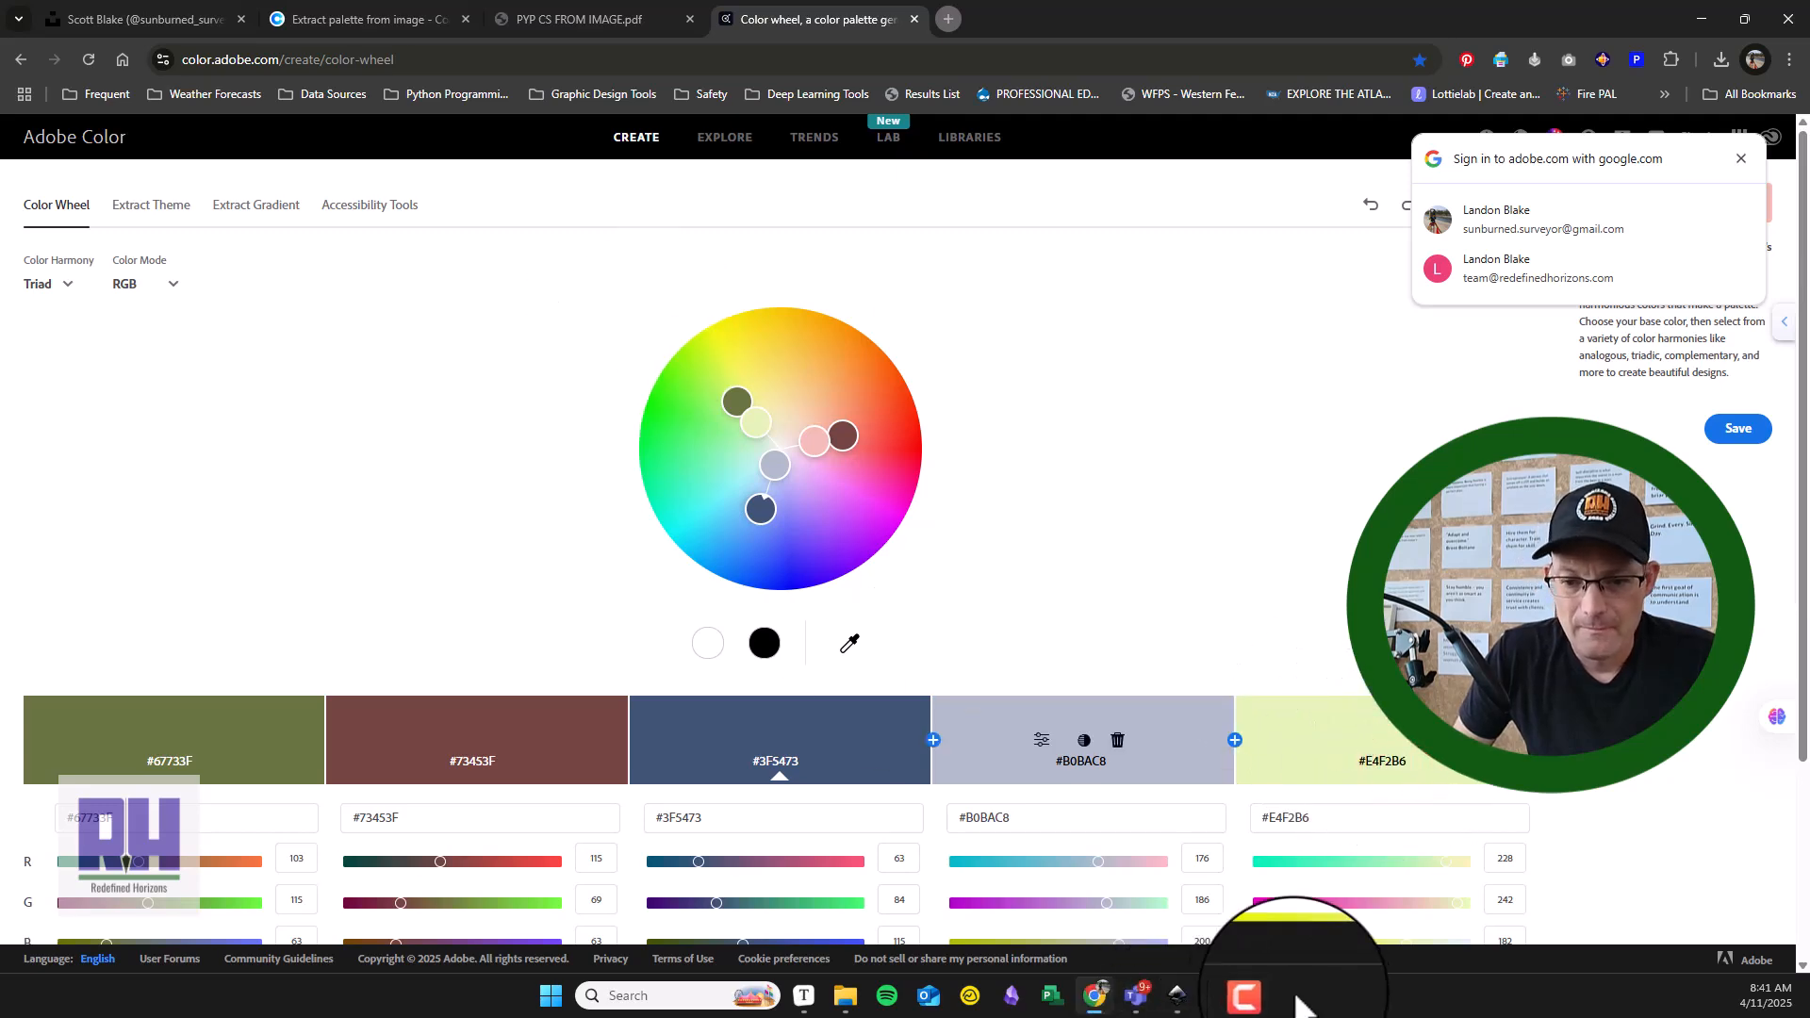
Step: Switch to Inkscape, set the flat fill of the circle beyond the arrowhead to E4F2B6, and deselect it
left_click(1178, 995)
left_click(882, 458)
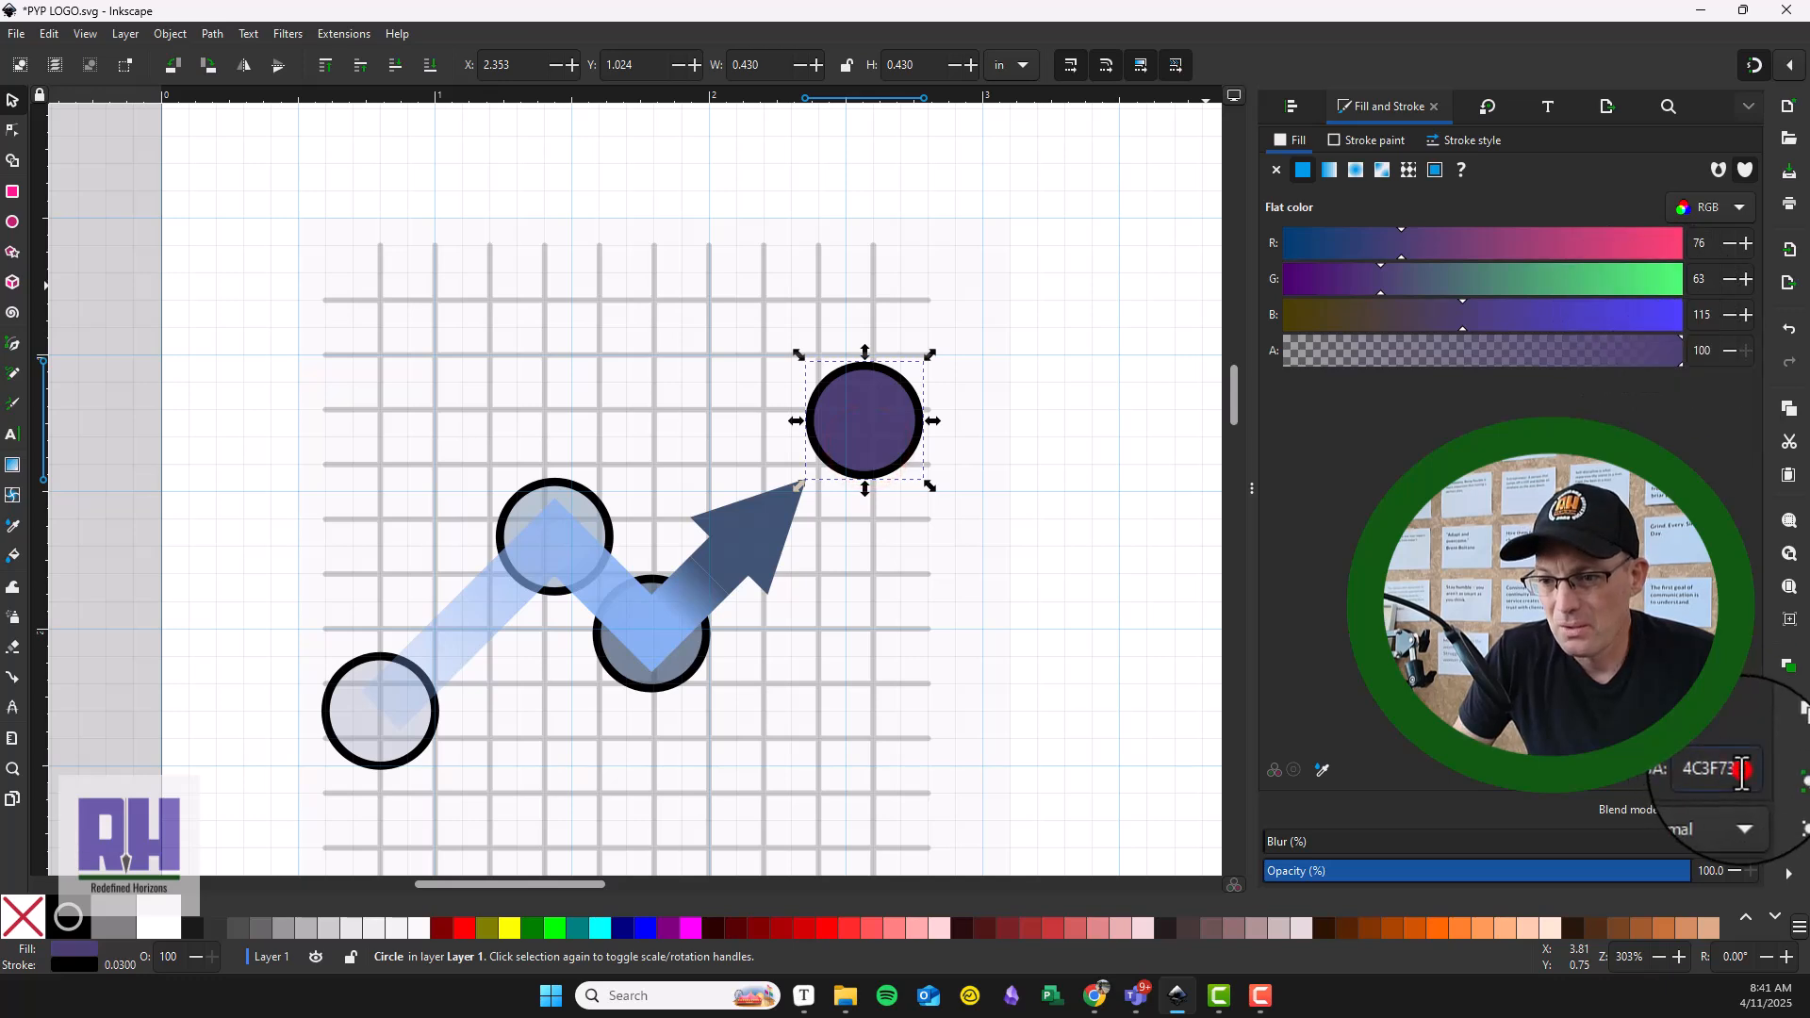
key("BackSpace")
type("E4F2B6")
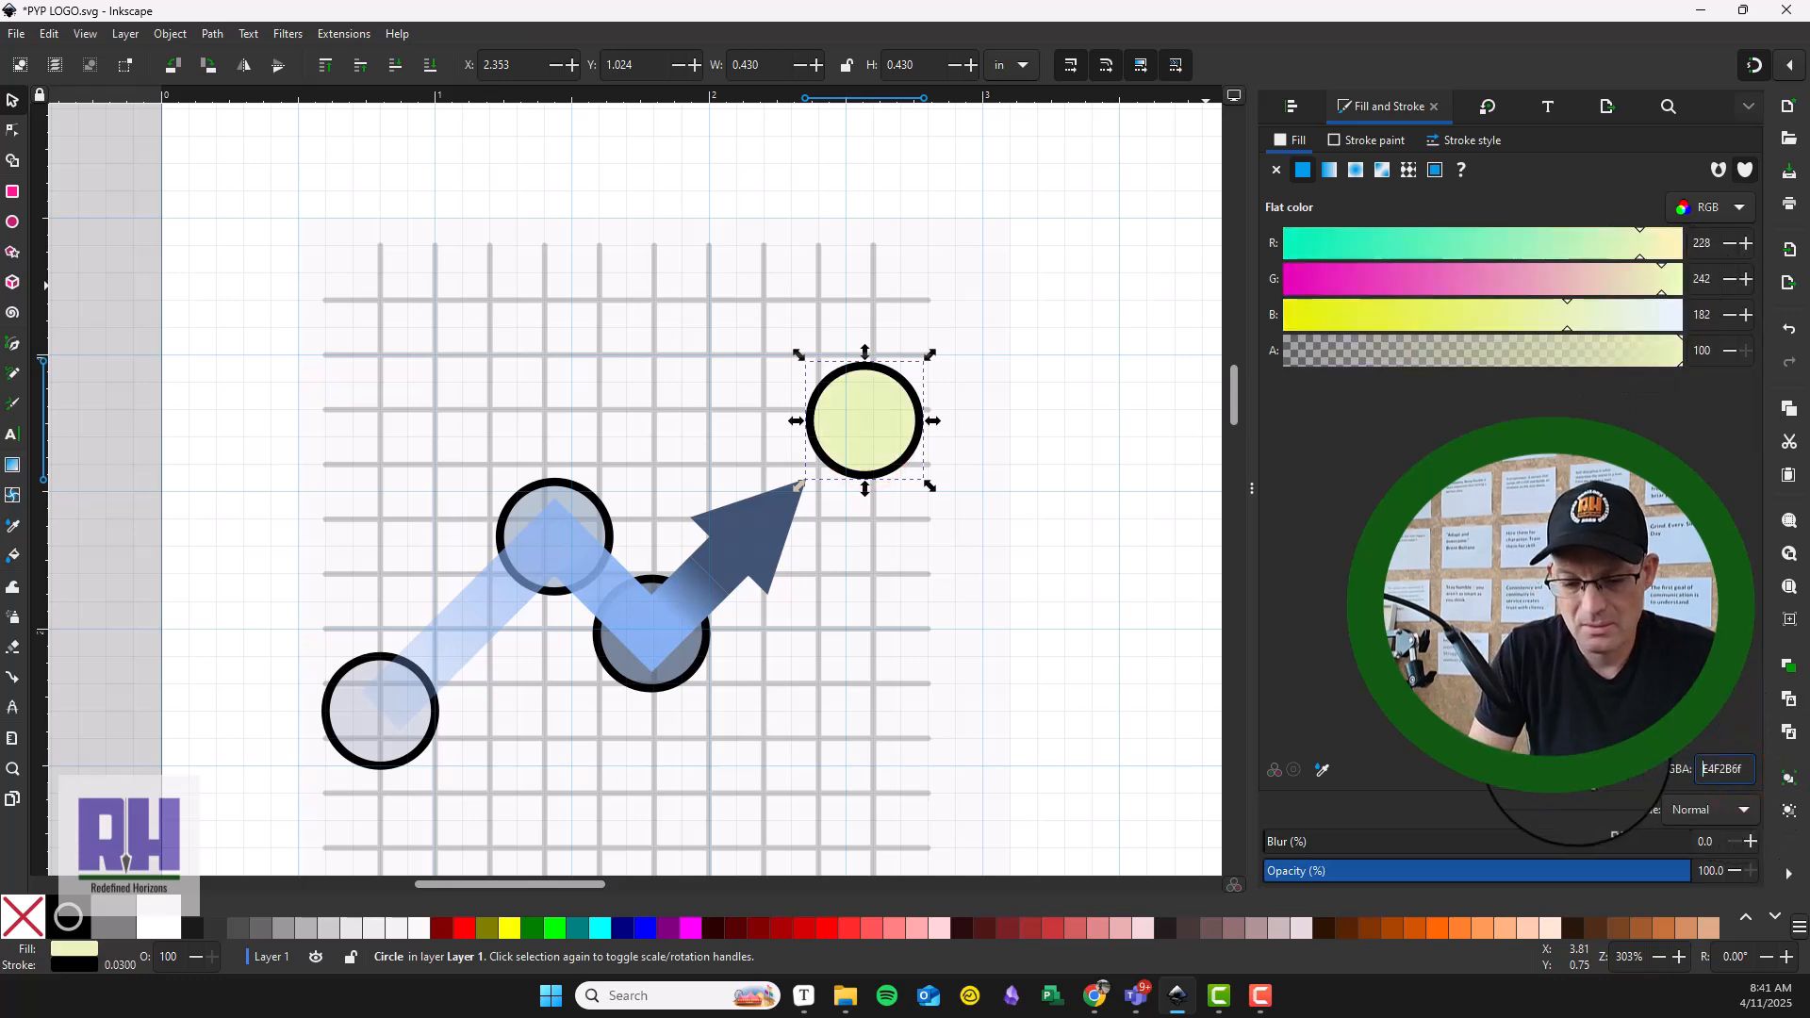
type("f")
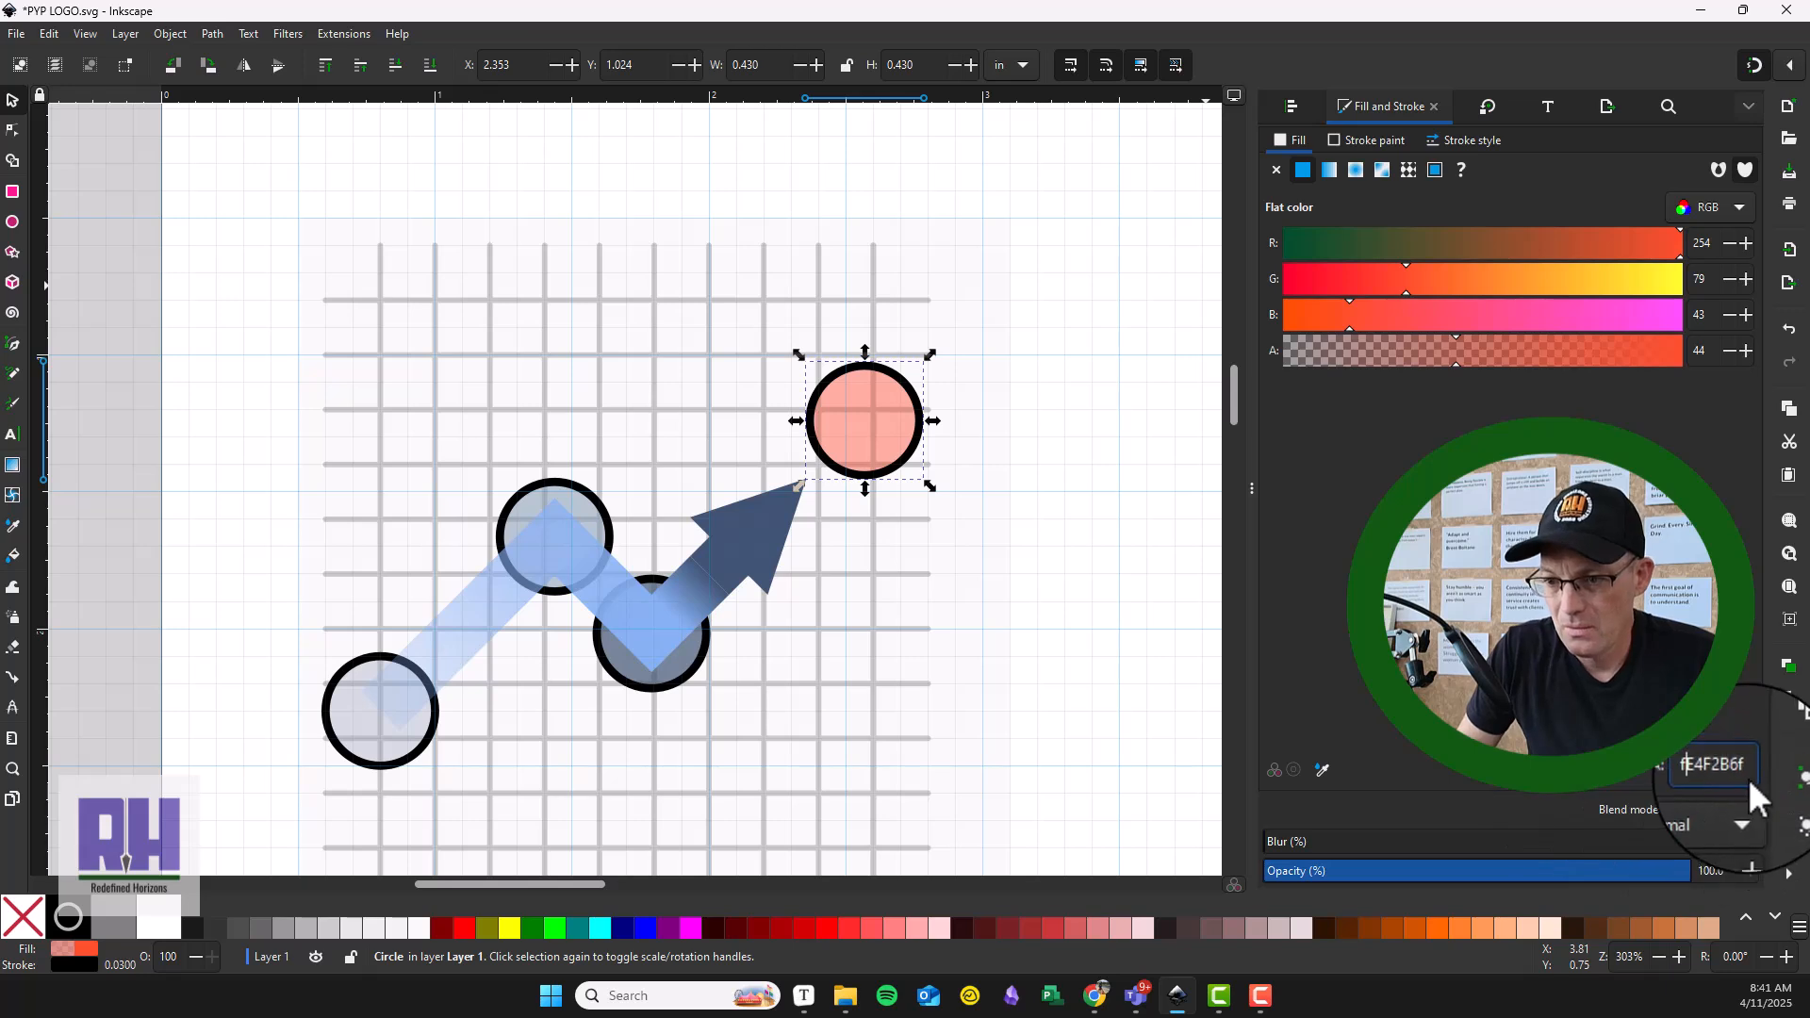
left_click_drag(1746, 770, 1665, 772)
type("E4F2B6")
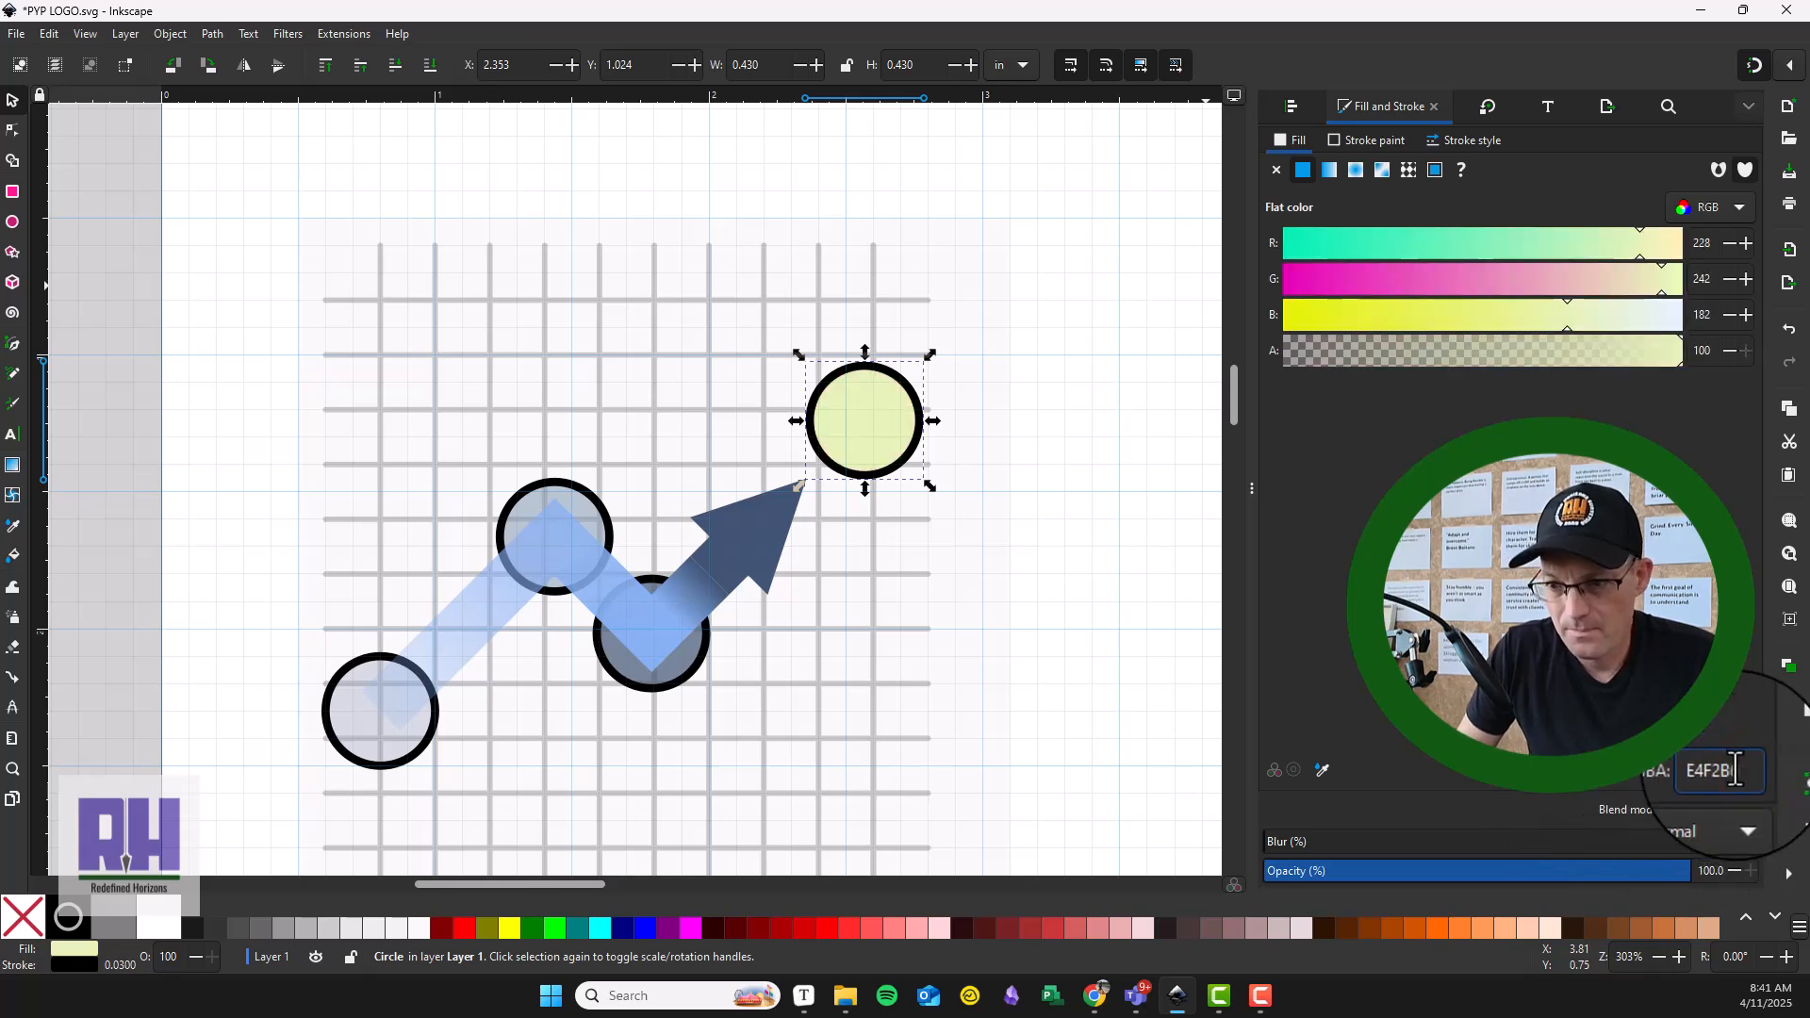
left_click(1113, 598)
scroll(1107, 536, "down", 2)
scroll(1104, 530, "up", 2)
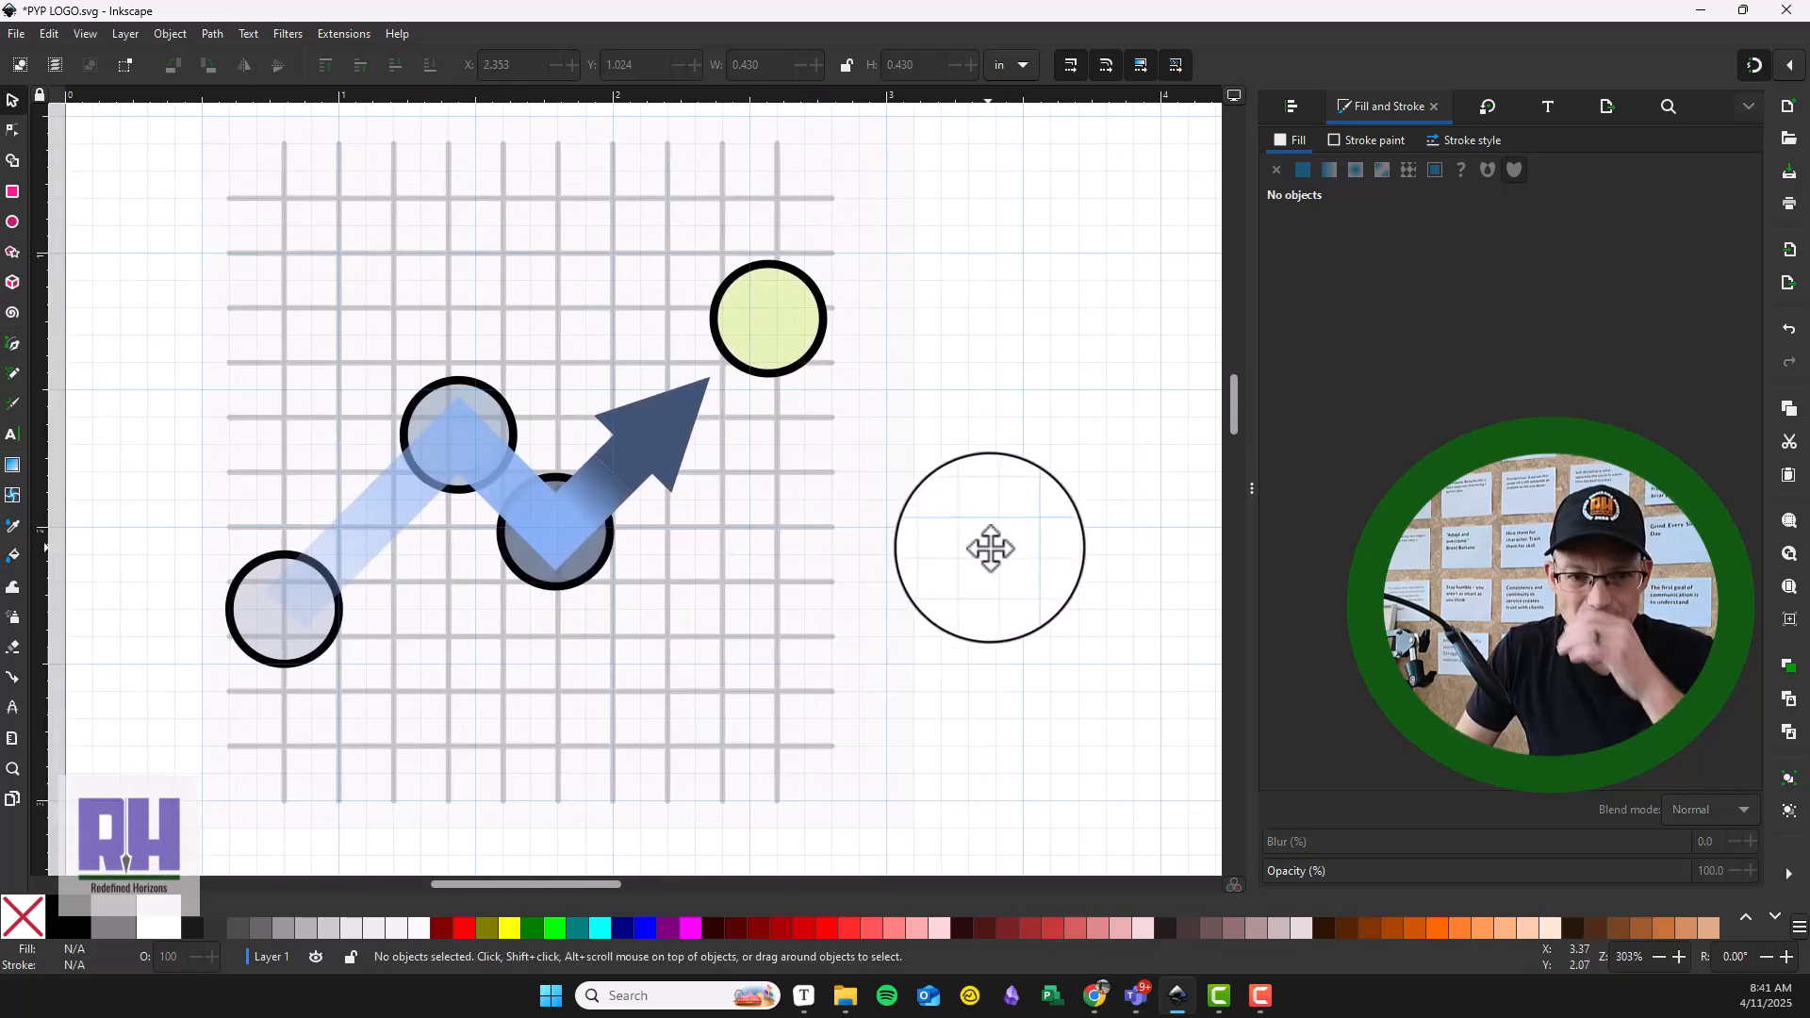
left_click_drag(988, 548, 1024, 555)
left_click_drag(990, 265, 1034, 297)
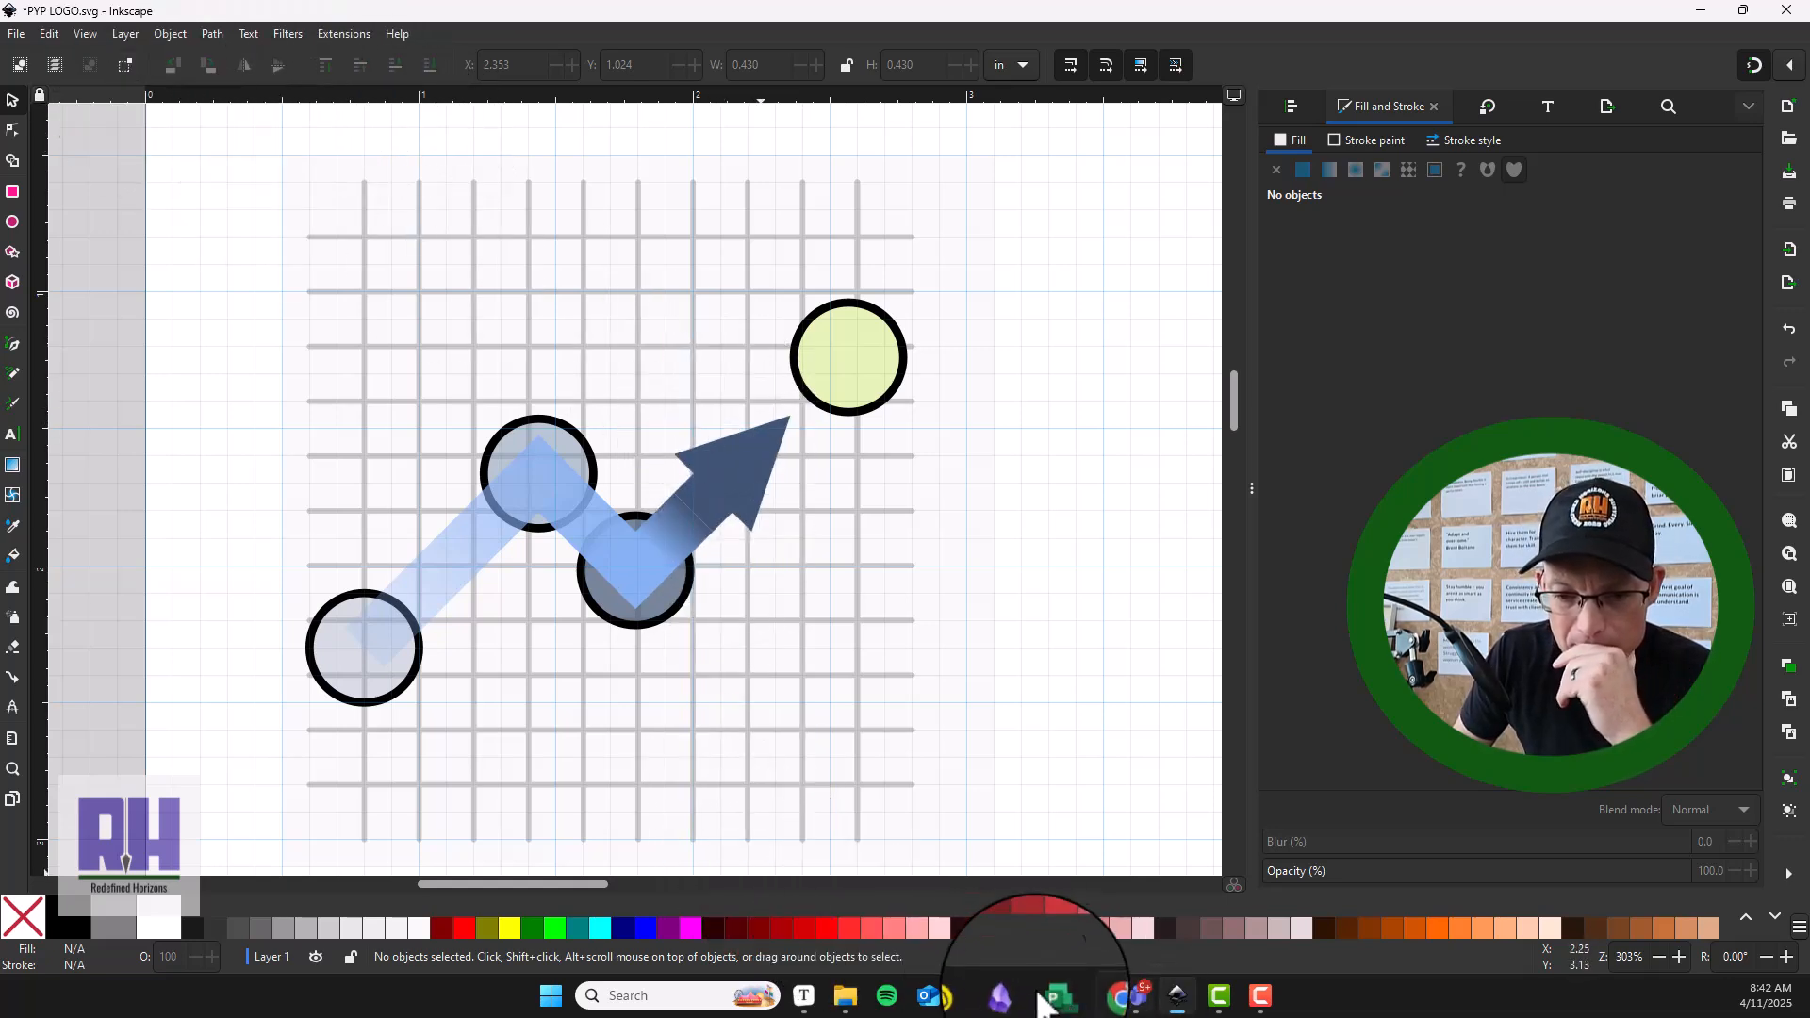
left_click(1258, 995)
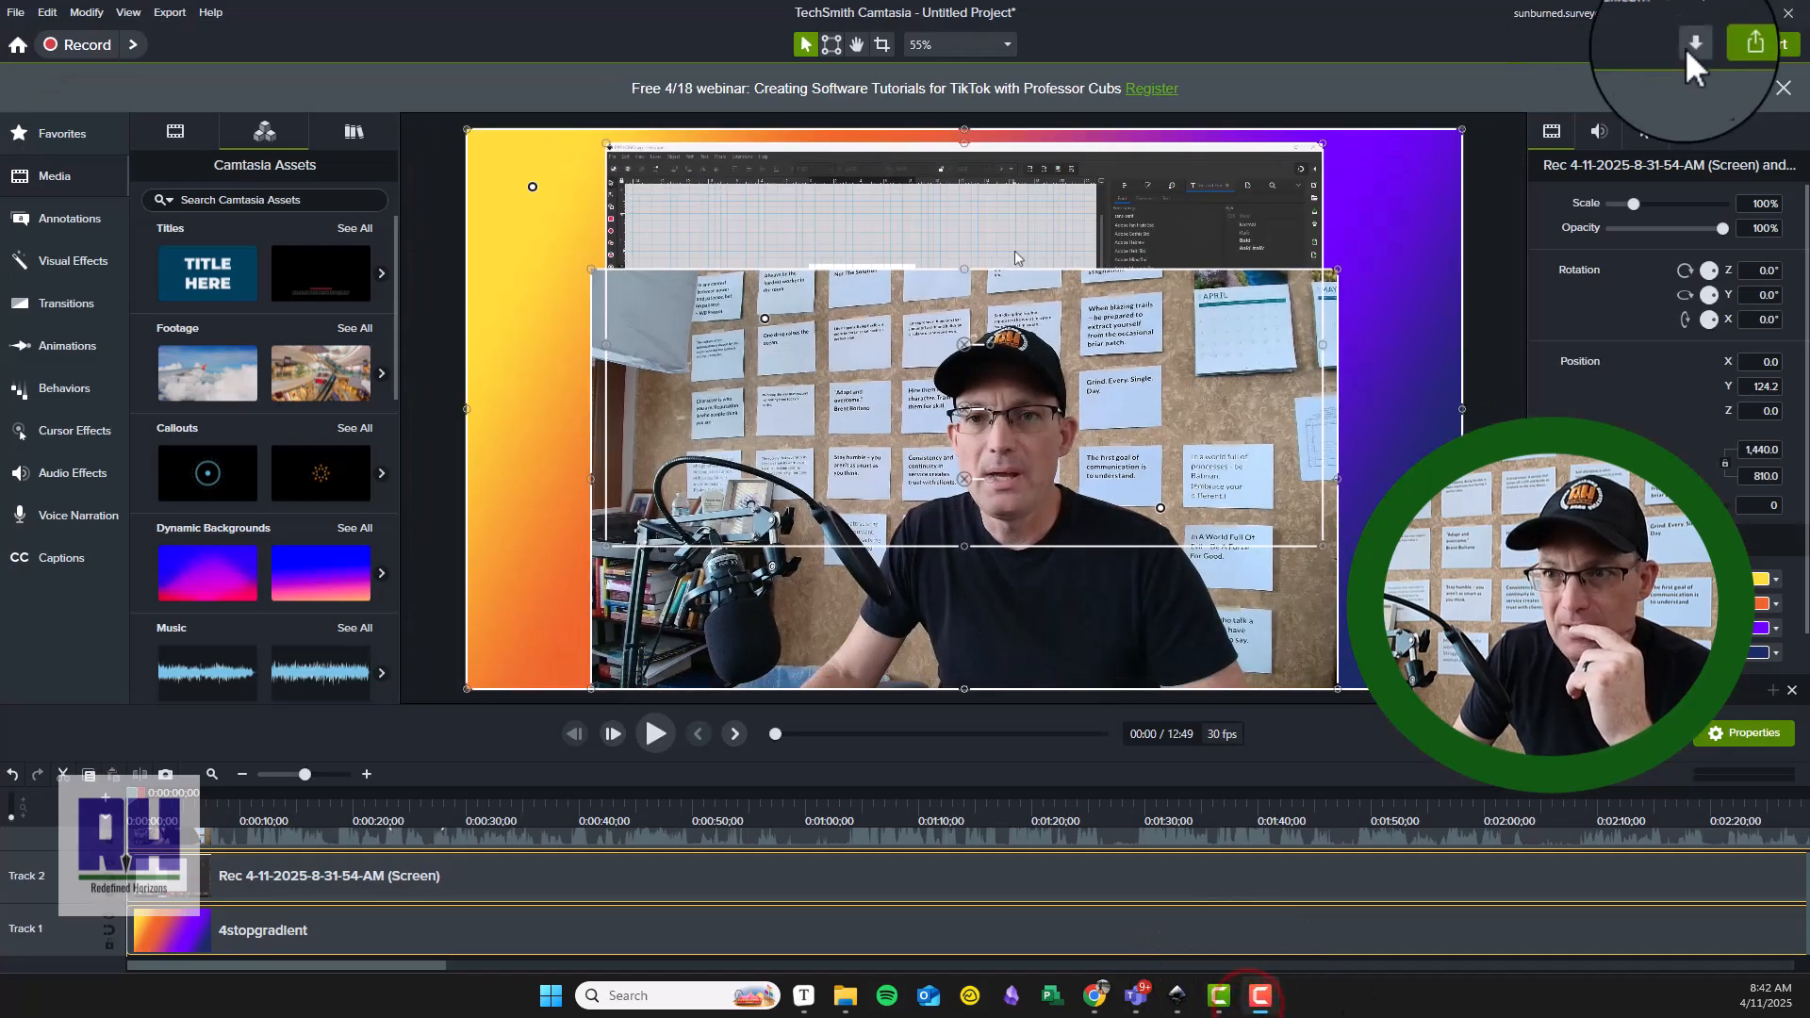
left_click(1259, 995)
left_click(1259, 997)
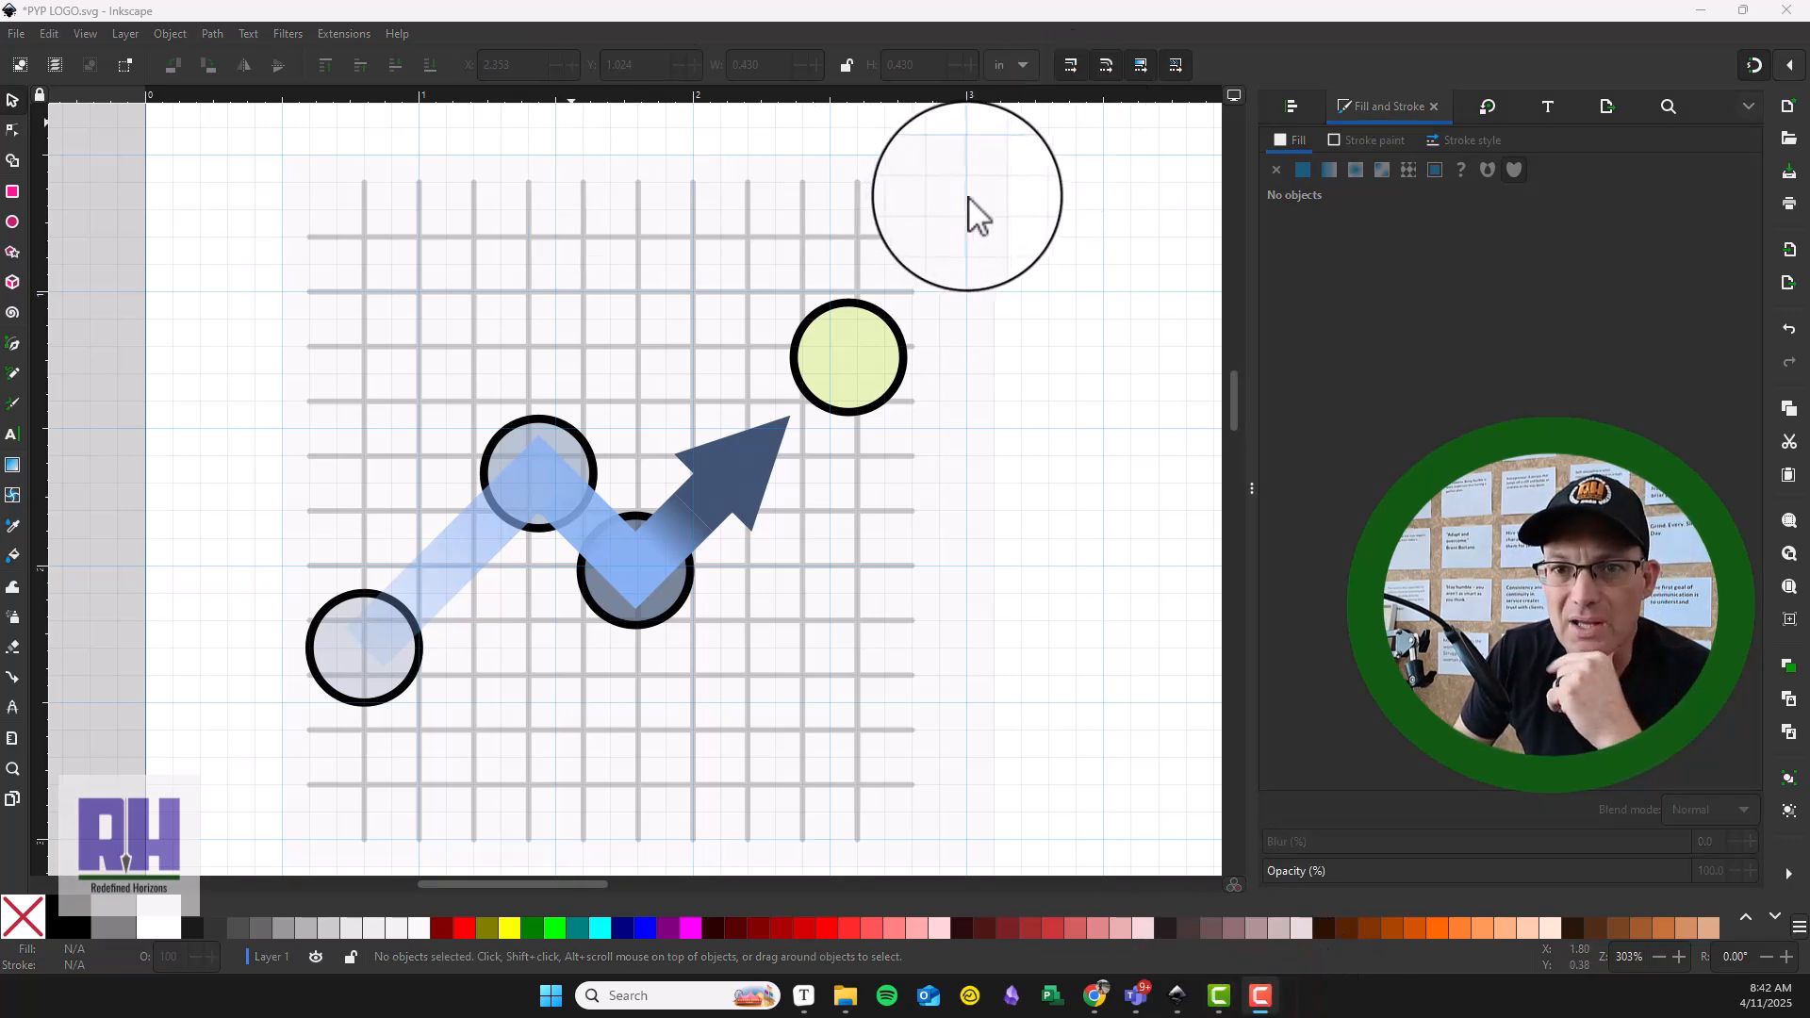
left_click(1401, 189)
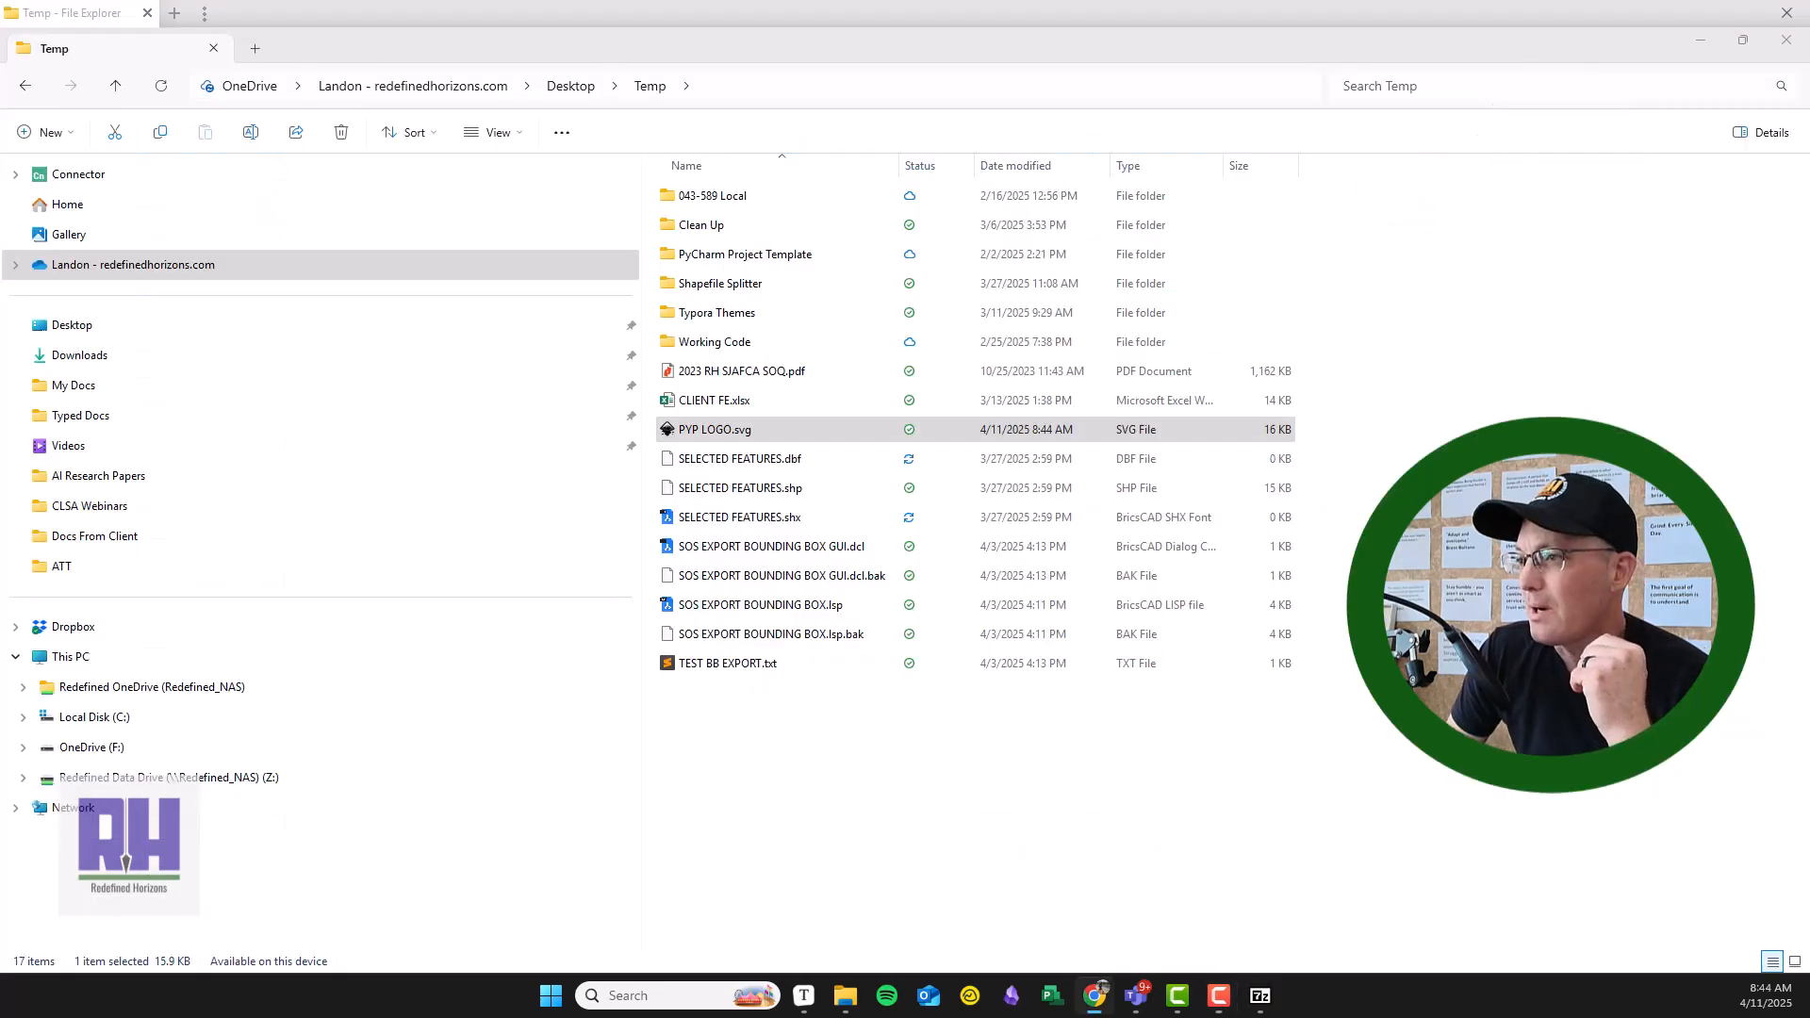
Step: Switch to Google Fonts, review the selected Archivo Narrow family, and open its specimen page to examine the styles
left_click_drag(1292, 142, 1284, 0)
key("alt+Left")
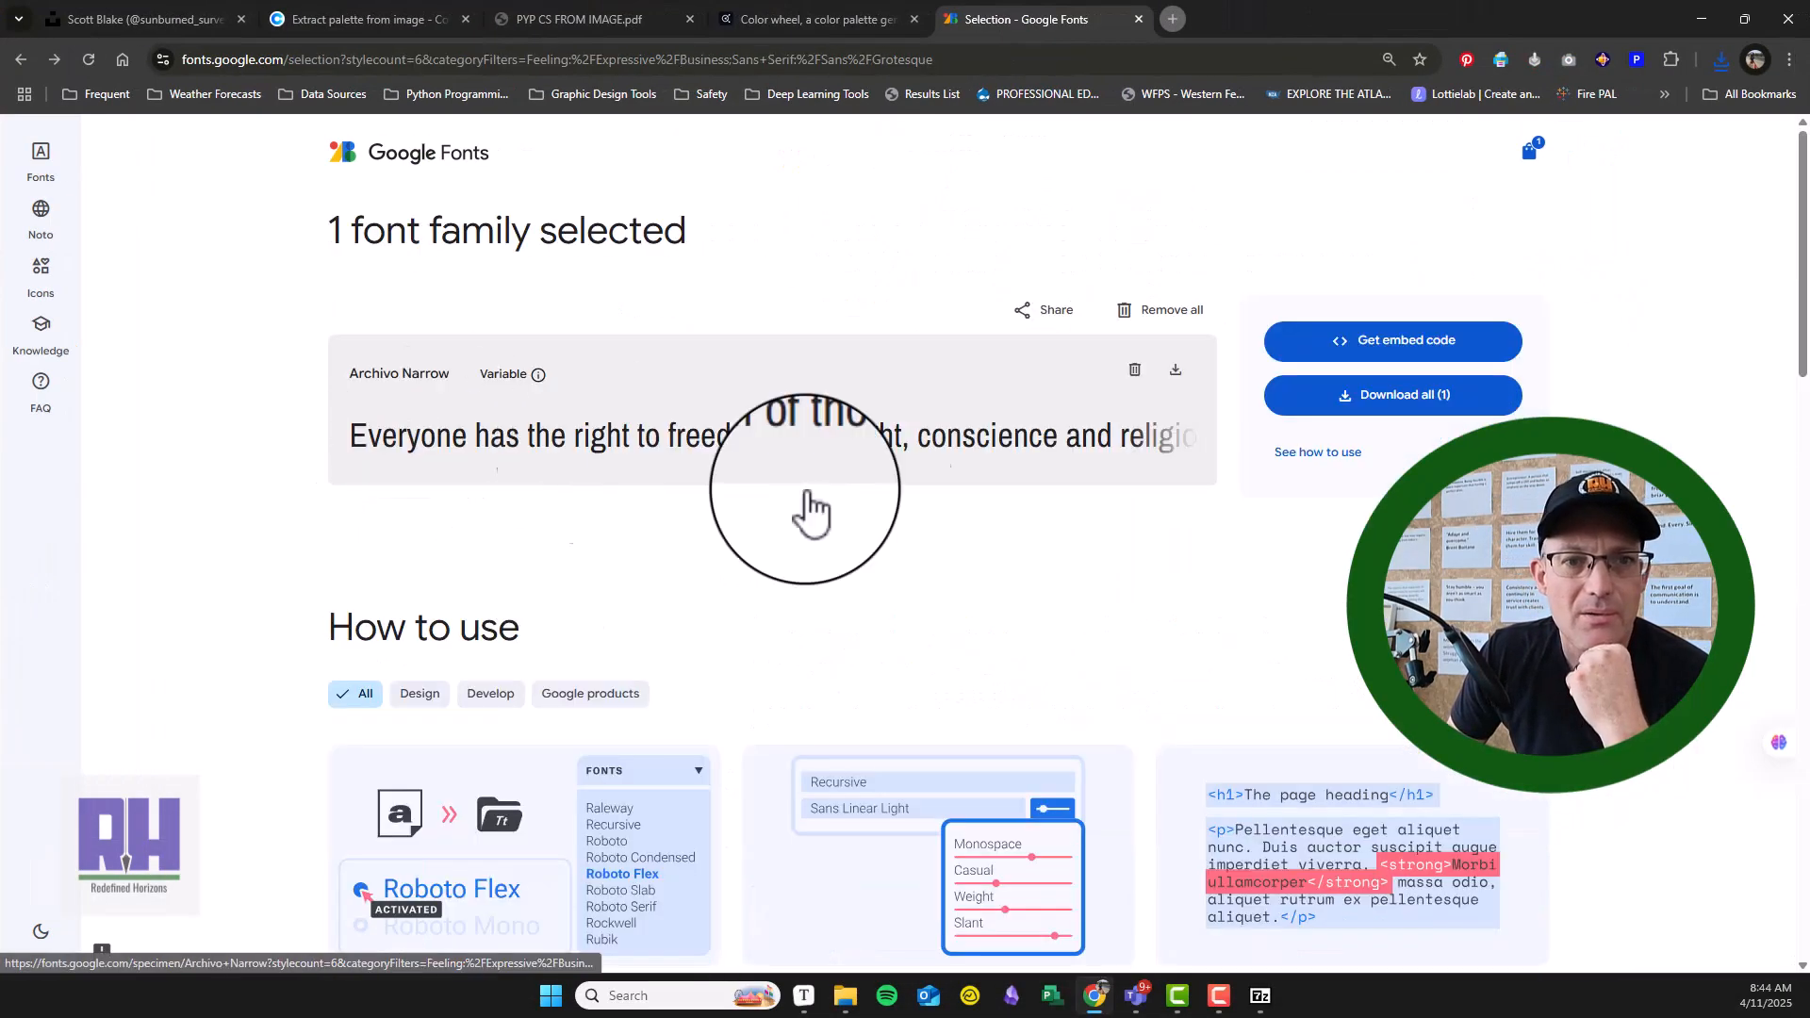
scroll(503, 632, "down", 5)
scroll(477, 647, "up", 5)
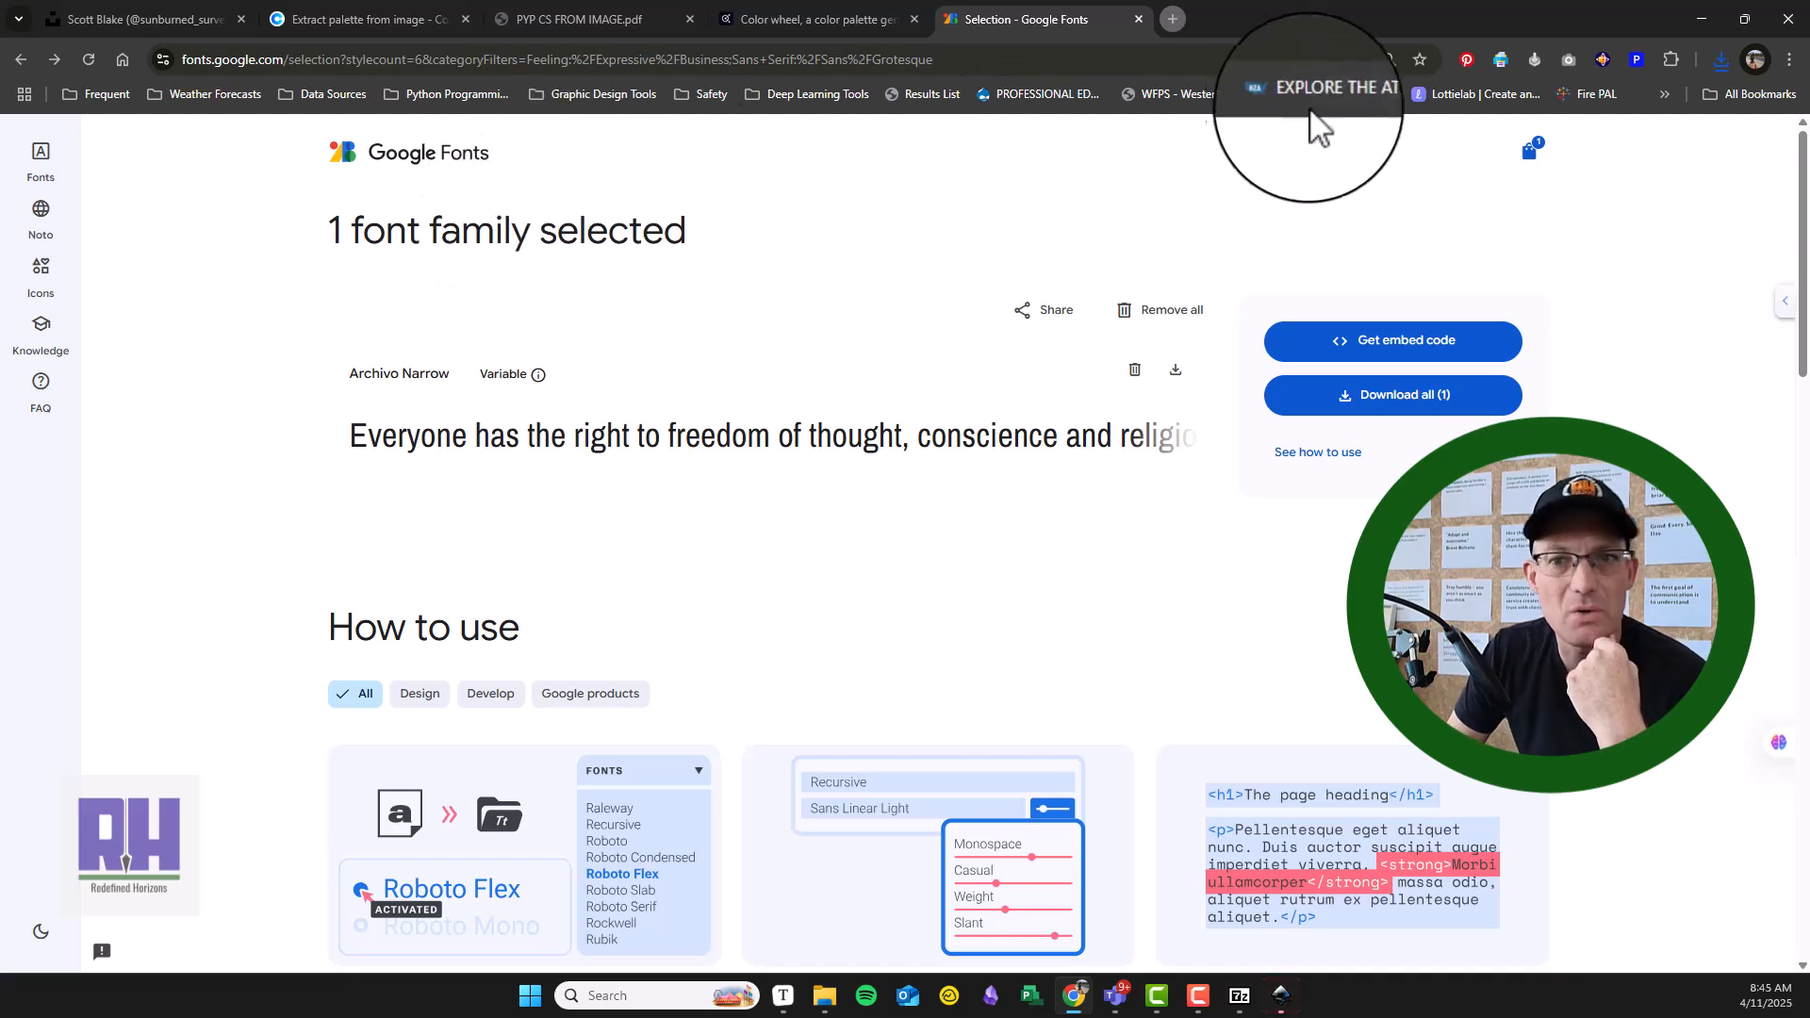
left_click(946, 210)
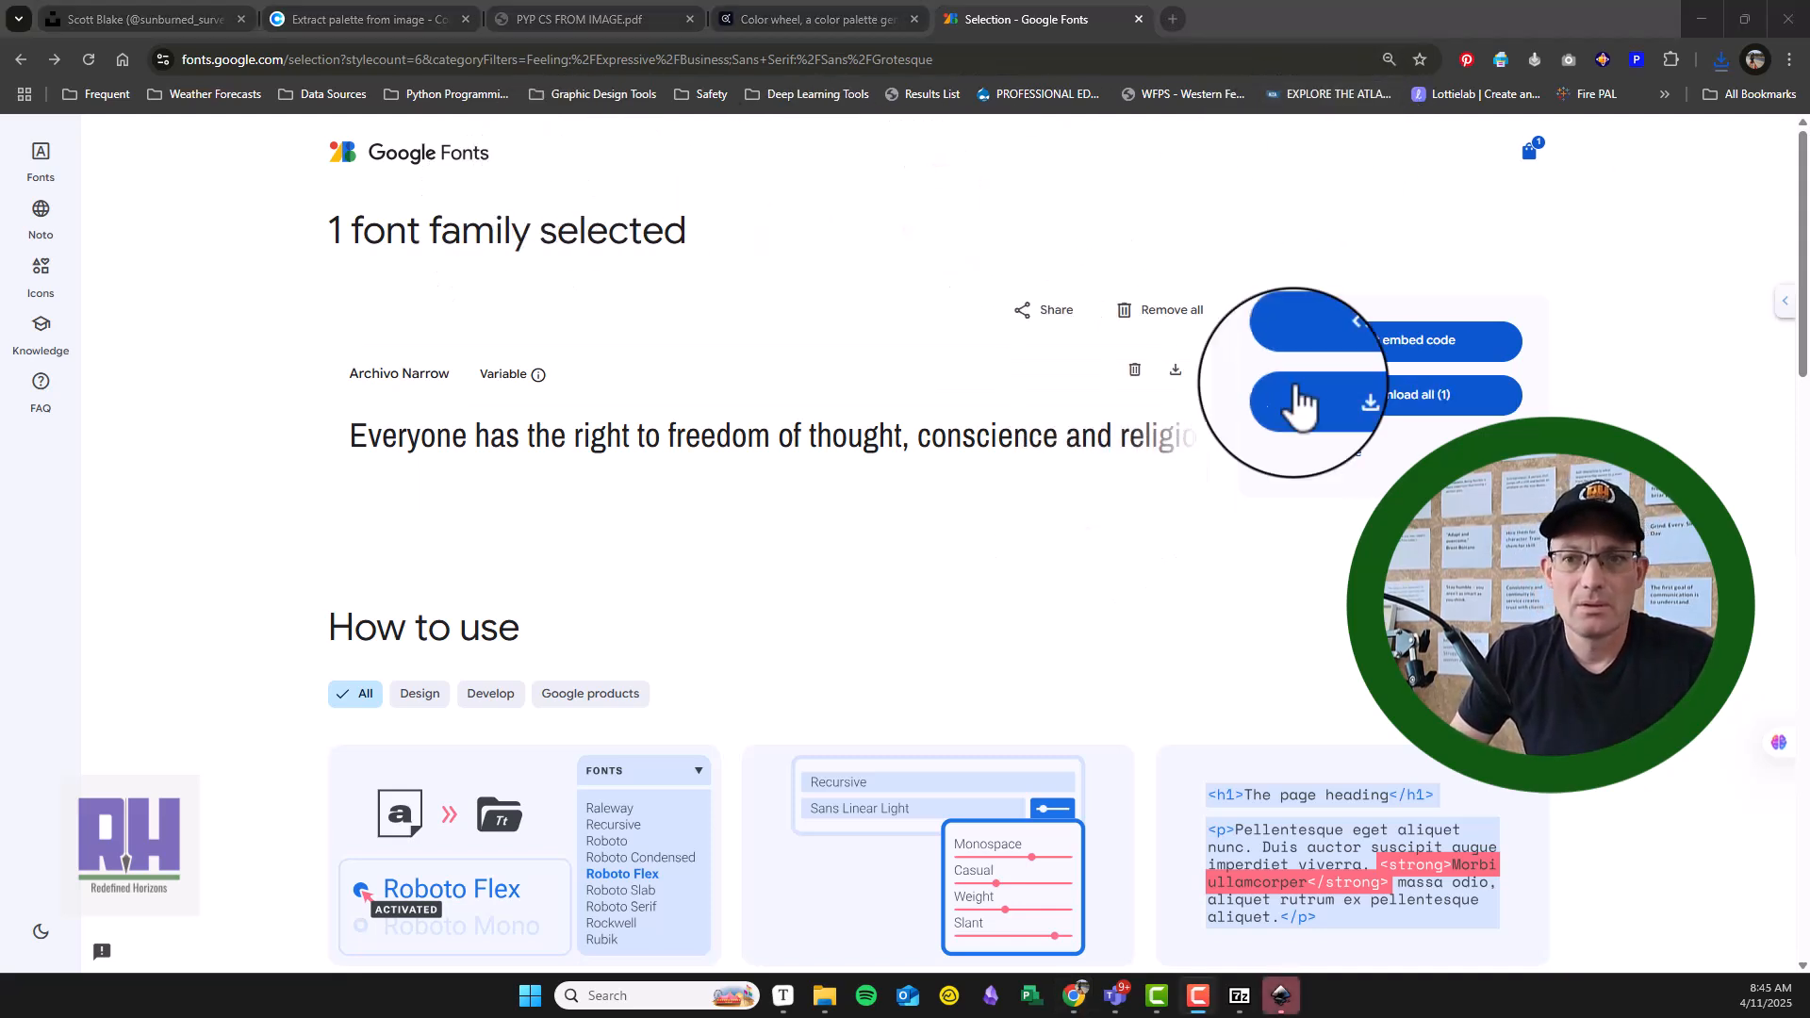
left_click(502, 377)
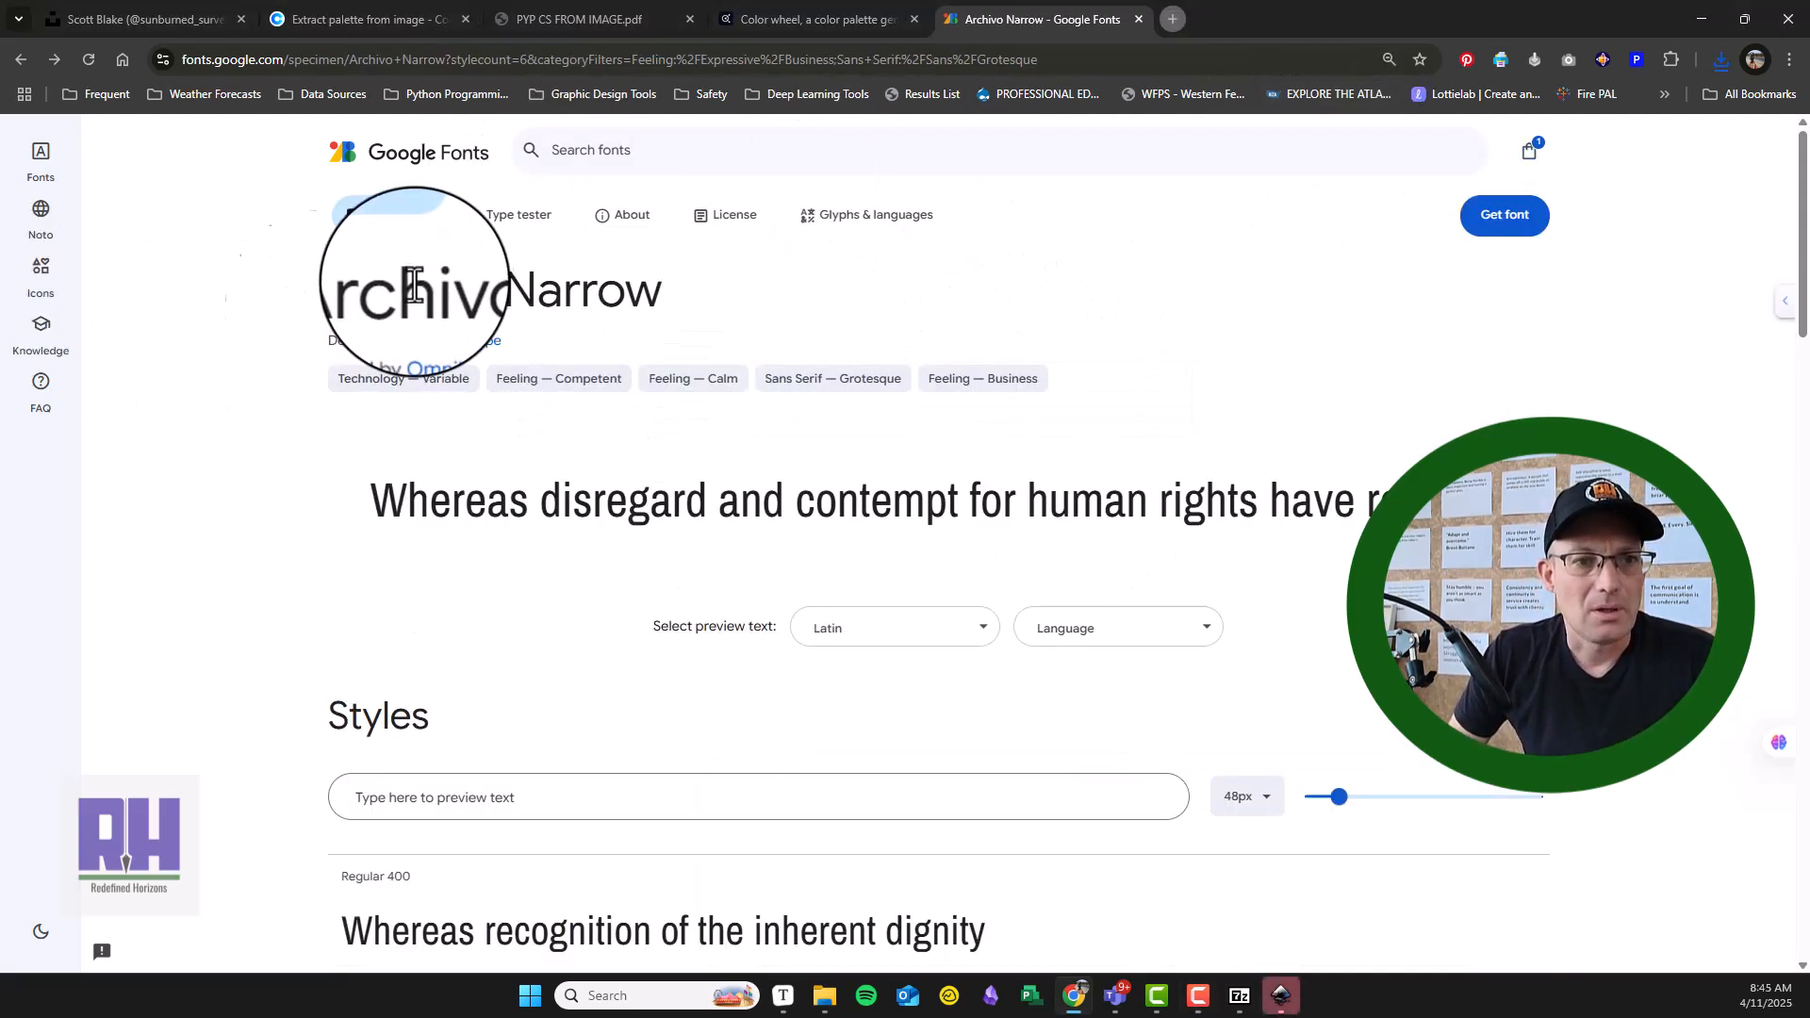
scroll(687, 618, "down", 10)
scroll(662, 653, "down", 6)
scroll(662, 652, "up", 16)
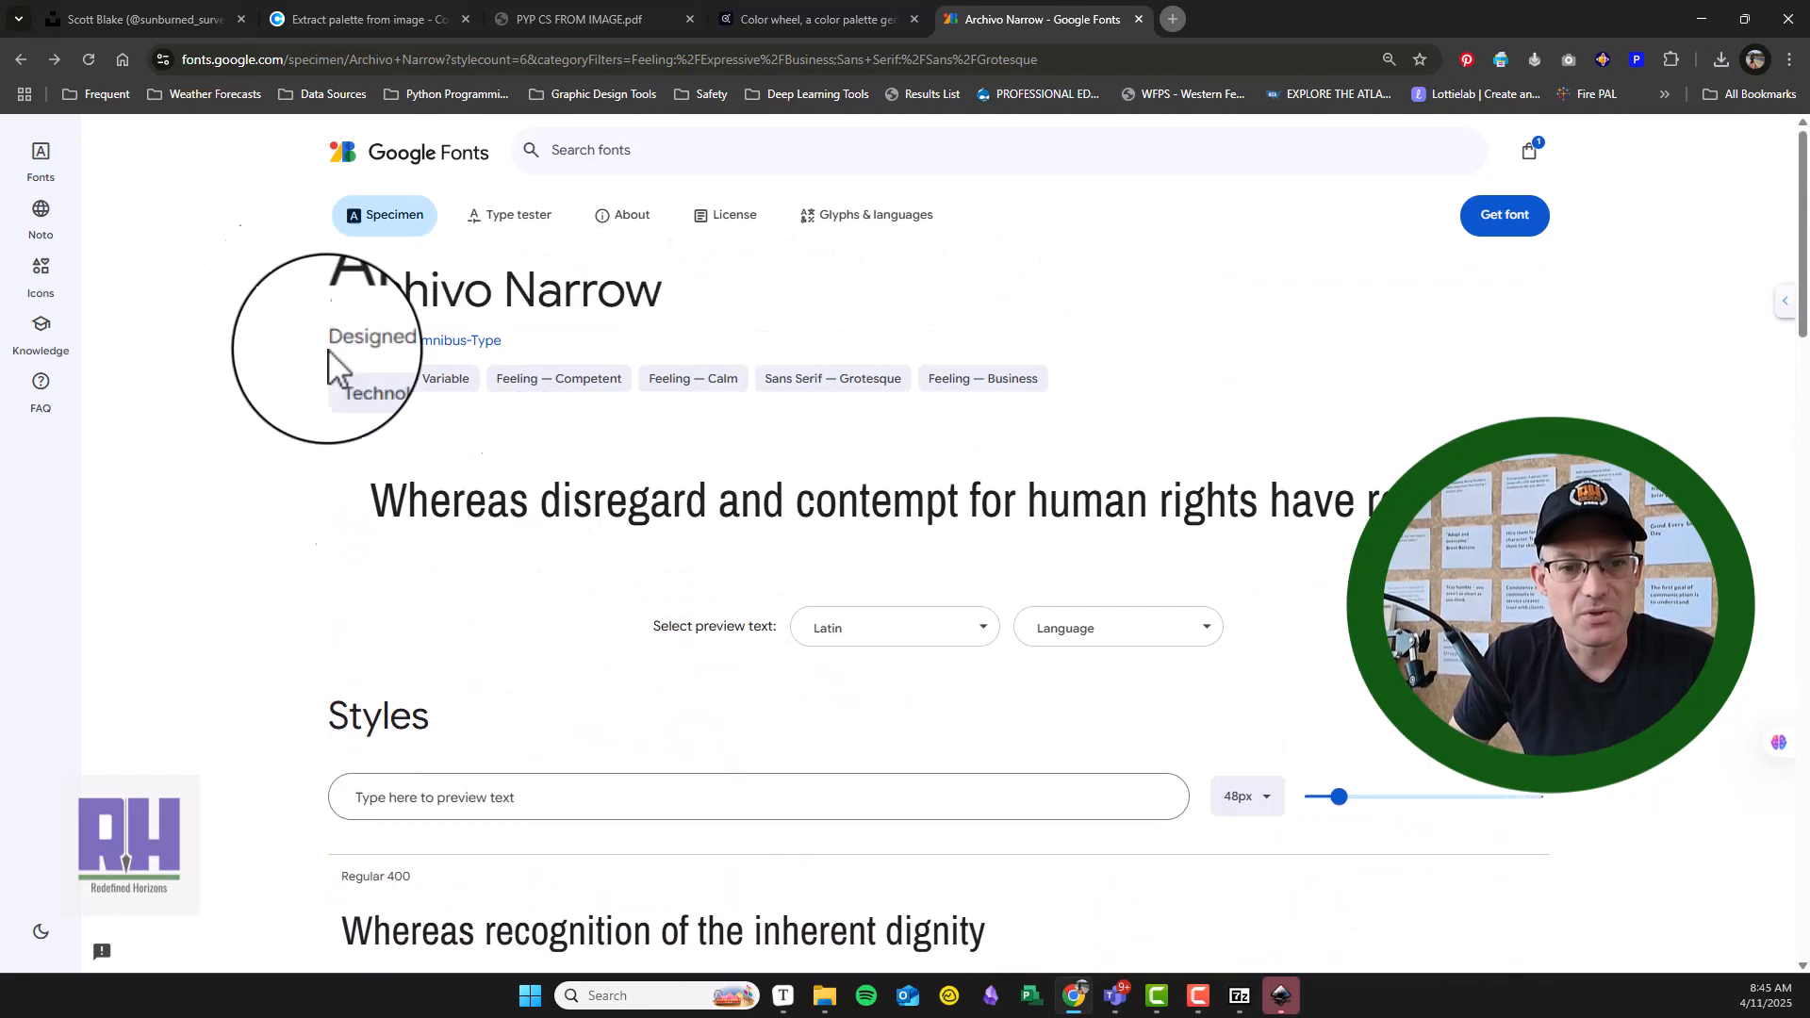
Step: Look over the Archivo Narrow styles and return to the filtered font list to browse the other families
scroll(509, 660, "down", 2)
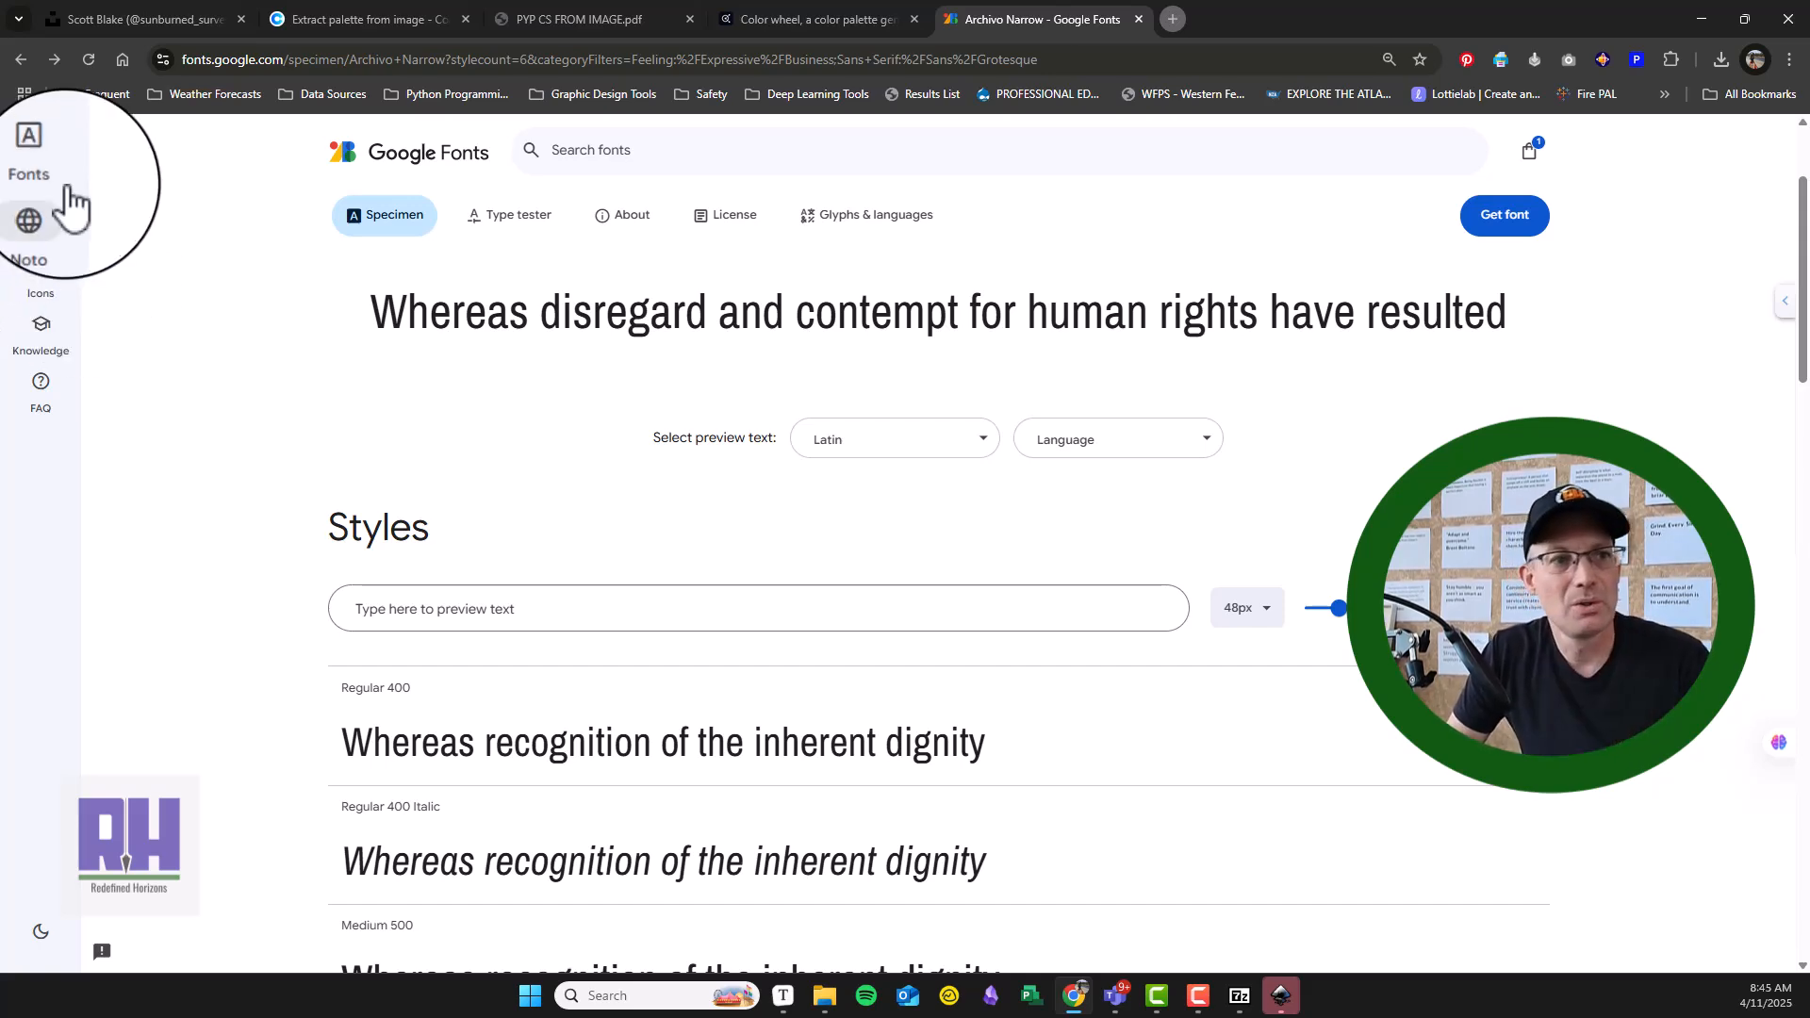
left_click(42, 158)
scroll(797, 618, "down", 15)
scroll(795, 618, "up", 15)
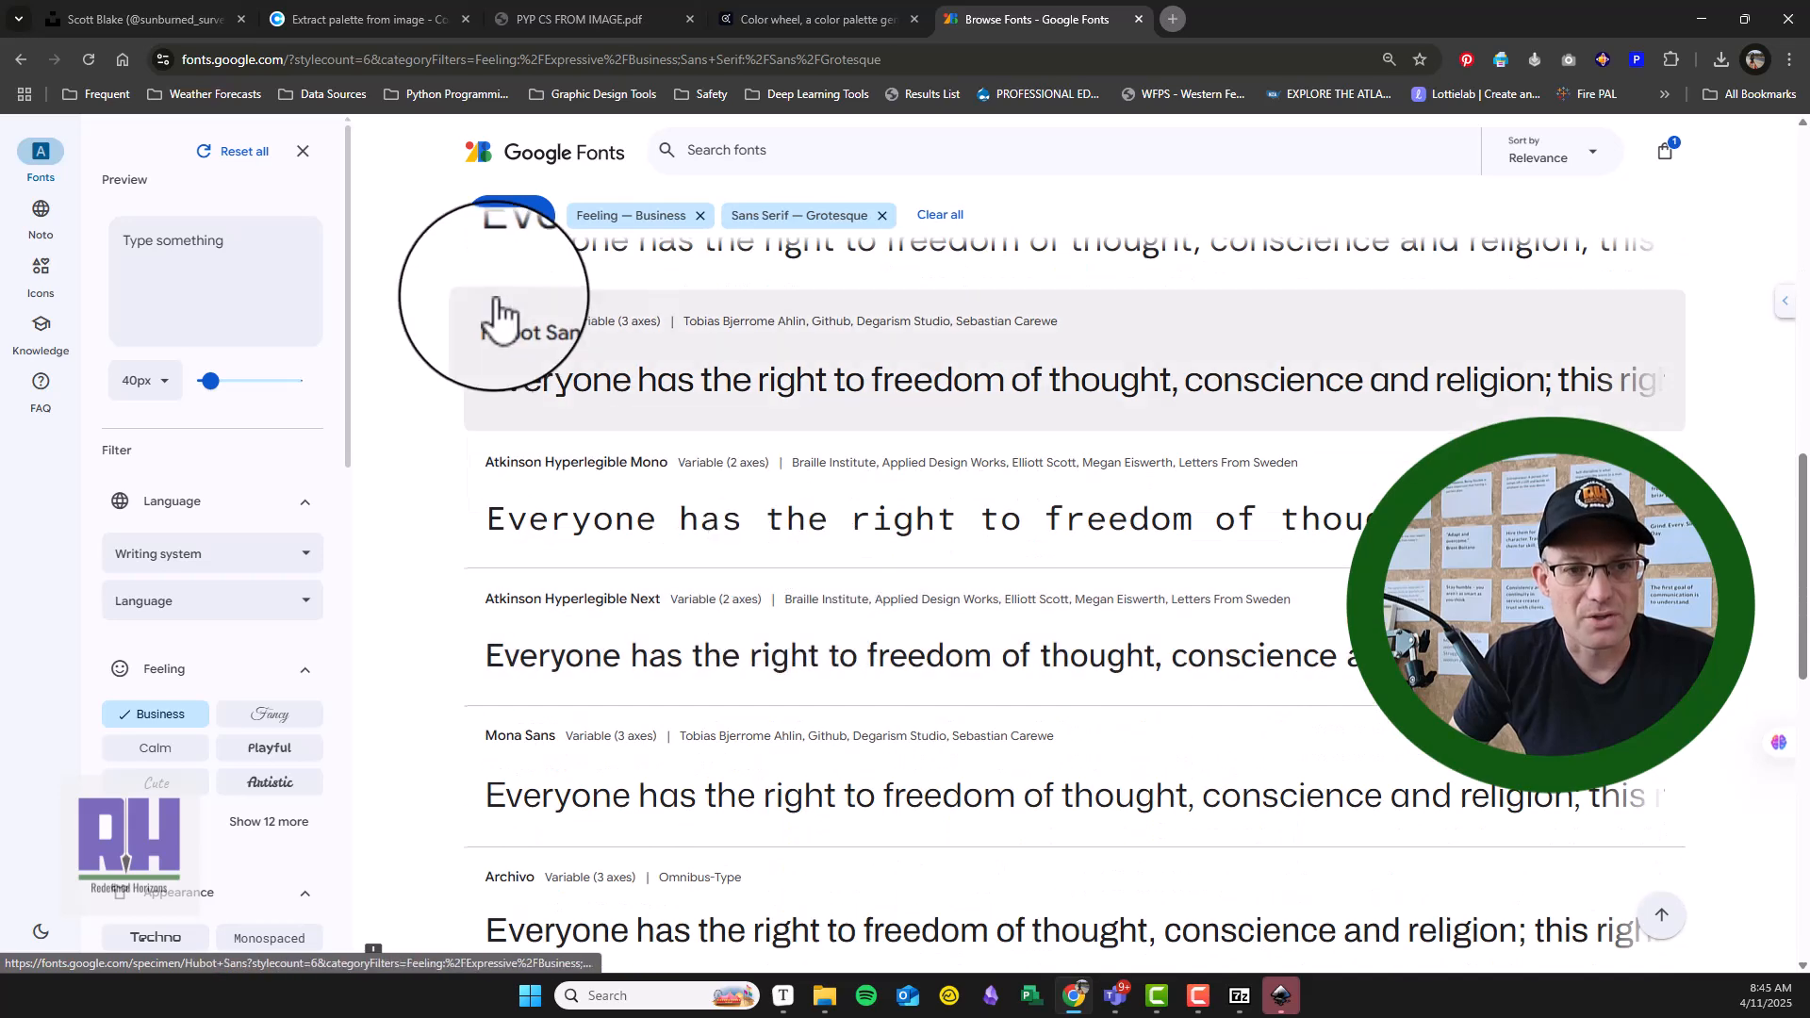
Step: Search the fonts for "archiv" and open the Archivo Black specimen page to examine its style
left_click(722, 151)
type("archiv")
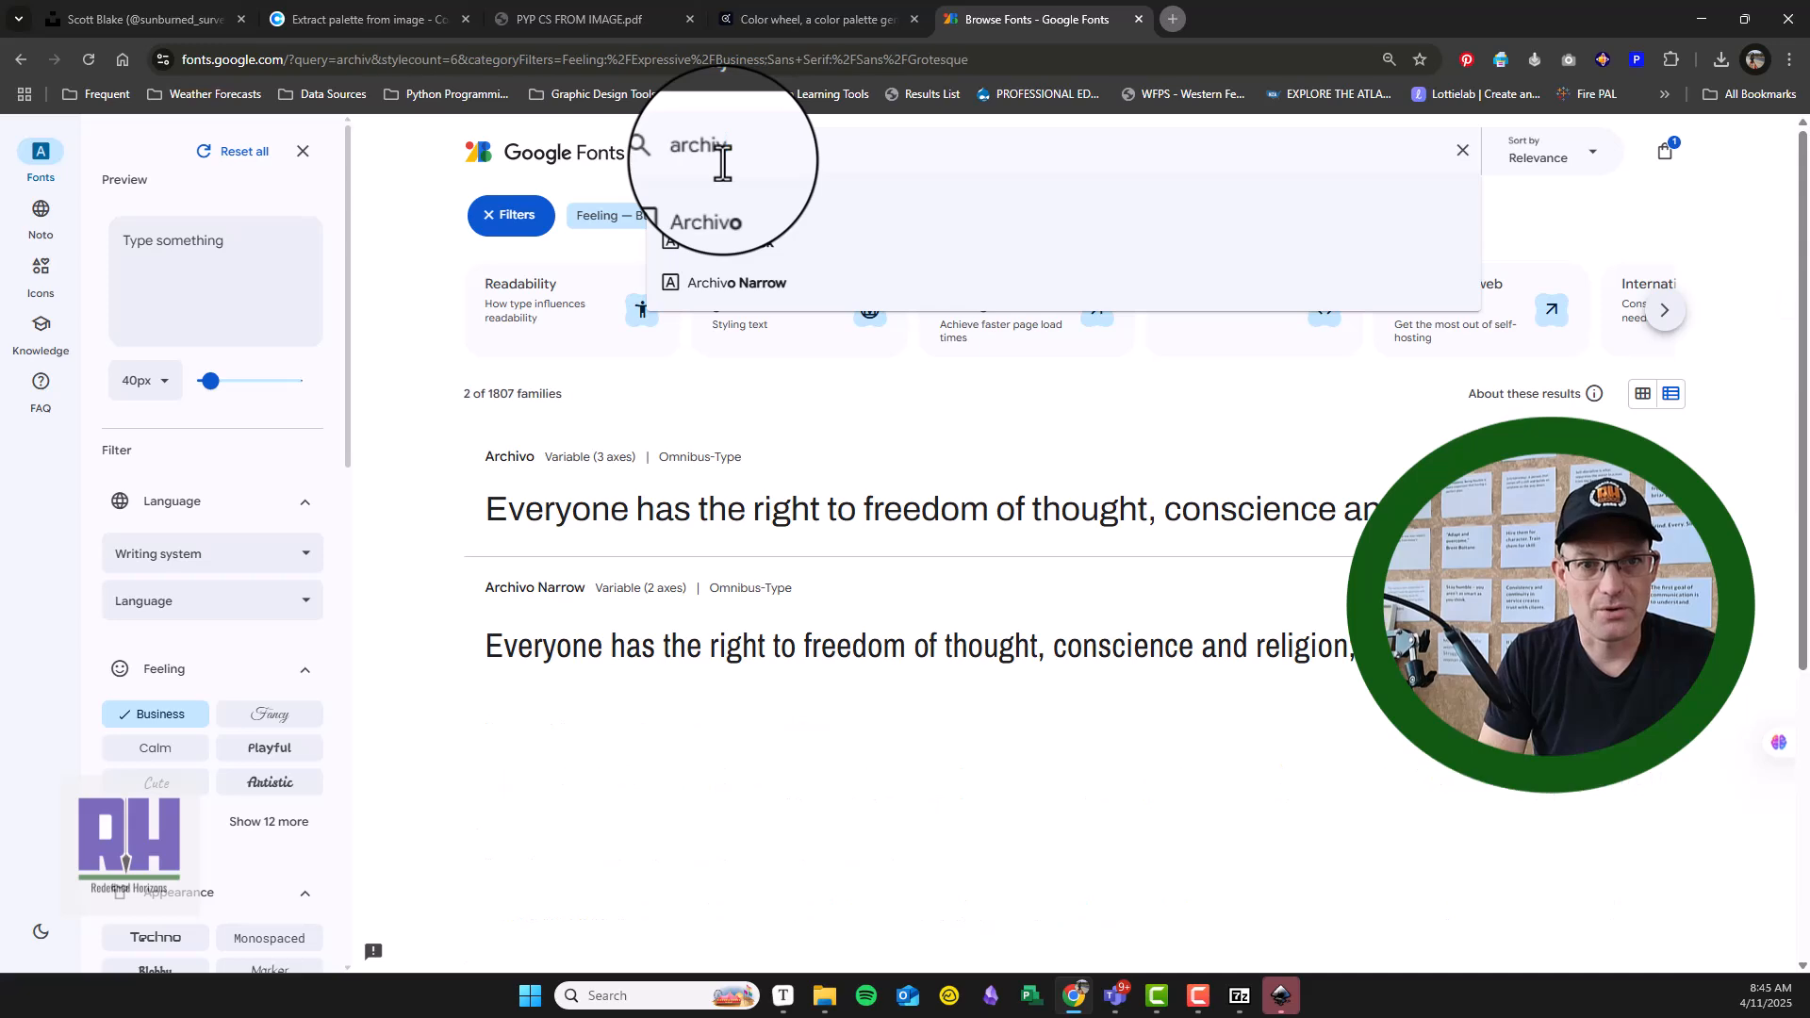
left_click(722, 236)
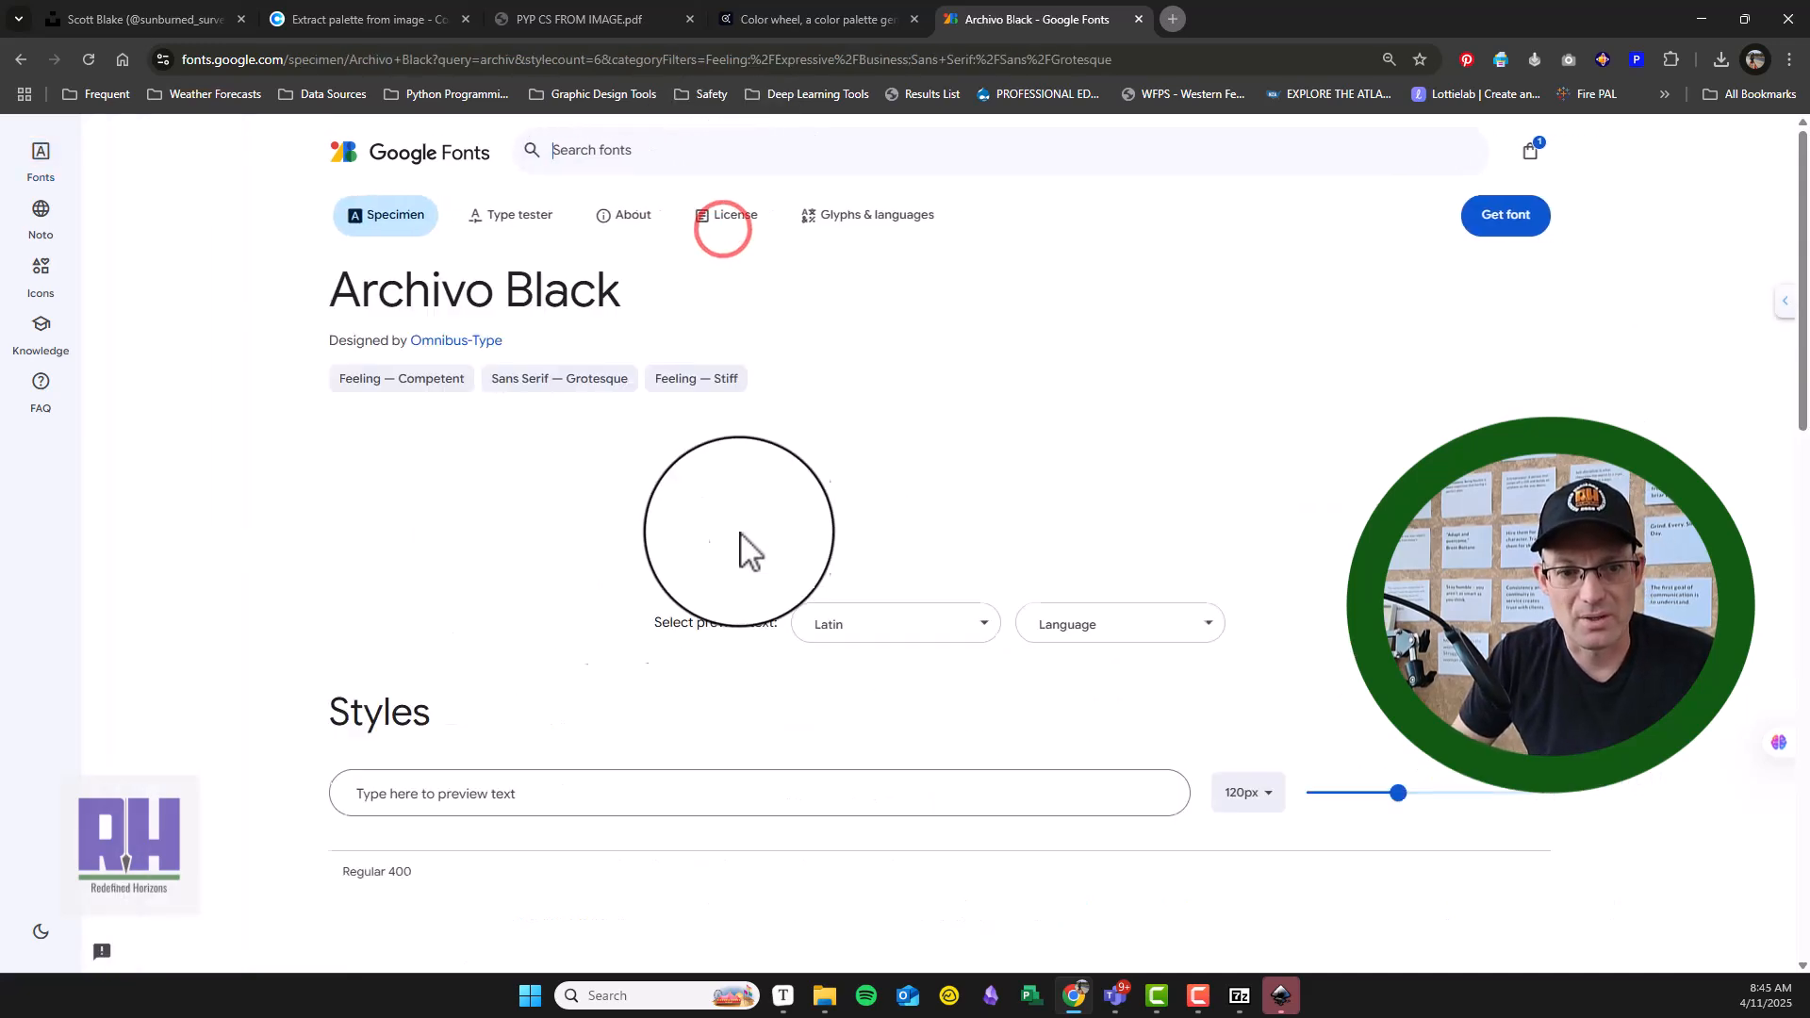
scroll(622, 468, "down", 3)
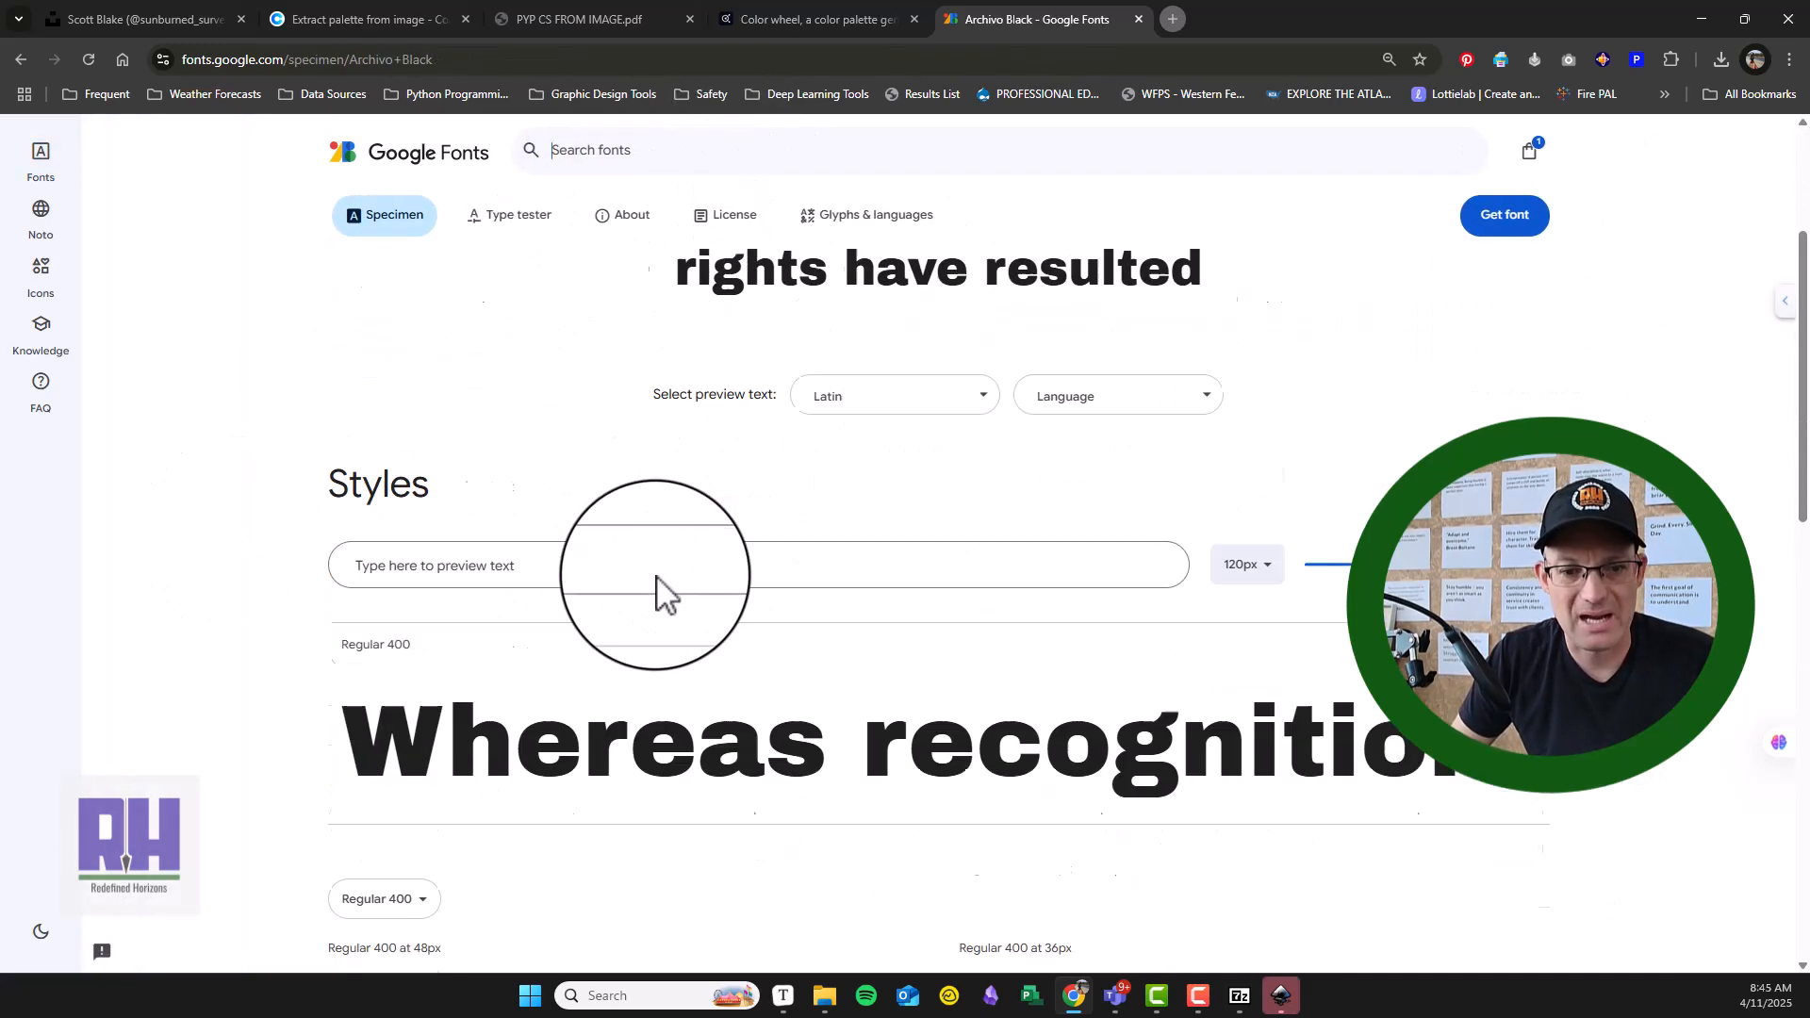
scroll(658, 574, "up", 2)
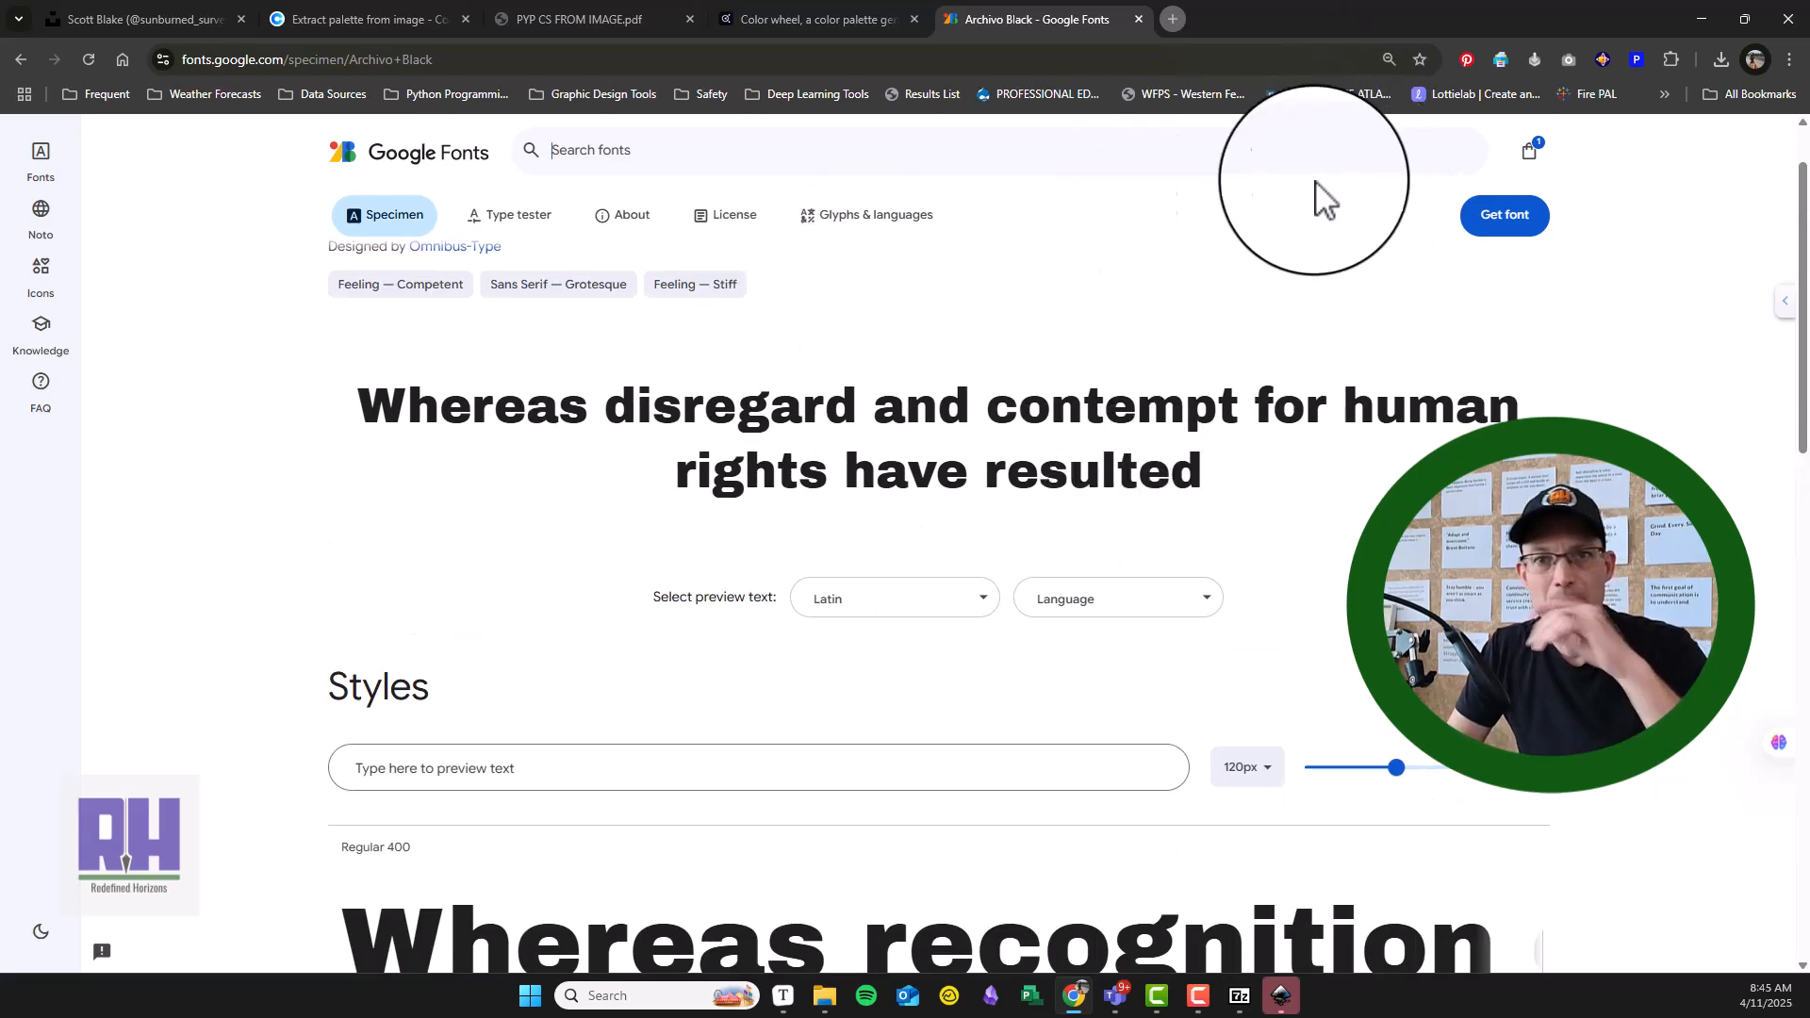
Step: Switch to Inkscape, draw a text frame across the upper part of the logo grid, and enter PYP in capitals
left_click_drag(1200, 15, 1809, 189)
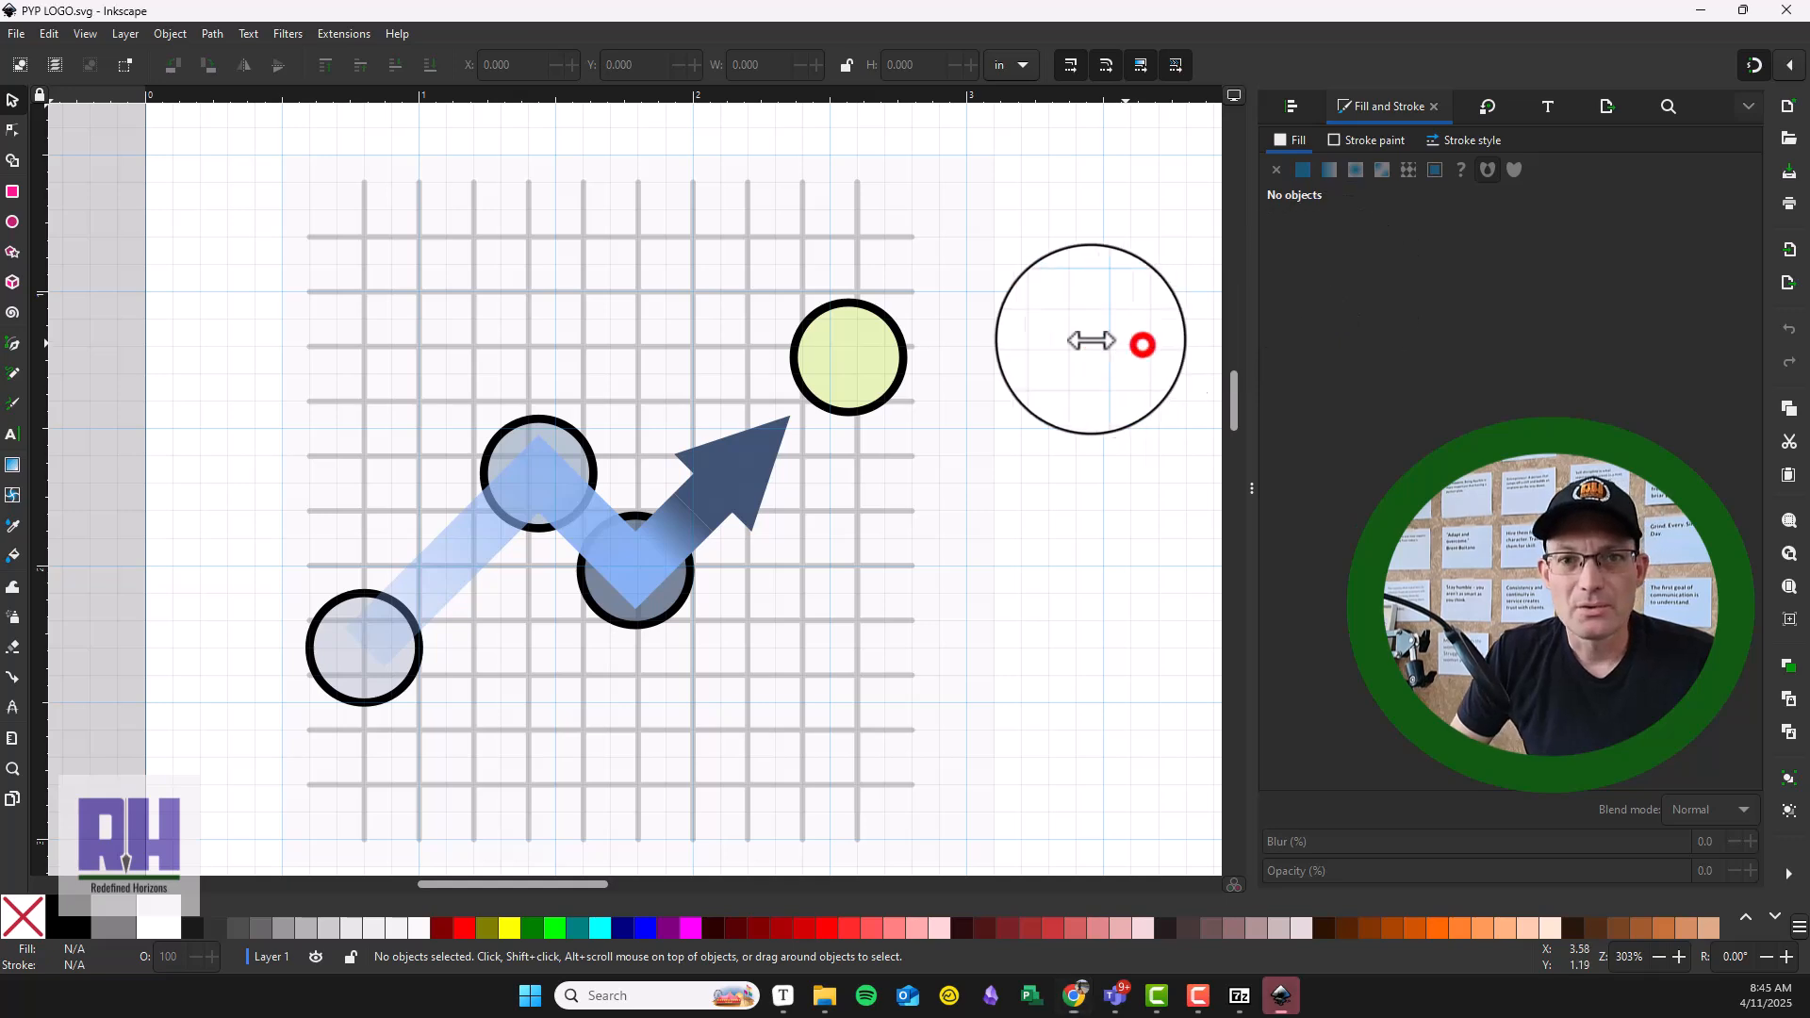
left_click(12, 435)
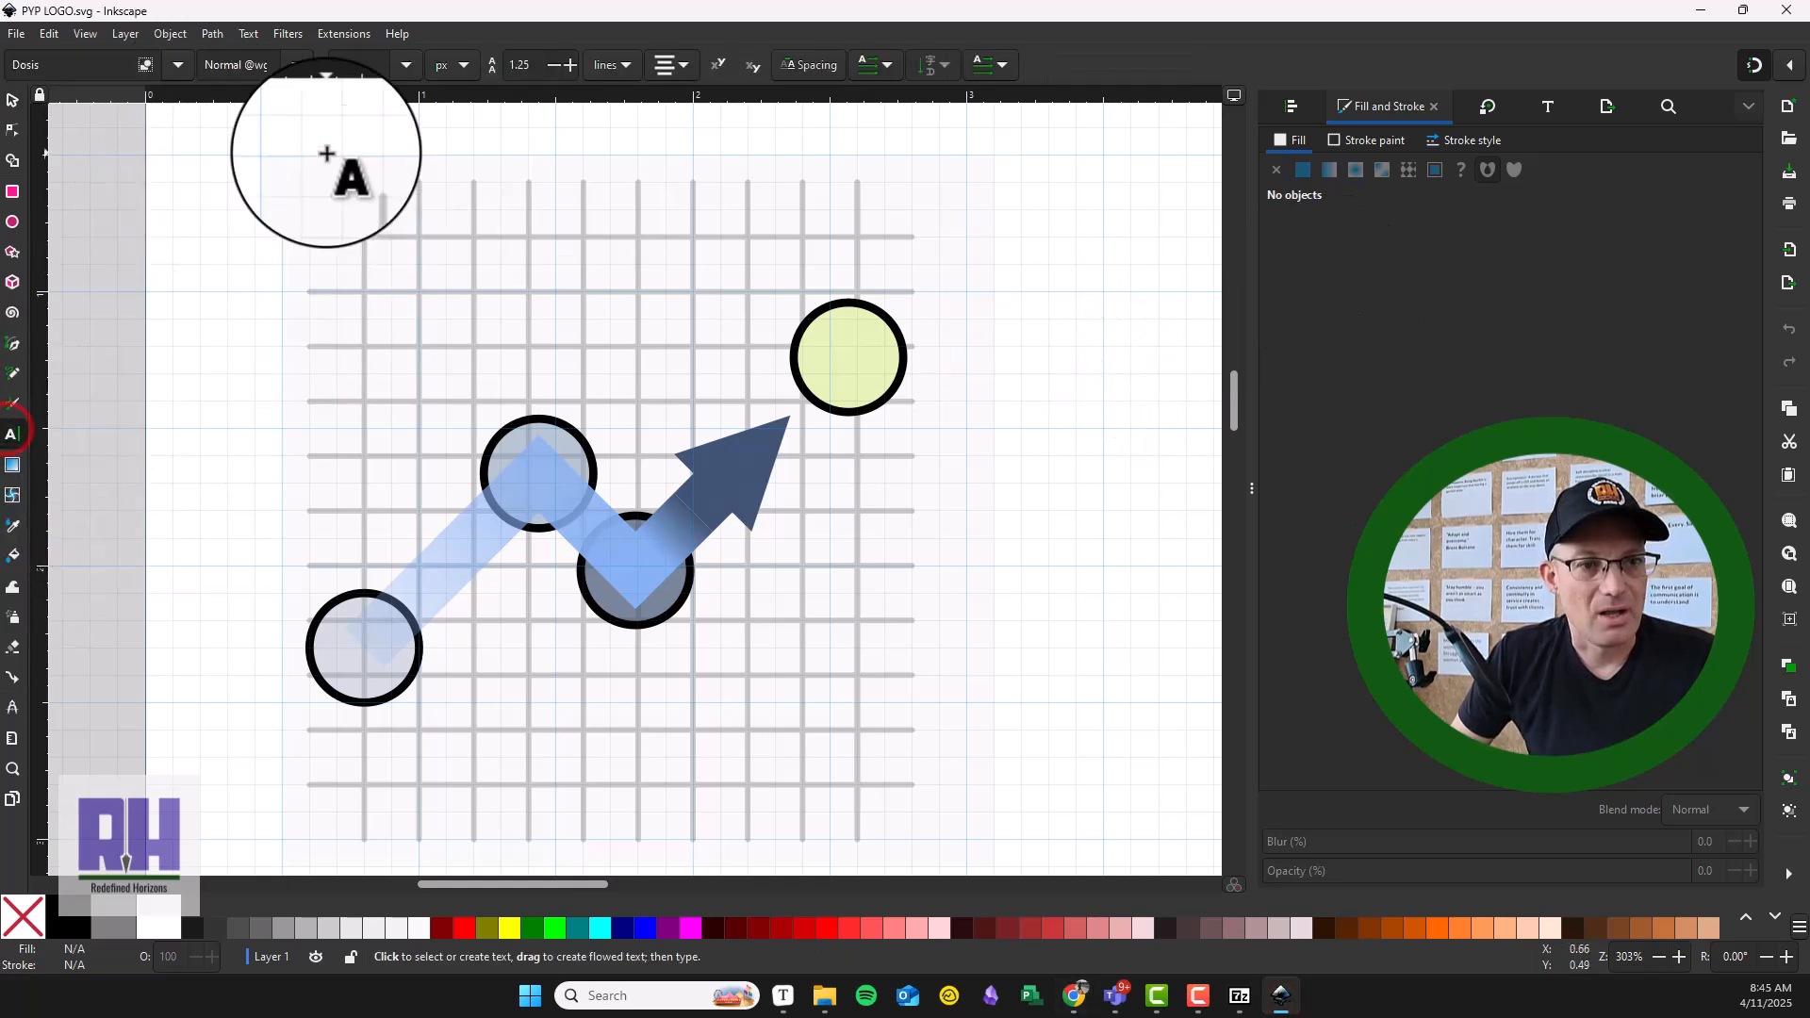
left_click_drag(311, 203, 775, 401)
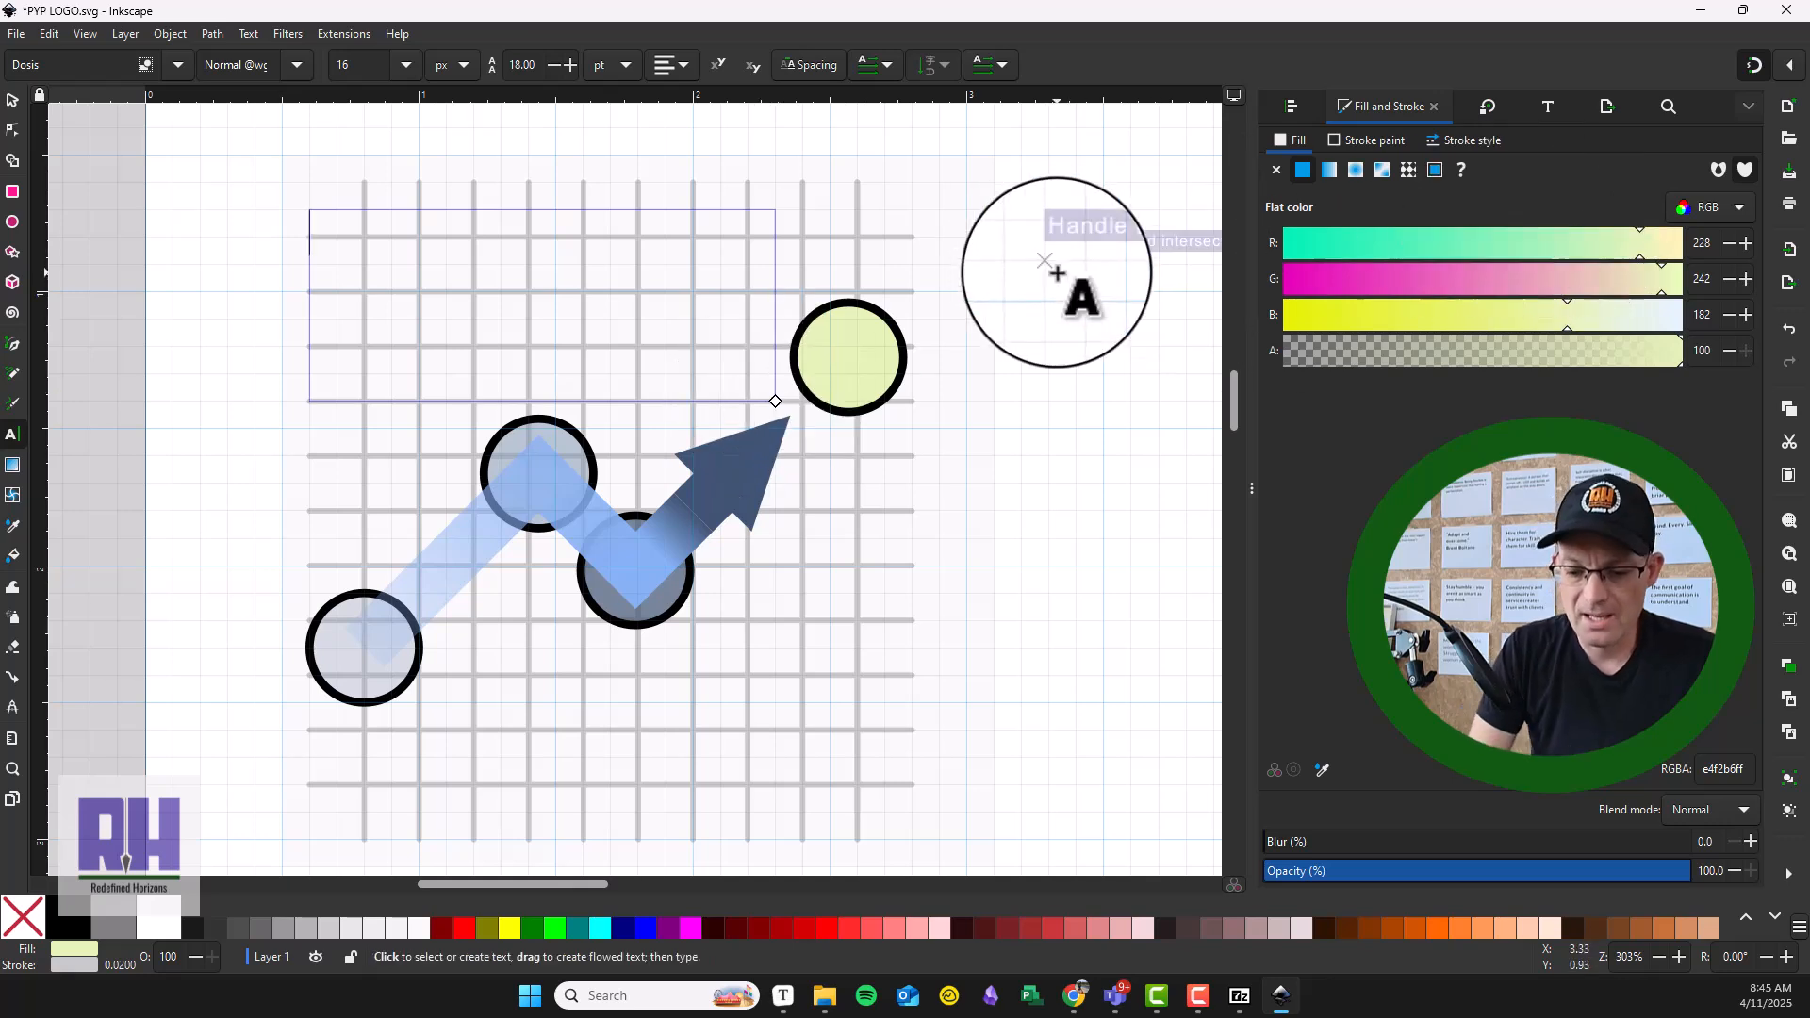
type("pyp")
key("BackSpace")
key("BackSpace")
key("BackSpace")
key("Caps_Lock")
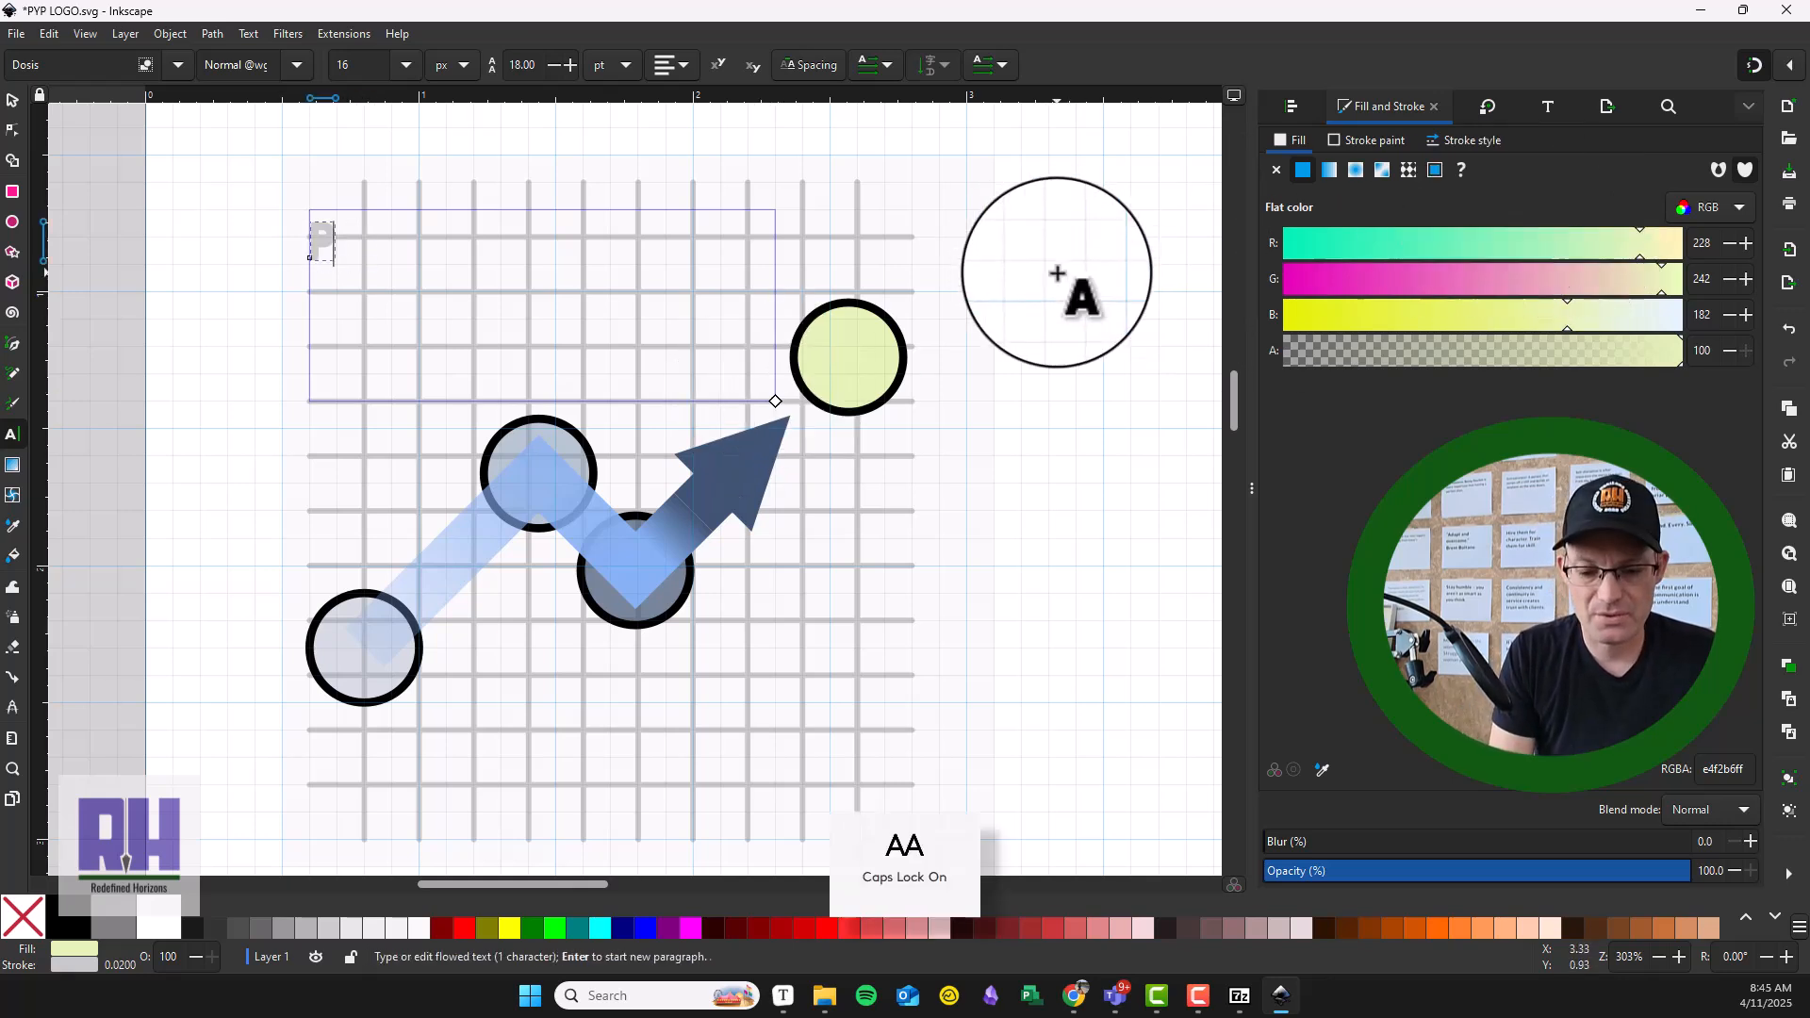
left_click(12, 100)
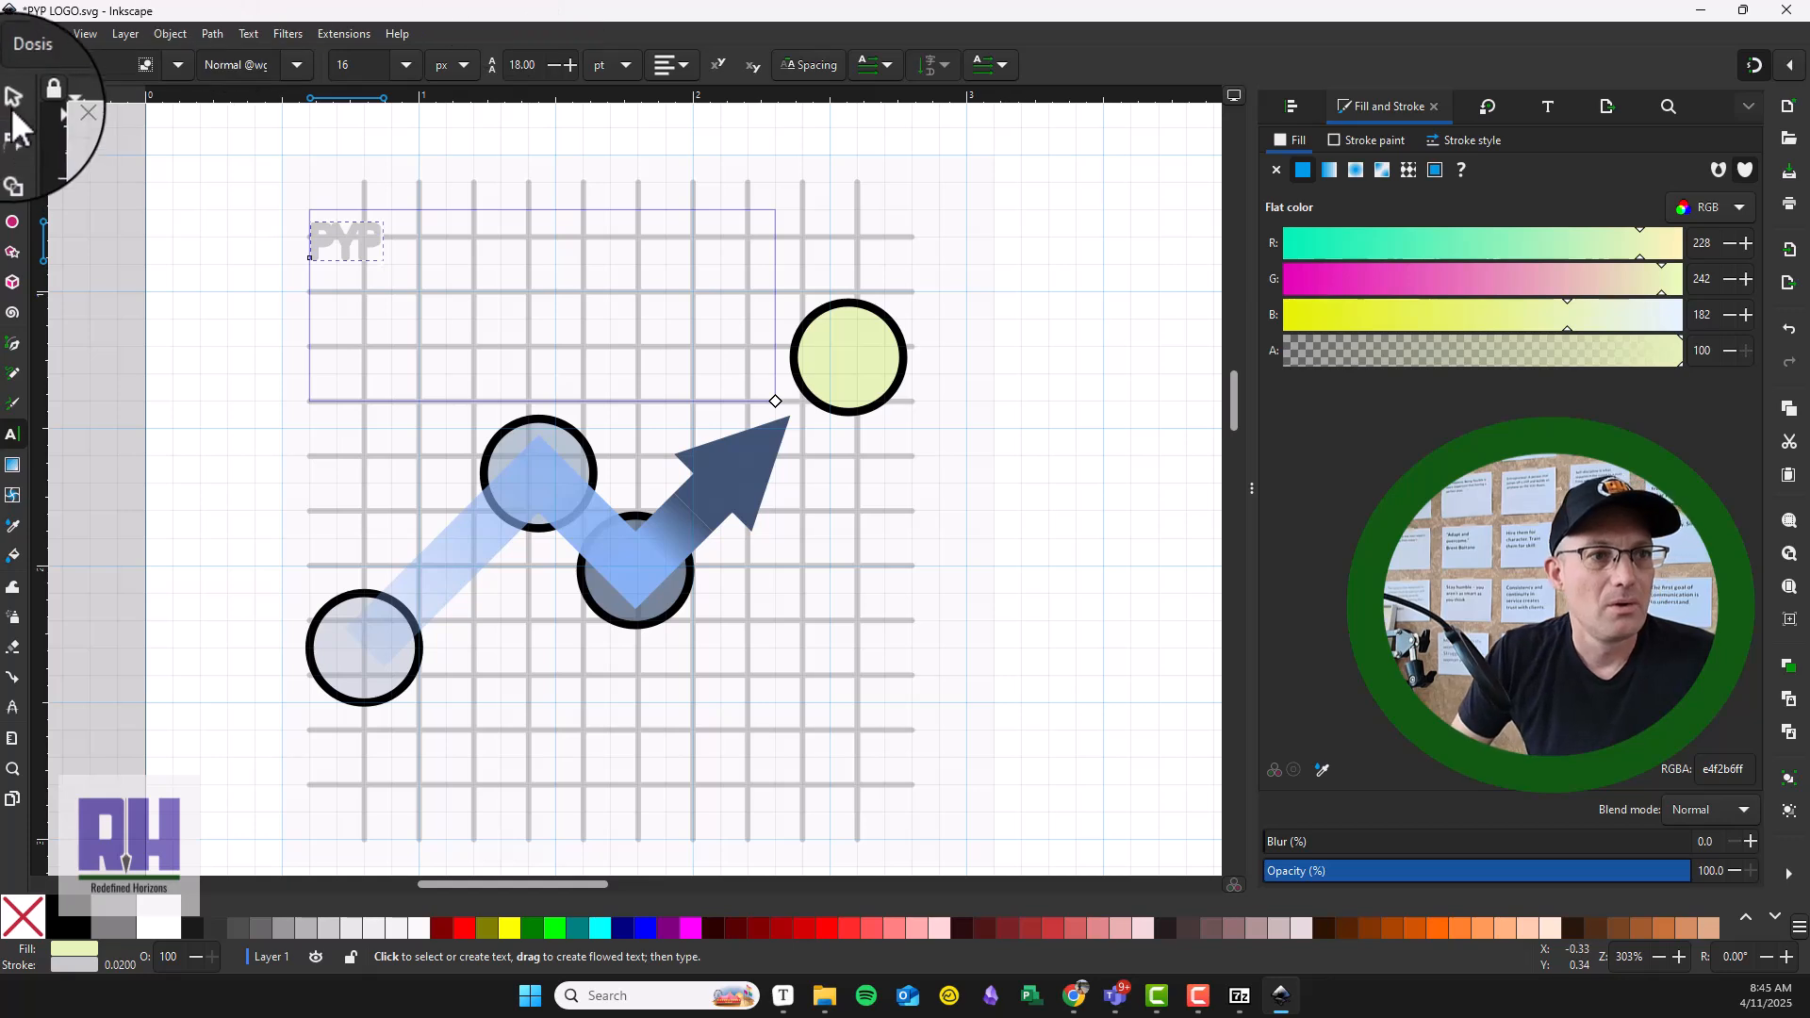
Step: Set the PYP text's fill to black and its flat stroke color to RGB 0, 0, 0
left_click(74, 929)
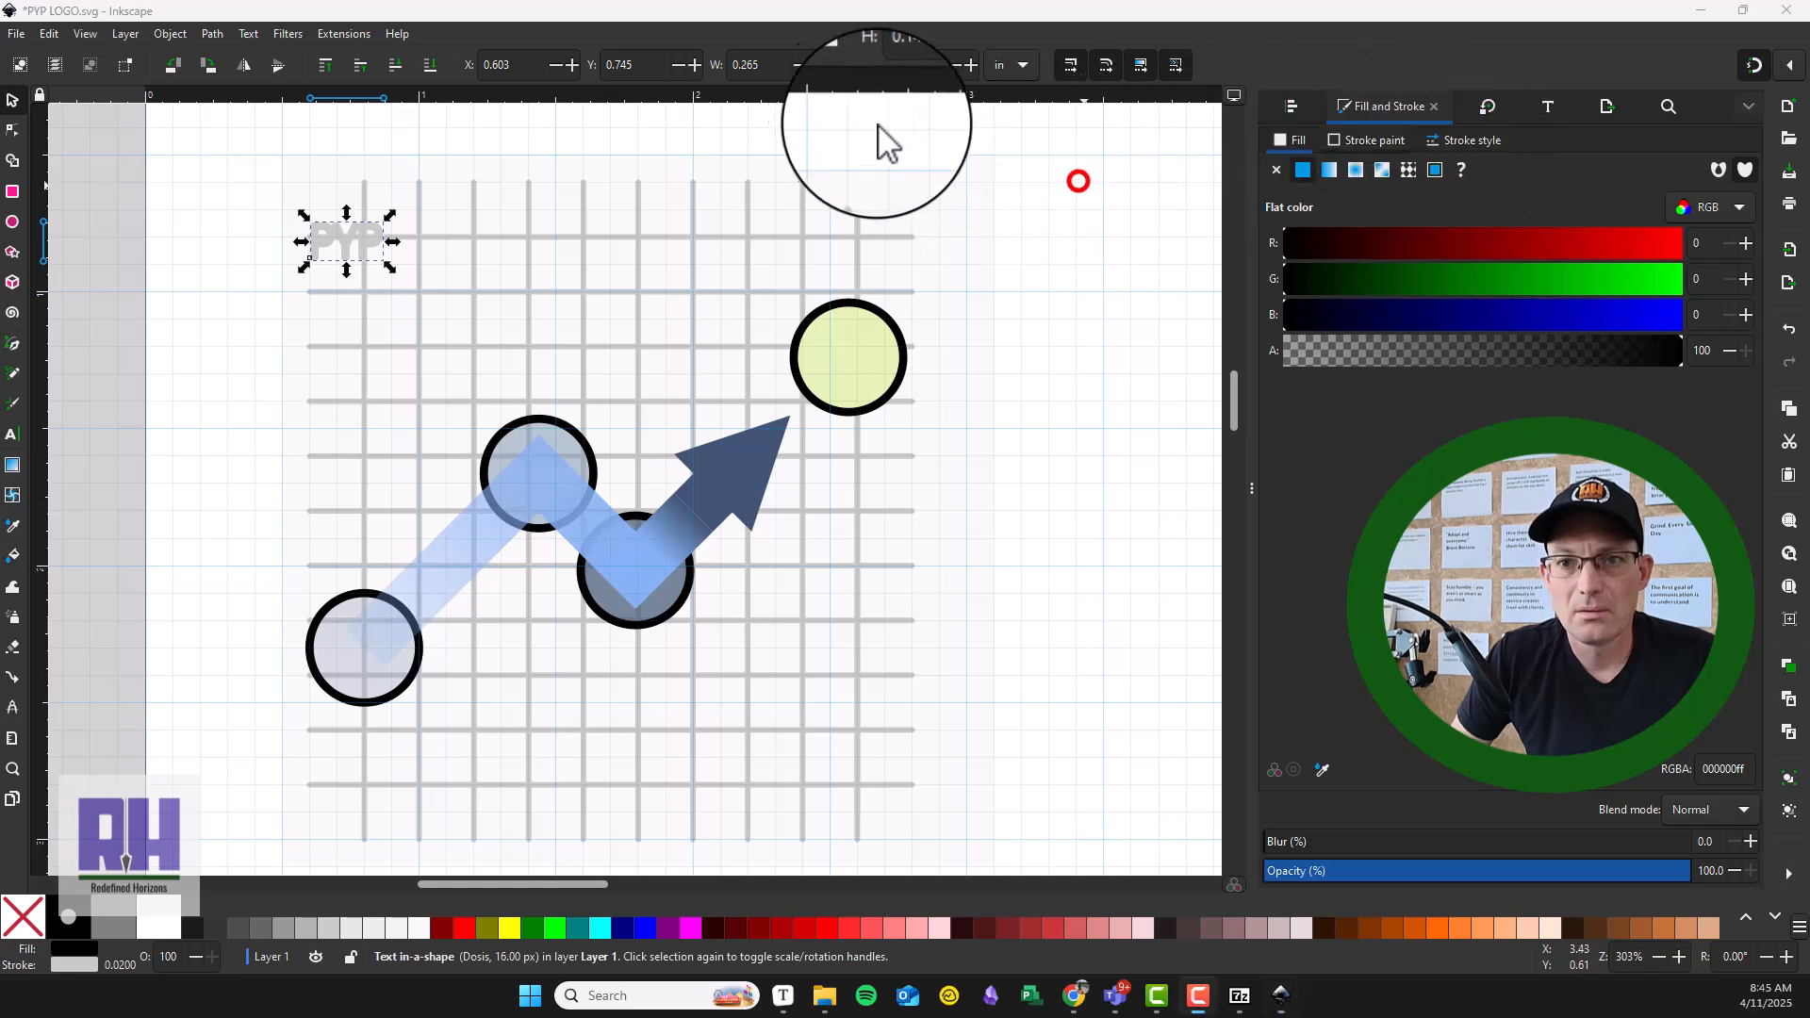
left_click(1303, 169)
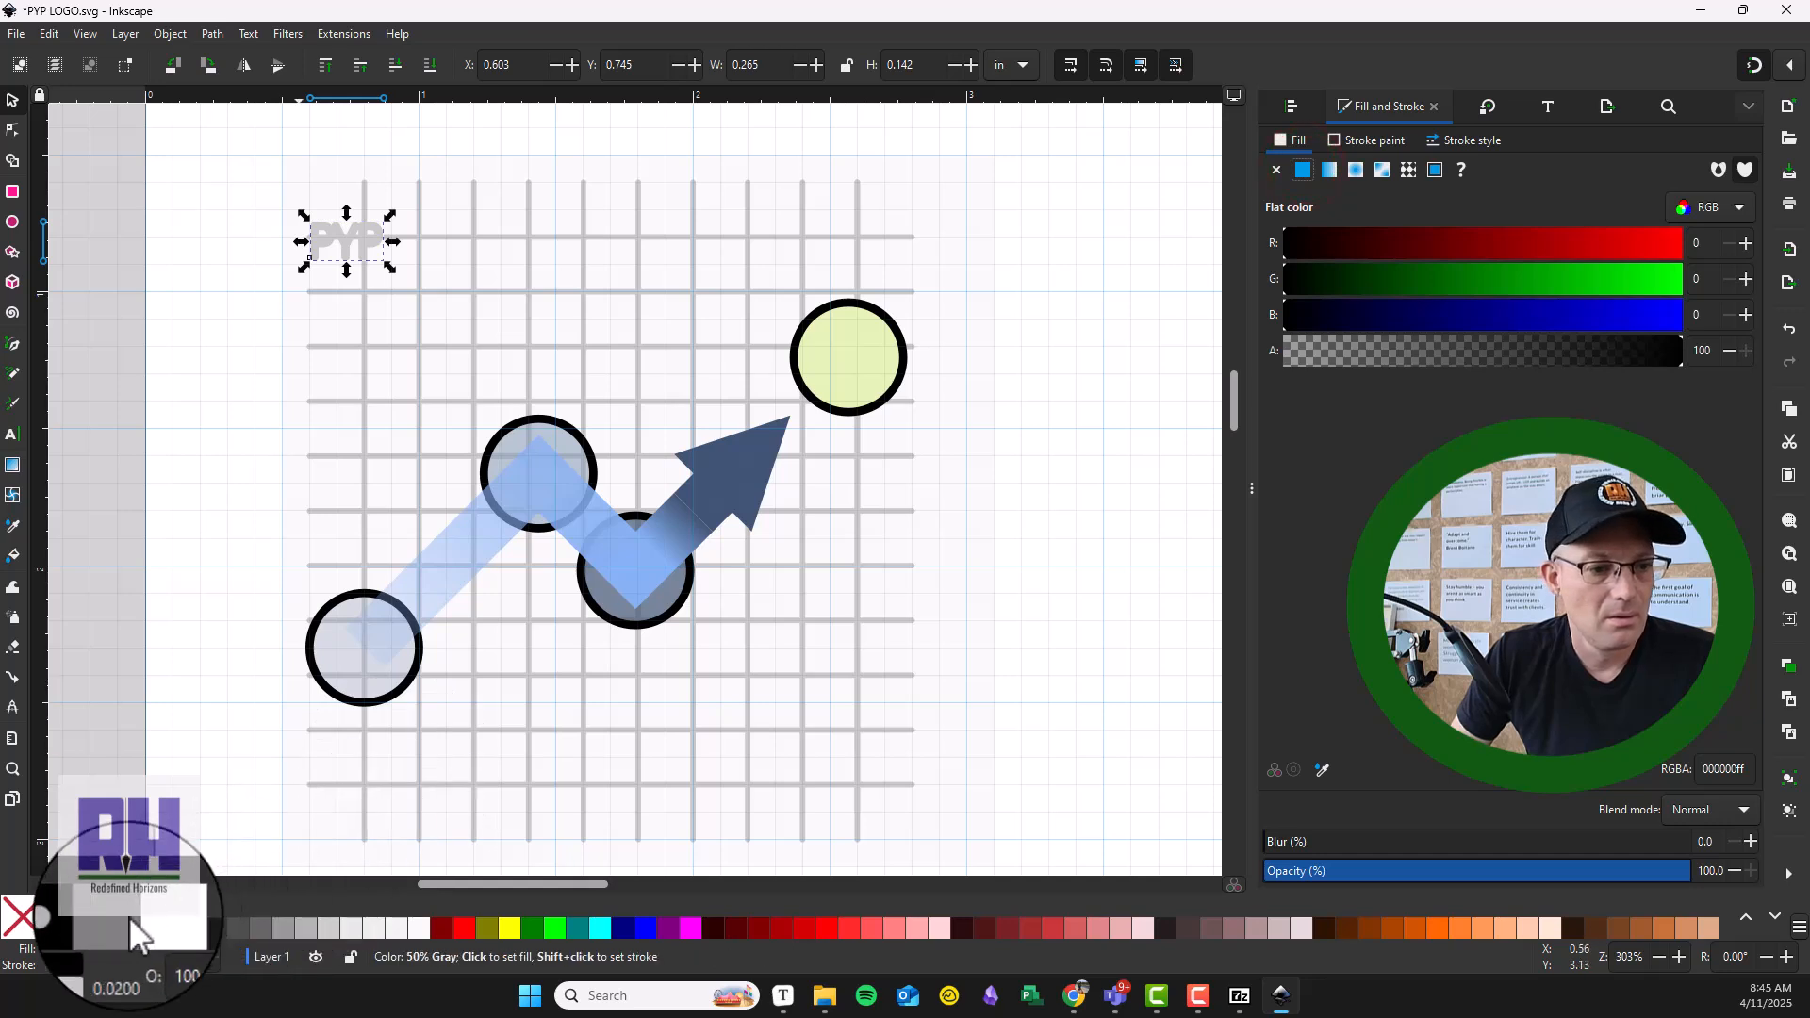
left_click(1378, 141)
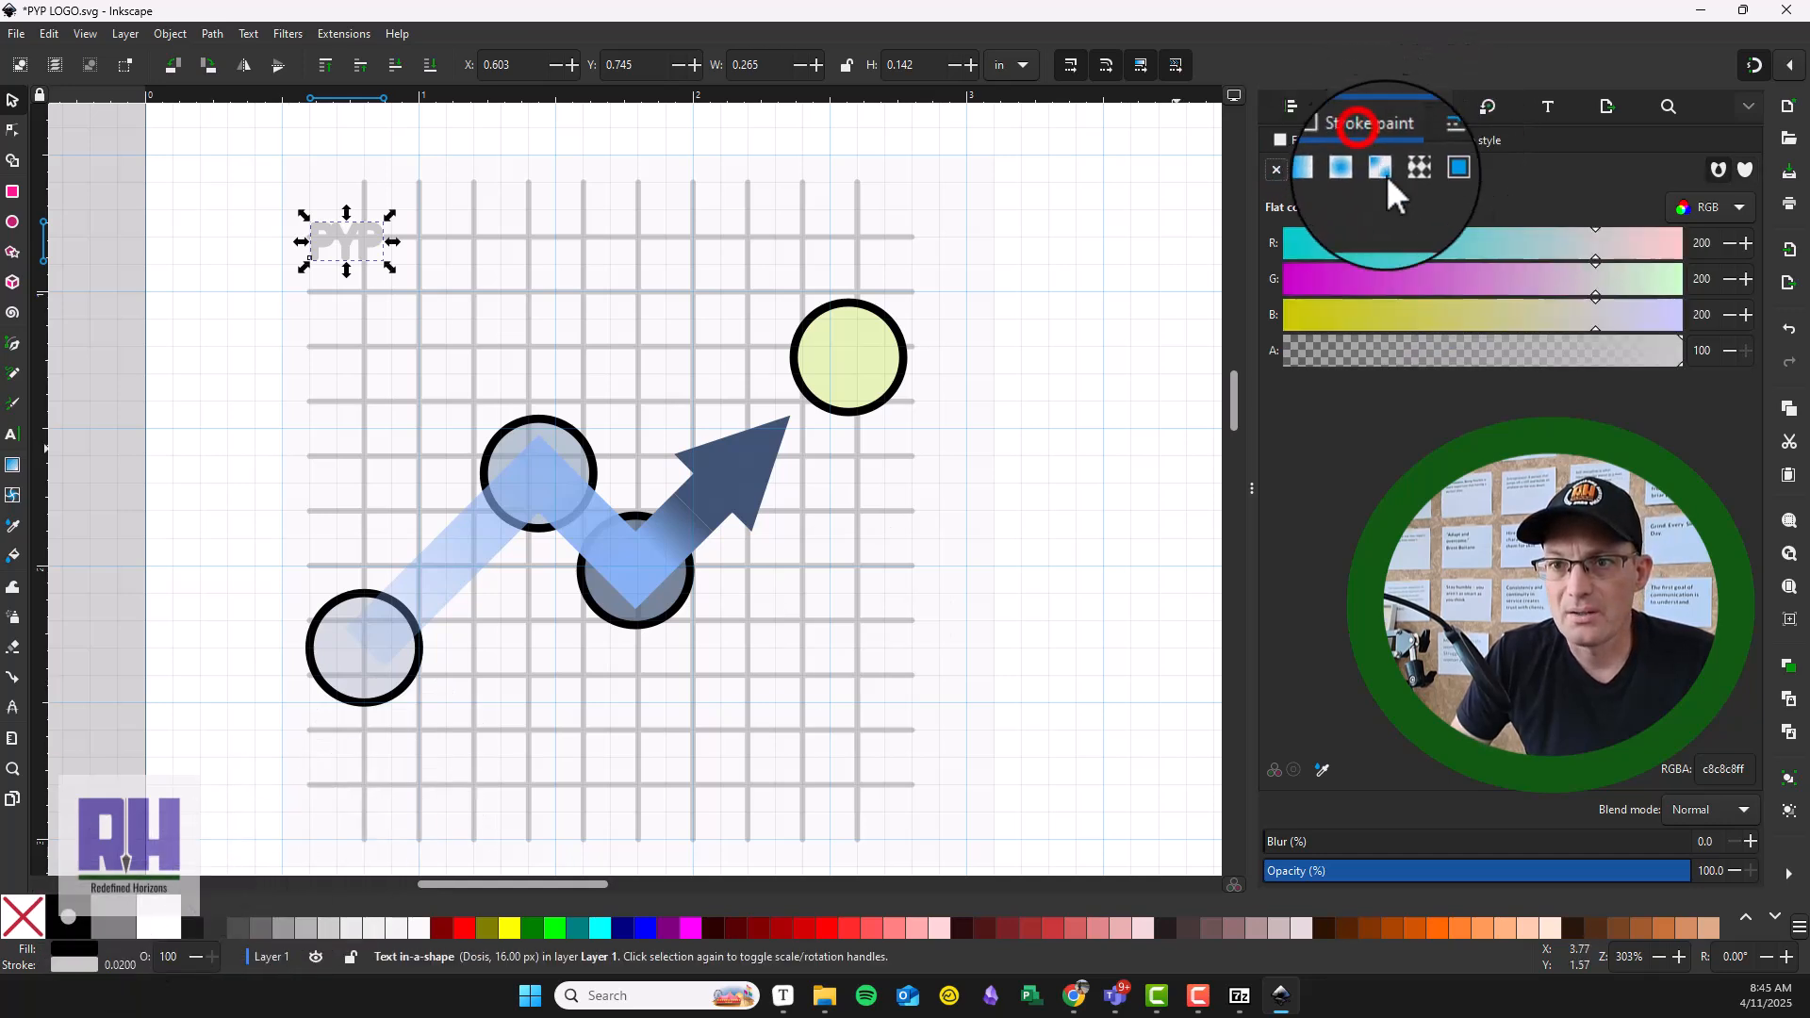
left_click(1711, 245)
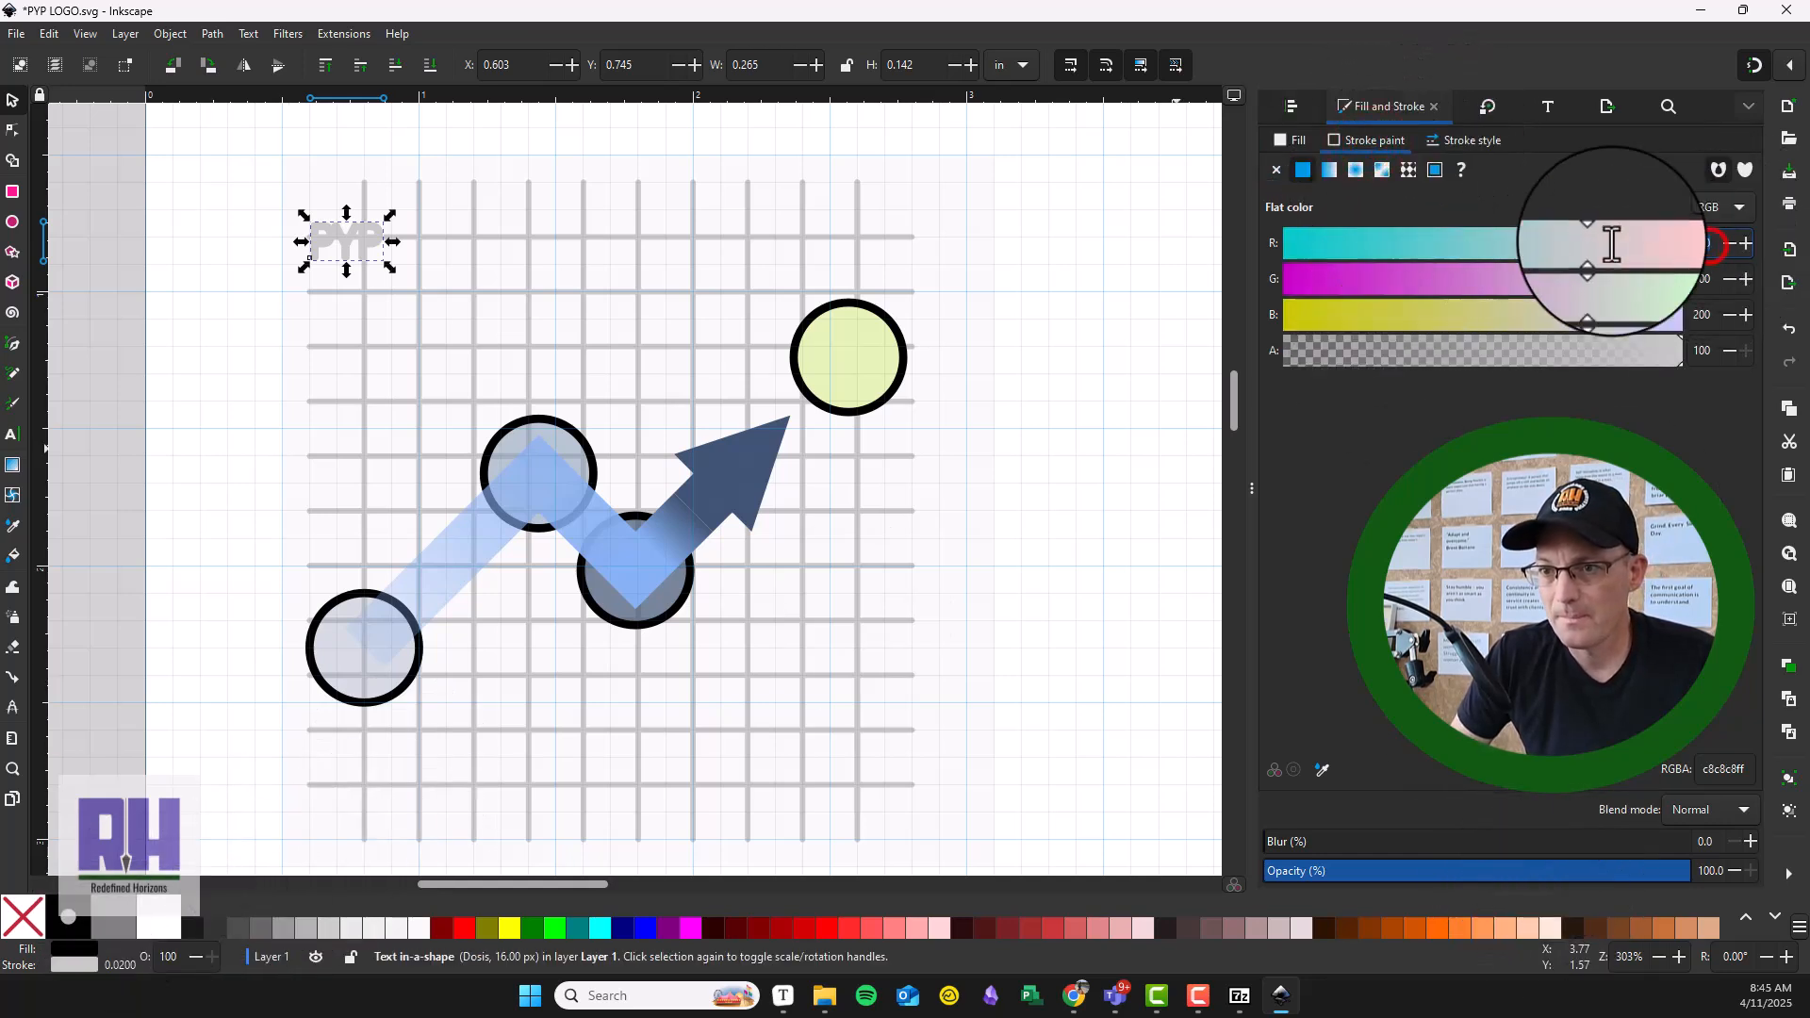
type("0")
key("Tab")
type("0")
key("Tab")
type("0")
key("Tab")
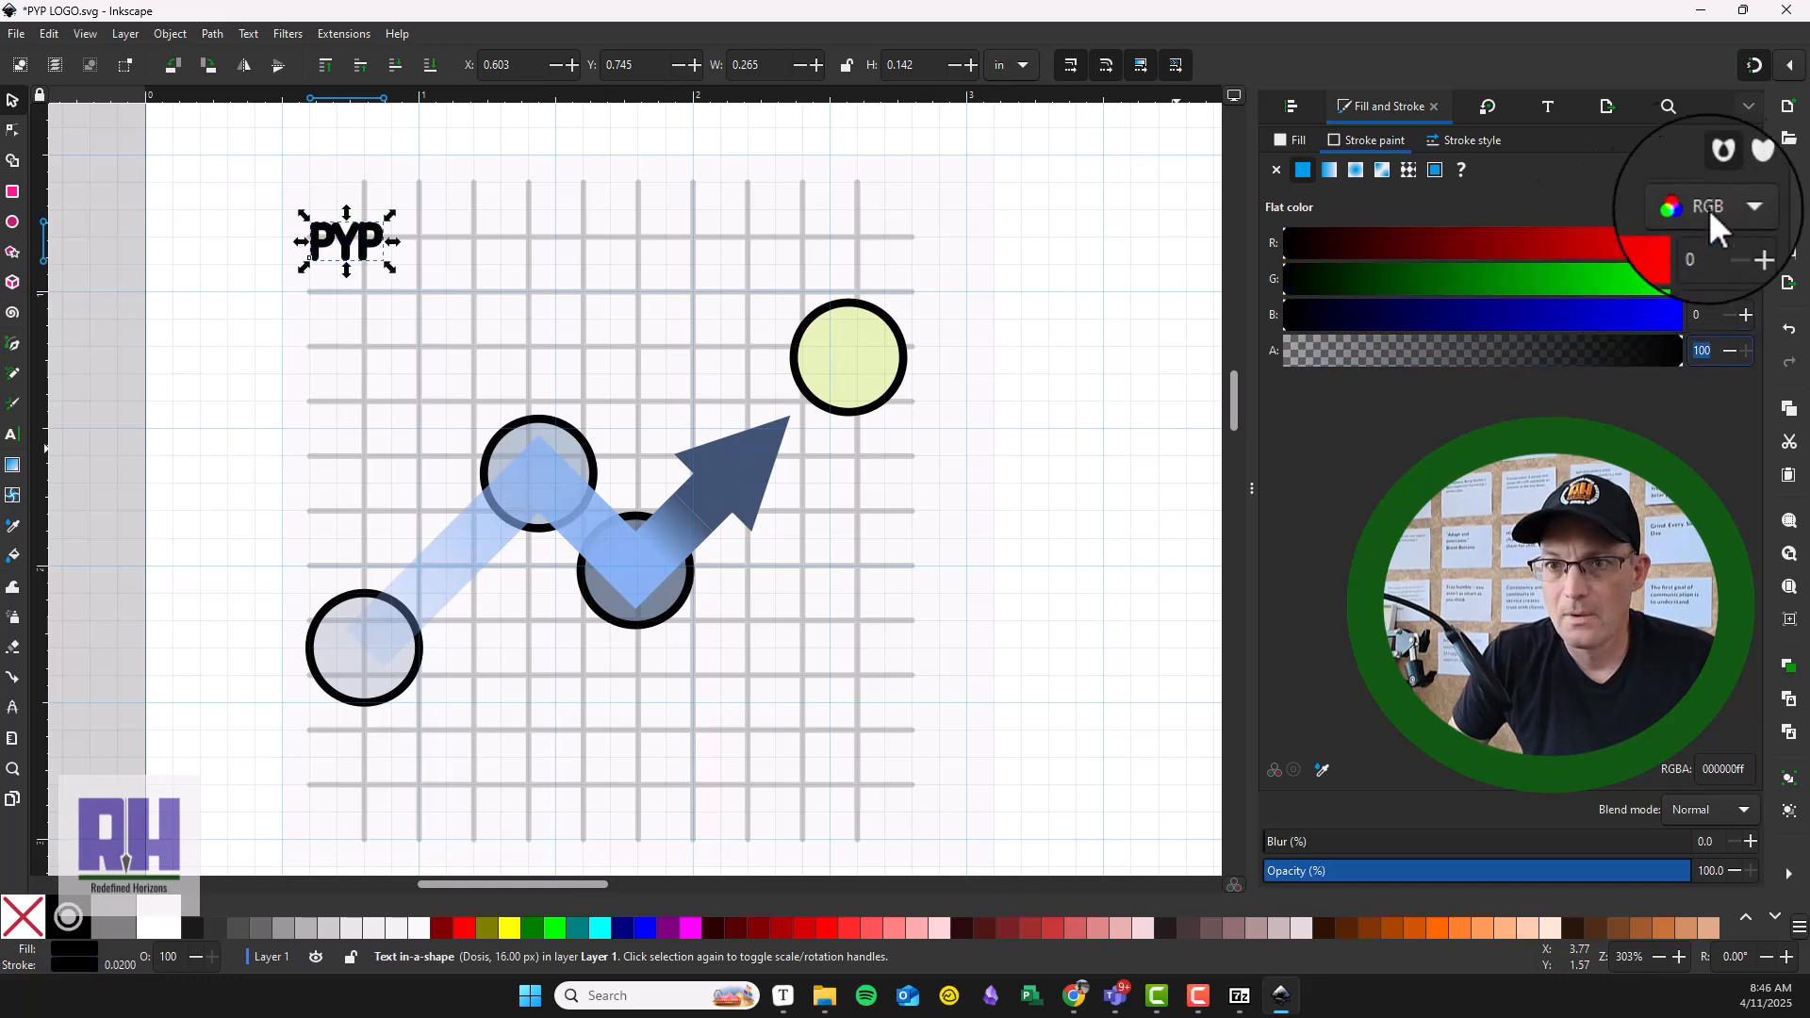
Step: Apply the Archivo Narrow font family in the Bold style to the PYP text
left_click(1546, 108)
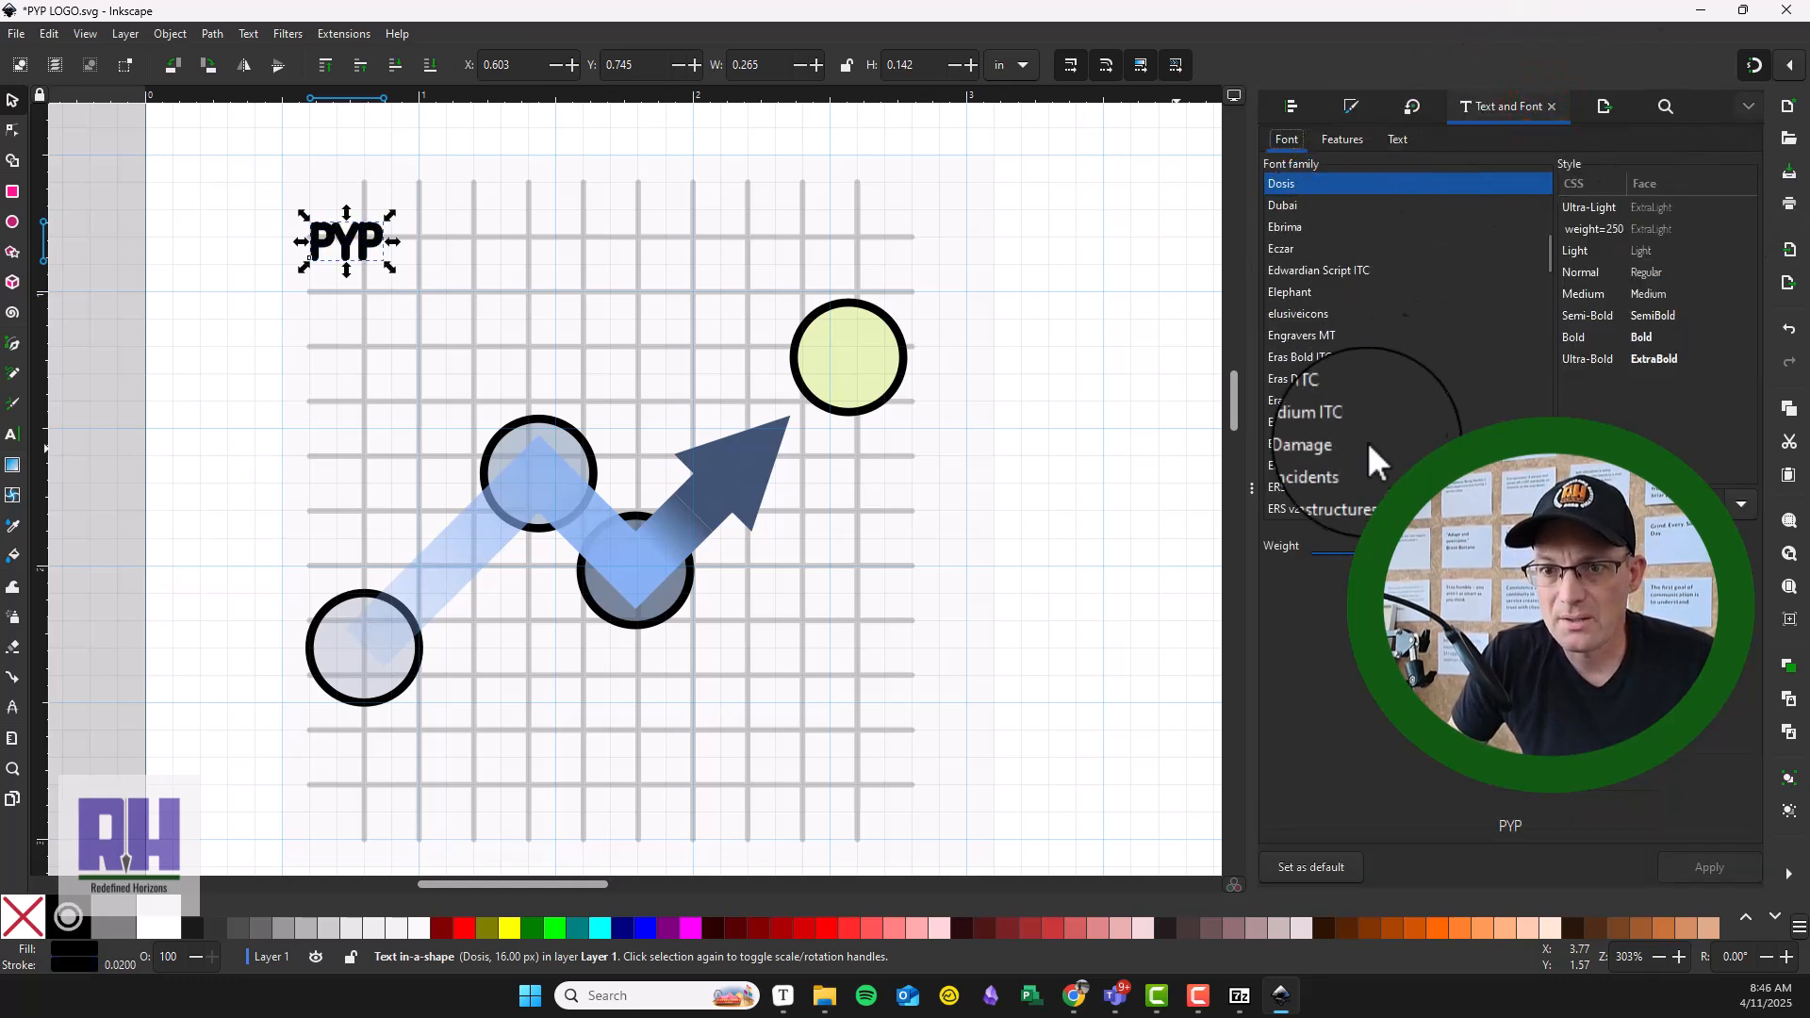
scroll(1346, 302, "up", 12)
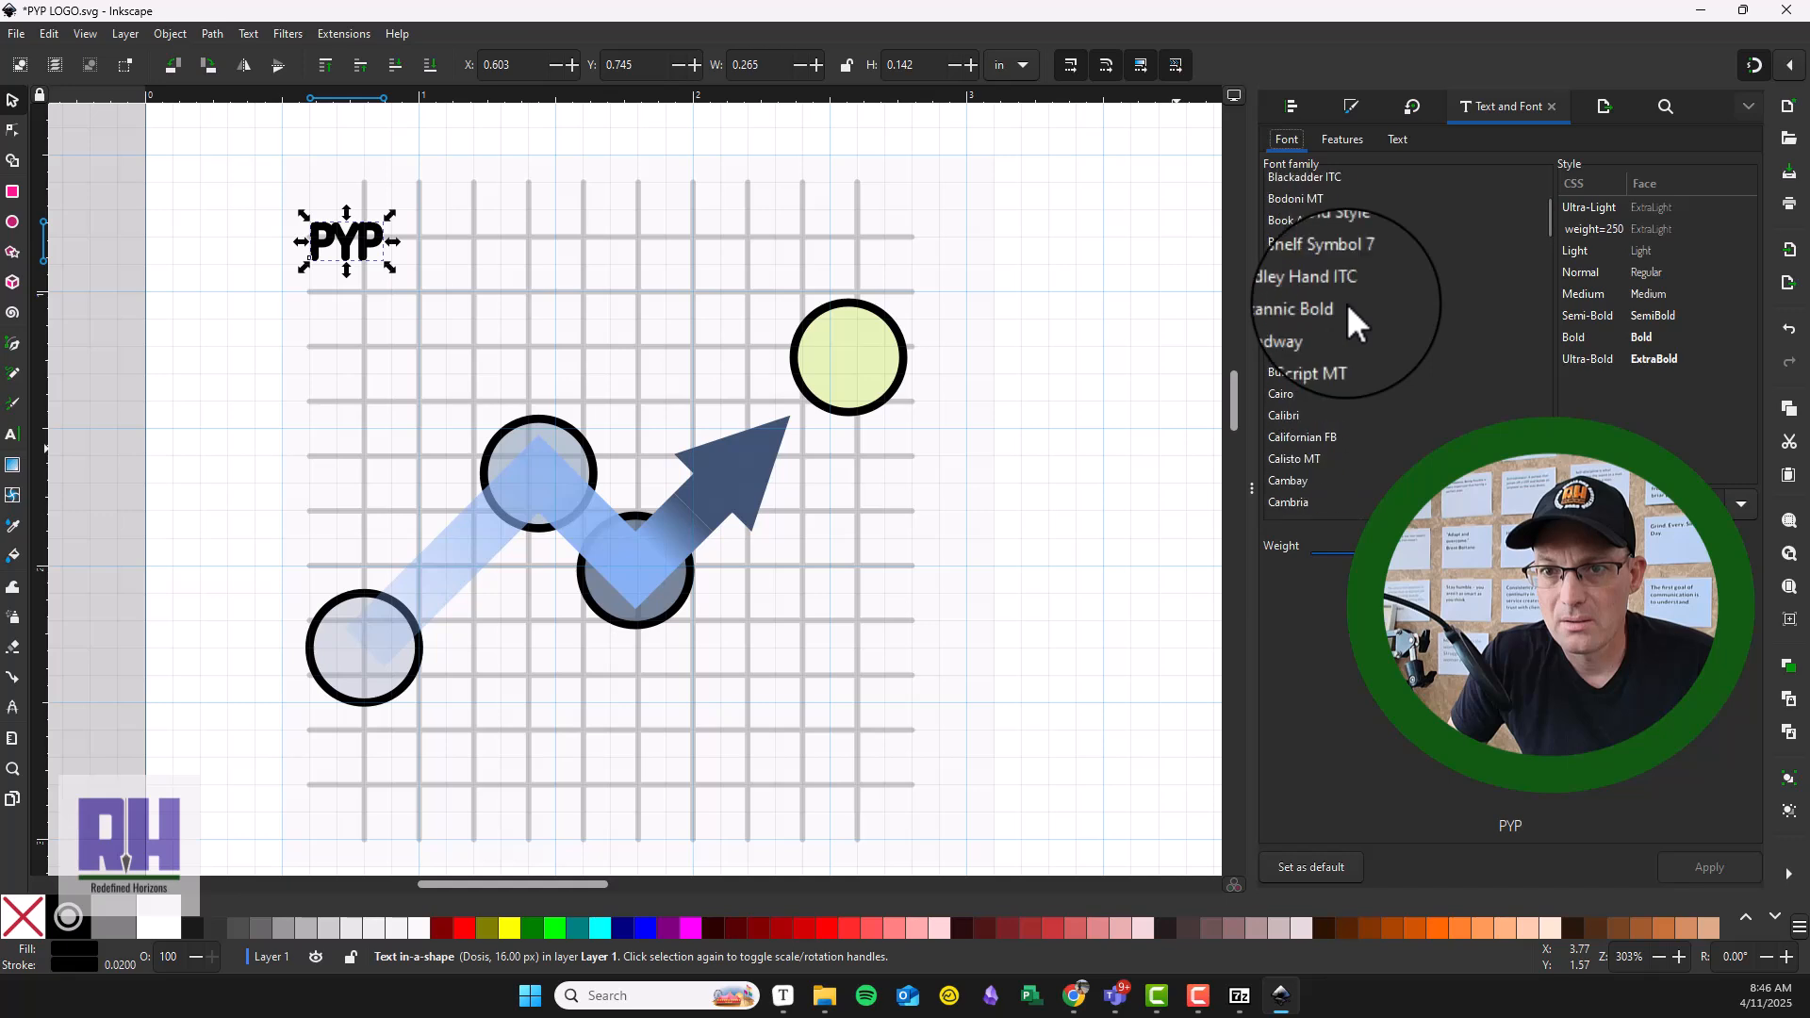
scroll(1346, 303, "up", 5)
left_click(1346, 303)
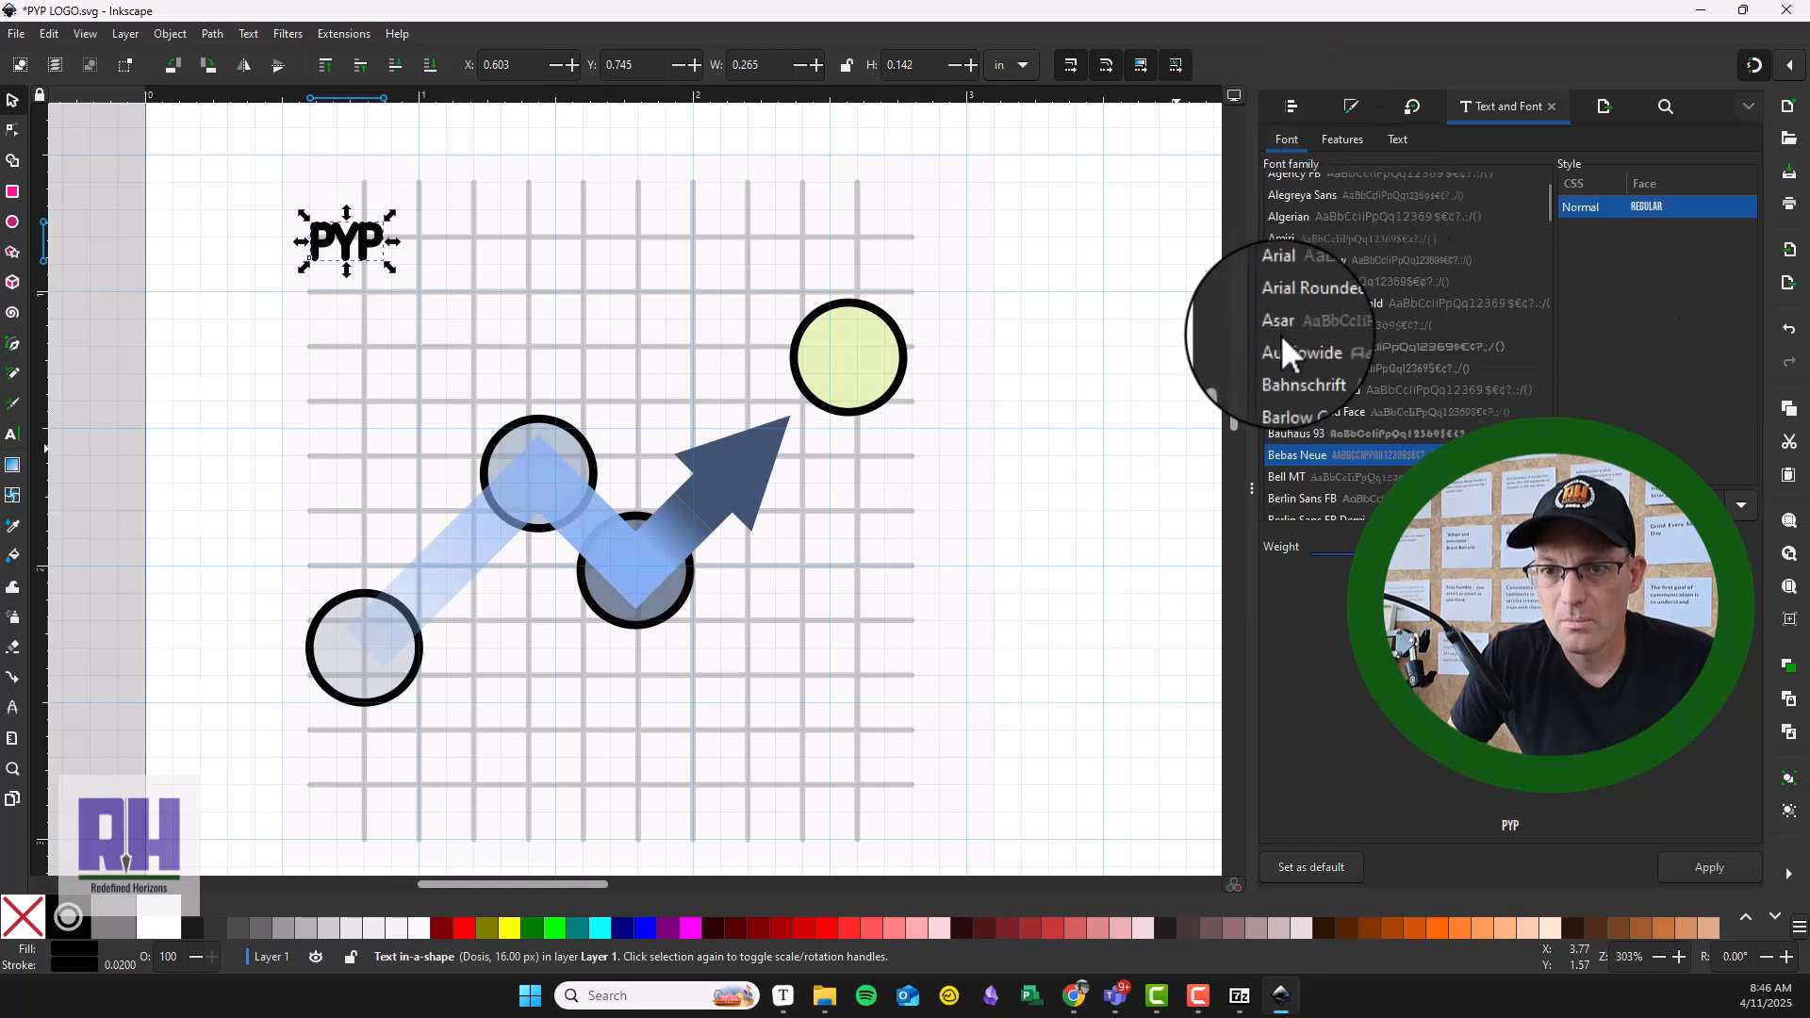
left_click(1293, 262)
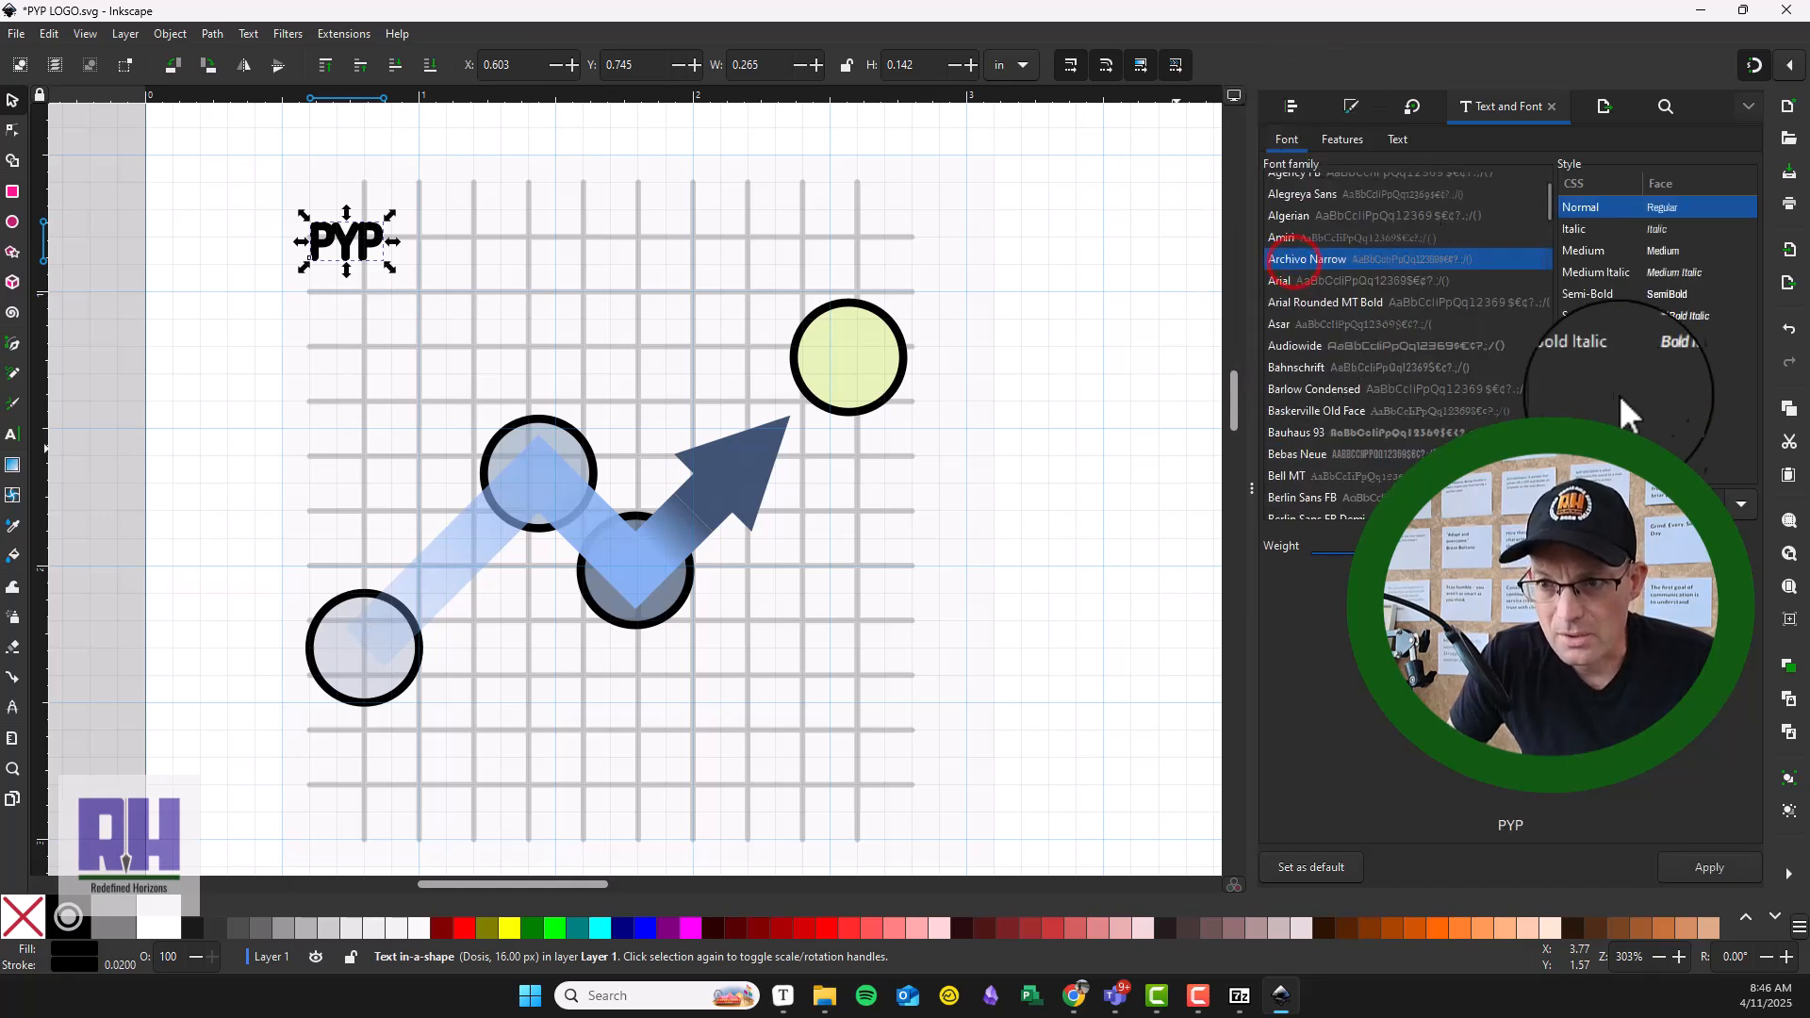
left_click(1603, 337)
left_click(1708, 867)
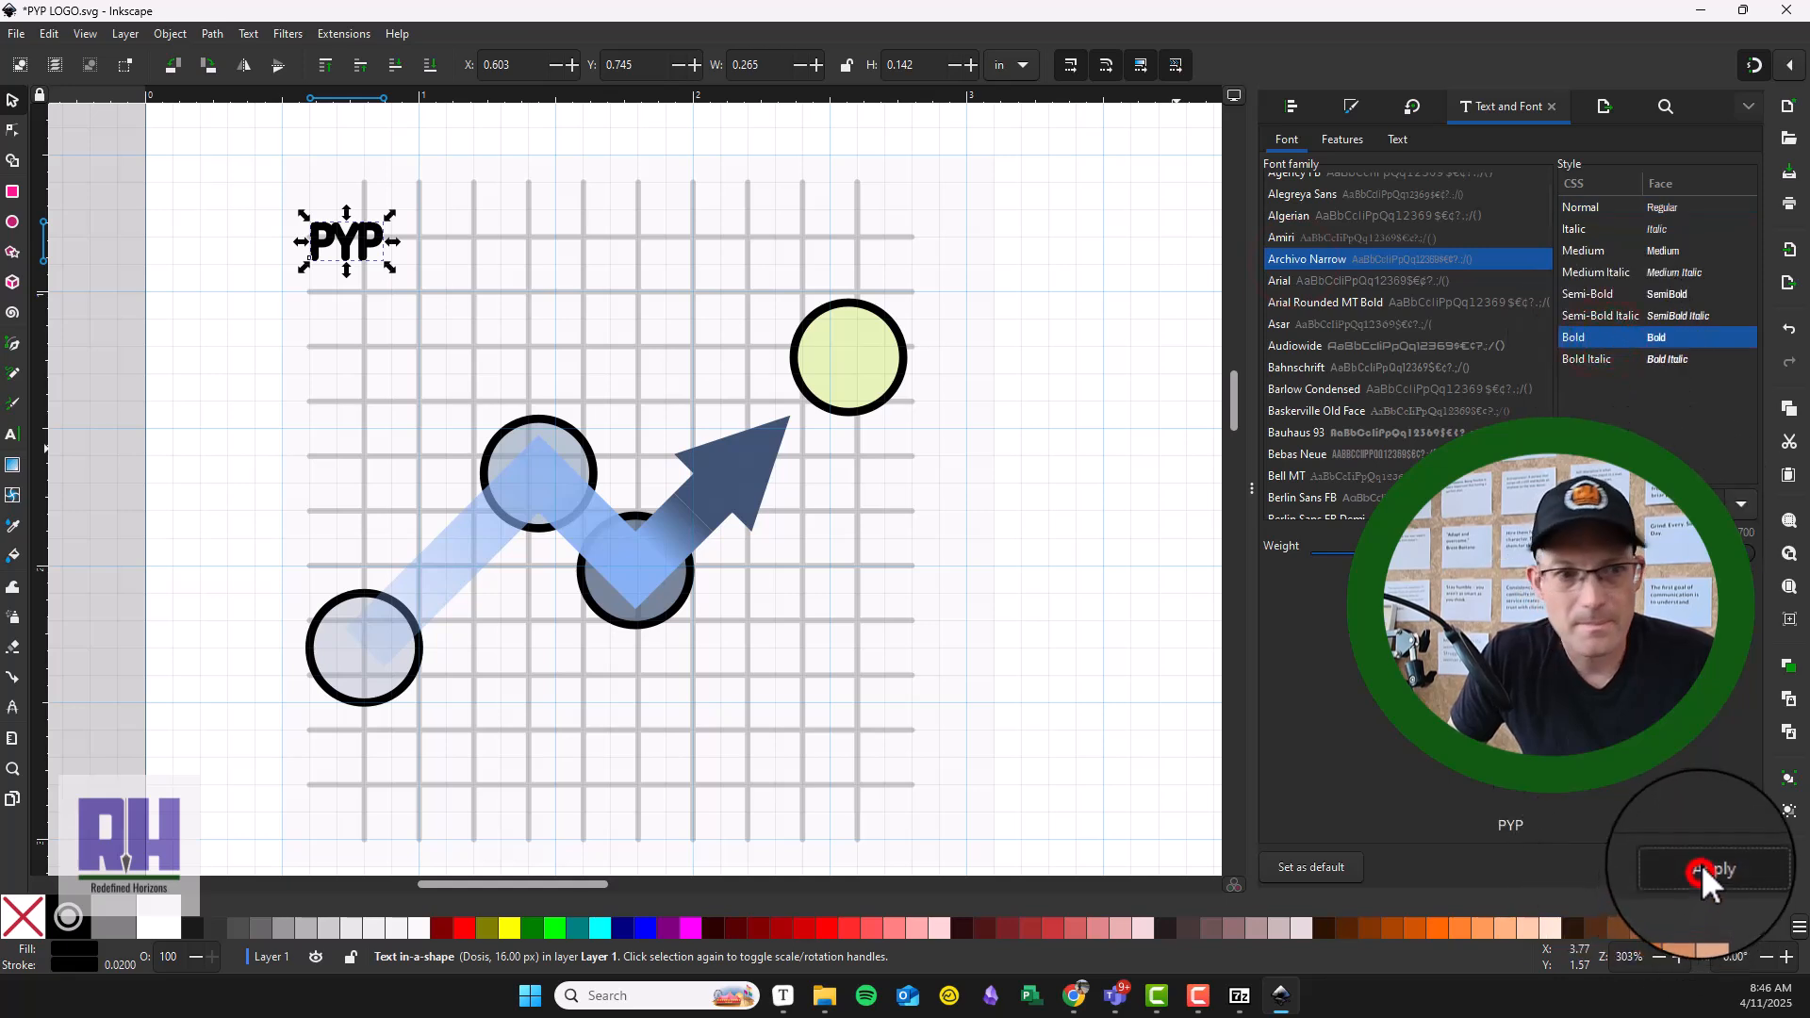
Step: Set the PYP text's font size to 36 and move it slightly inward on the grid above the arrow
left_click_drag(1130, 547, 358, 274)
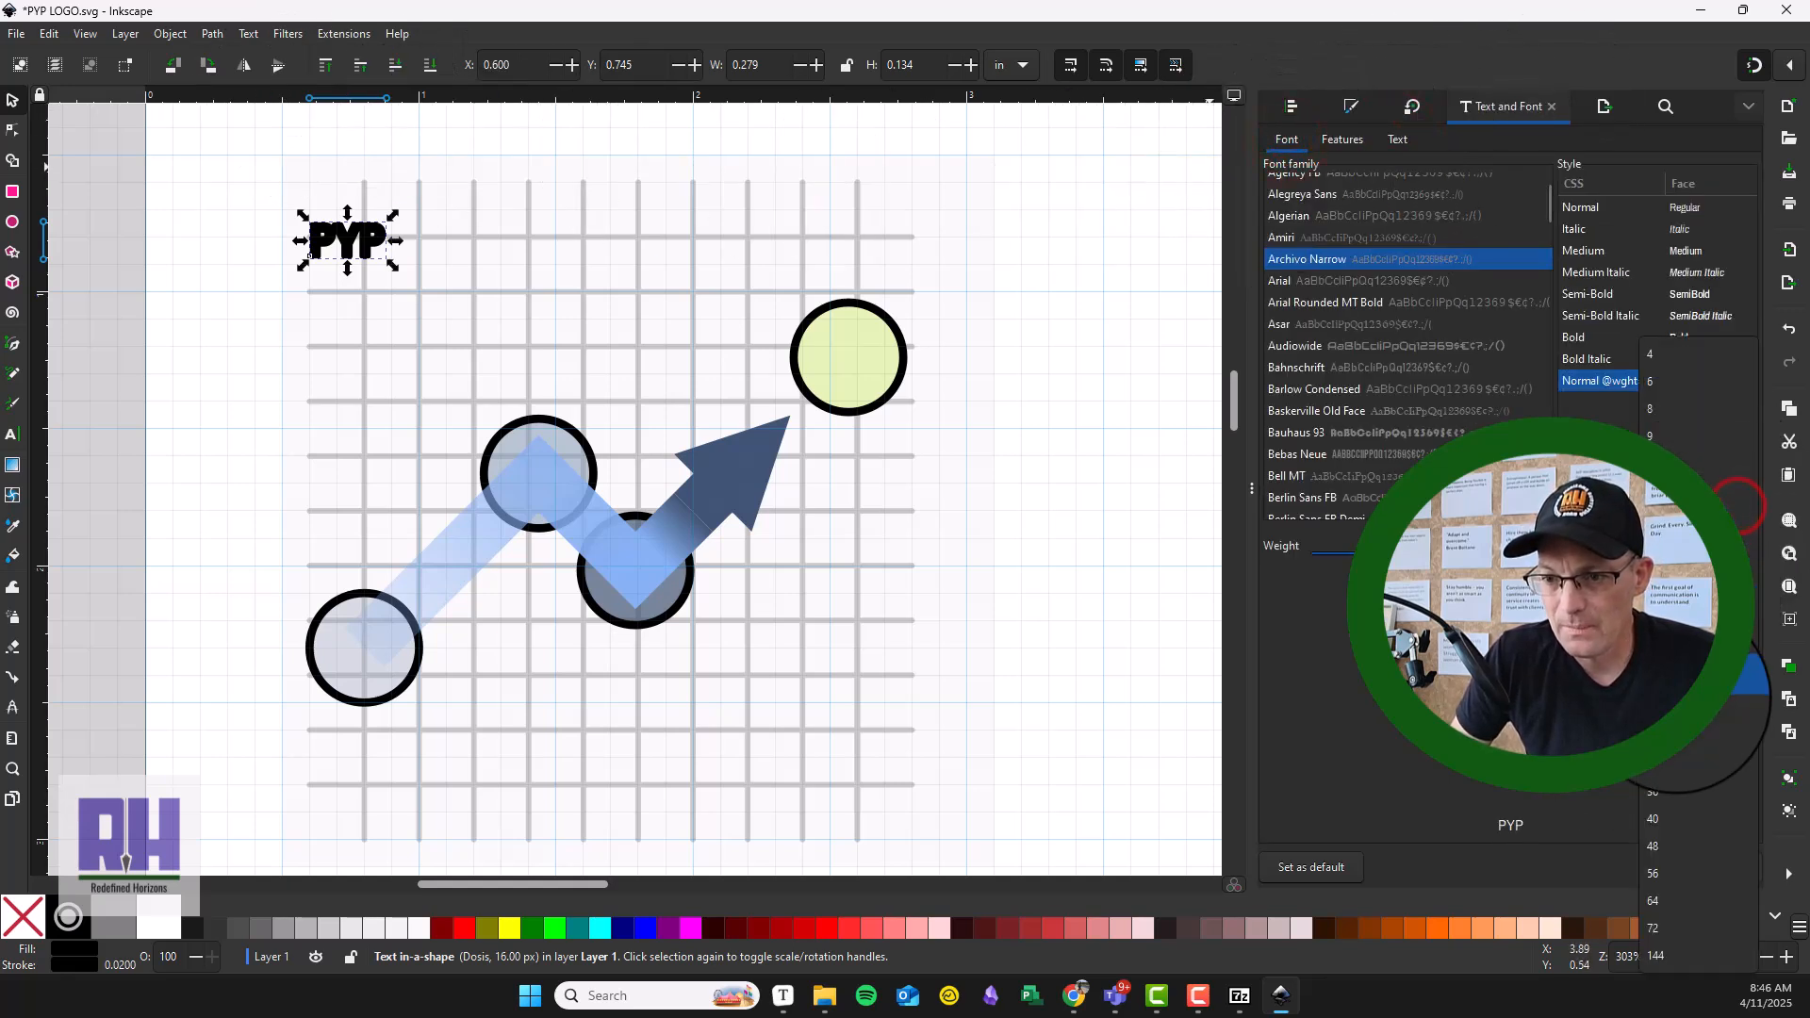
left_click(1685, 797)
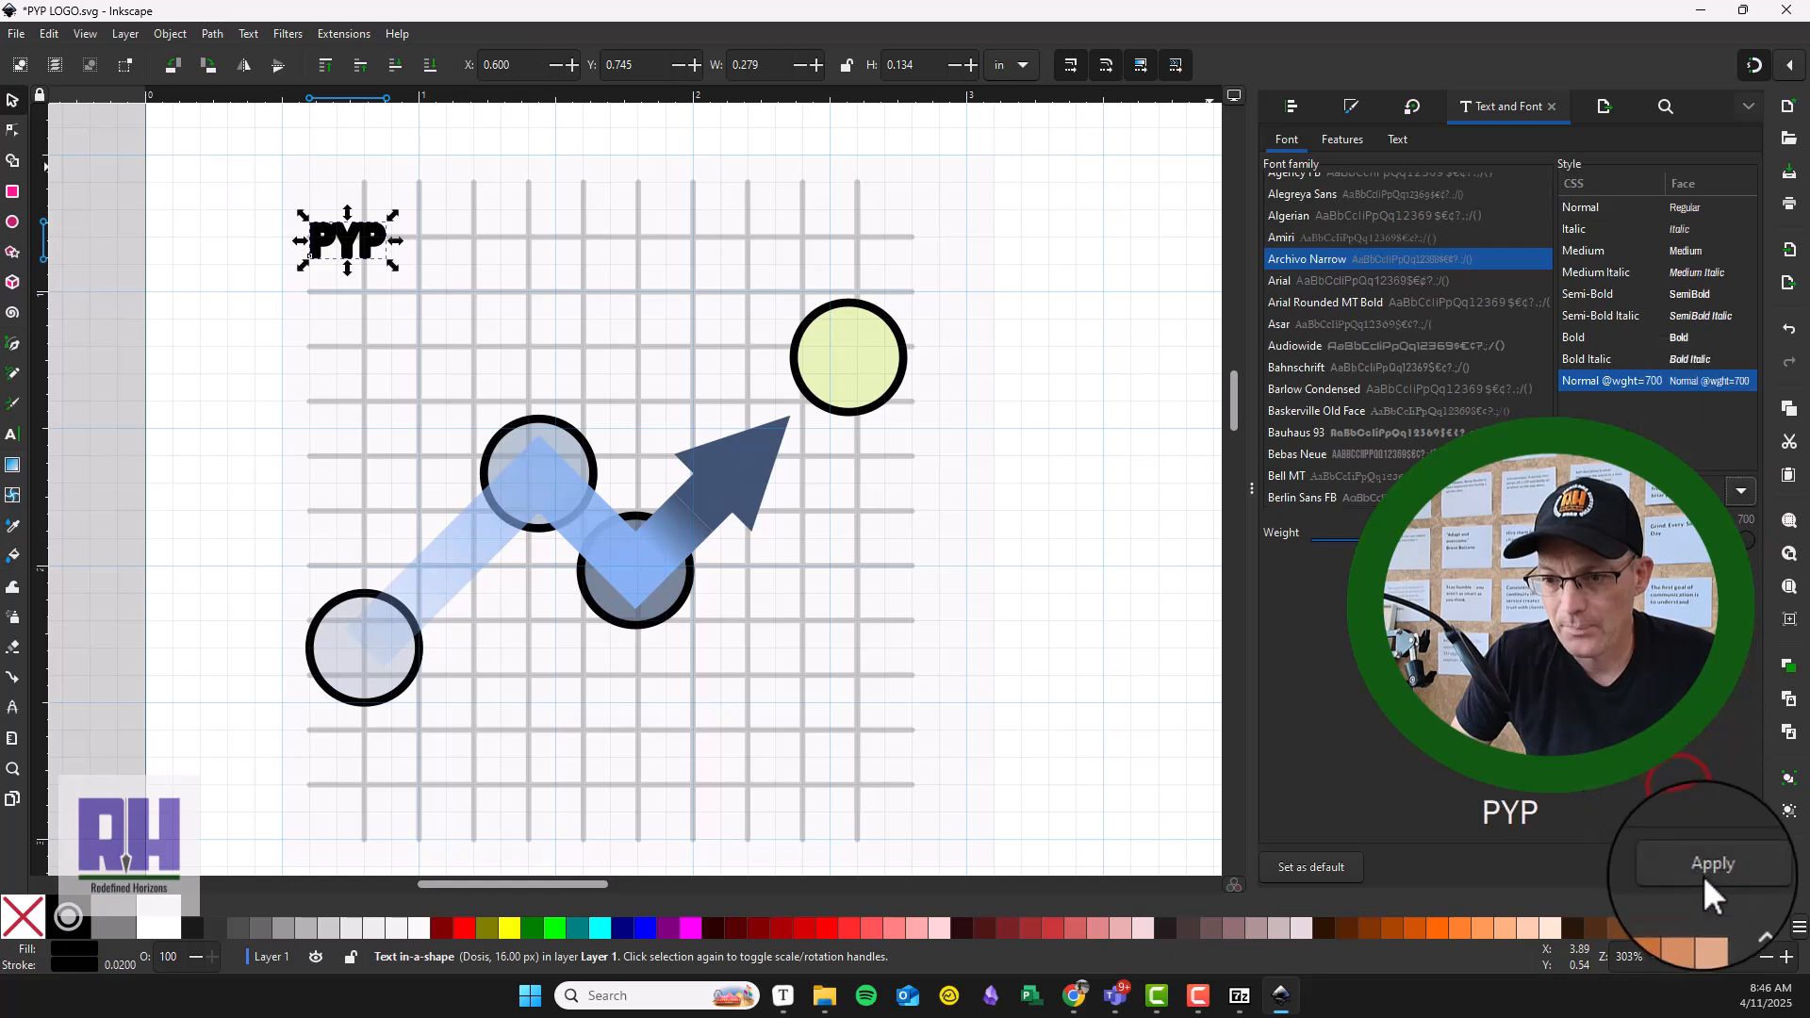
left_click(1706, 867)
left_click_drag(368, 244, 418, 292)
scroll(666, 285, "down", 4)
scroll(666, 285, "up", 5)
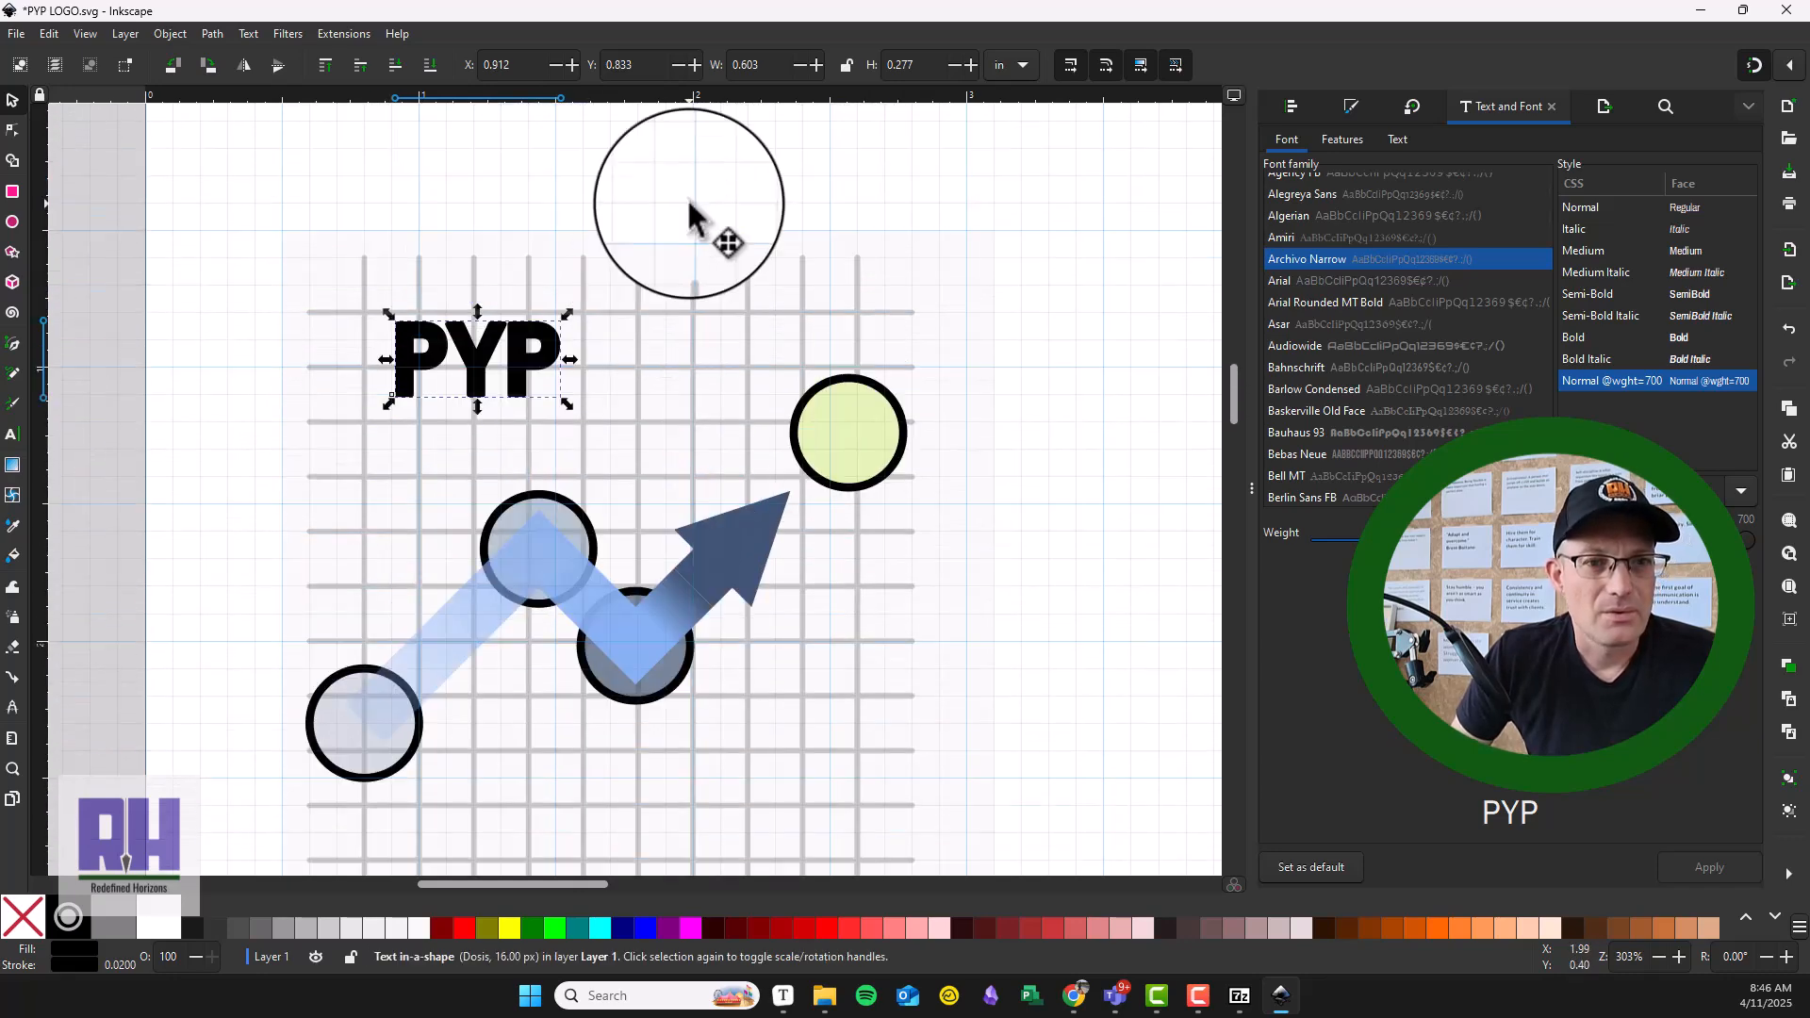
Step: Replace the PYP text's content with "Plotting Your Path"
left_click(1383, 140)
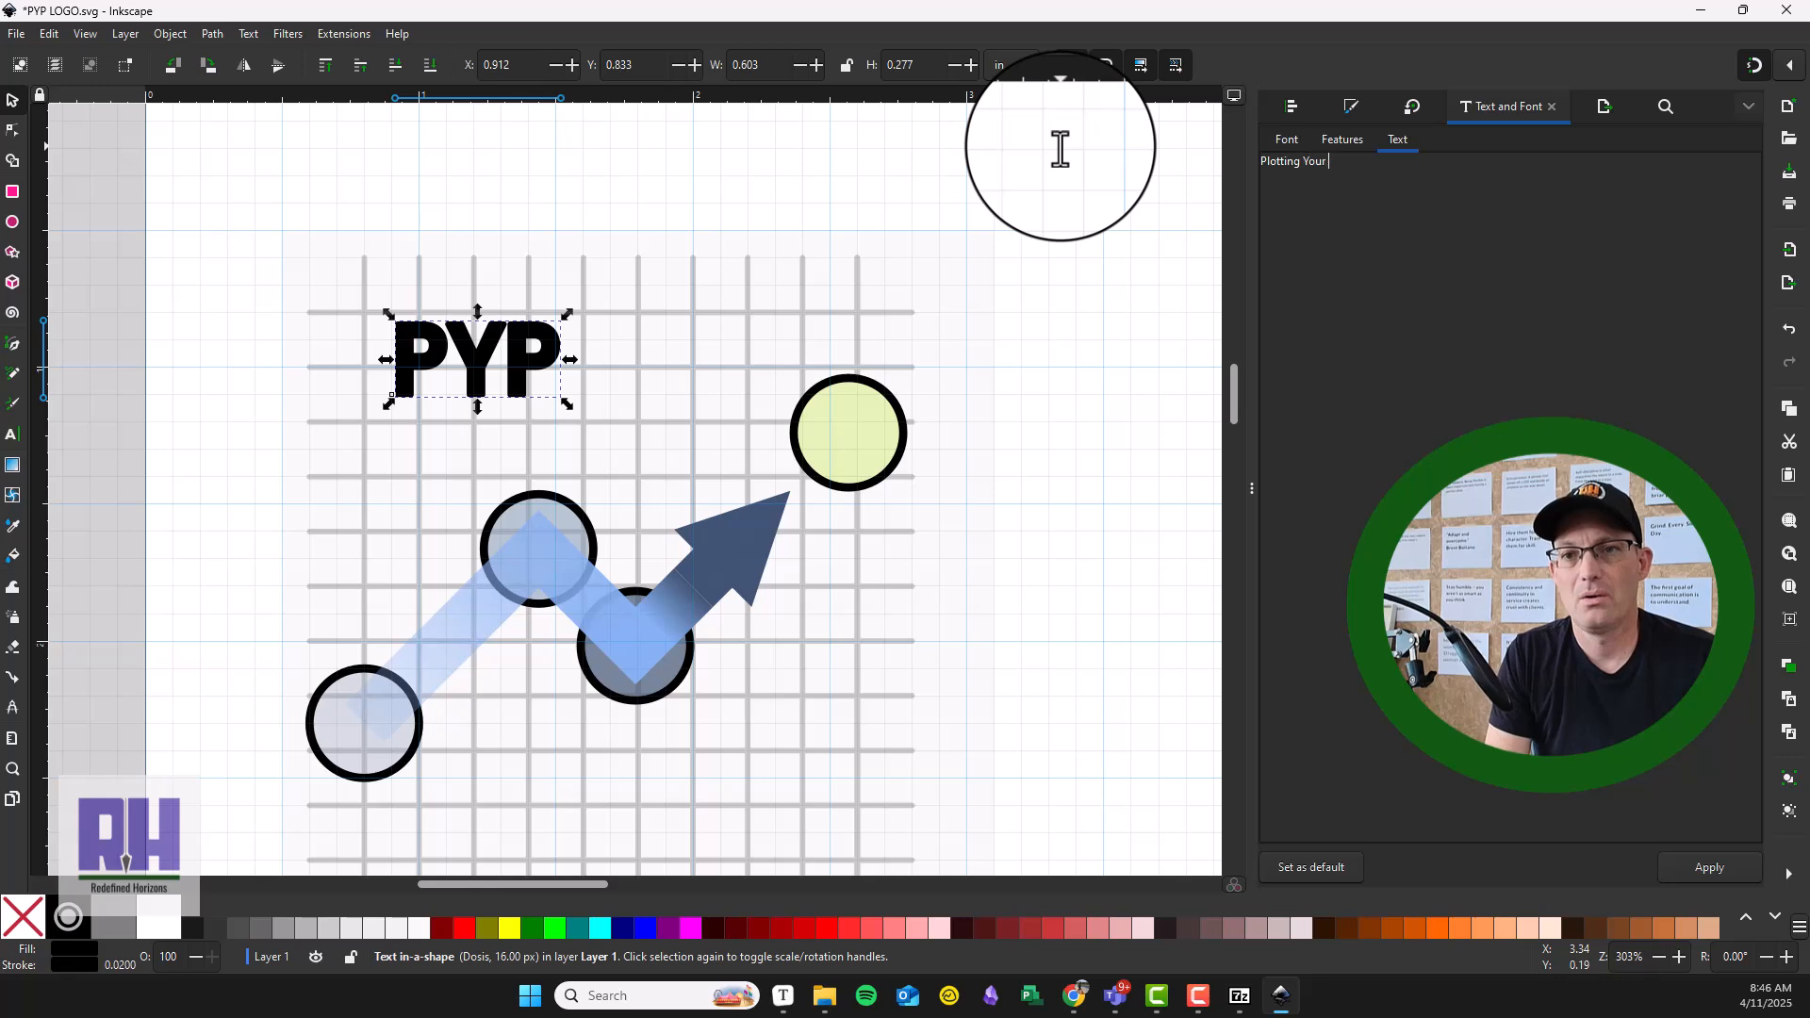
left_click(1690, 865)
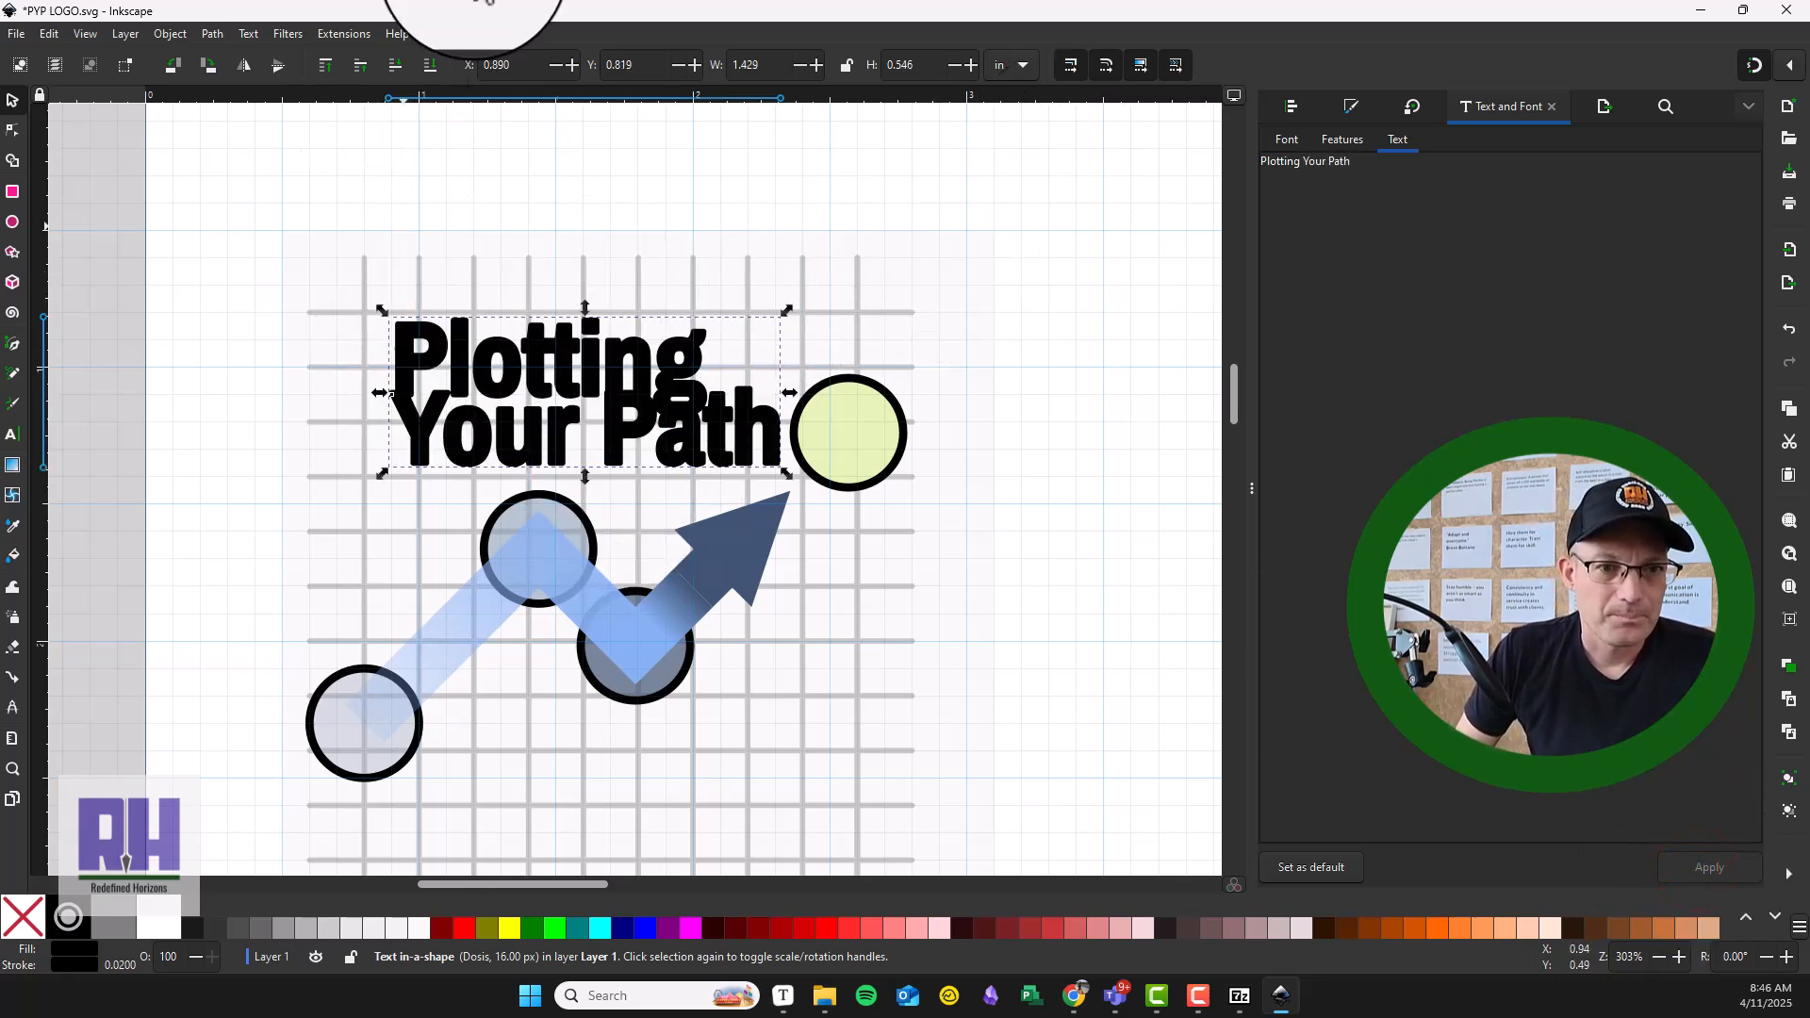
scroll(227, 160, "up", 4)
scroll(226, 160, "down", 4)
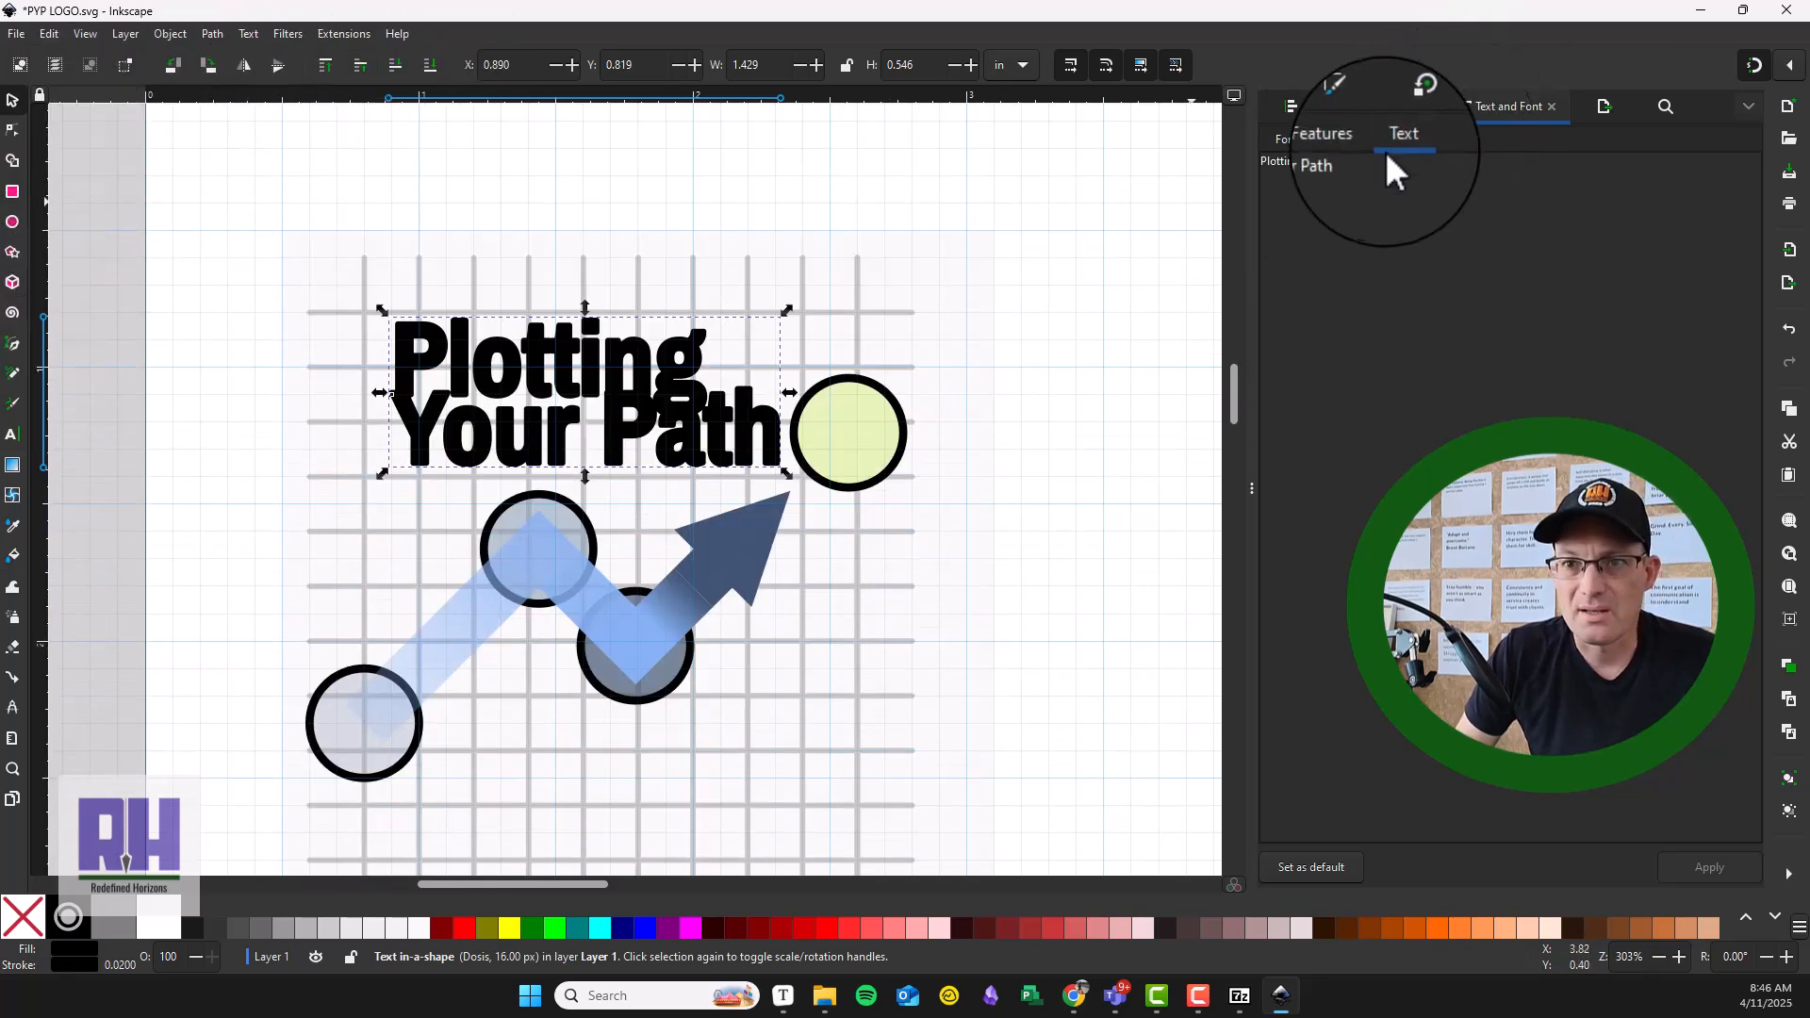
Step: Set the "Plotting Your Path" text's font size to 24
left_click(1343, 138)
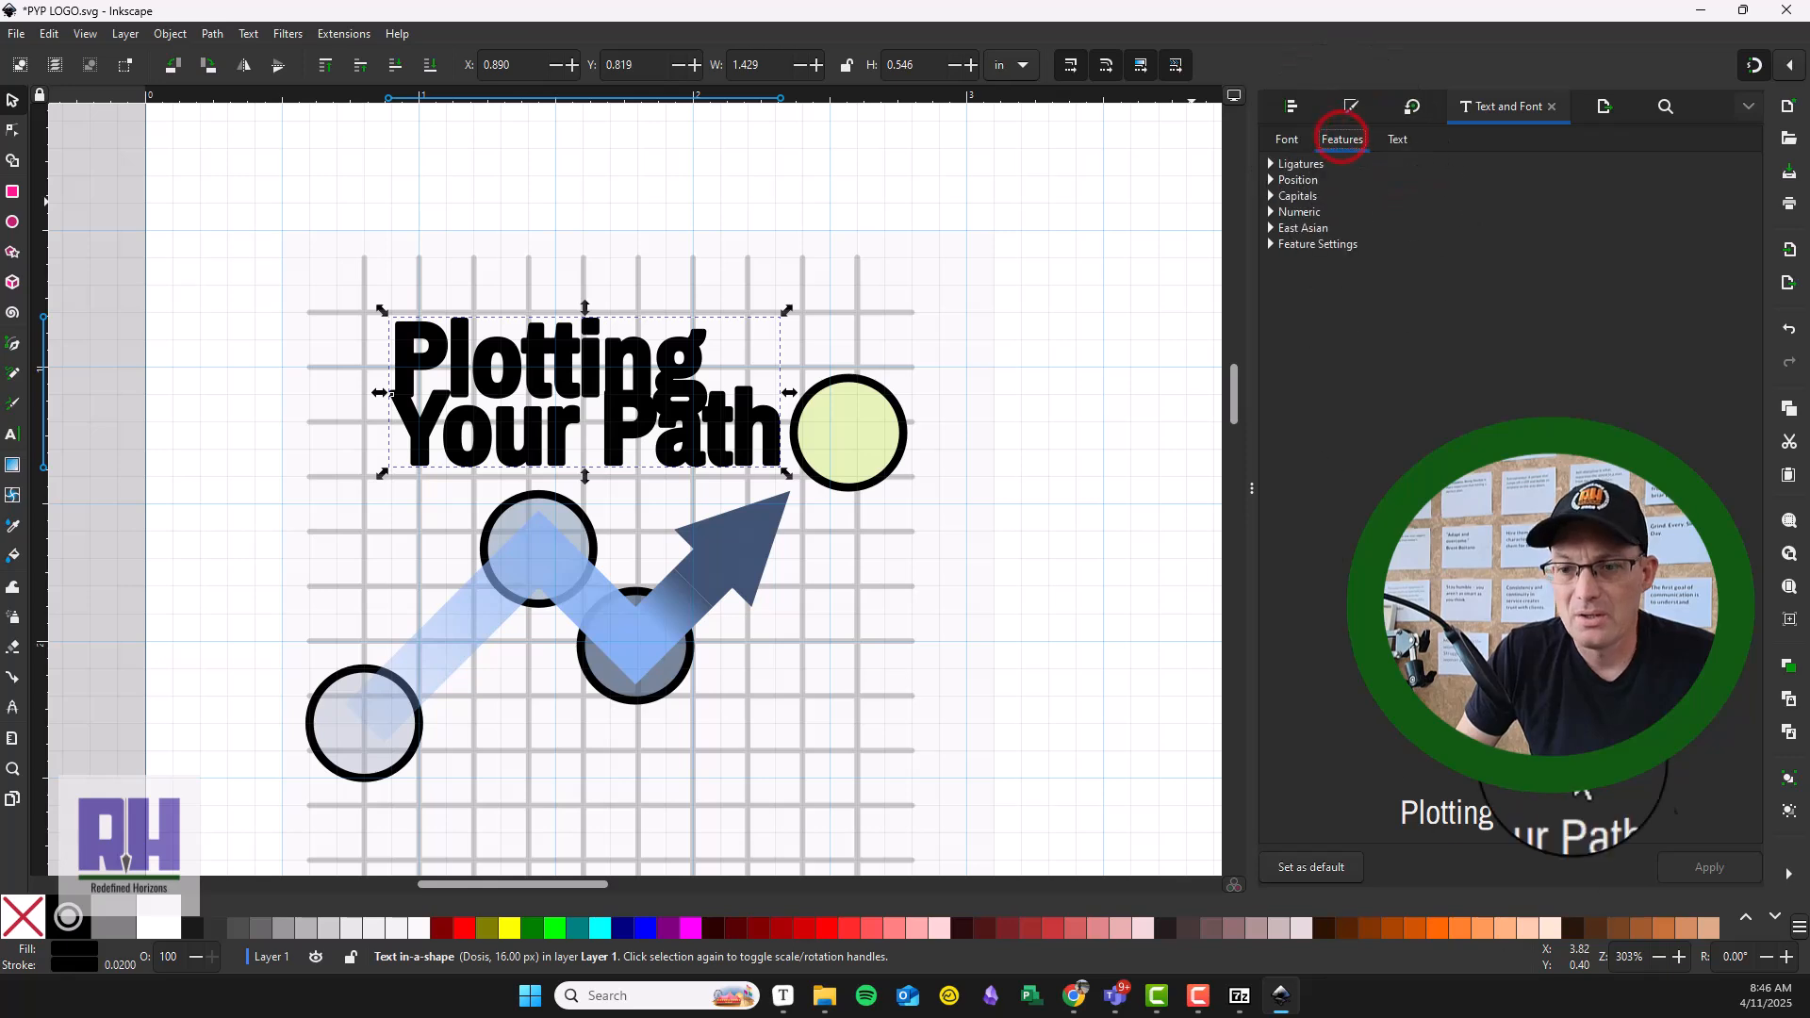
left_click(1292, 139)
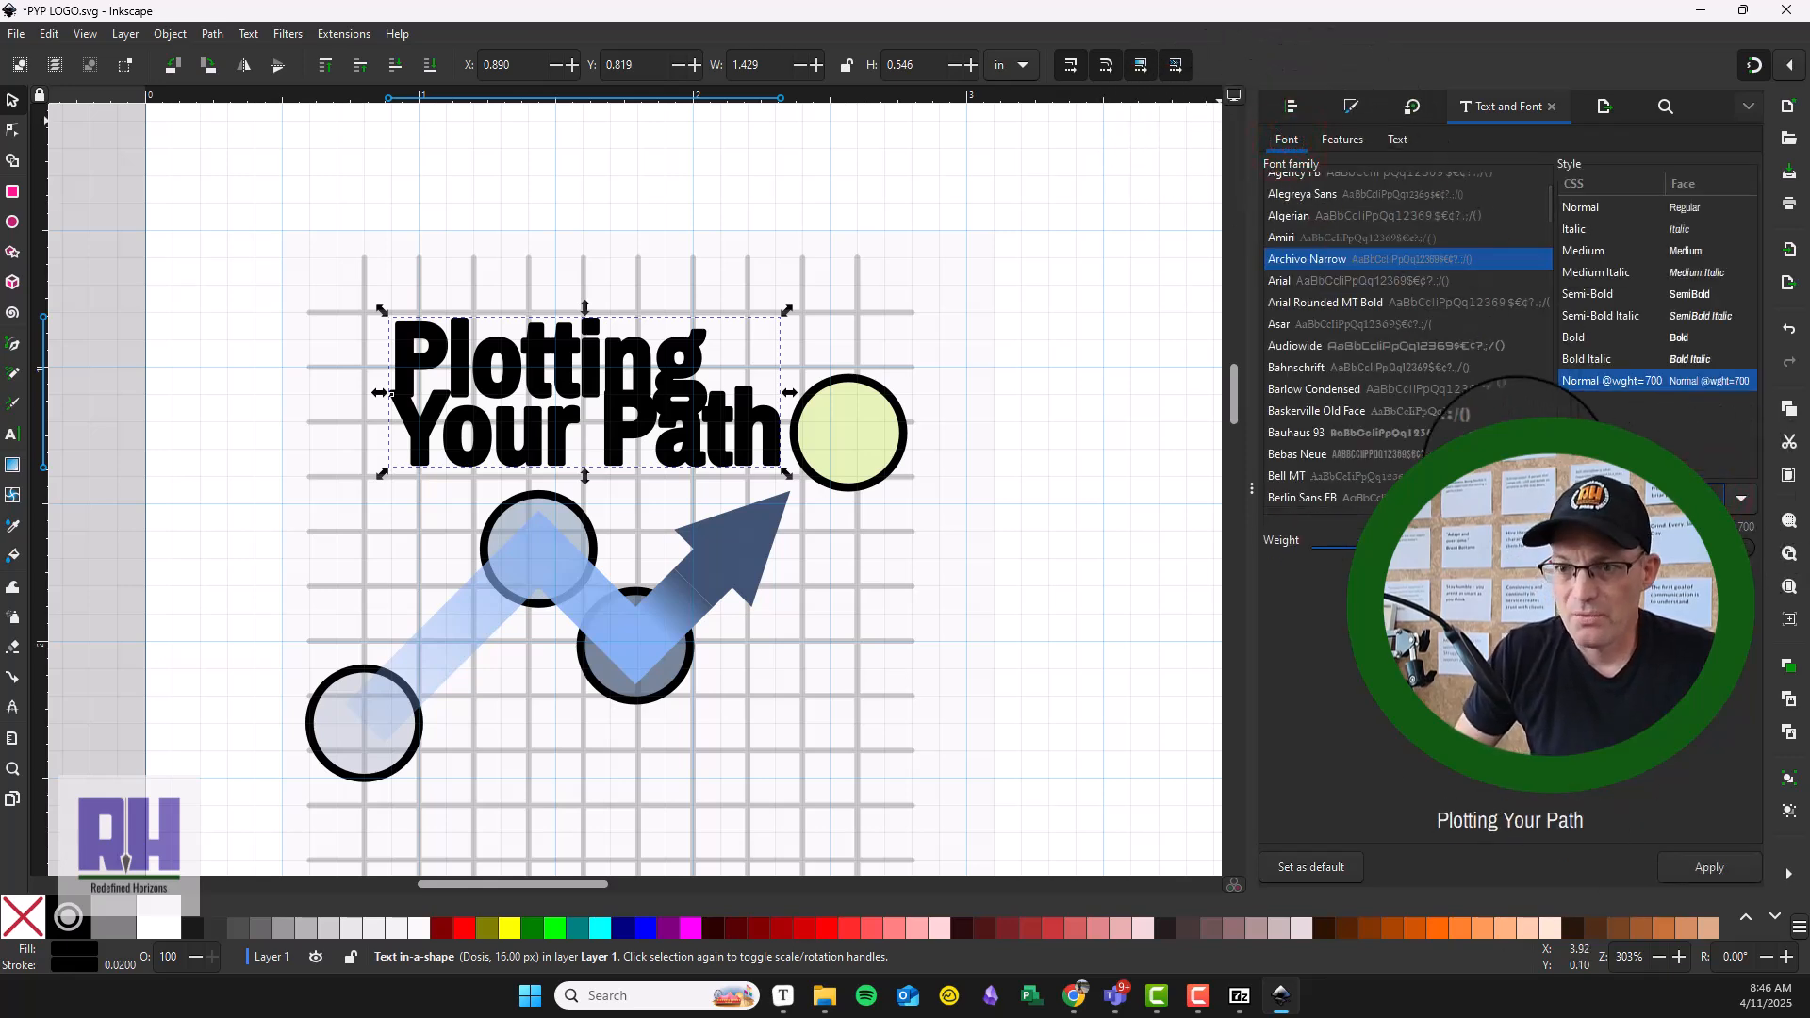
left_click(1698, 869)
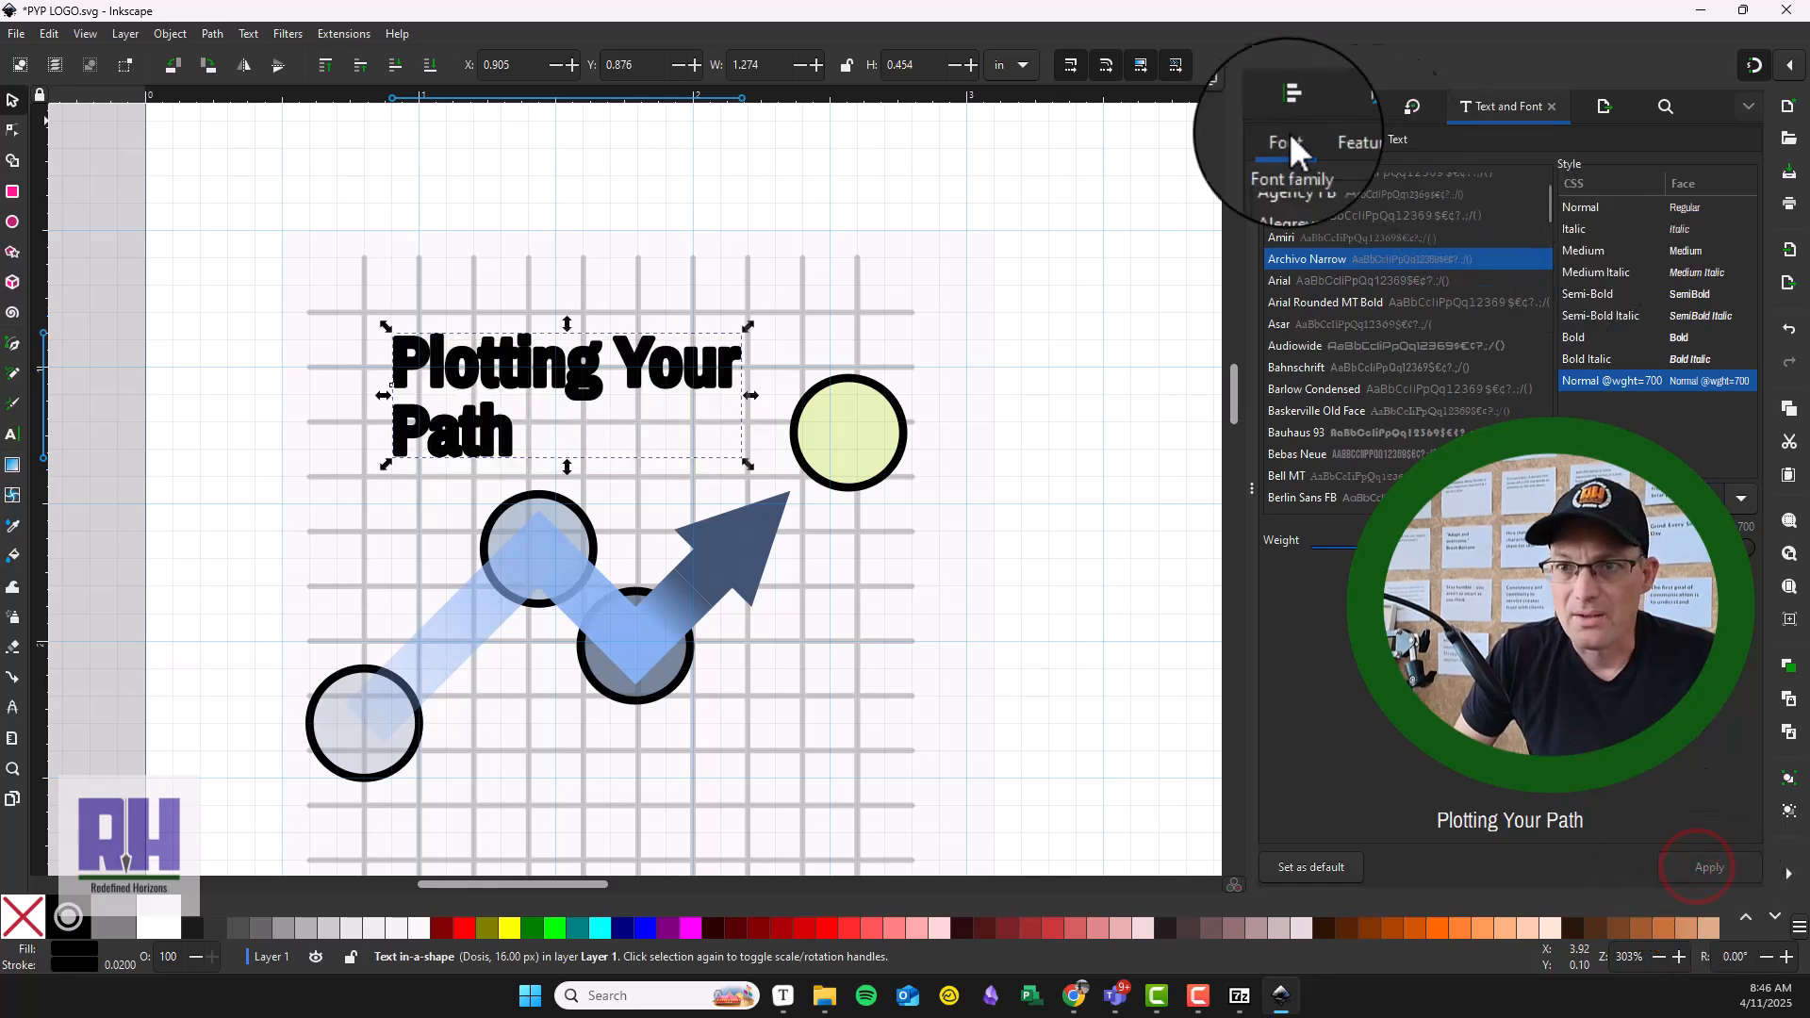
Step: Split "Plotting Your Path" into three lines, one word per line, and extend its text frame downward
left_click(1395, 140)
left_click(1297, 165)
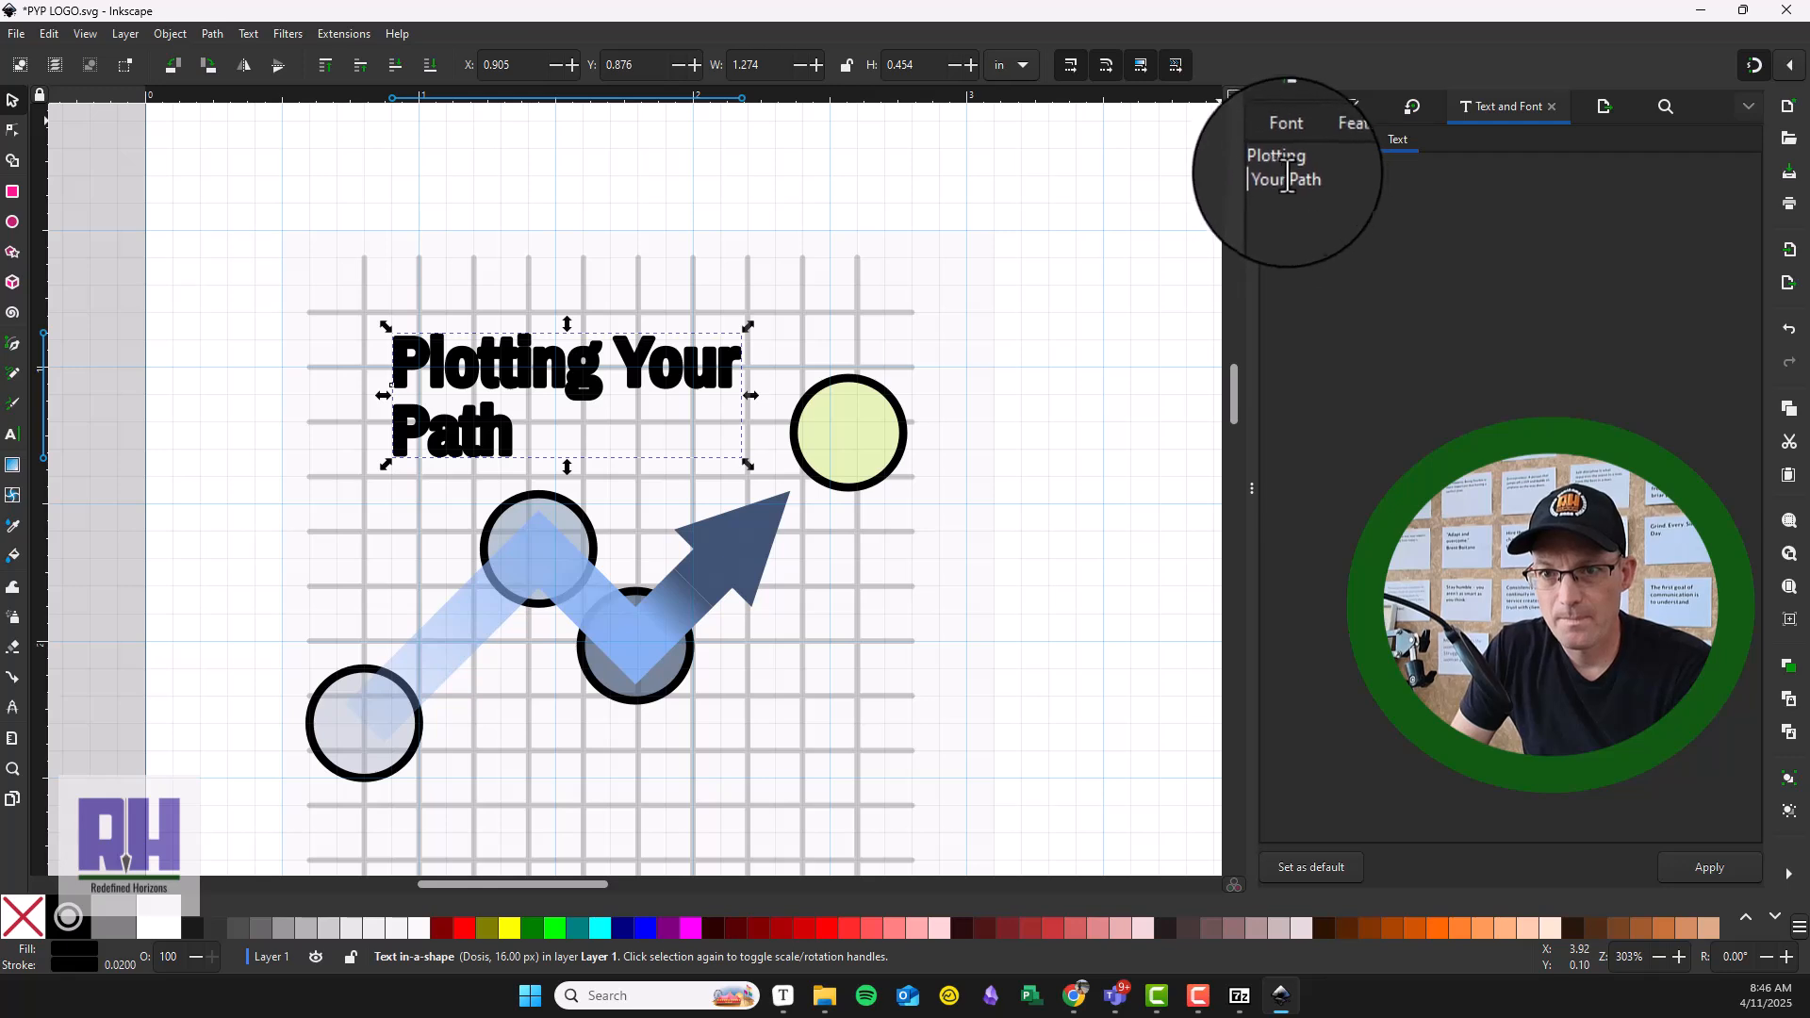
key("Return")
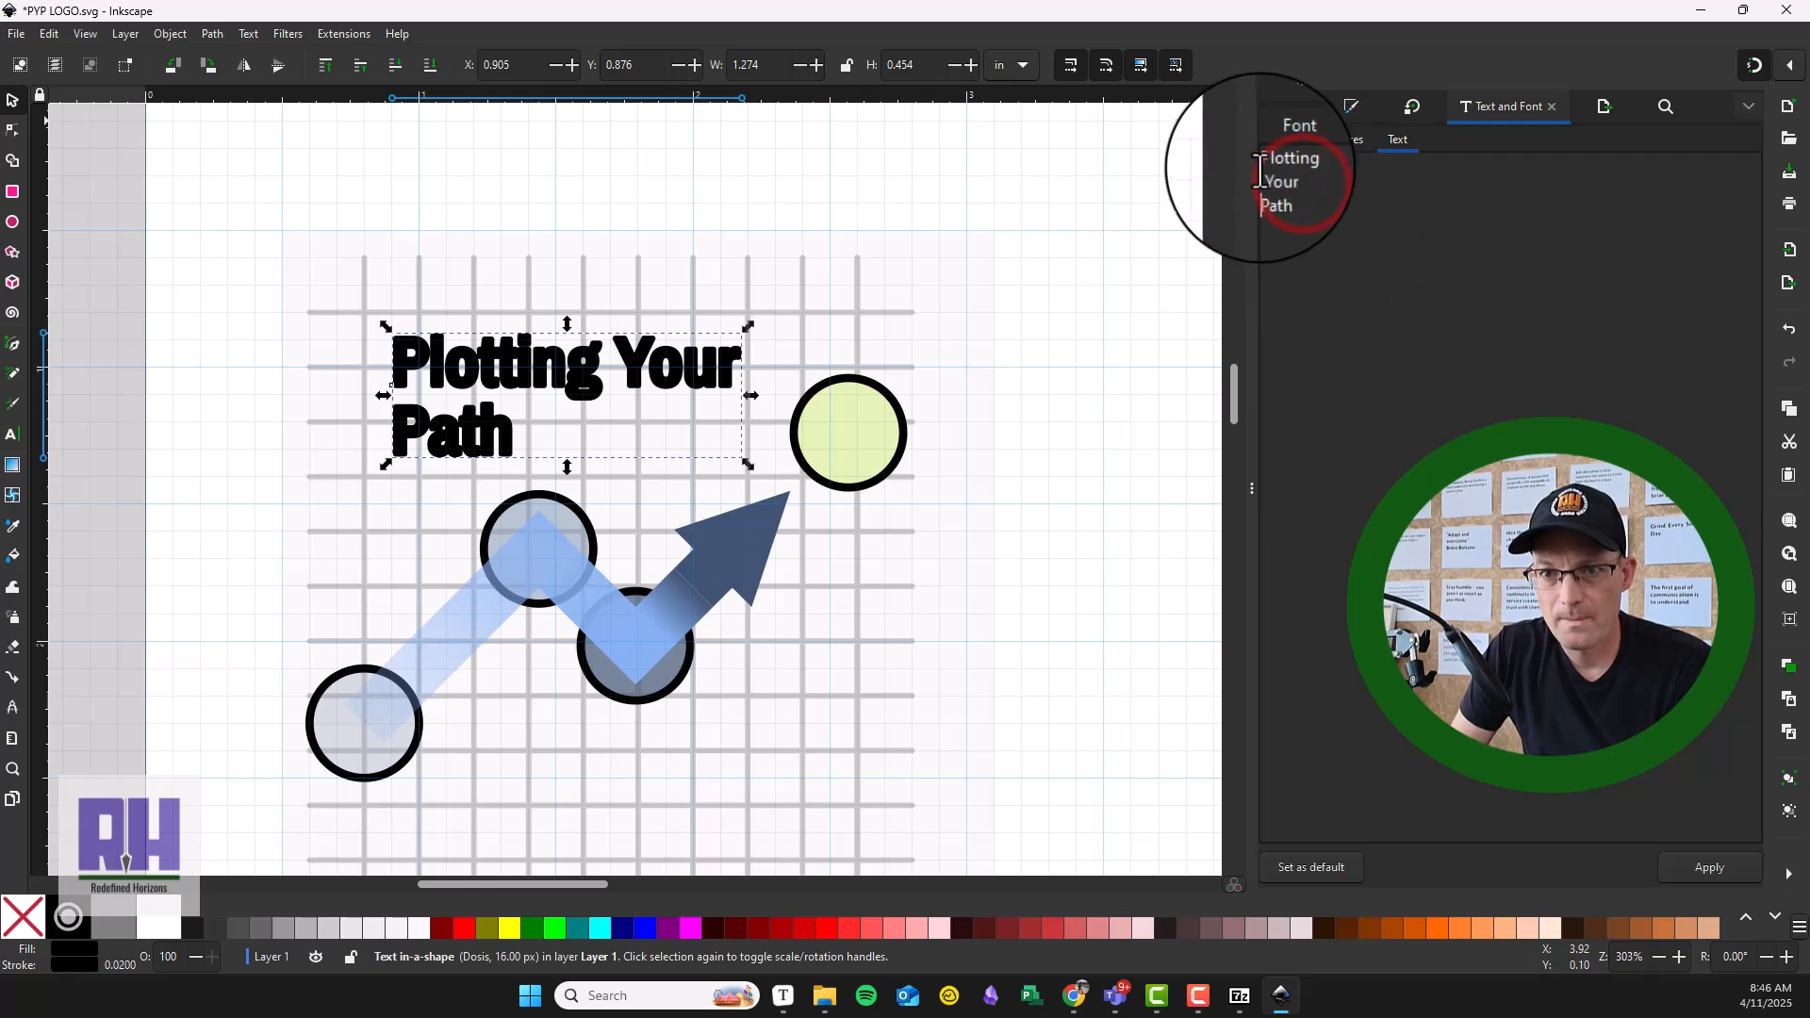
left_click(1730, 865)
double_click(577, 365)
left_click_drag(855, 521, 856, 751)
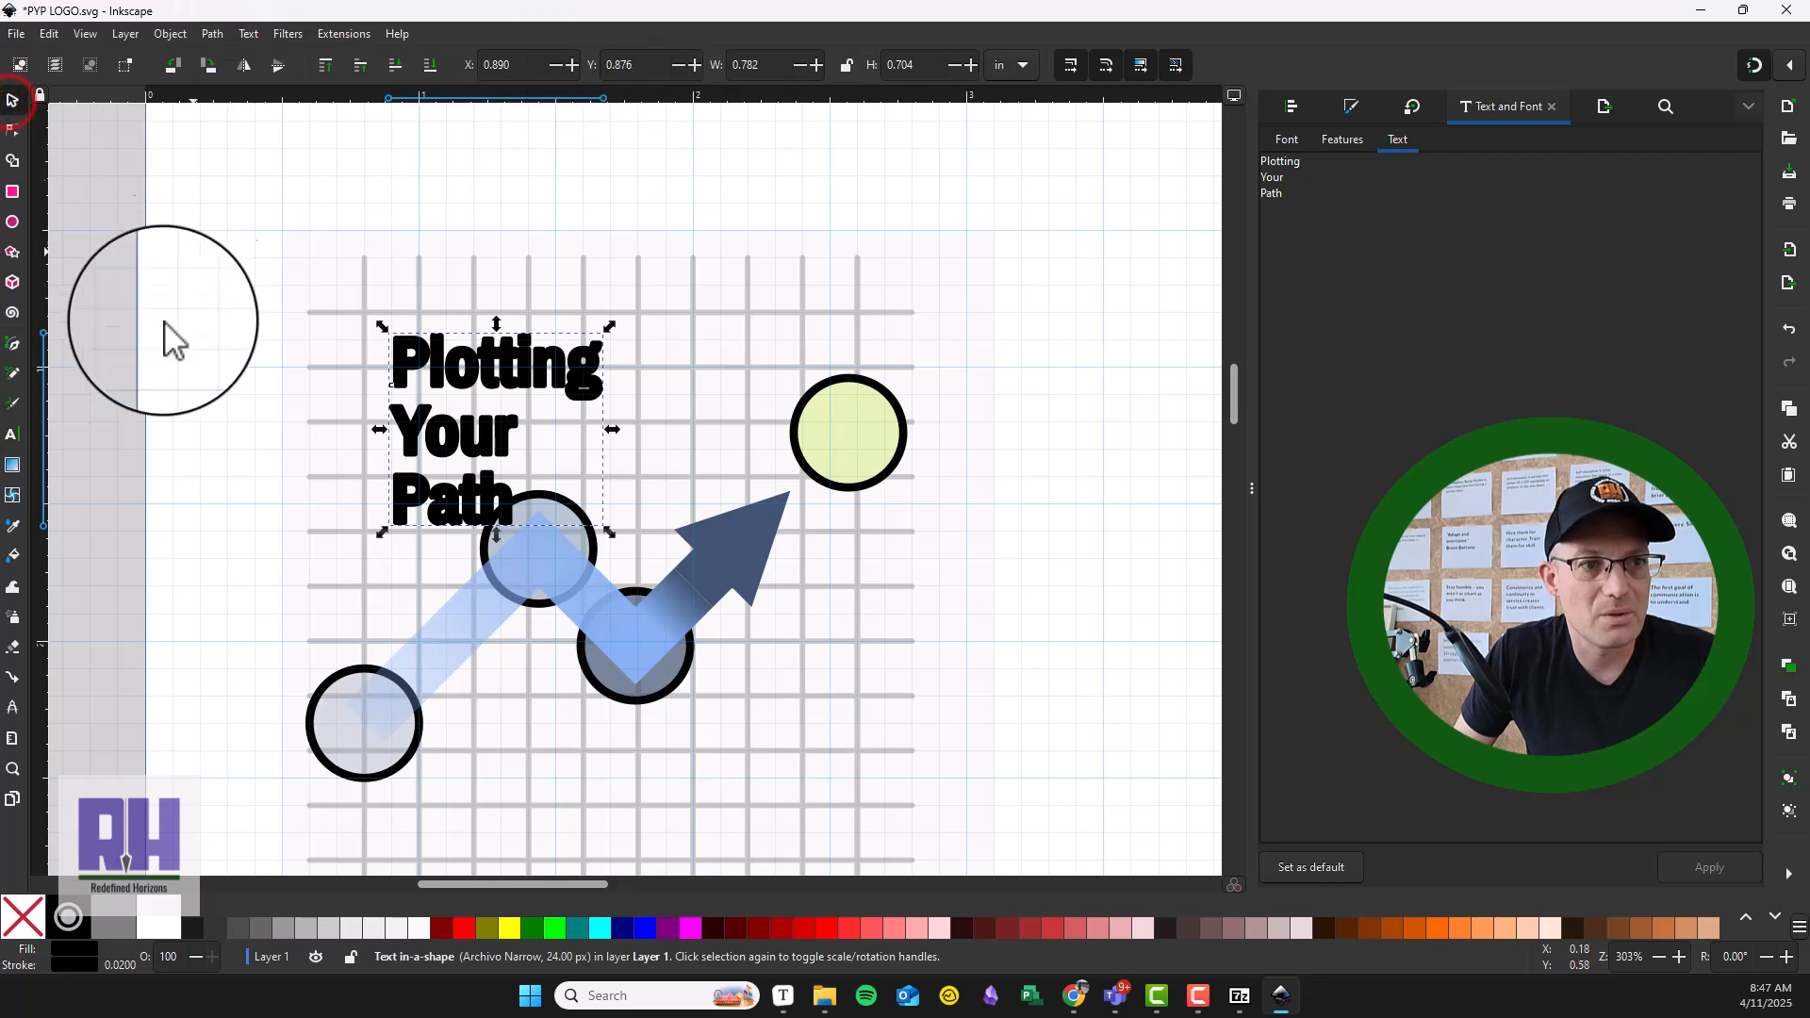
Step: Center-align the three lines of the "Plotting Your Path" text within their frame
left_click(13, 433)
left_click(692, 71)
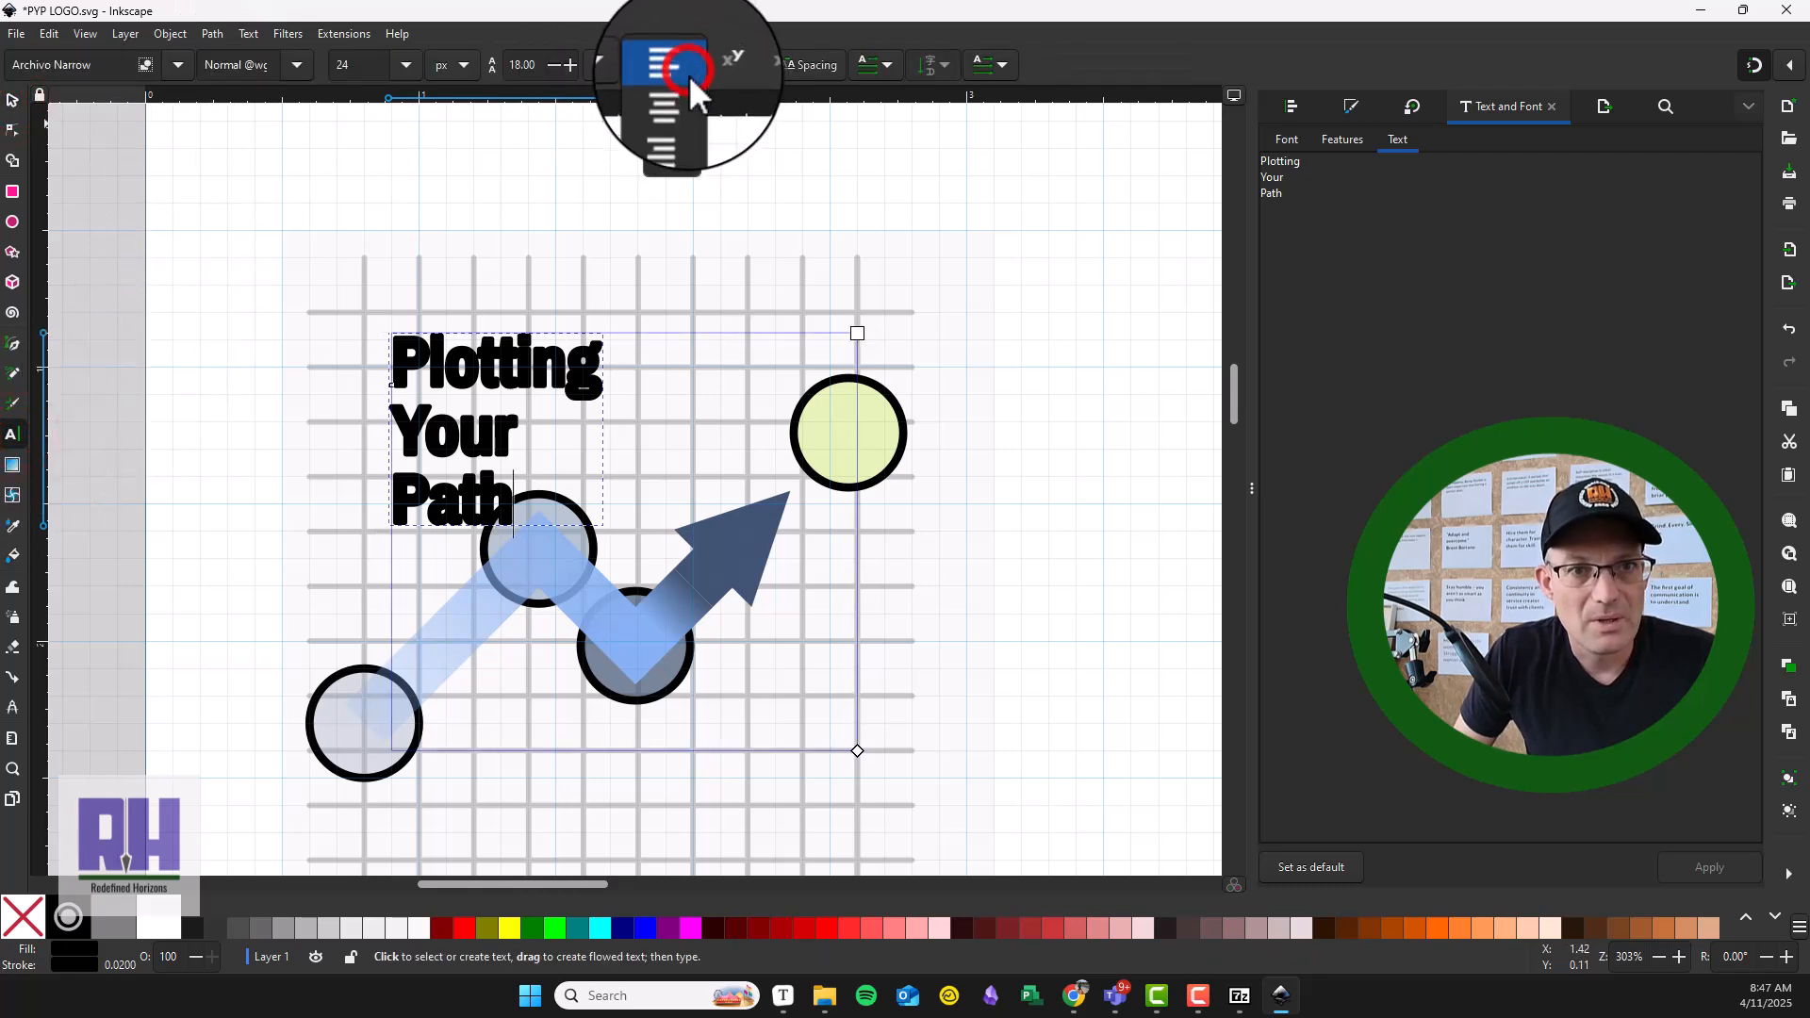
left_click(688, 88)
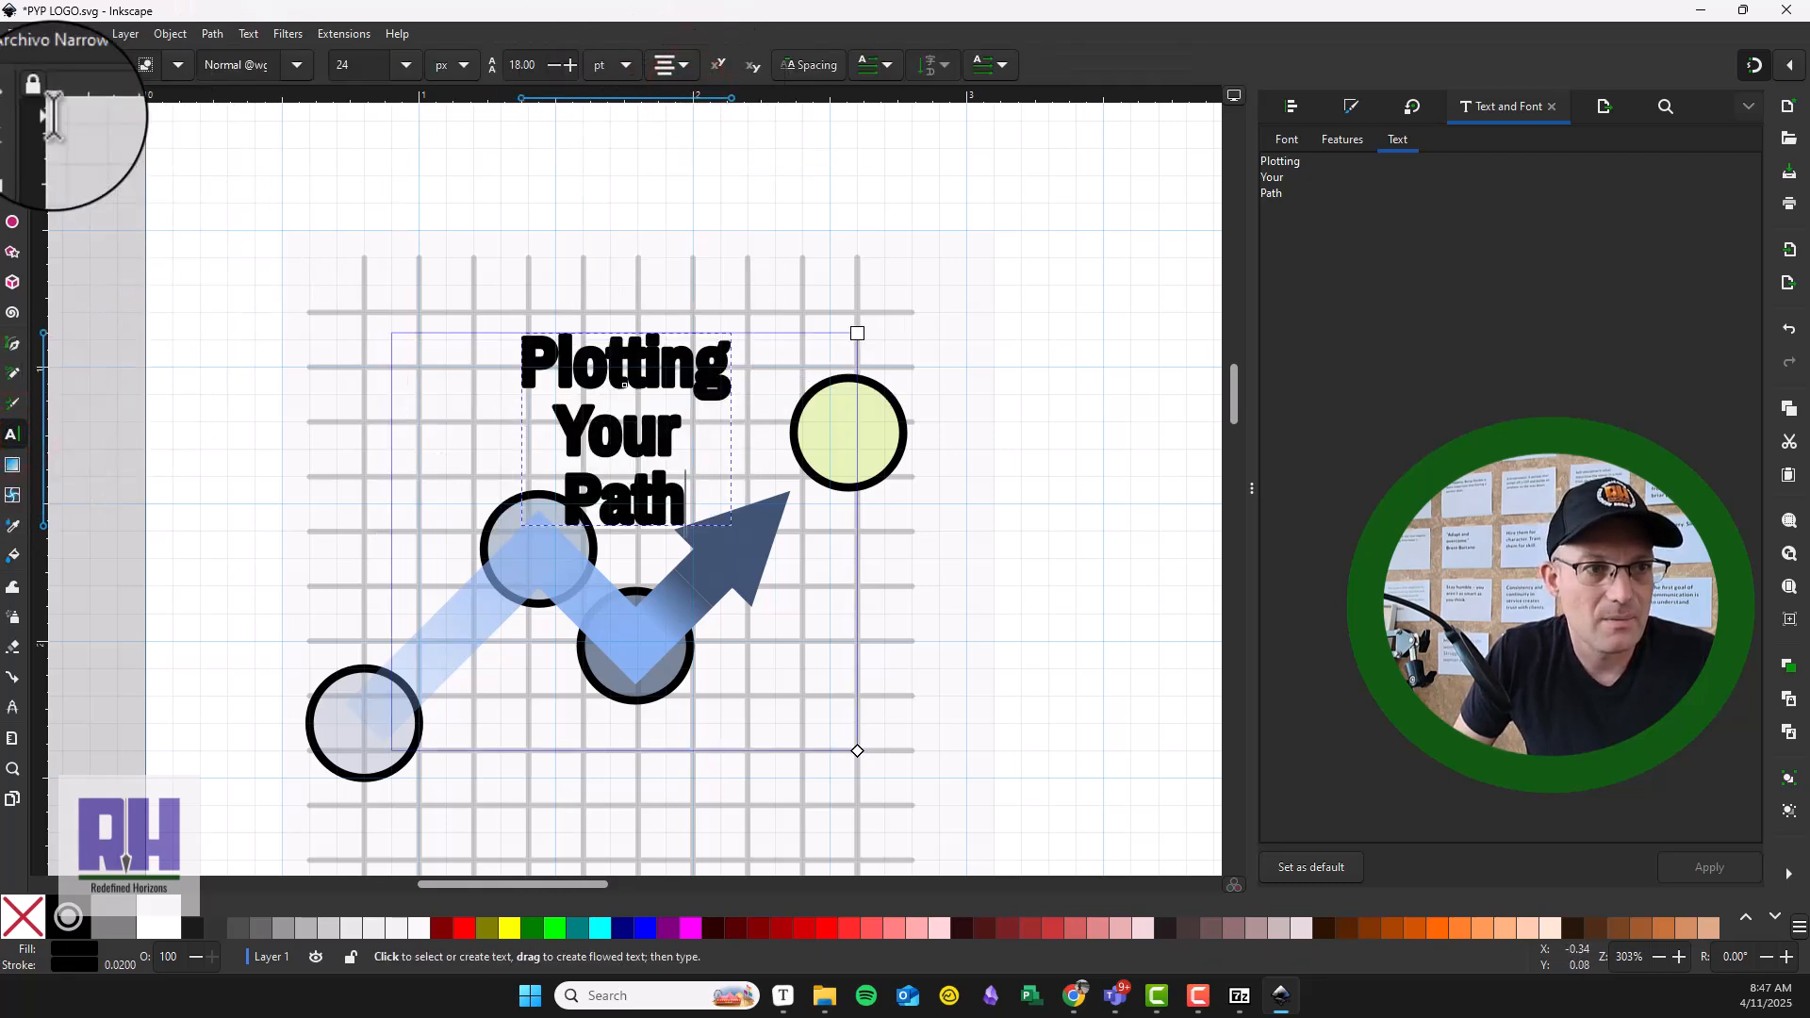
Step: Try the Medium style on the "Plotting Your Path" text and settle on the Normal style of Archivo Narrow
left_click(12, 99)
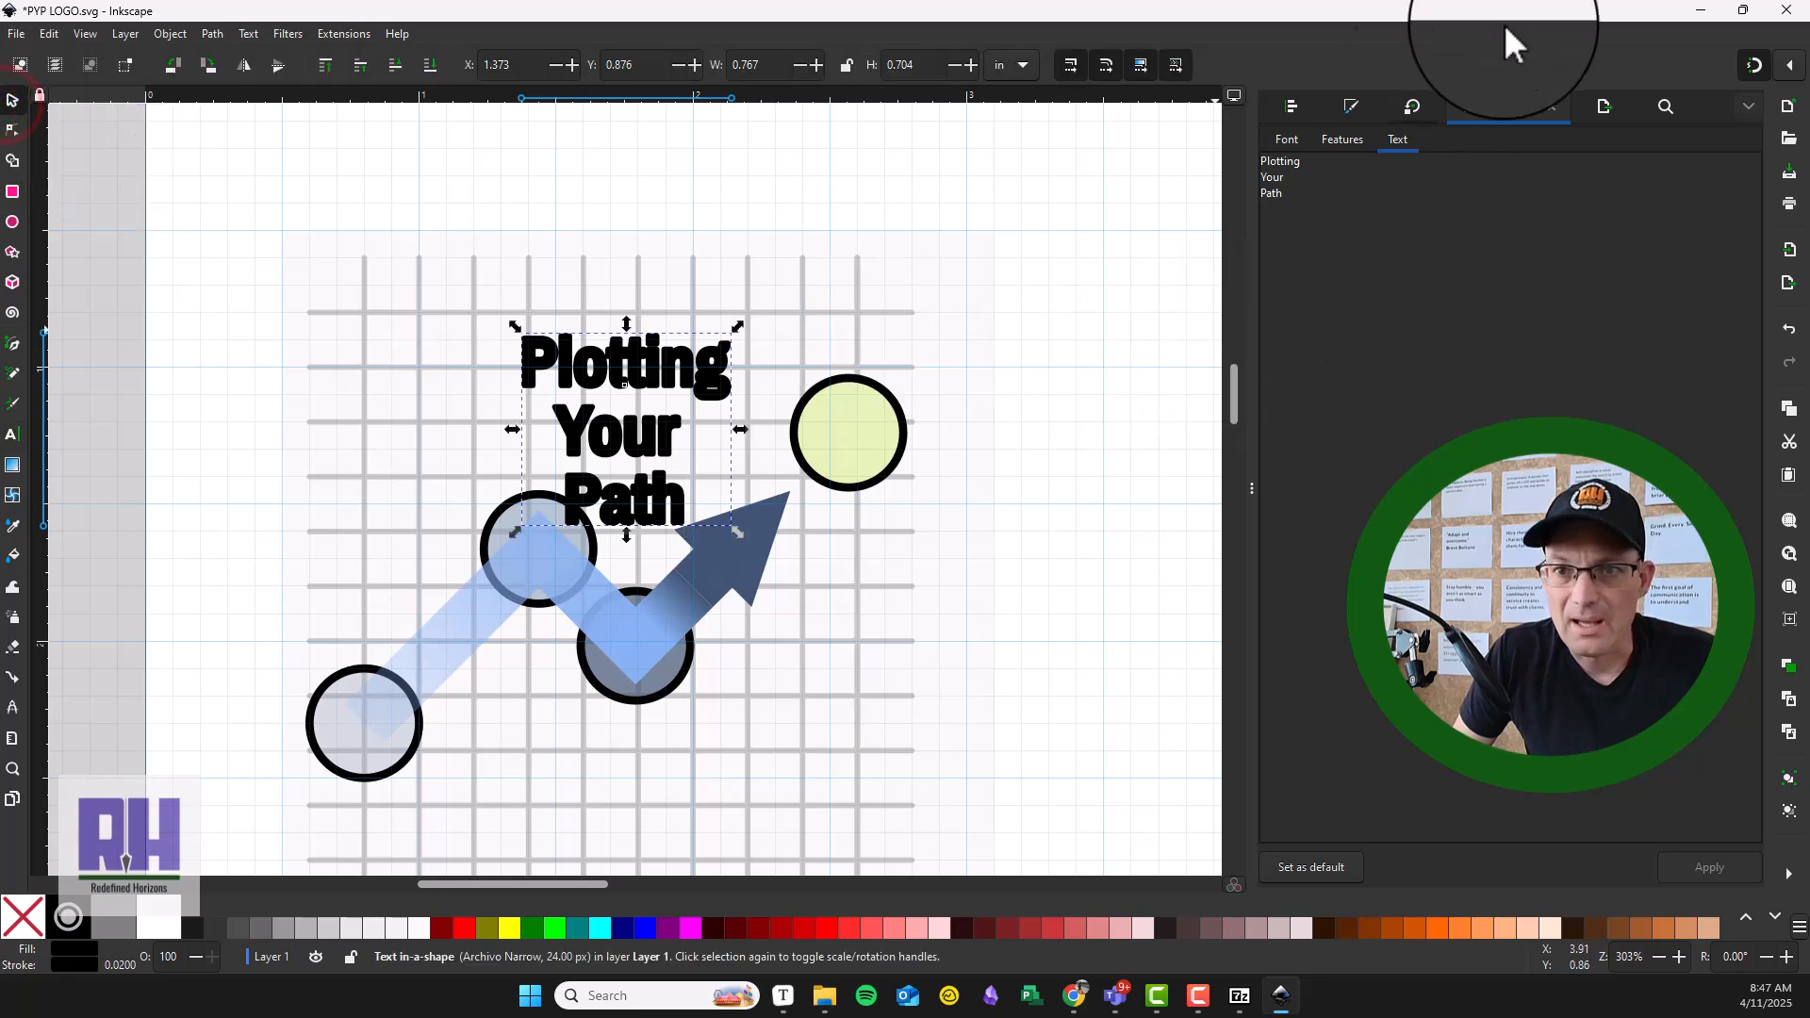
left_click(1348, 140)
left_click(1287, 139)
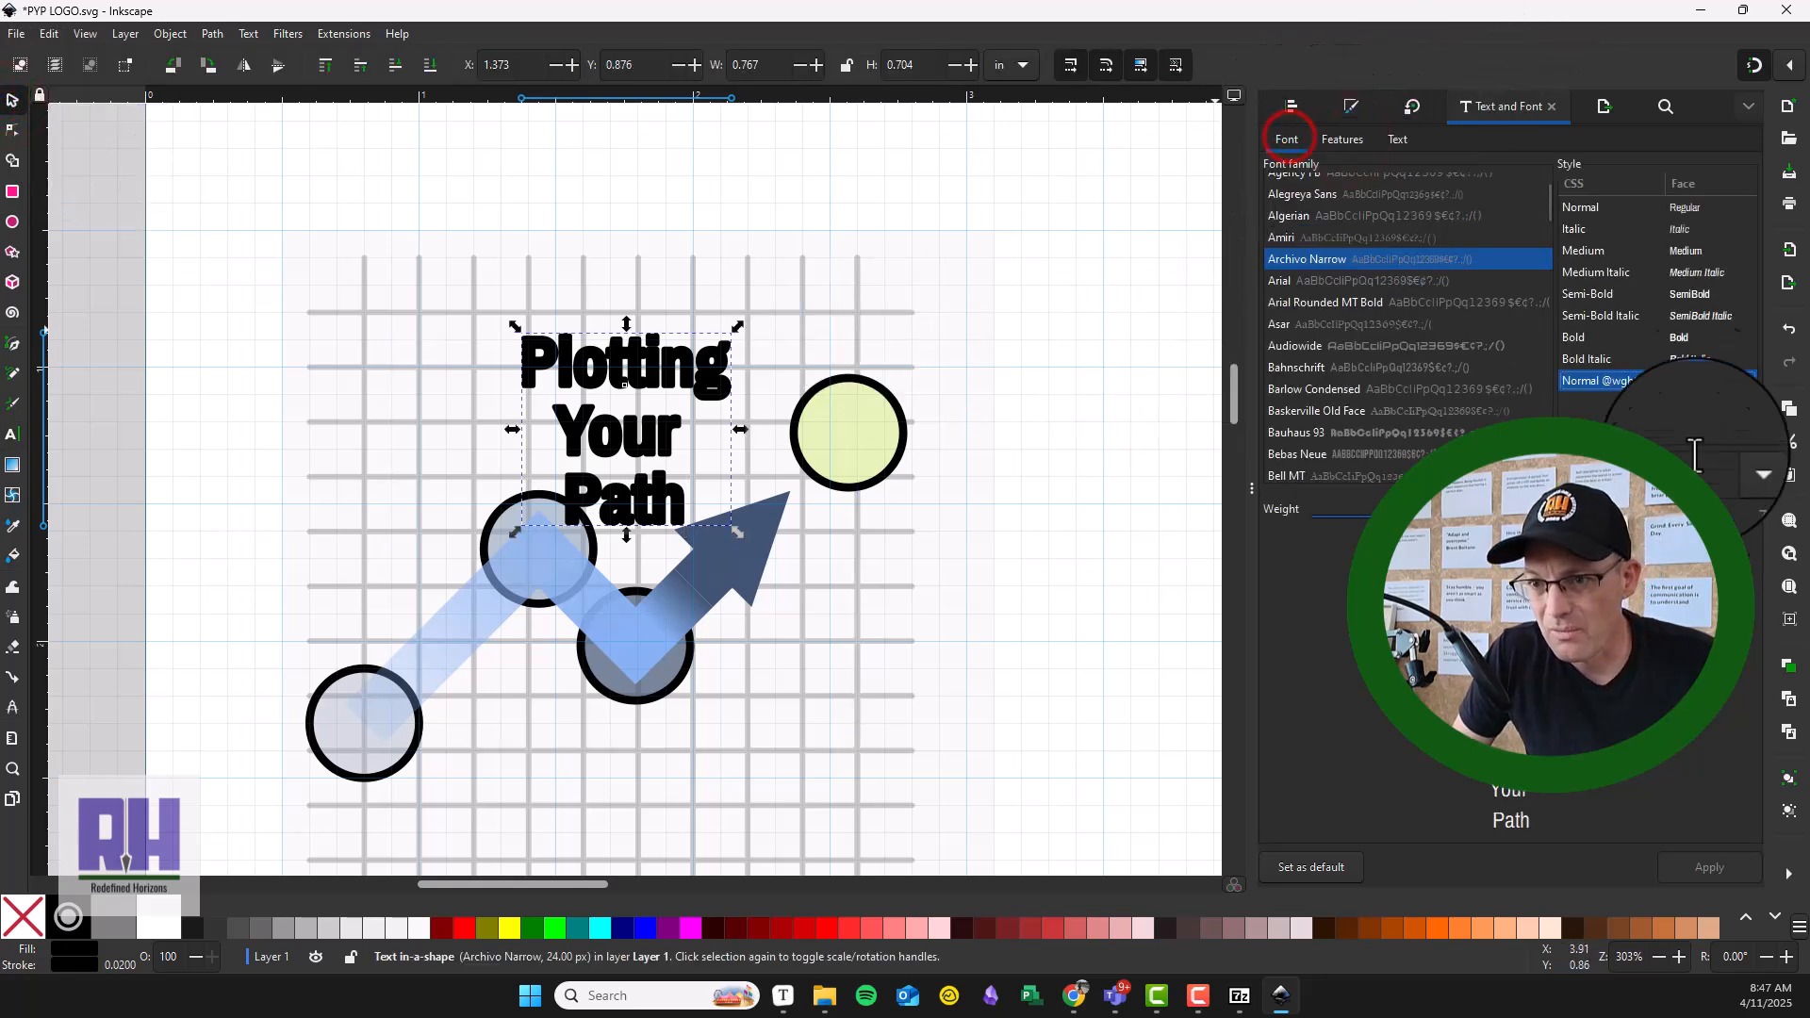
left_click(1615, 251)
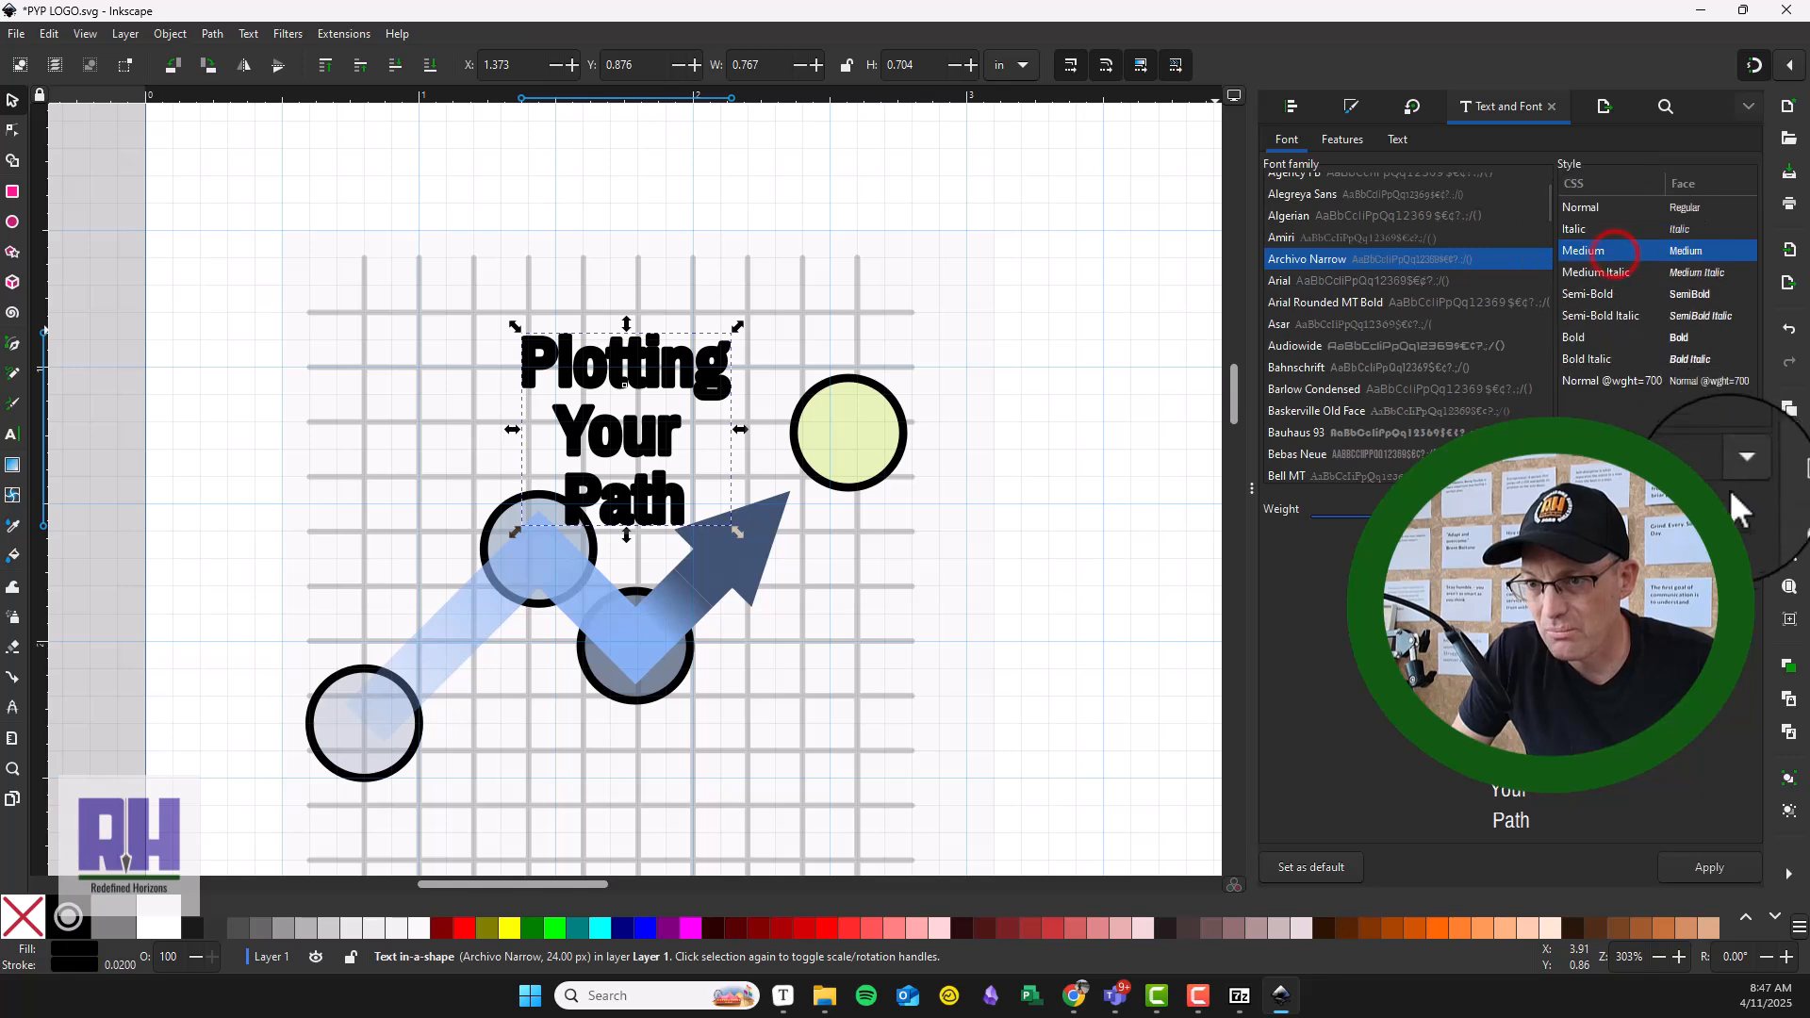
left_click(1686, 871)
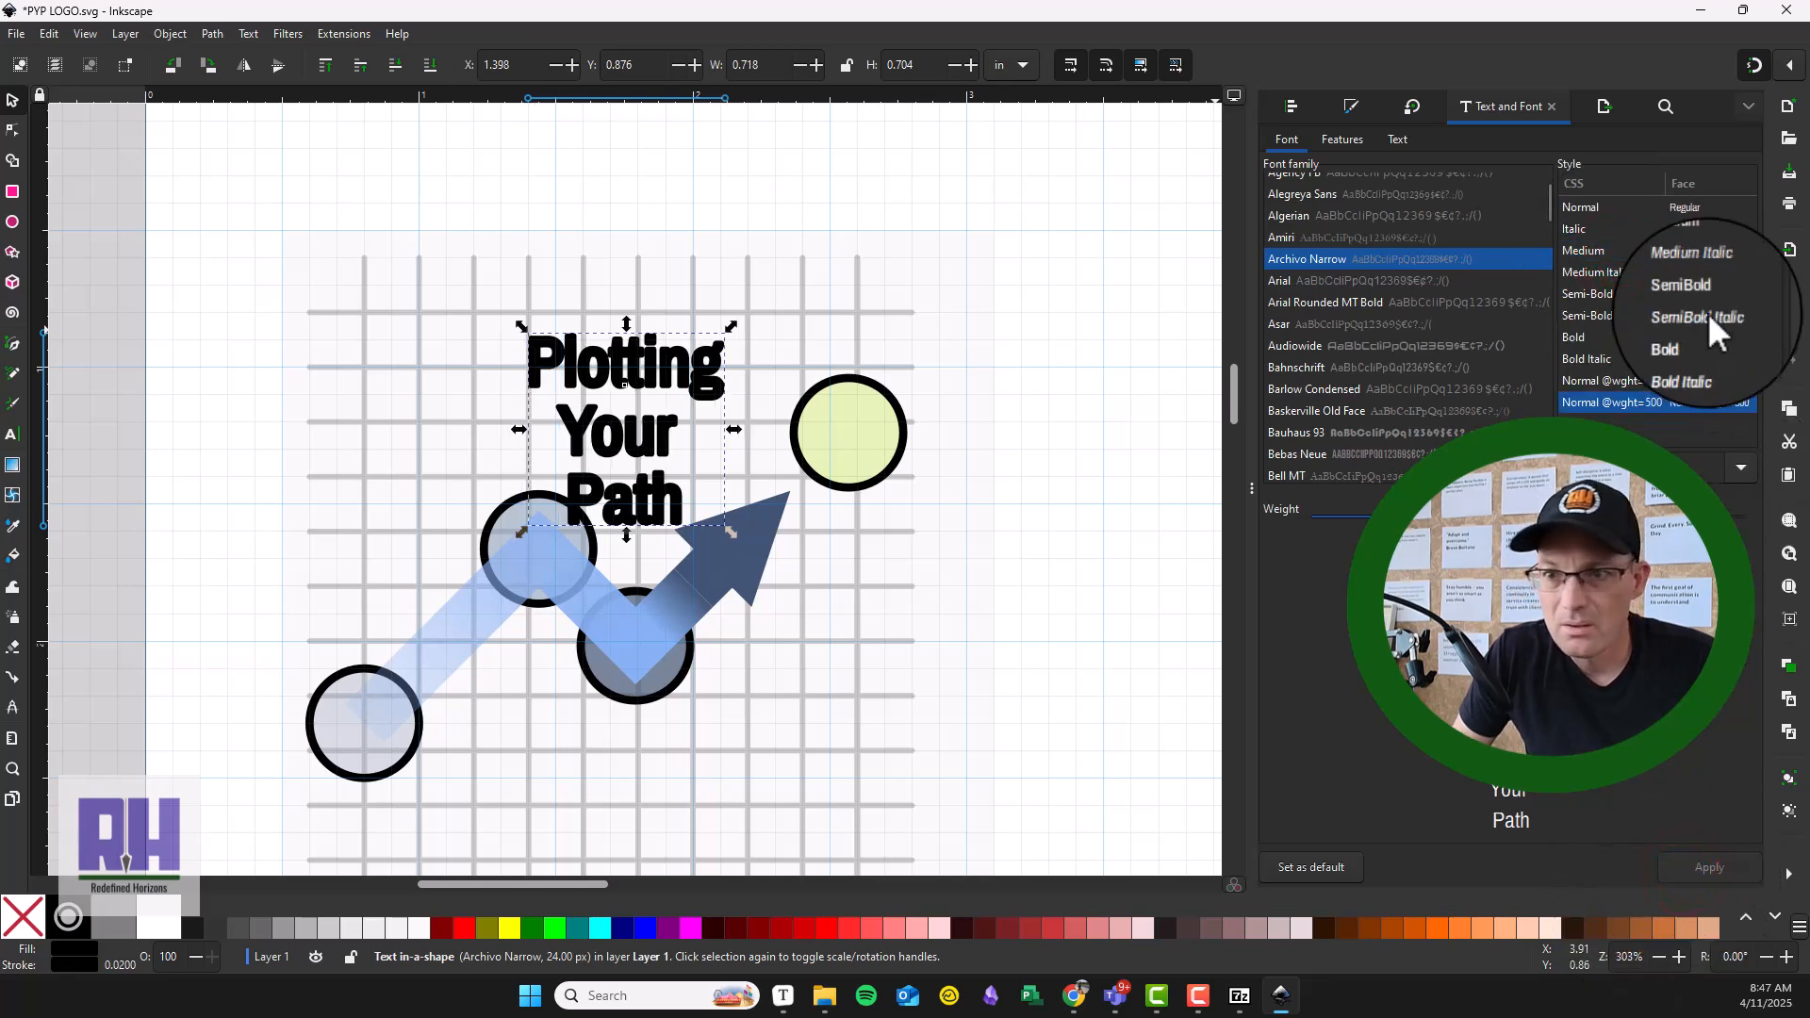
left_click(1572, 209)
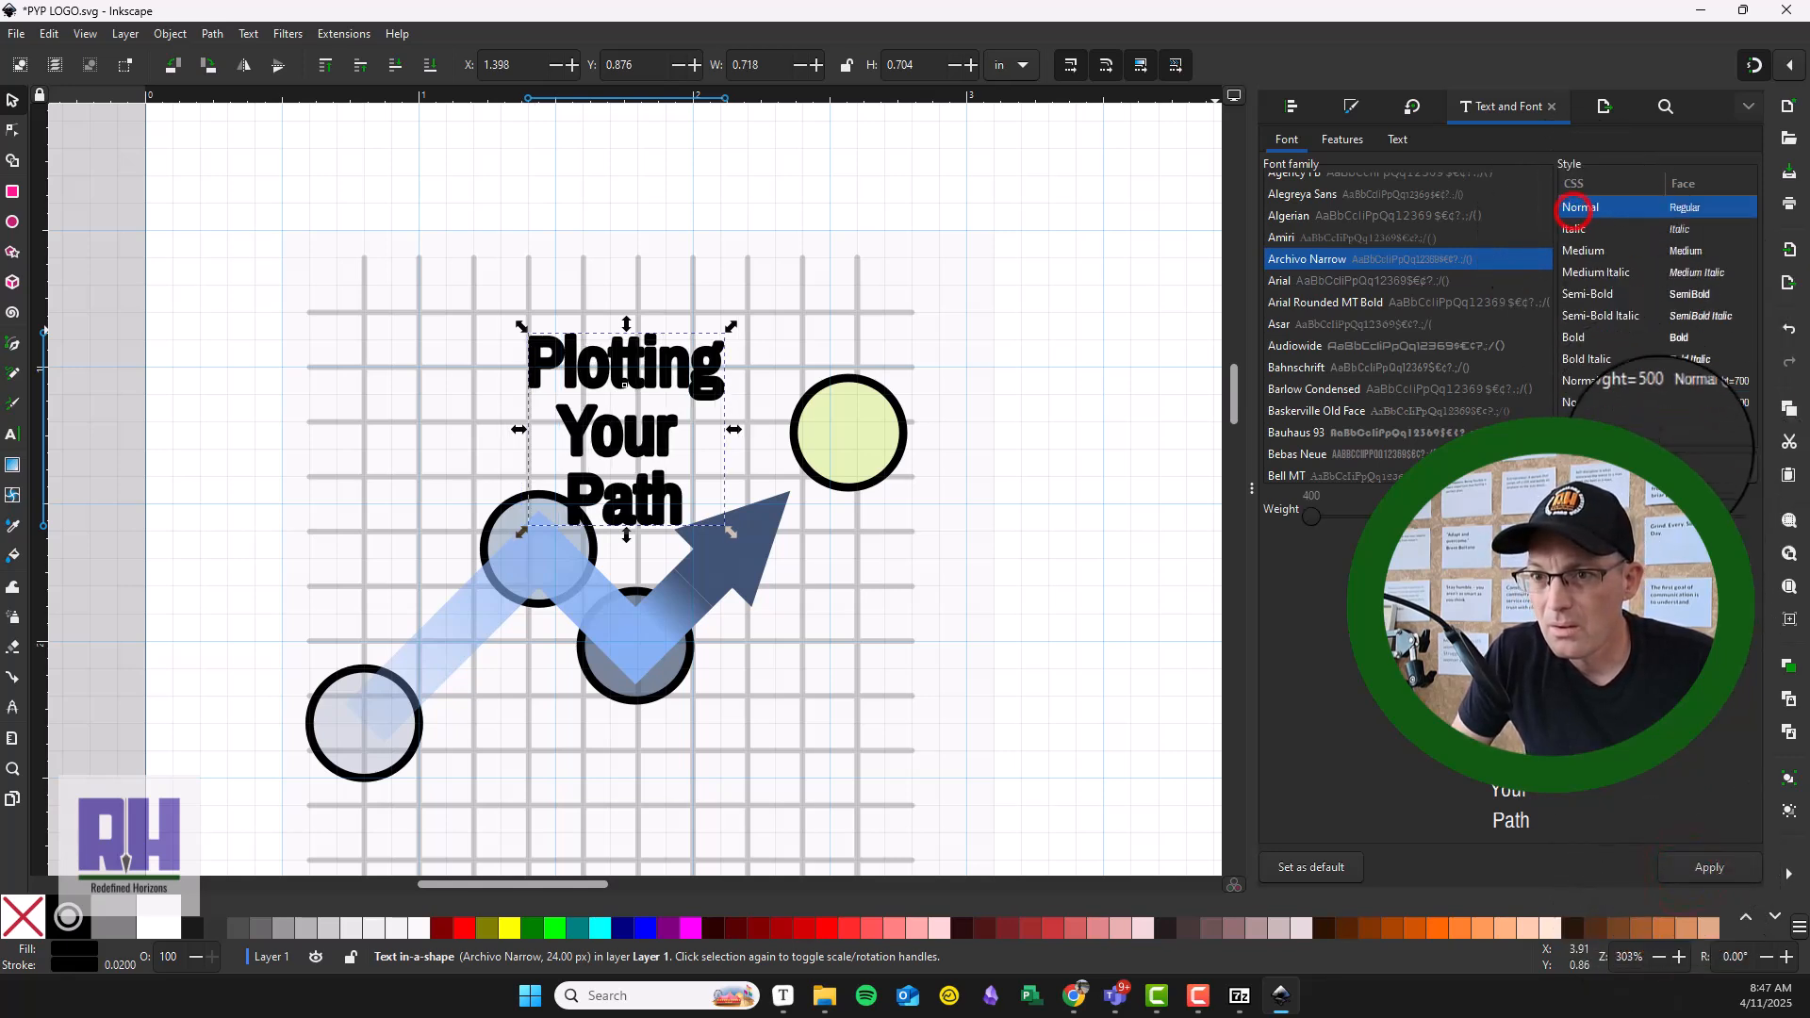
left_click(1726, 877)
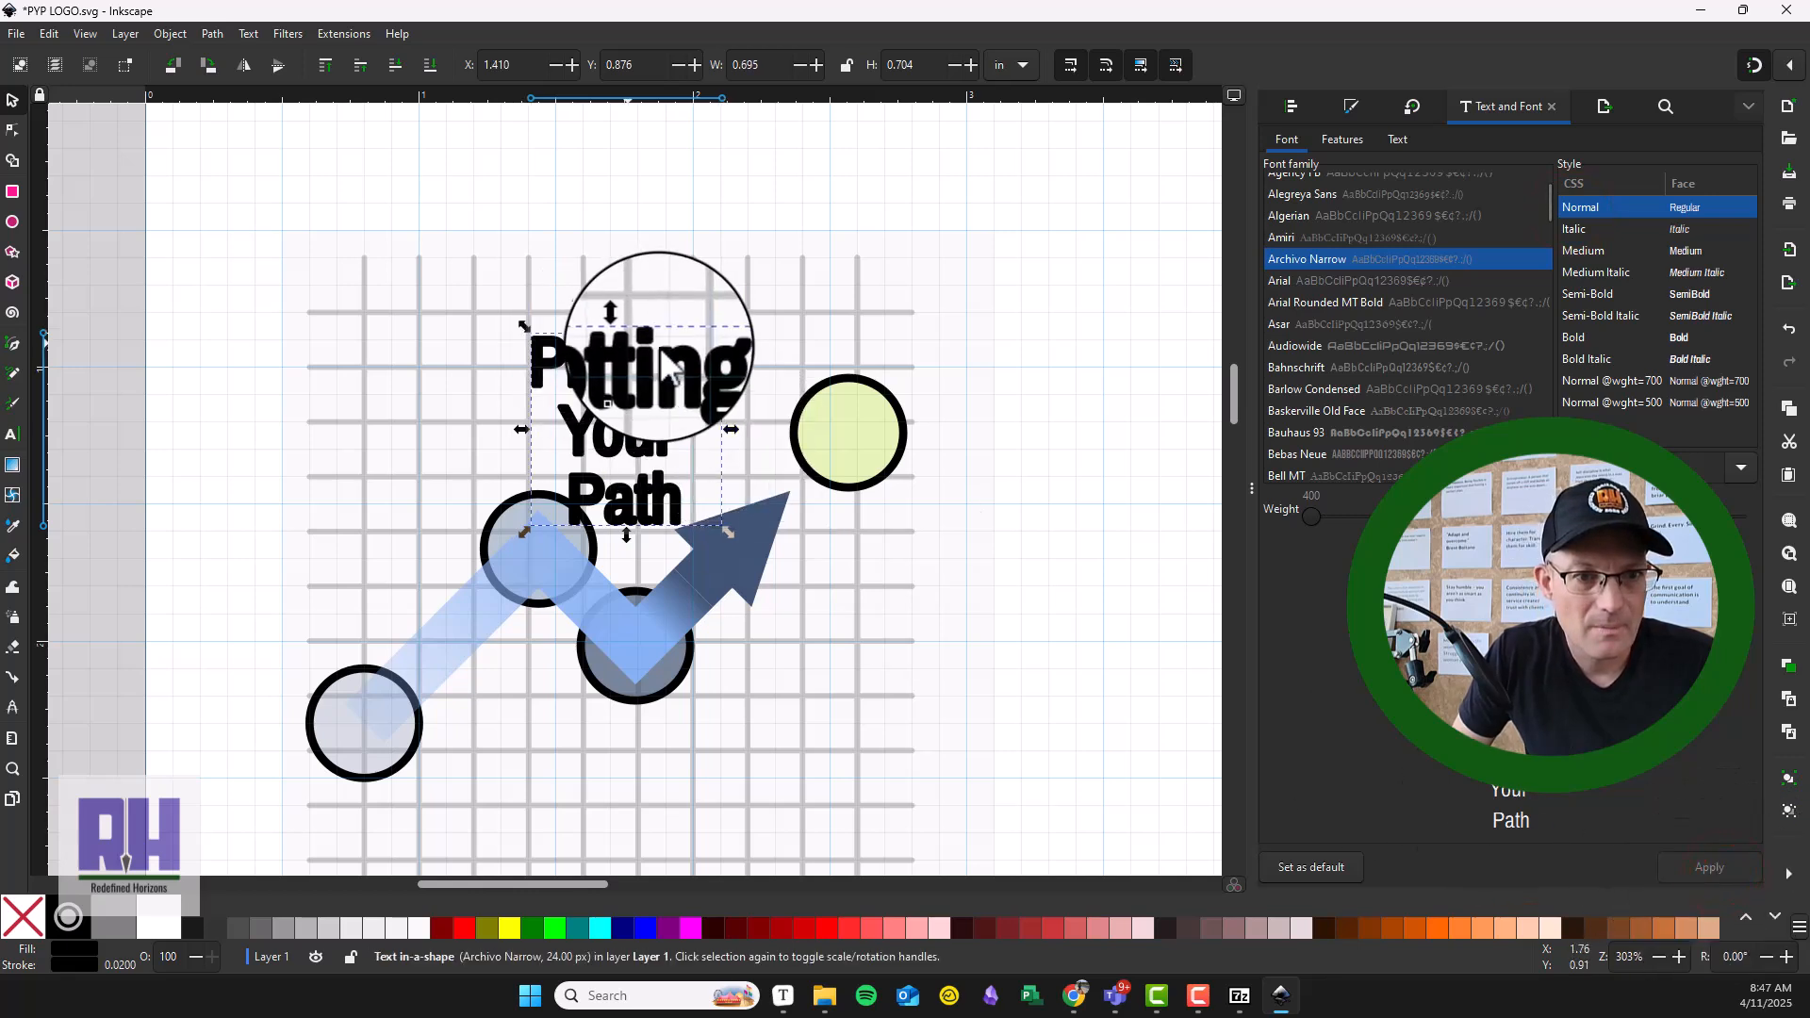
Step: Move the "Plotting Your Path" text to the grid's upper-left area, at about X 0.66 in, Y 0.71 in, clear of the arrow
left_click_drag(625, 359, 412, 313)
left_click(210, 421)
left_click_drag(270, 430, 371, 383)
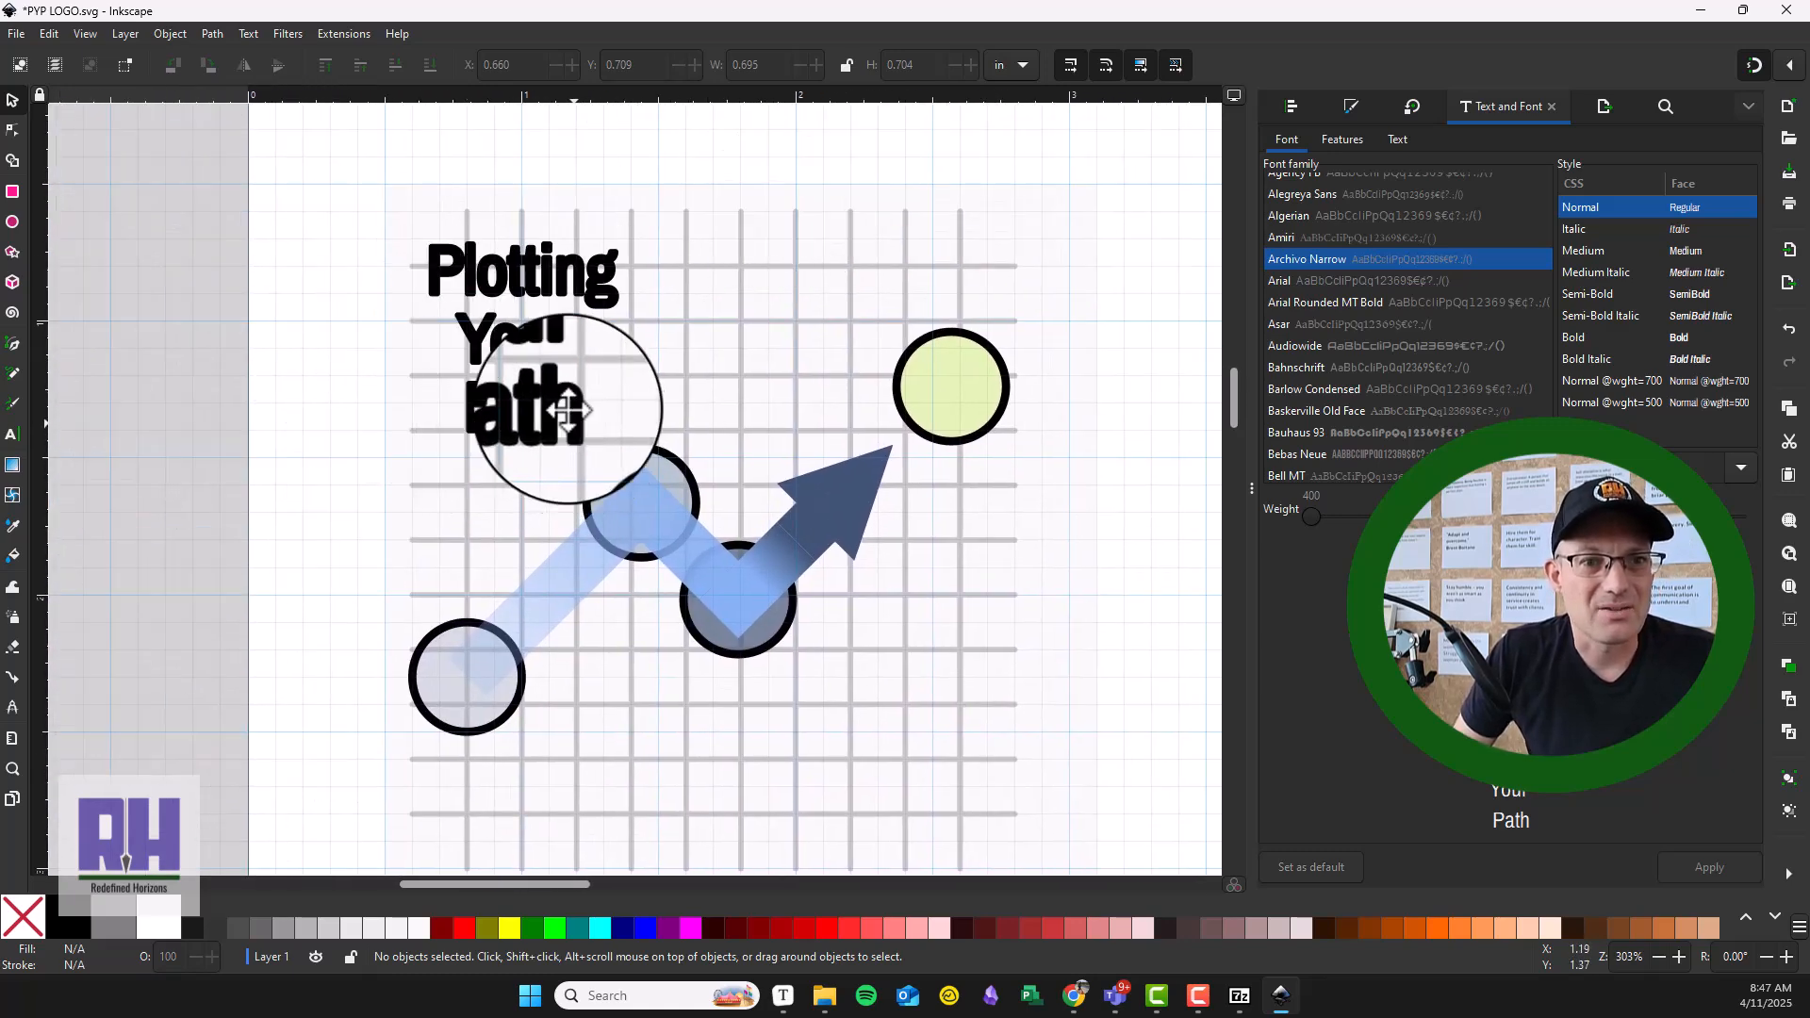
left_click_drag(574, 422, 554, 443)
left_click_drag(561, 340, 562, 316)
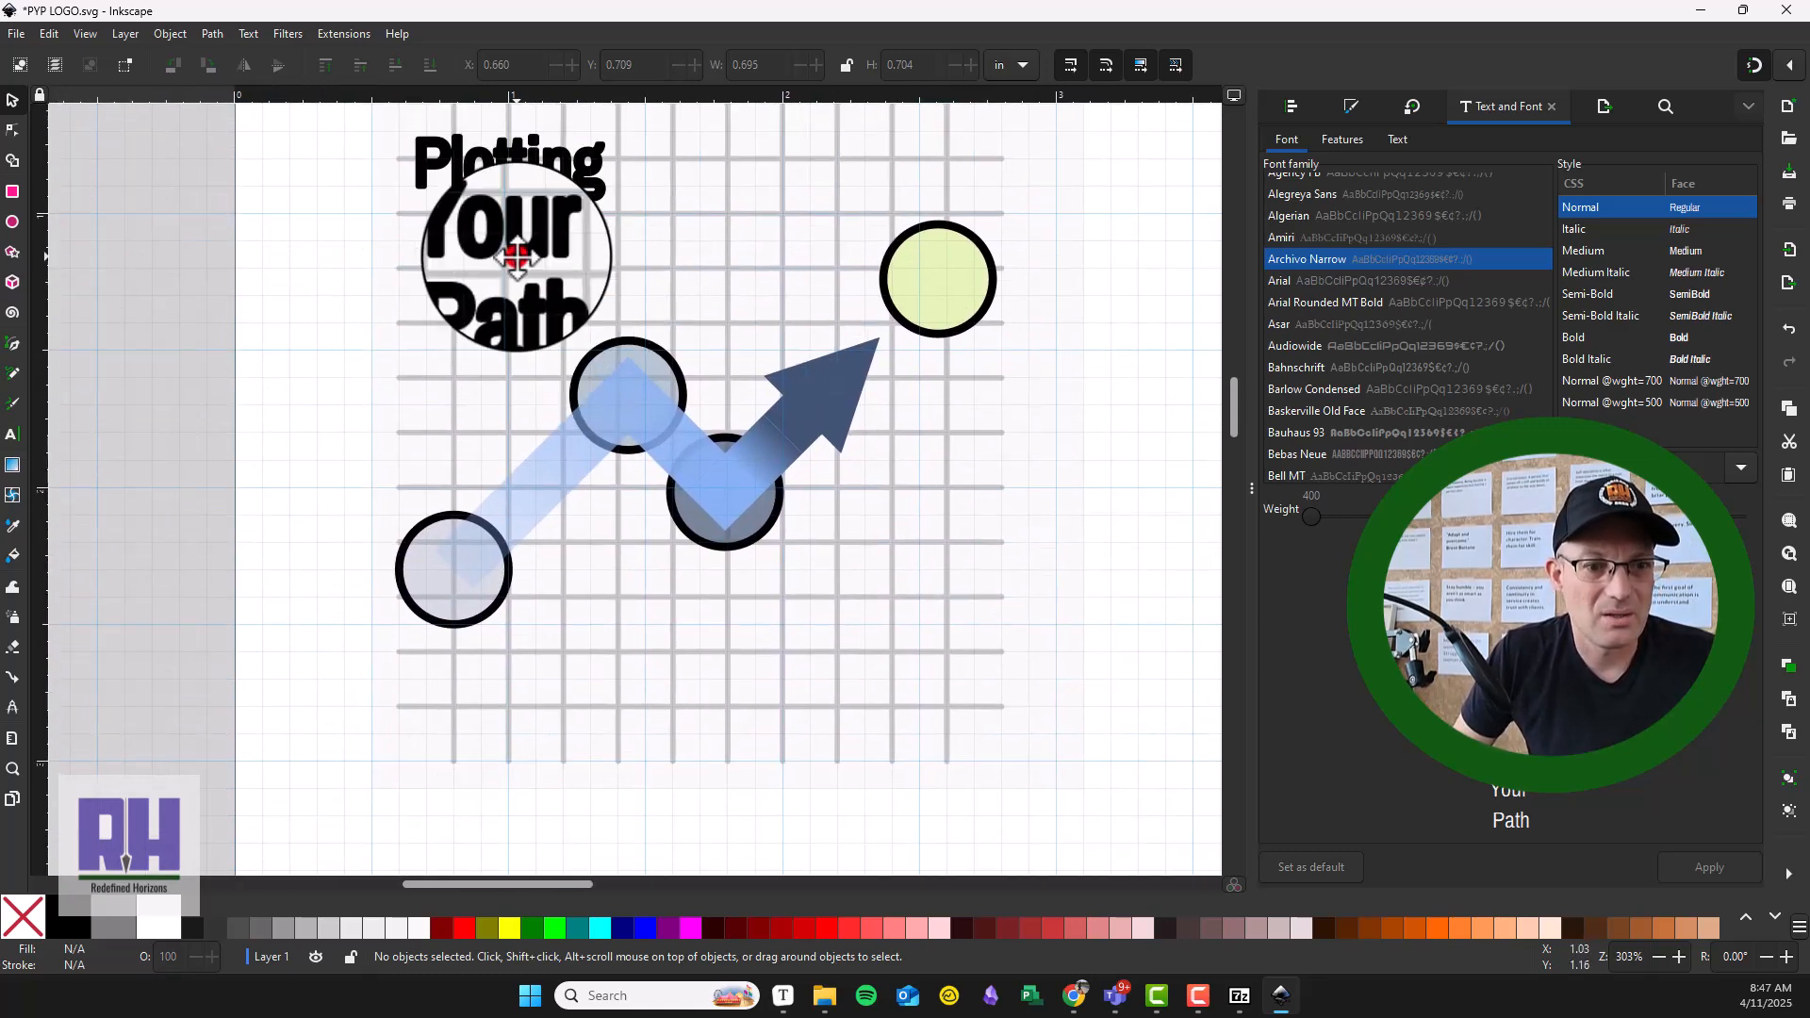
Step: Try stretching the "Plotting Your Path" text horizontally to about 1.73 in wide, and undo the stretch
left_click(515, 256)
left_click_drag(612, 334, 896, 280)
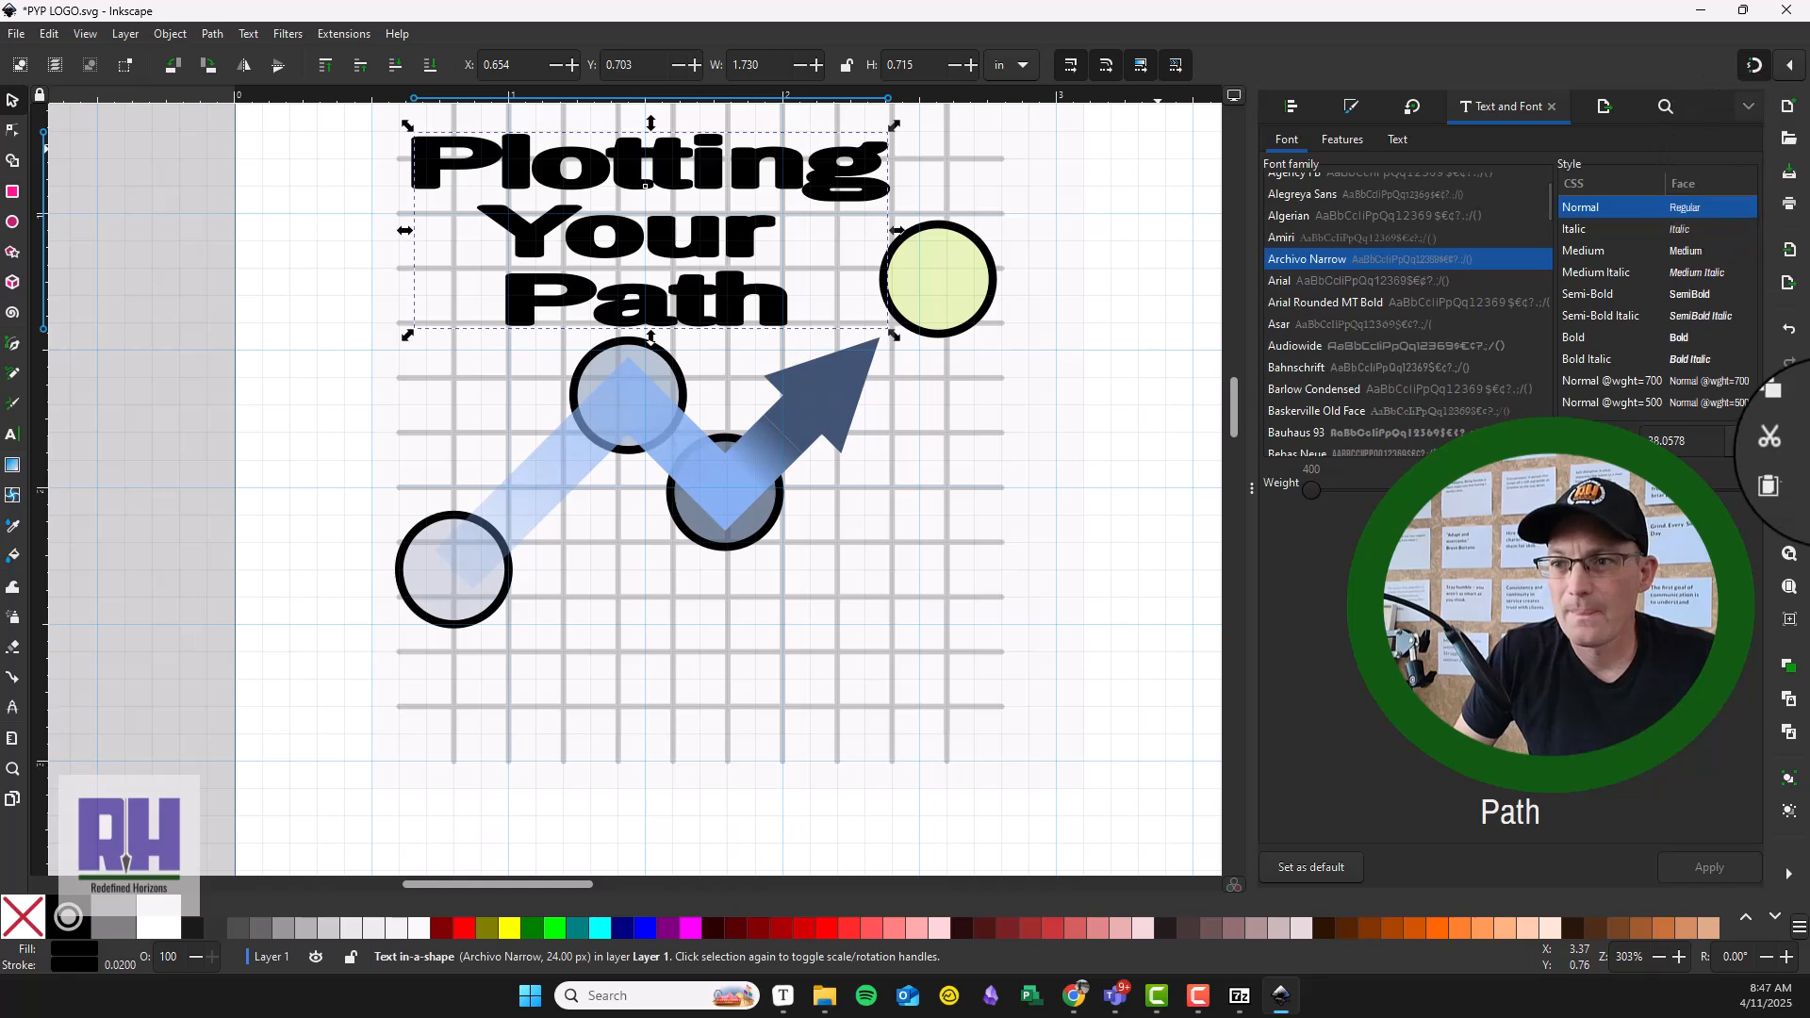
left_click(1788, 329)
scroll(627, 283, "up", 3)
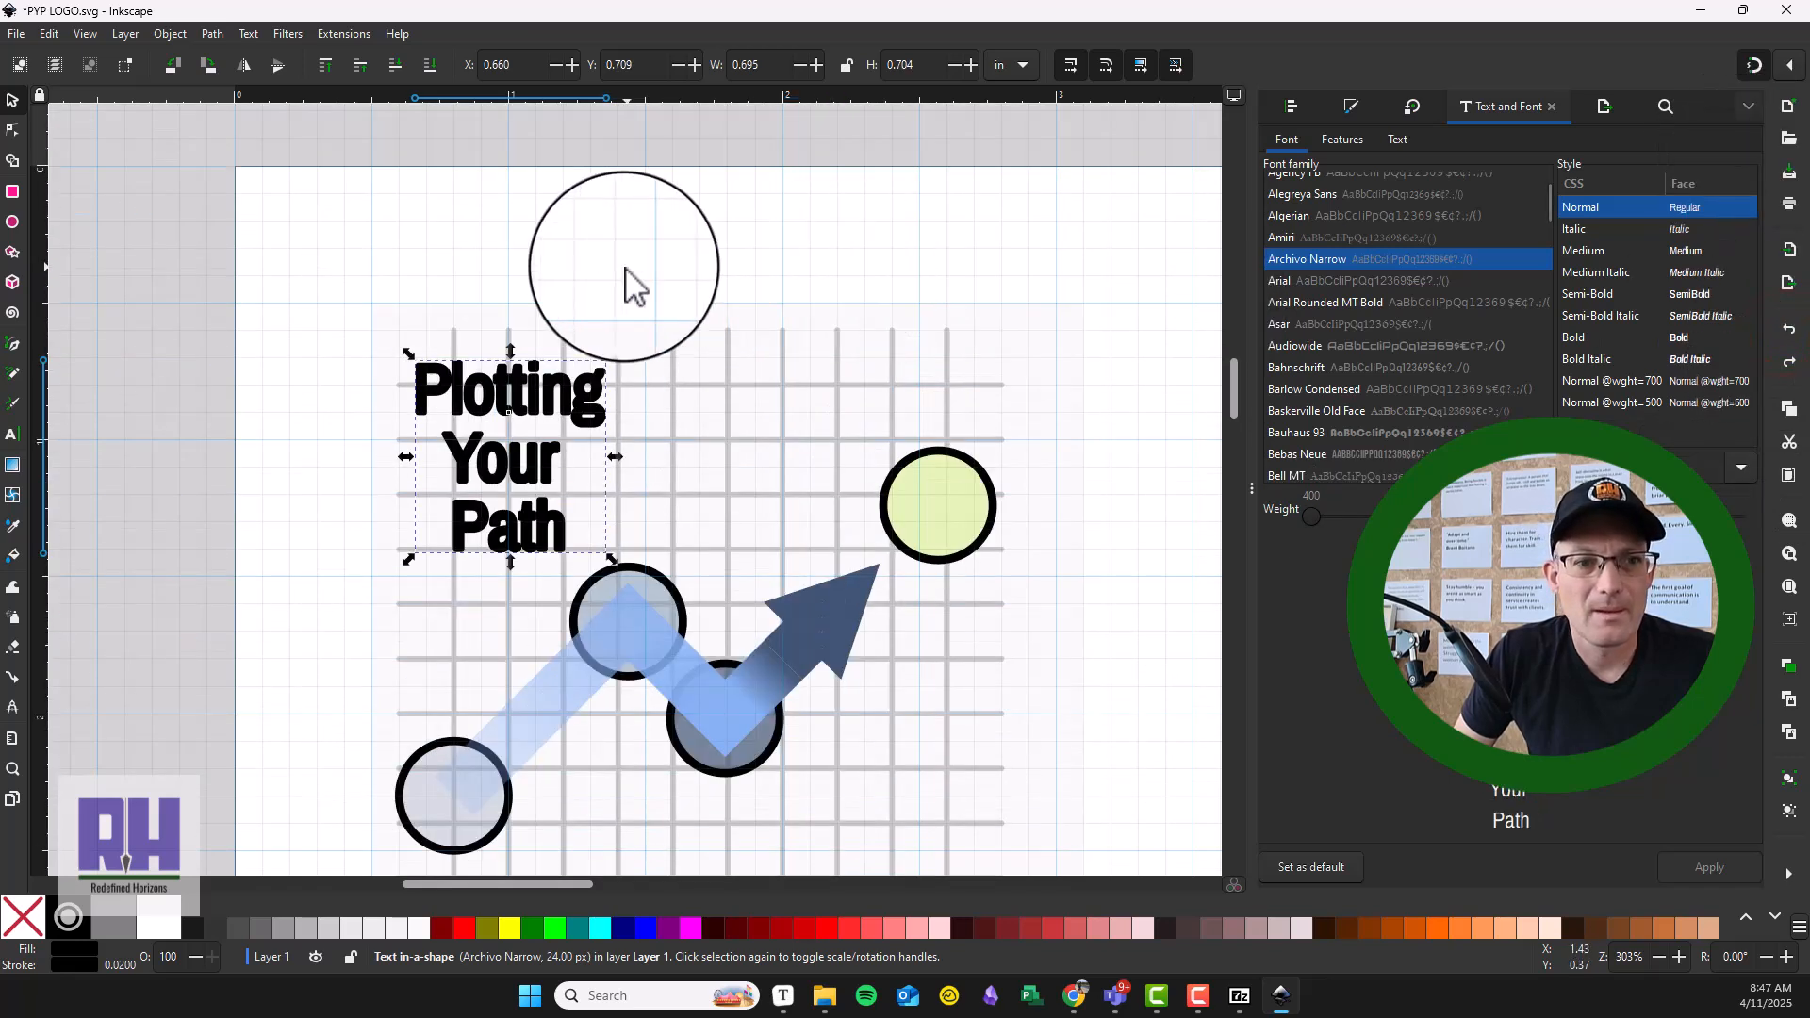
scroll(586, 332, "down", 1)
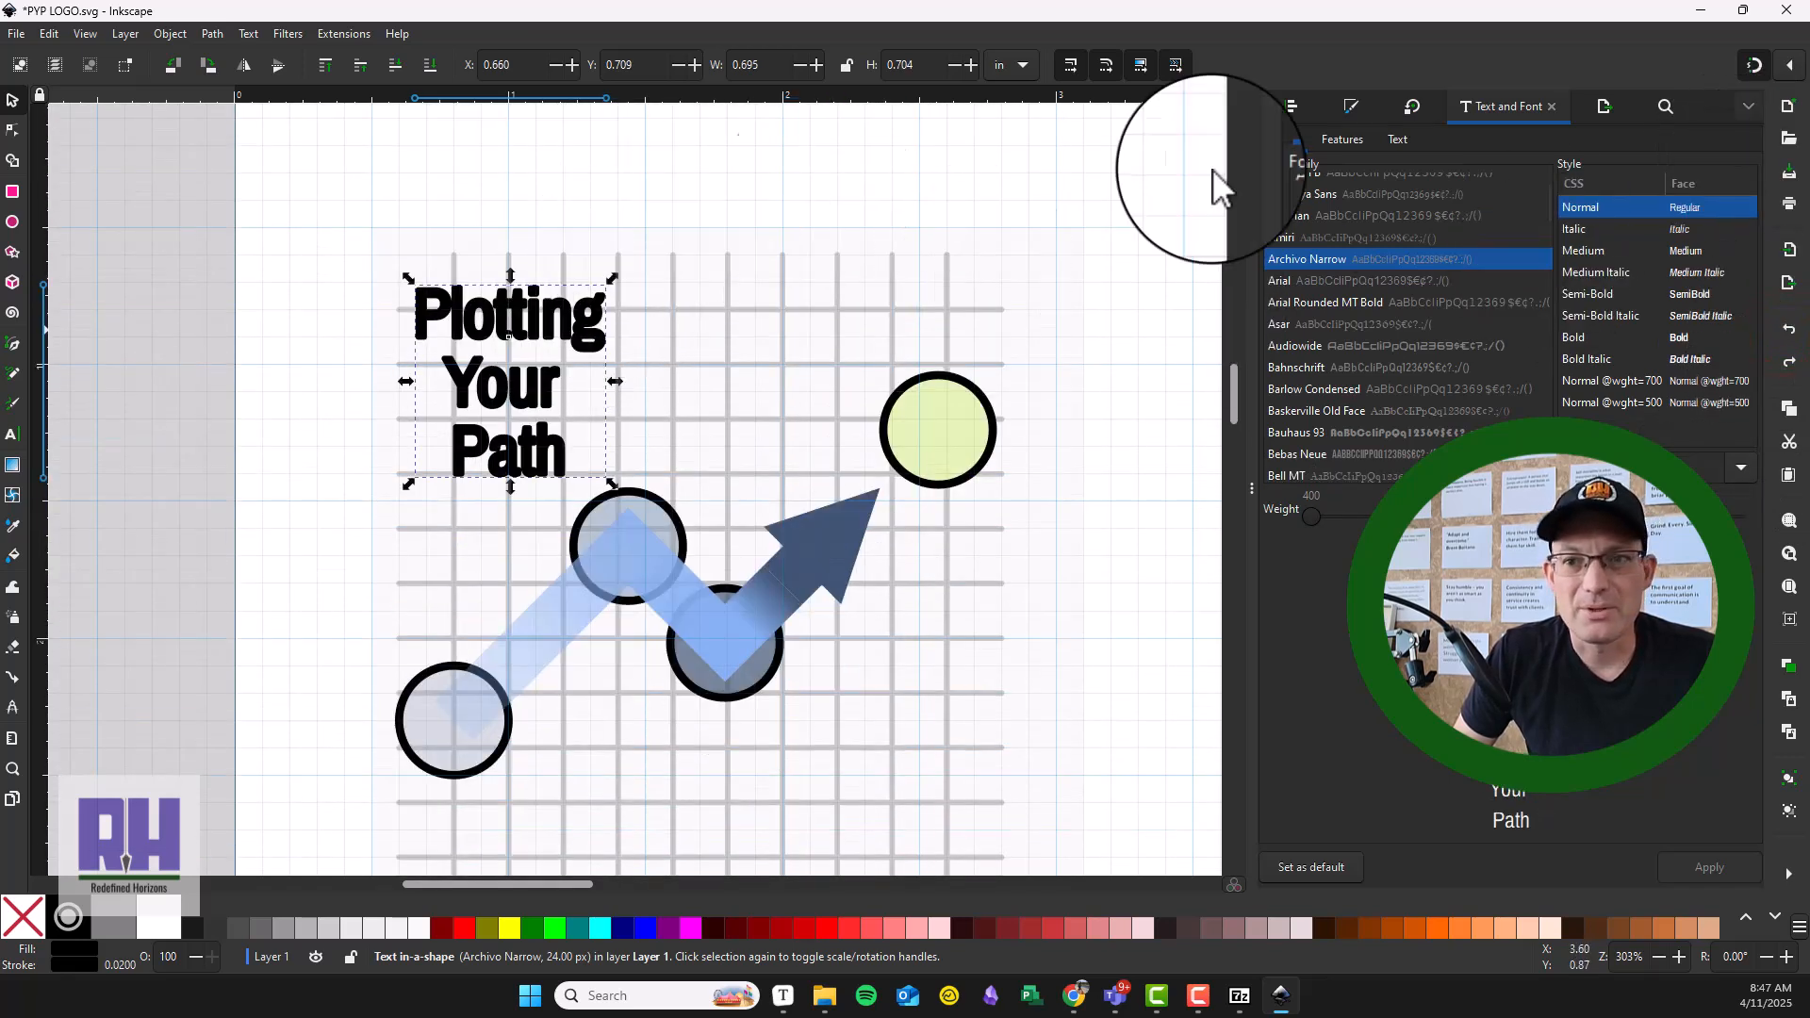
Step: Remove the line breaks from "Plotting Your Path" and widen its text frame so all three words fit on one line
left_click(1388, 140)
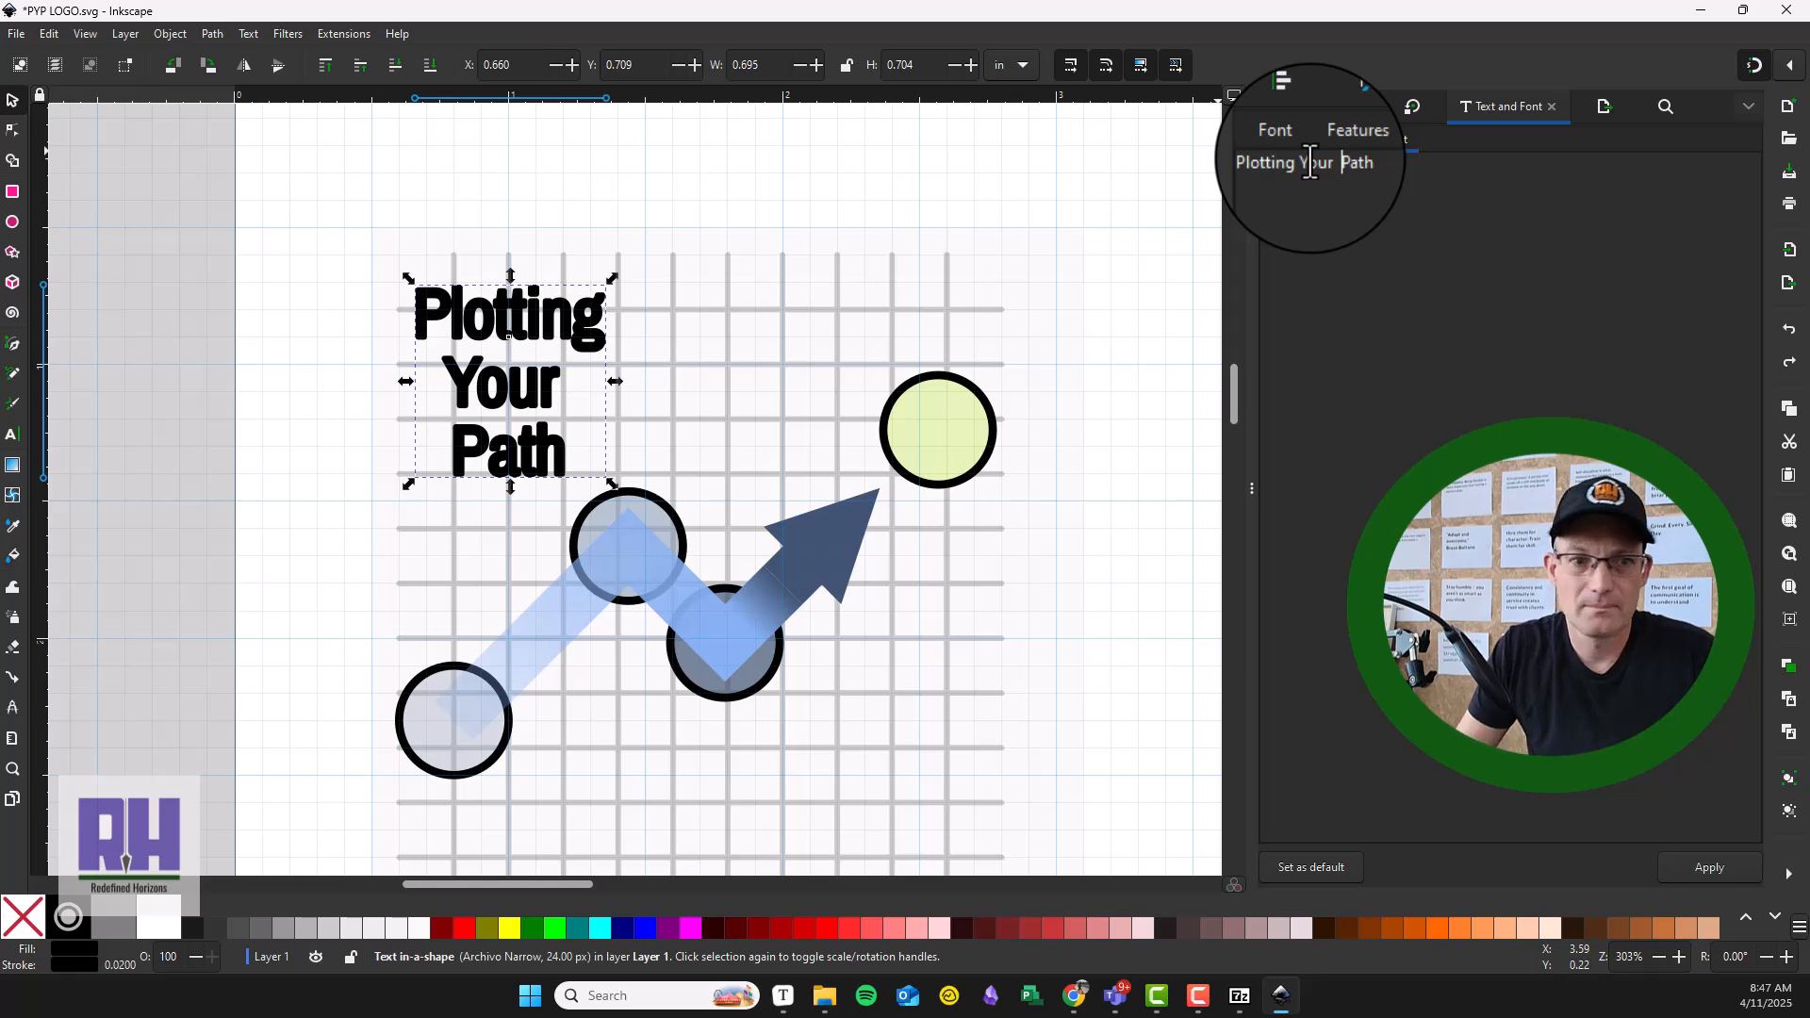
left_click(1711, 868)
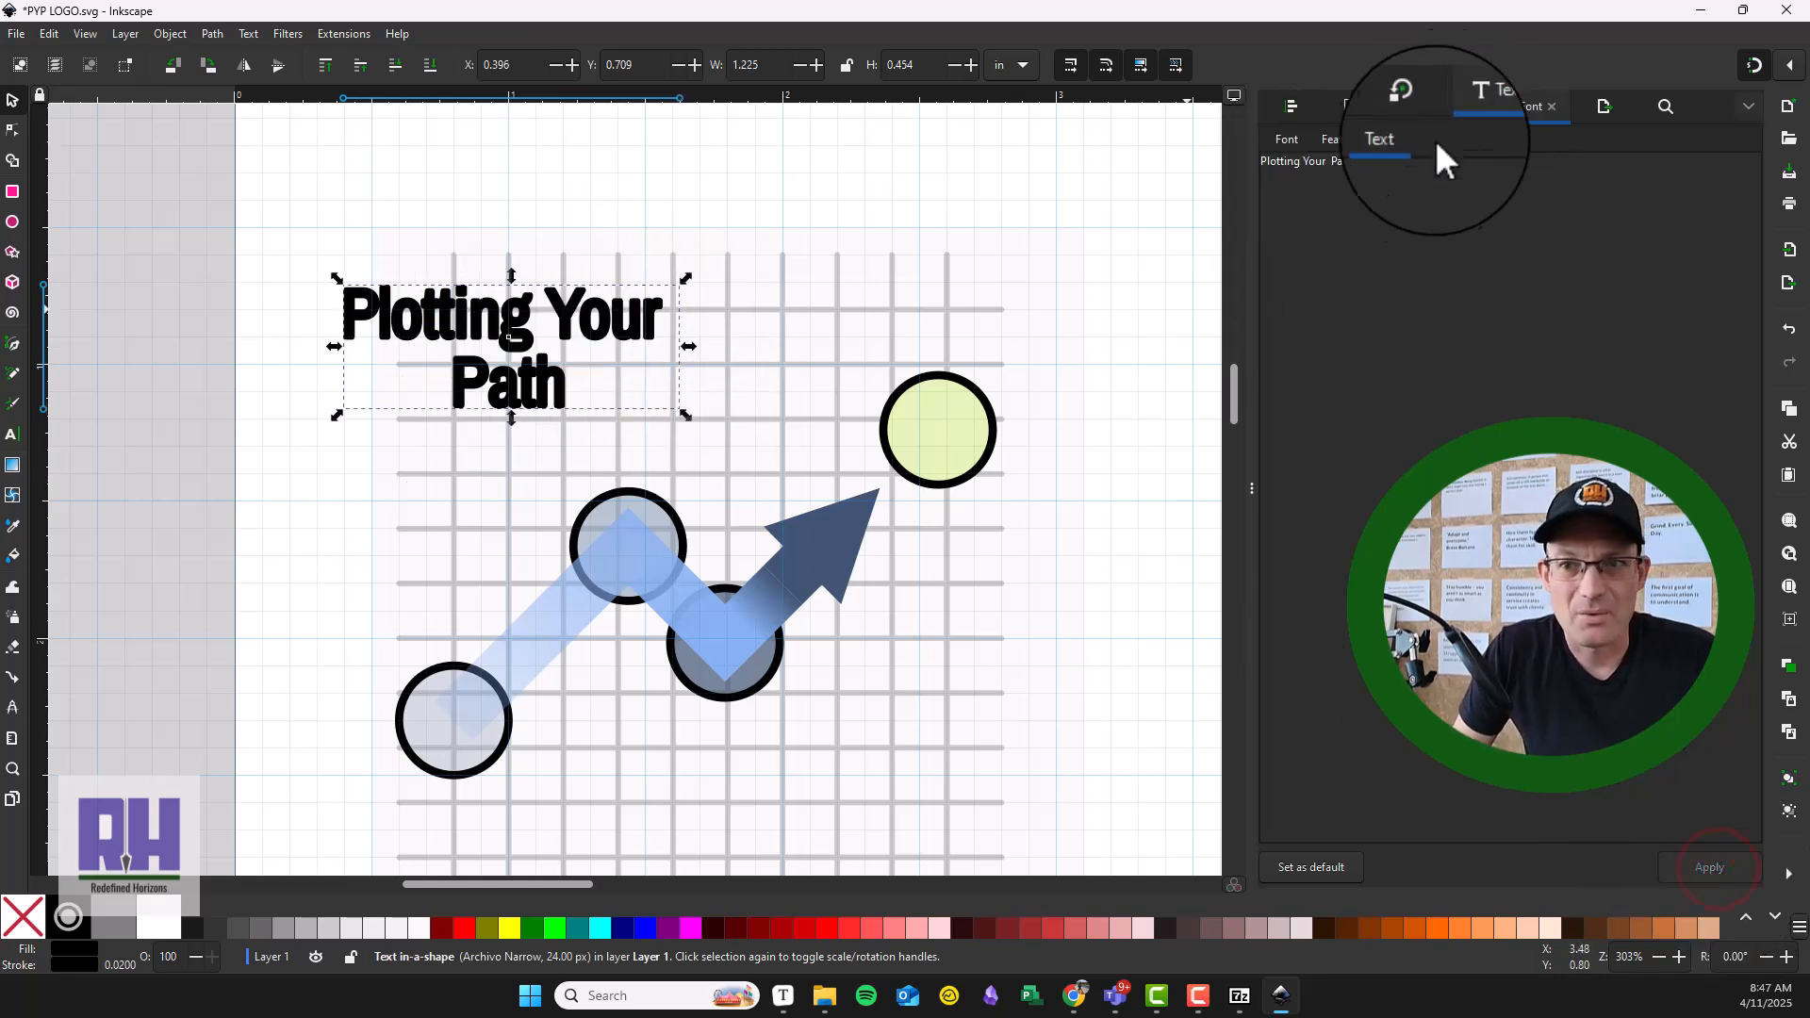
key("t")
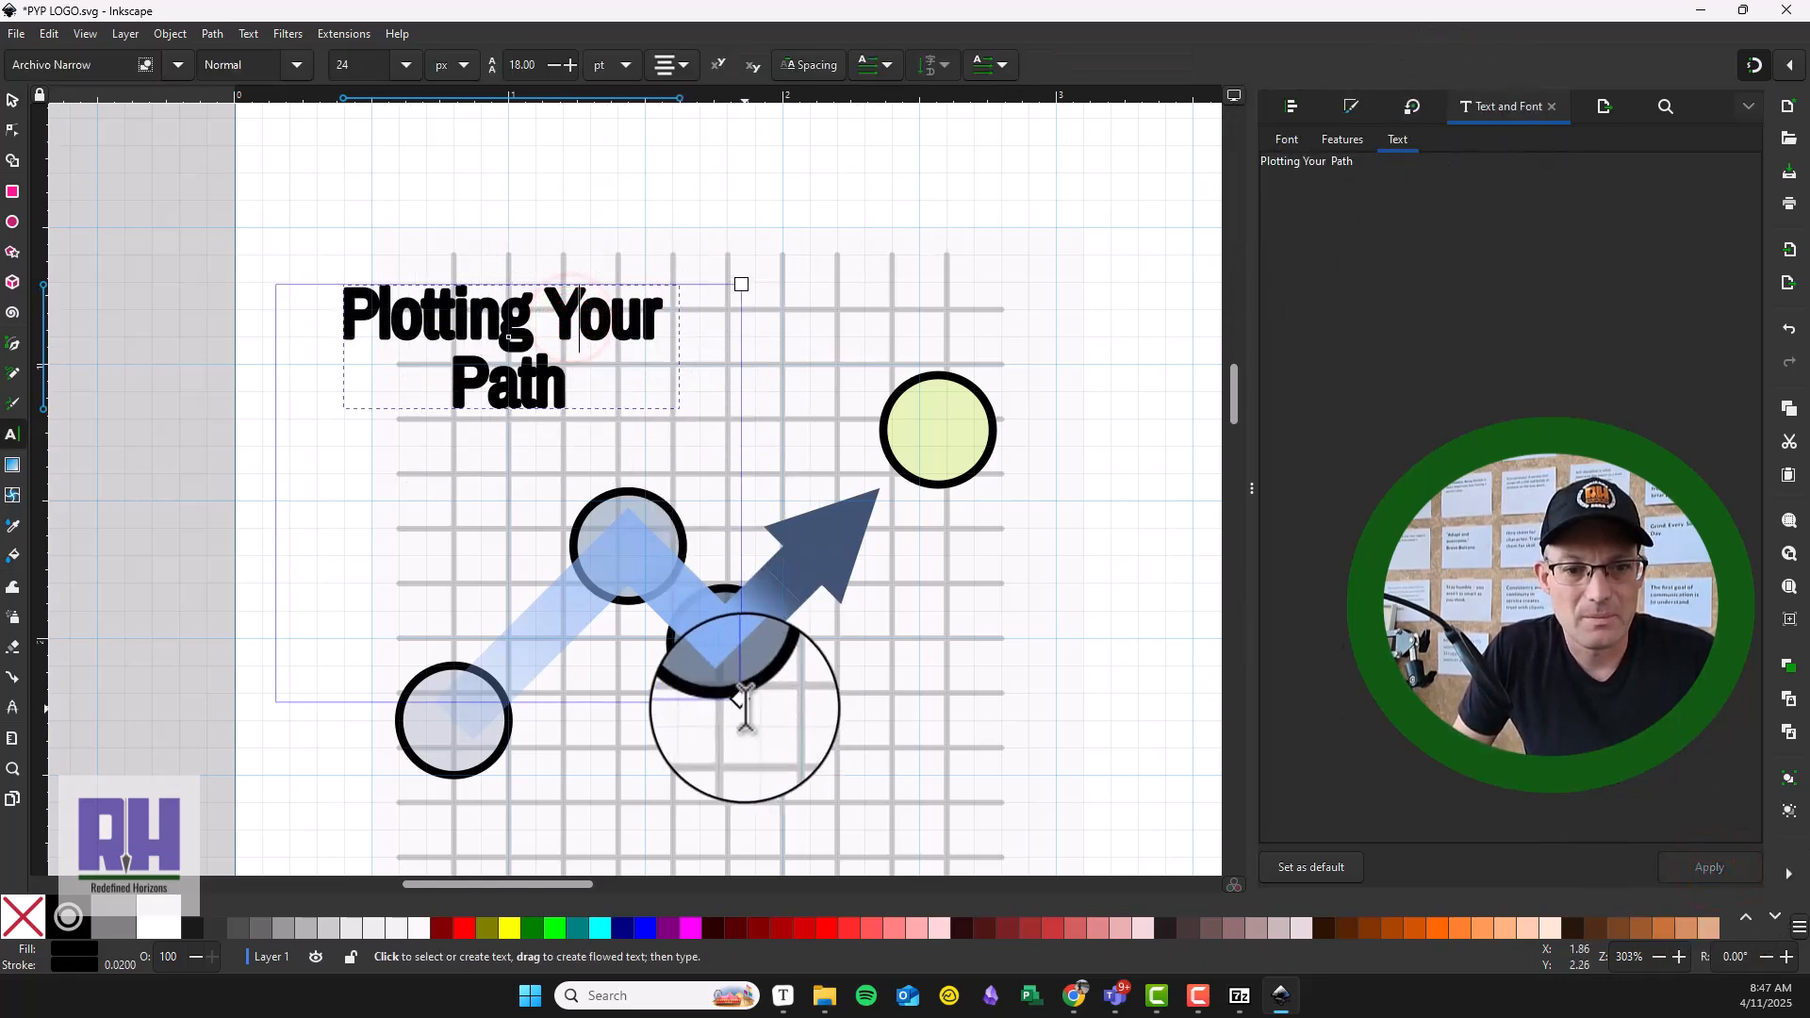
left_click_drag(800, 697, 919, 695)
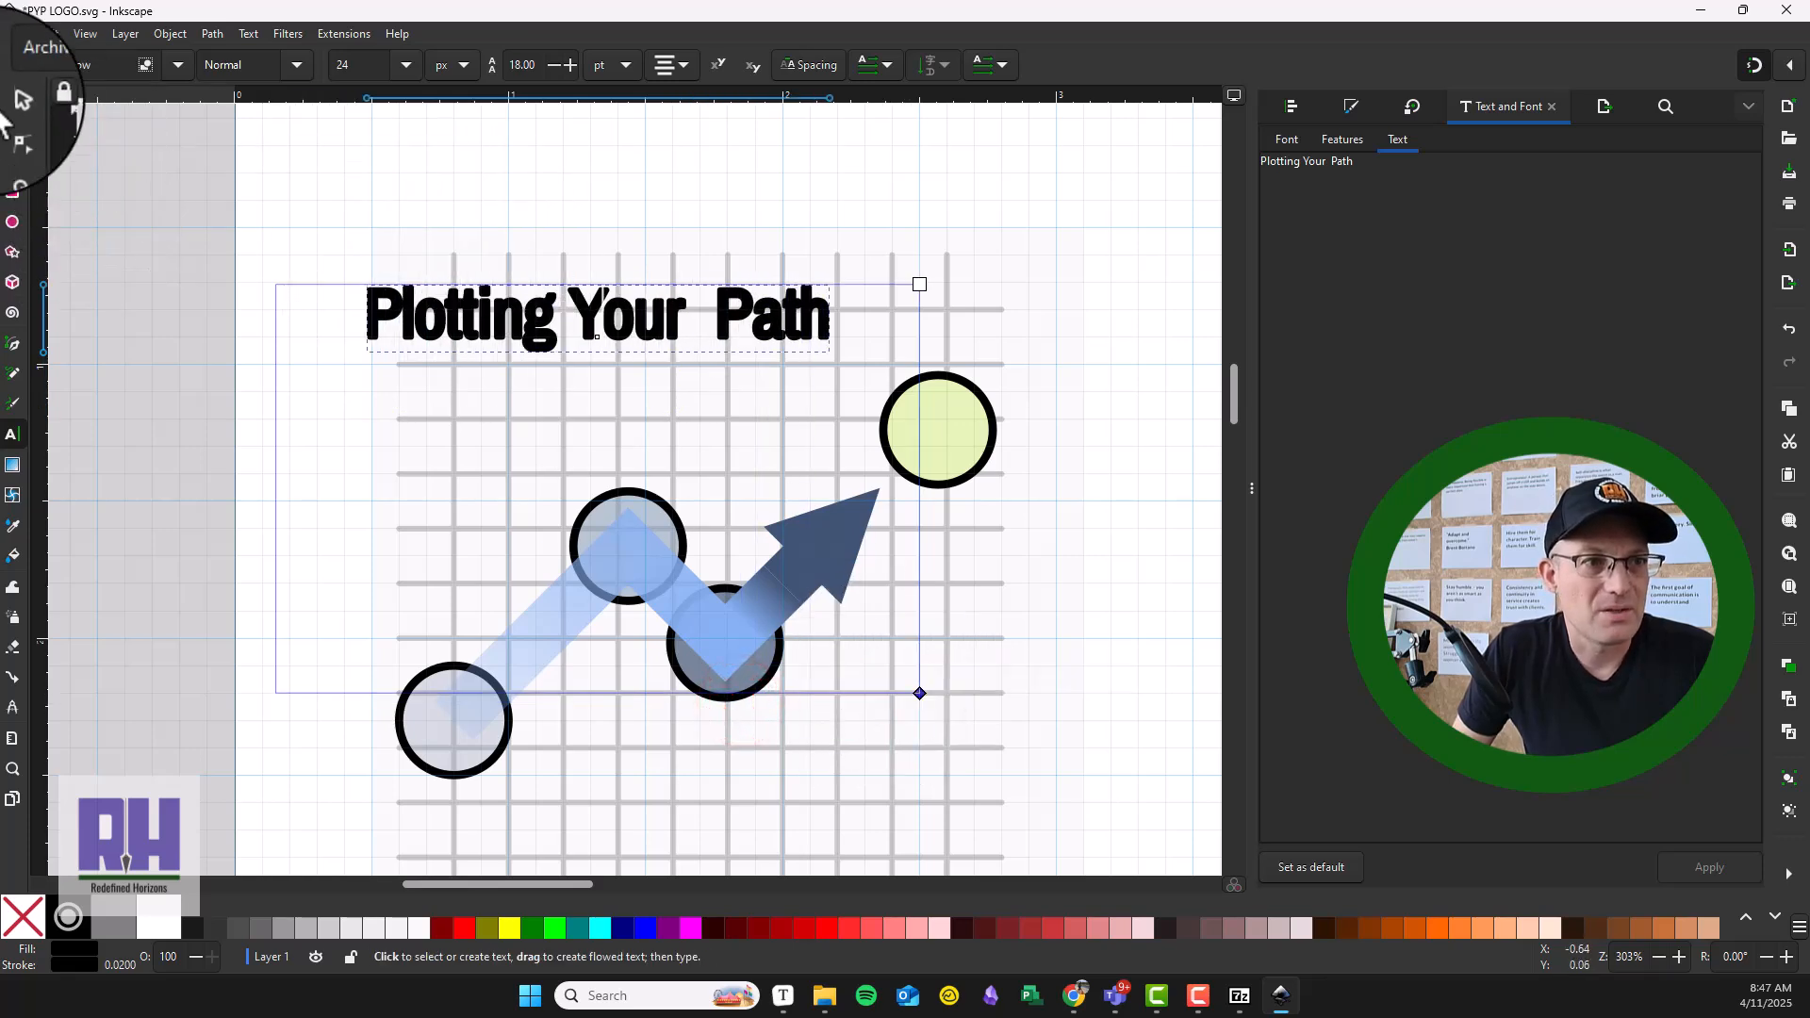
Step: Move the "Plotting Your Path" text below the grid and center it horizontally on the background rectangle
left_click(13, 101)
left_click_drag(620, 328, 703, 639)
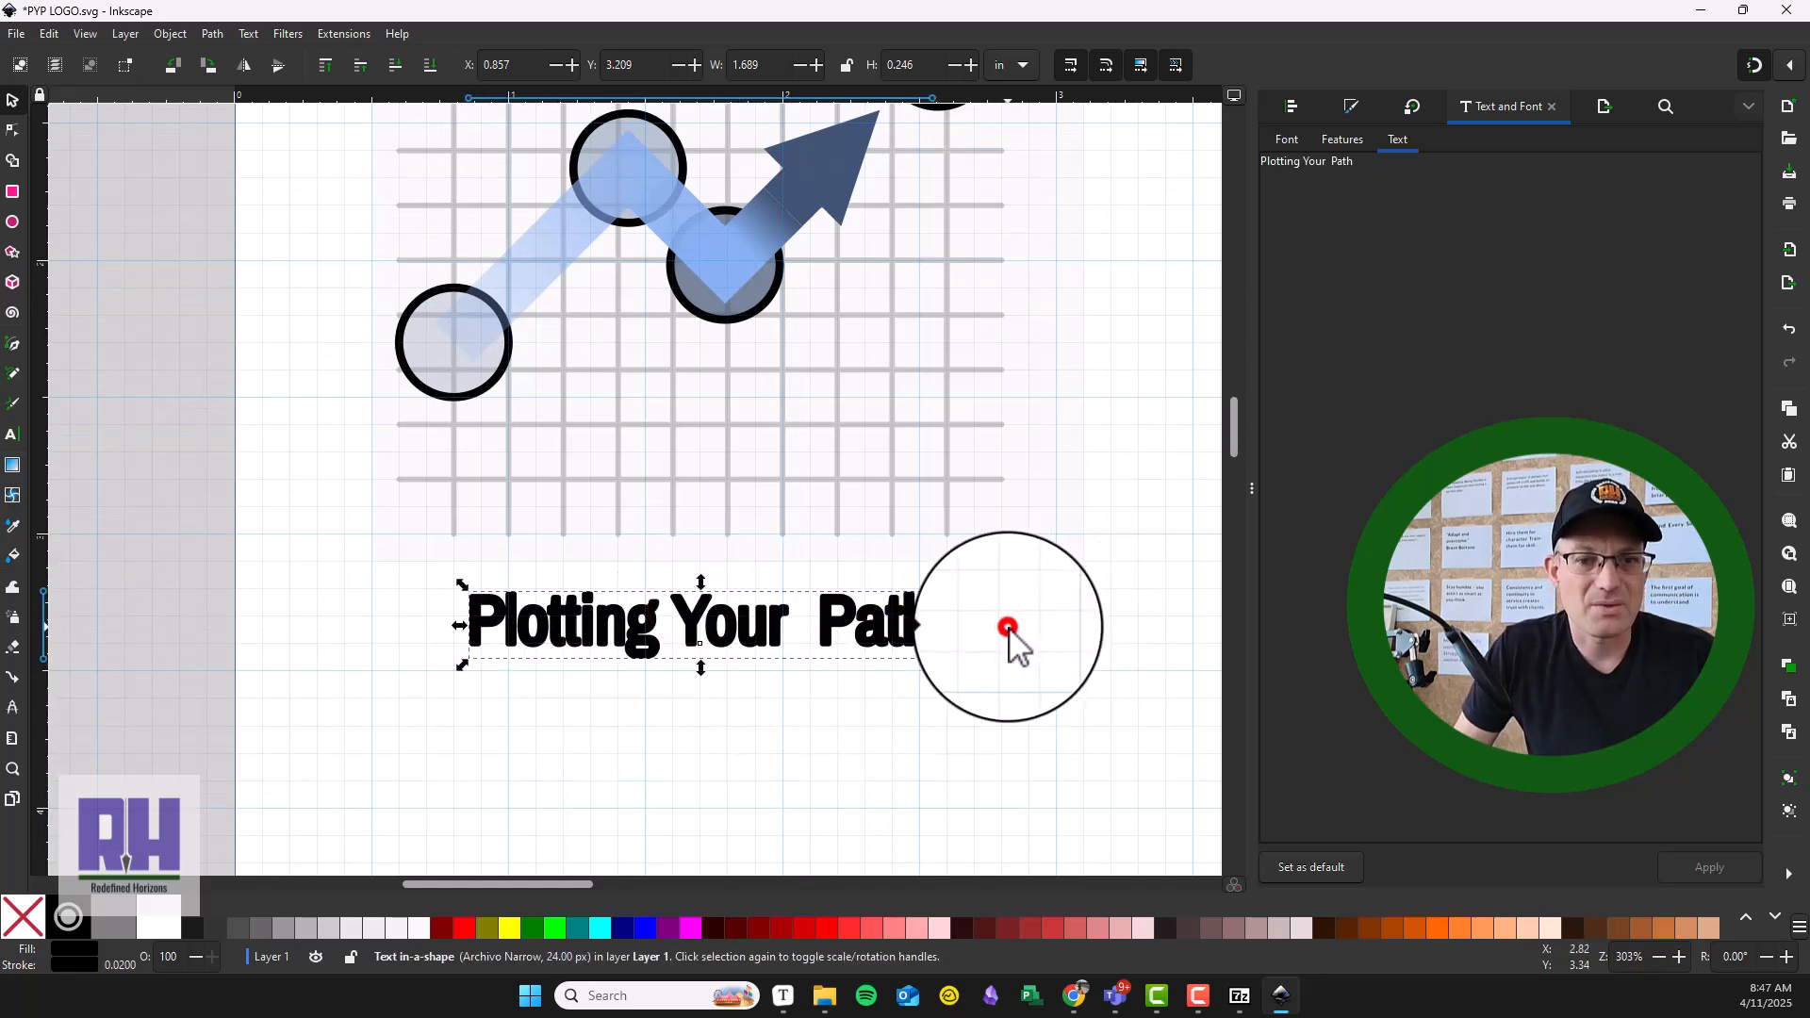
left_click(990, 406, "shift")
left_click(1291, 103)
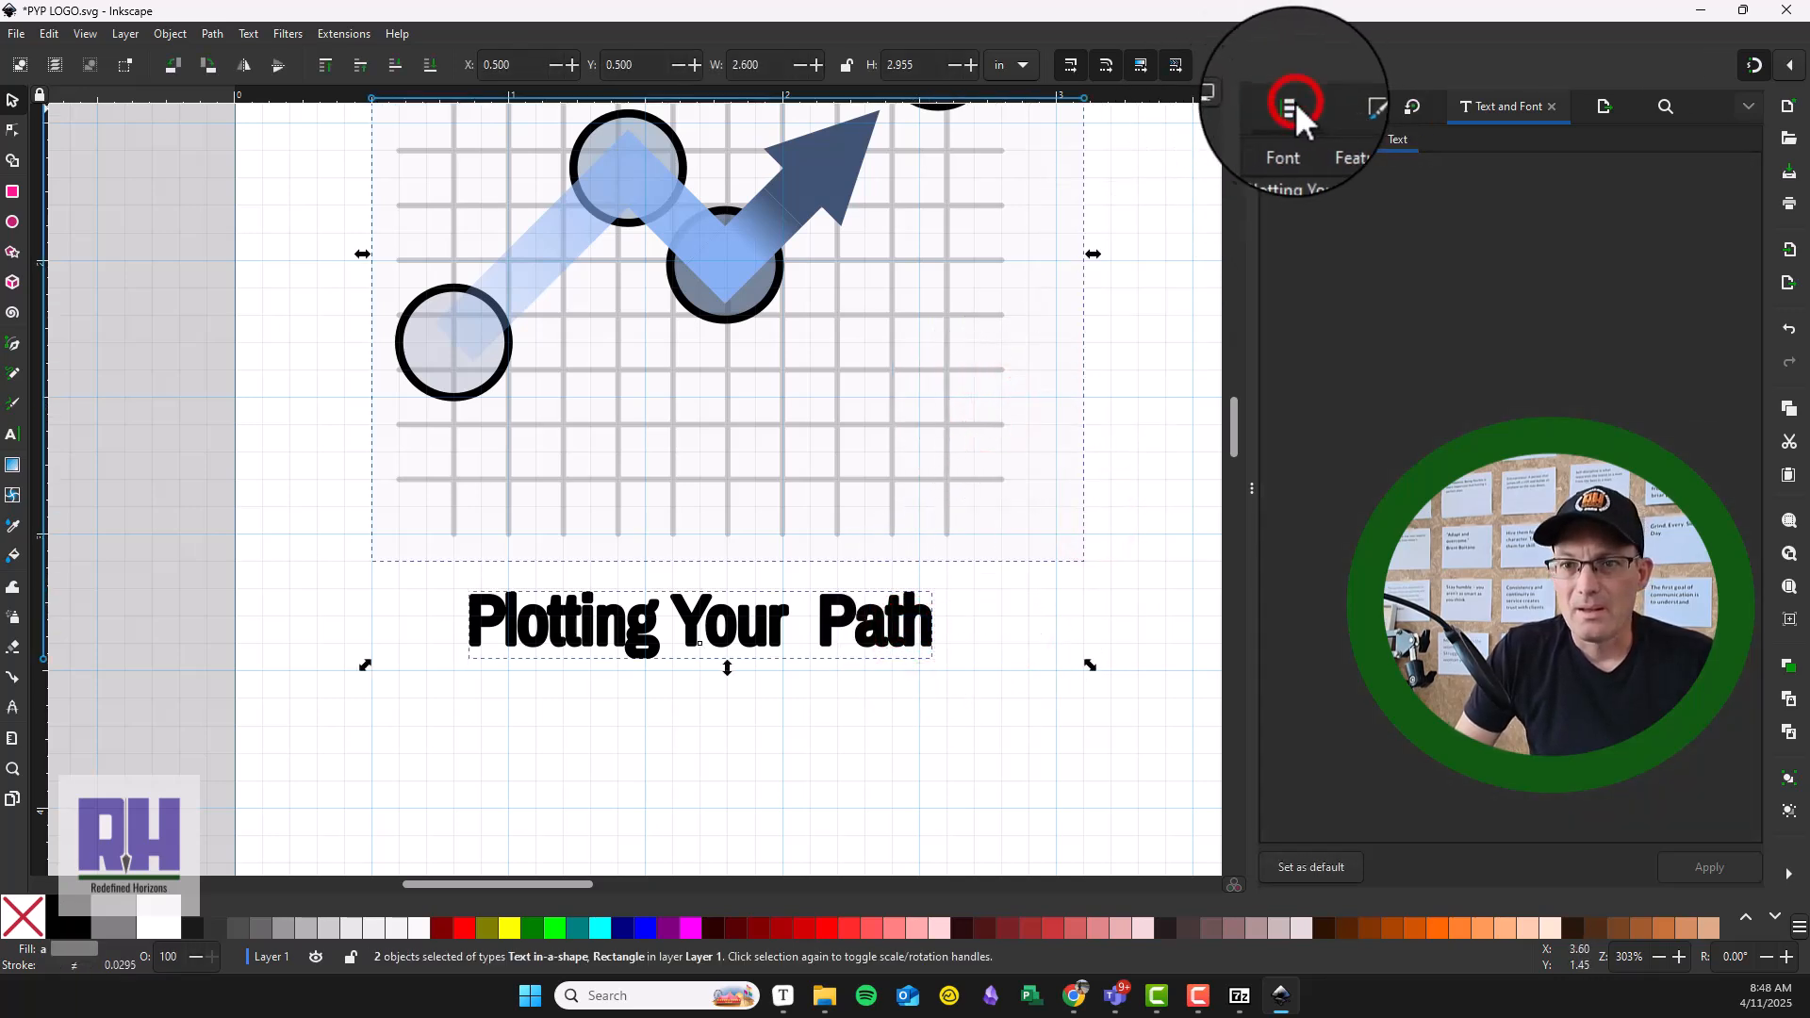
left_click(1309, 184)
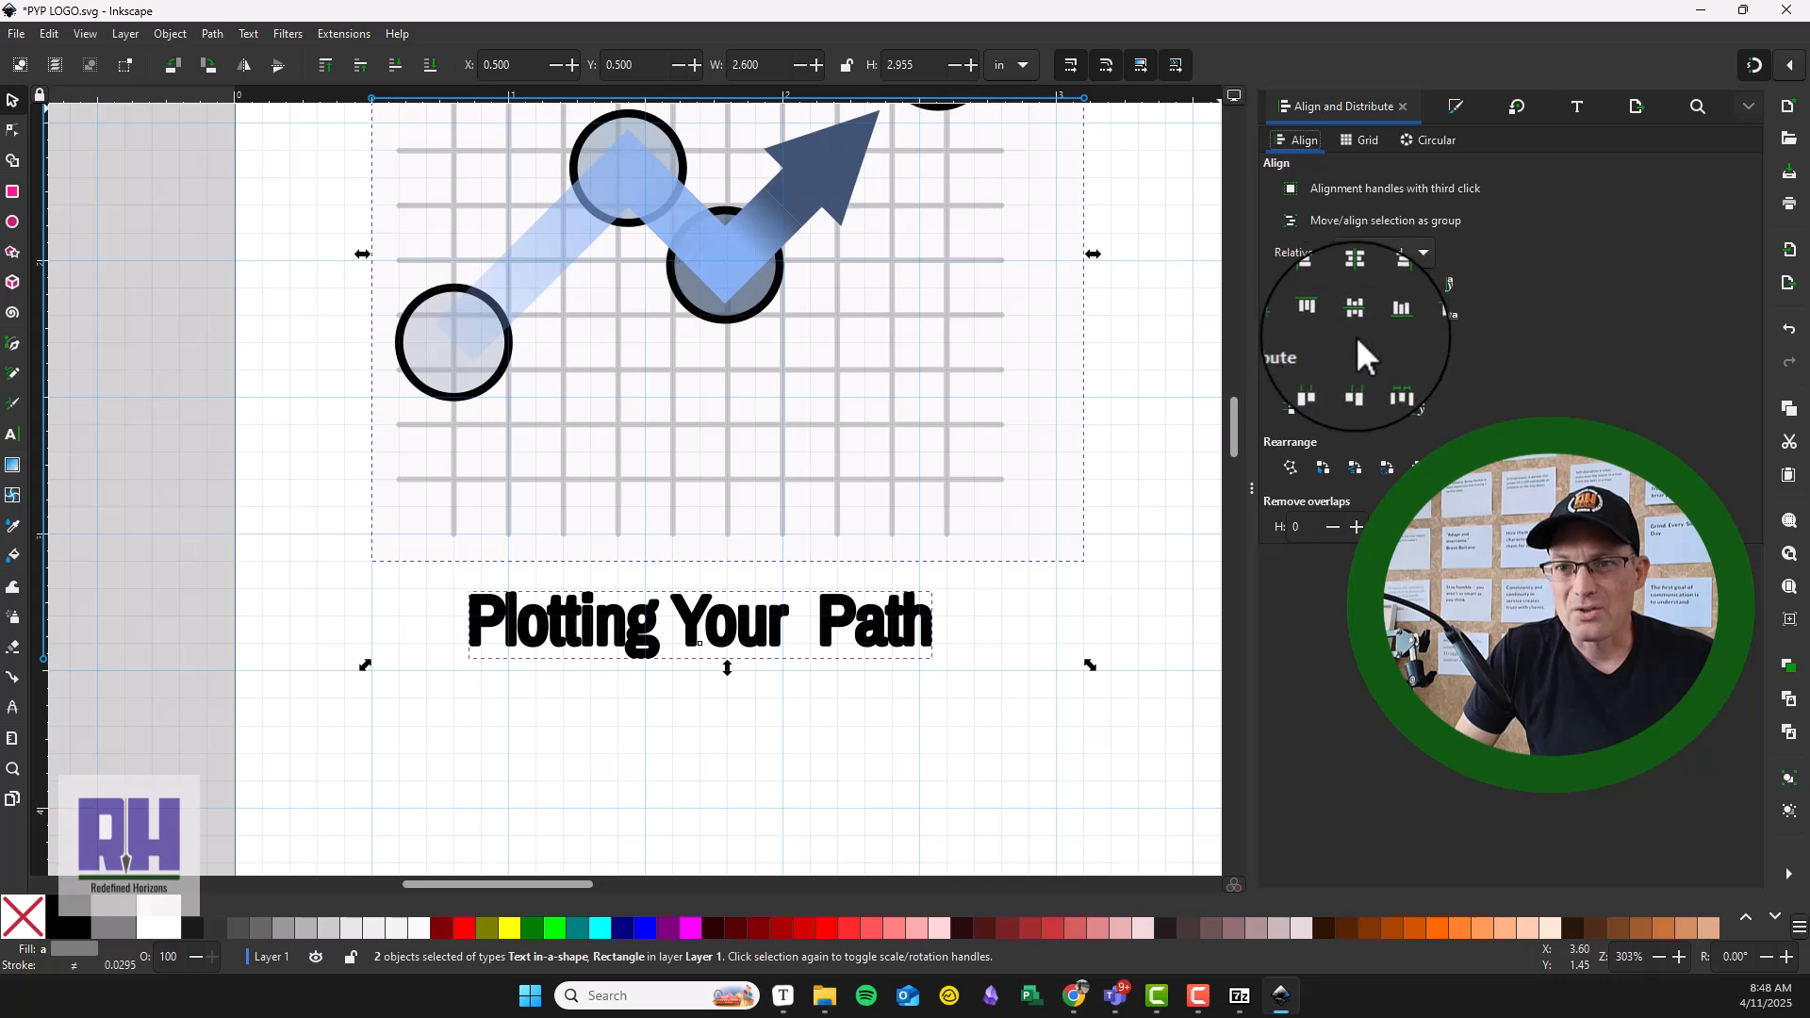
left_click(1354, 284)
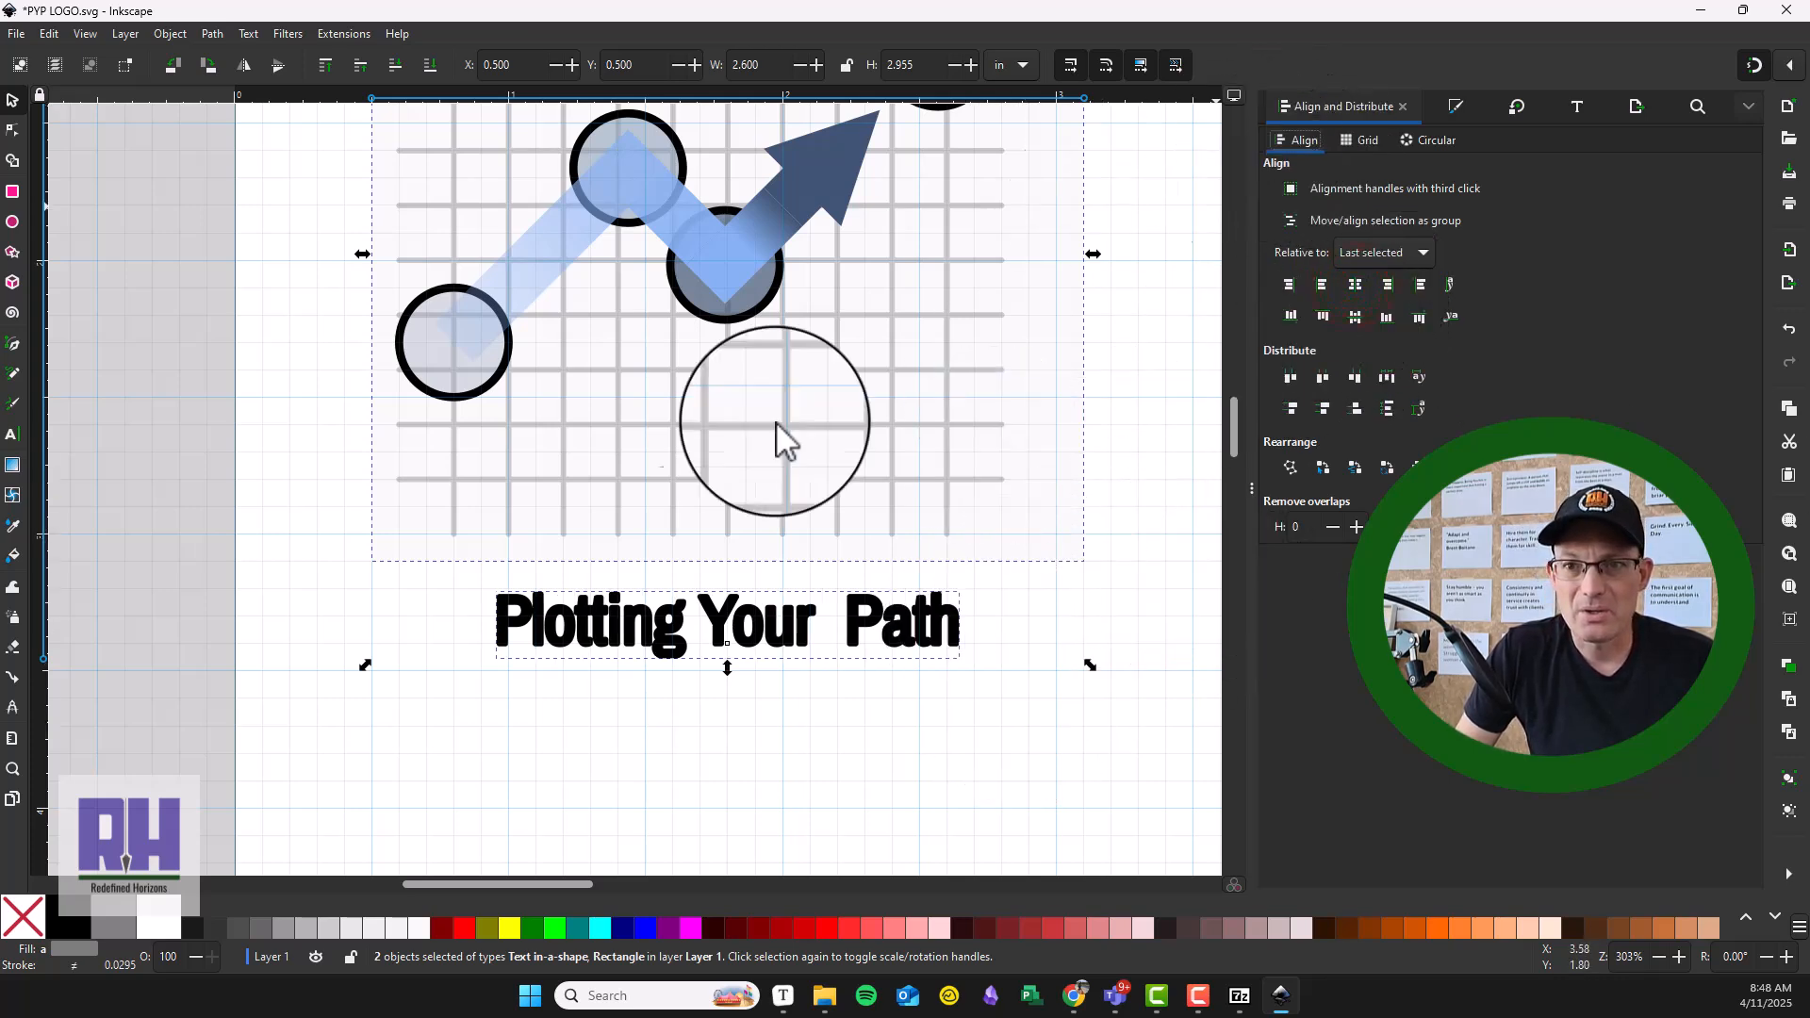
left_click(1578, 102)
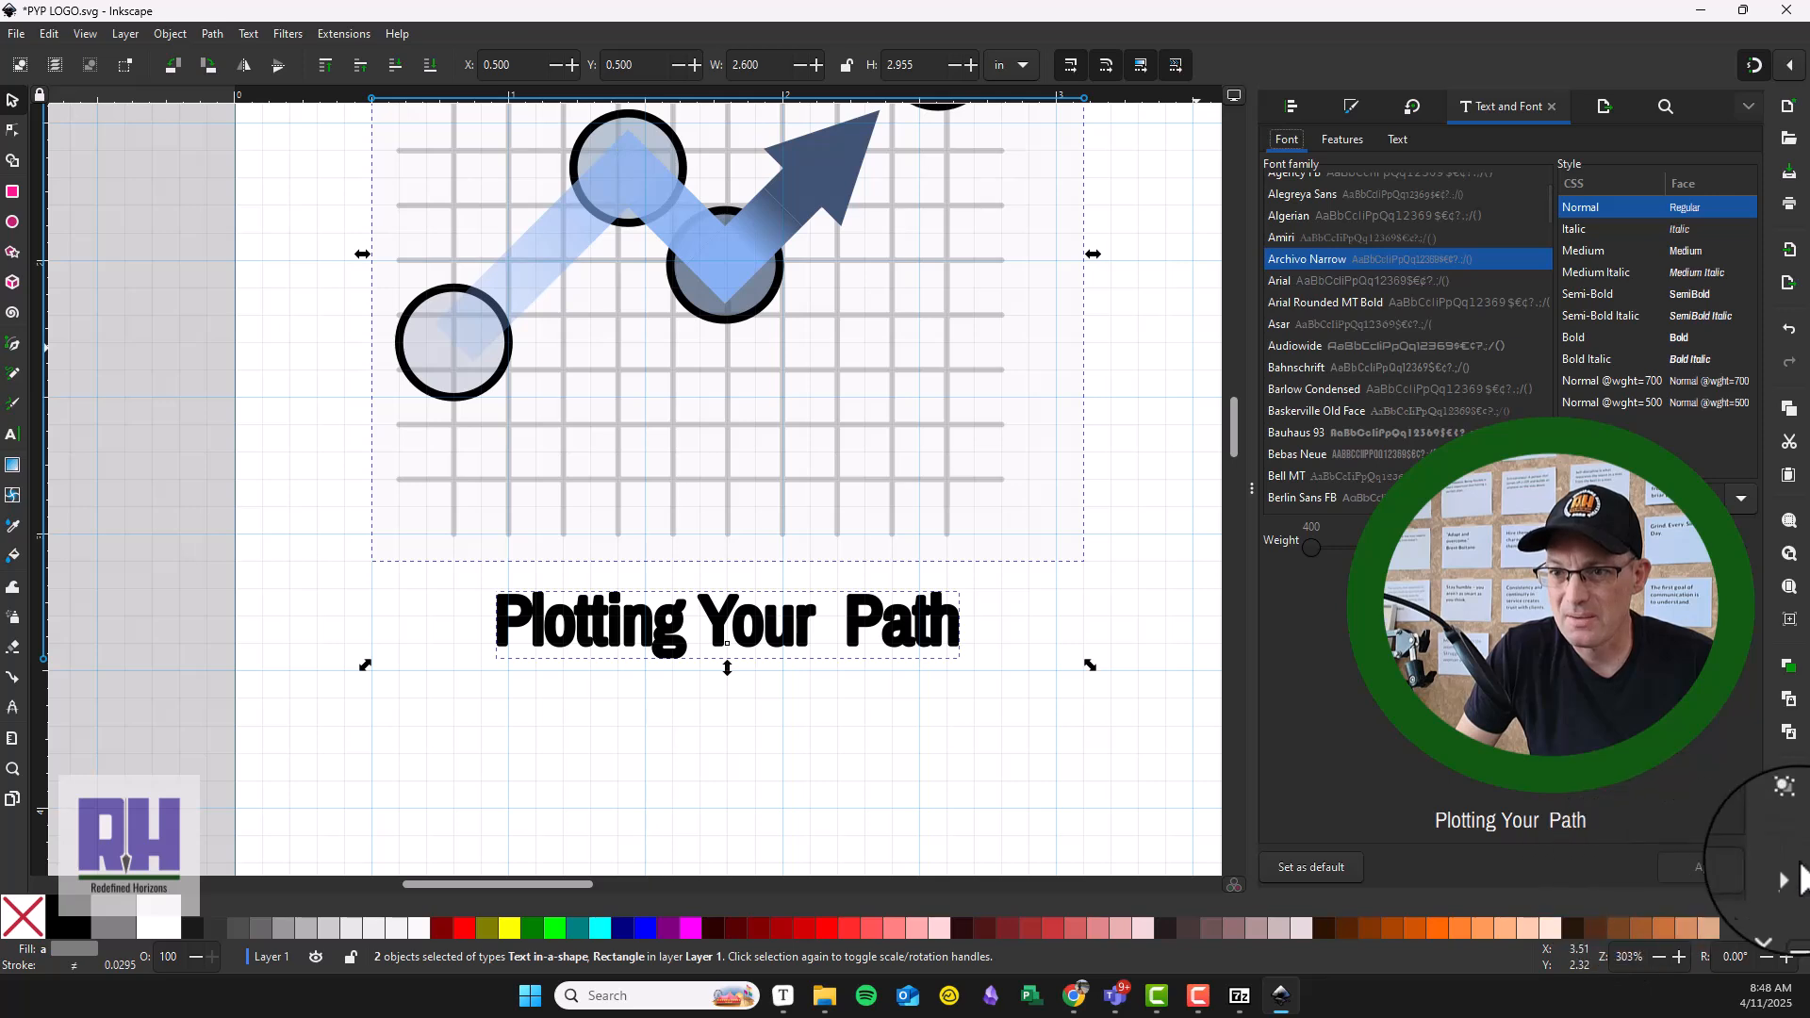
left_click(909, 771)
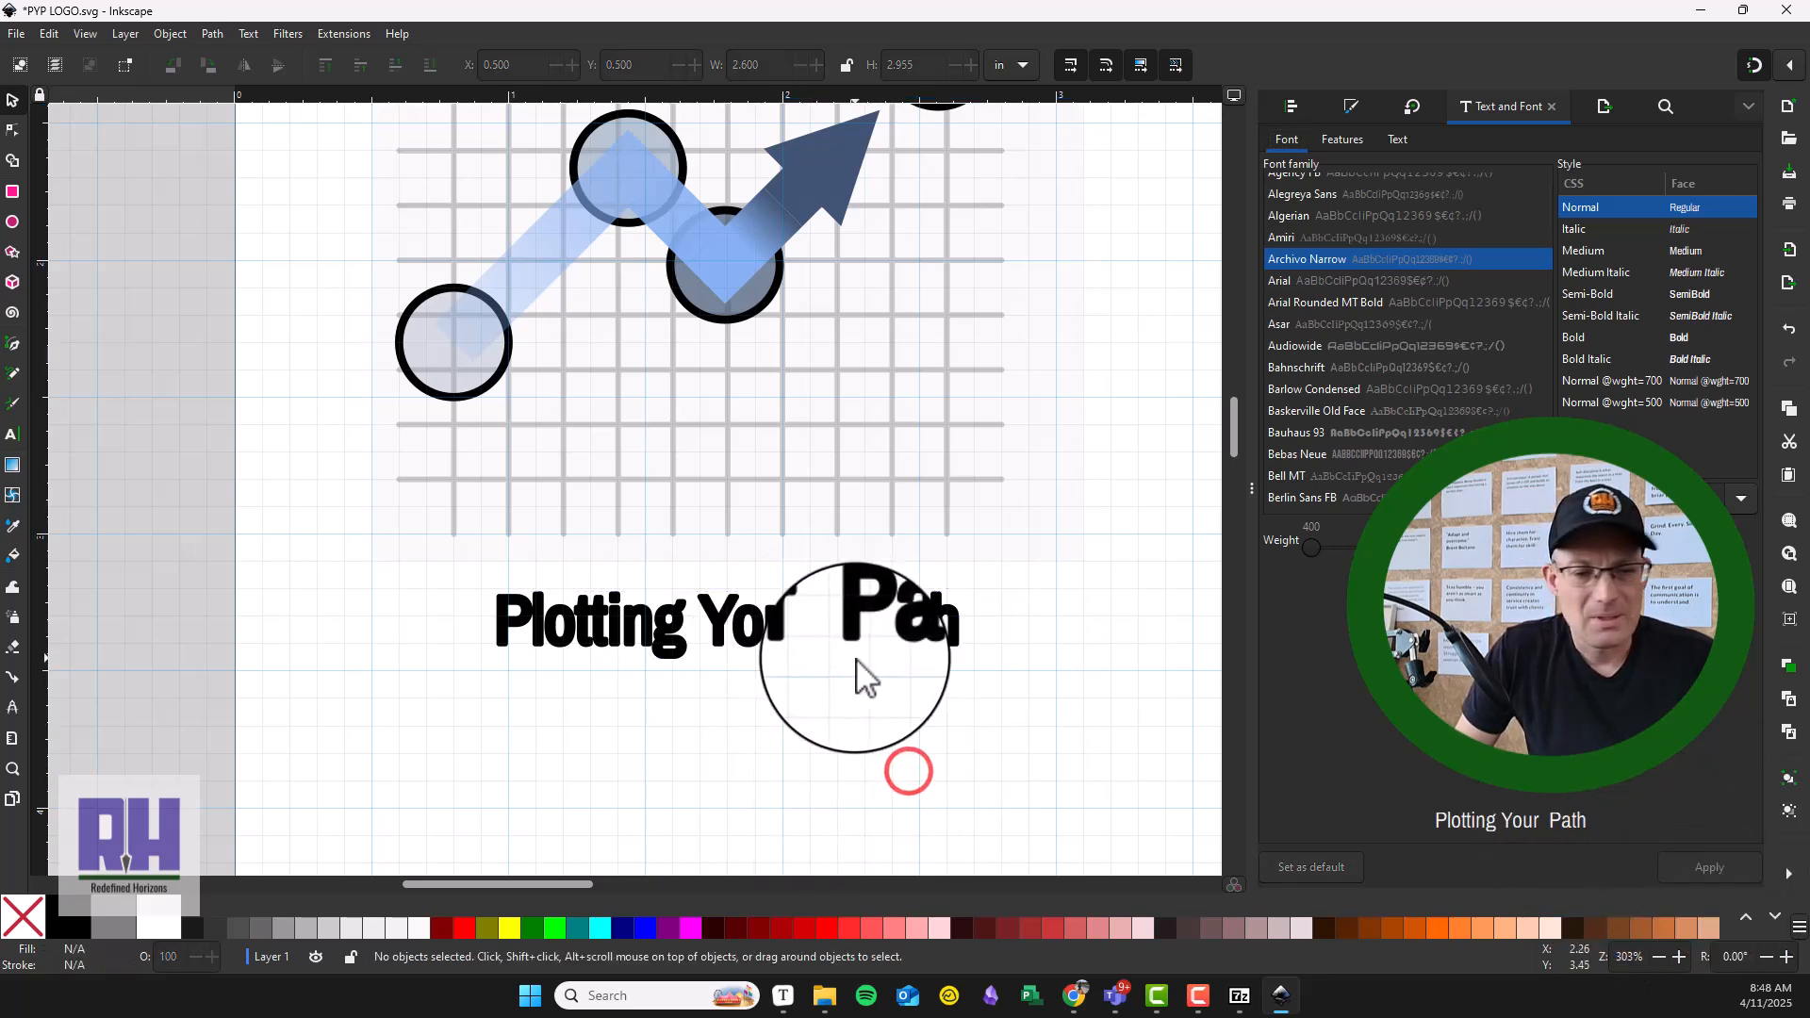
scroll(772, 618, "down", 2)
scroll(782, 641, "up", 1)
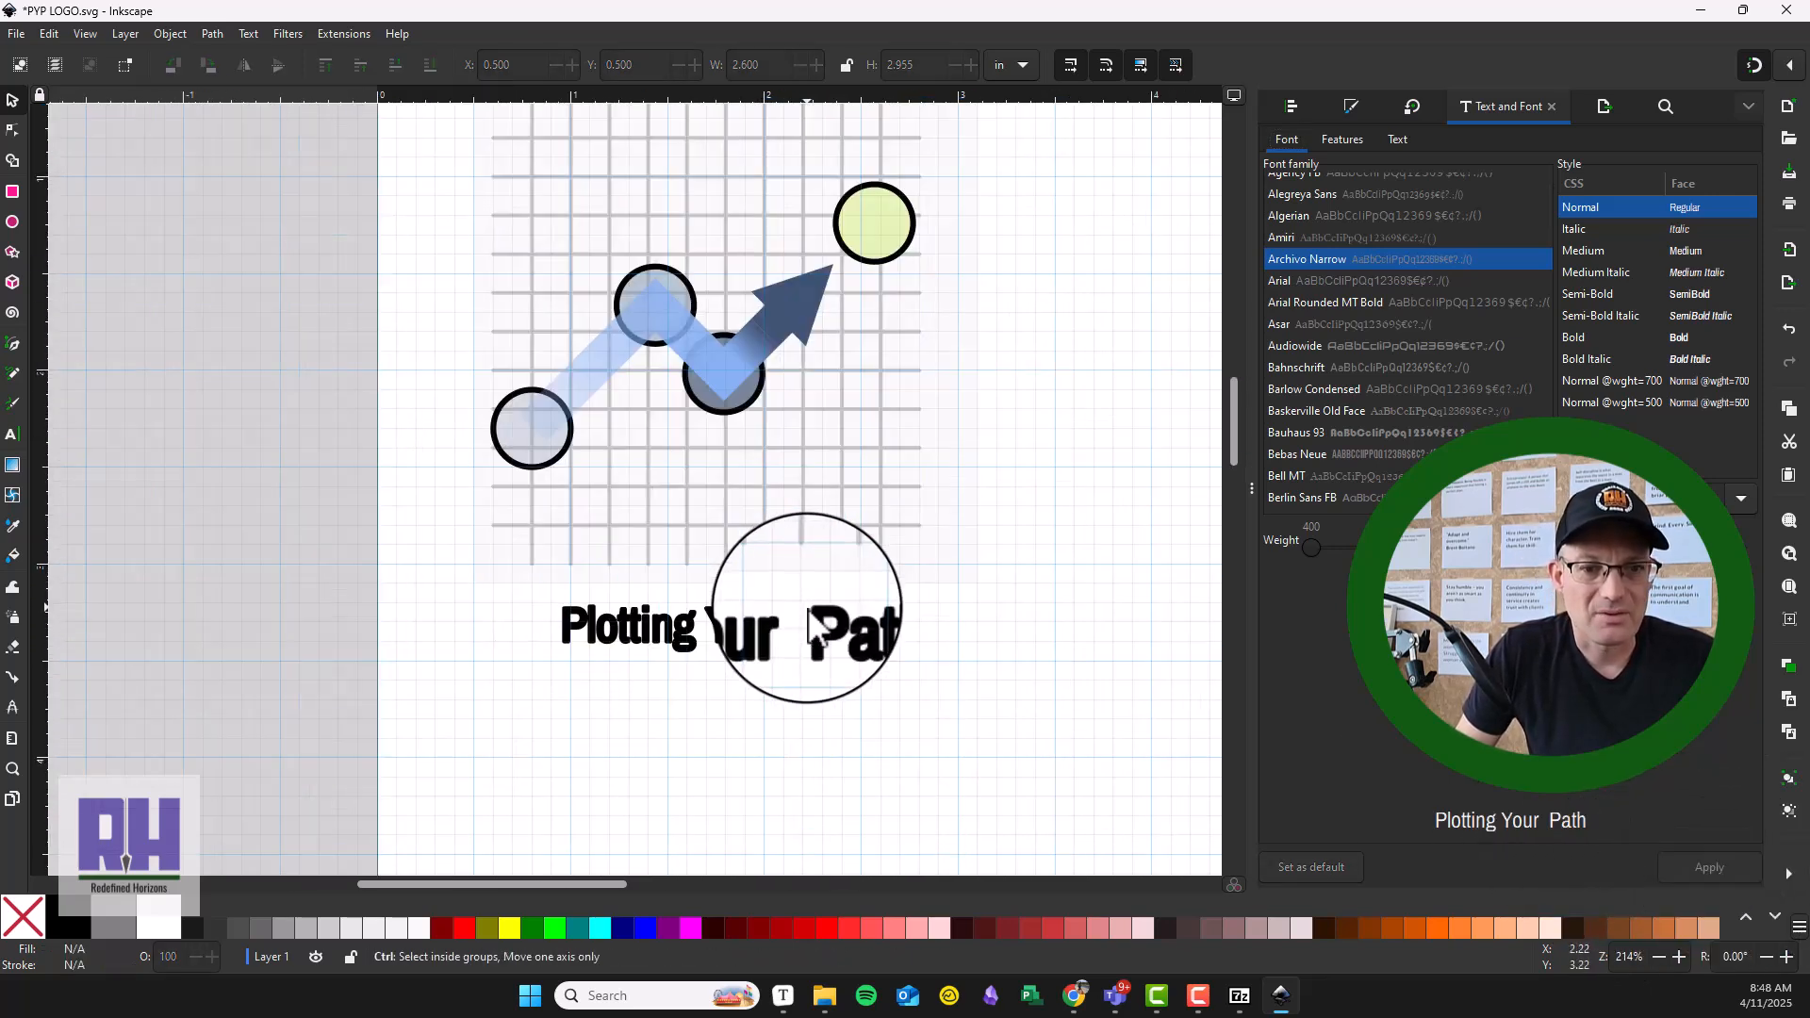
scroll(811, 632, "up", 1)
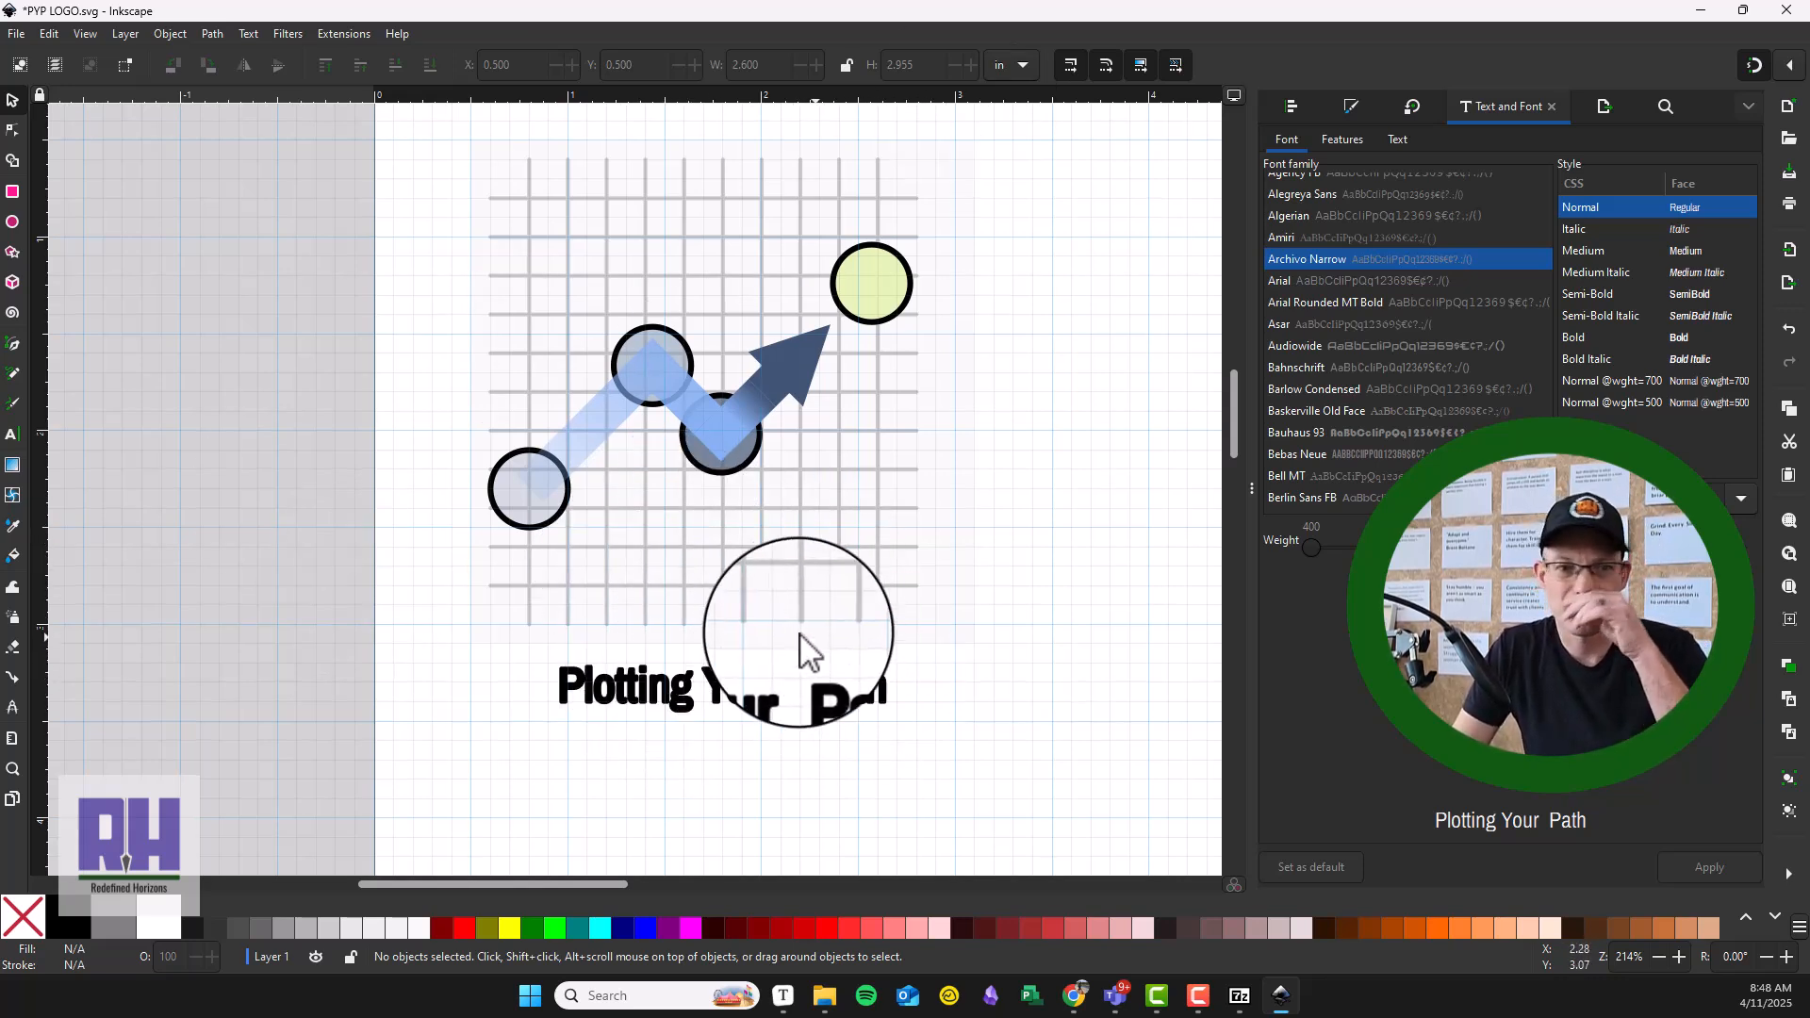
Step: Select the background rectangle behind the grid and set up its selection export at 300 DPI
left_click(961, 173)
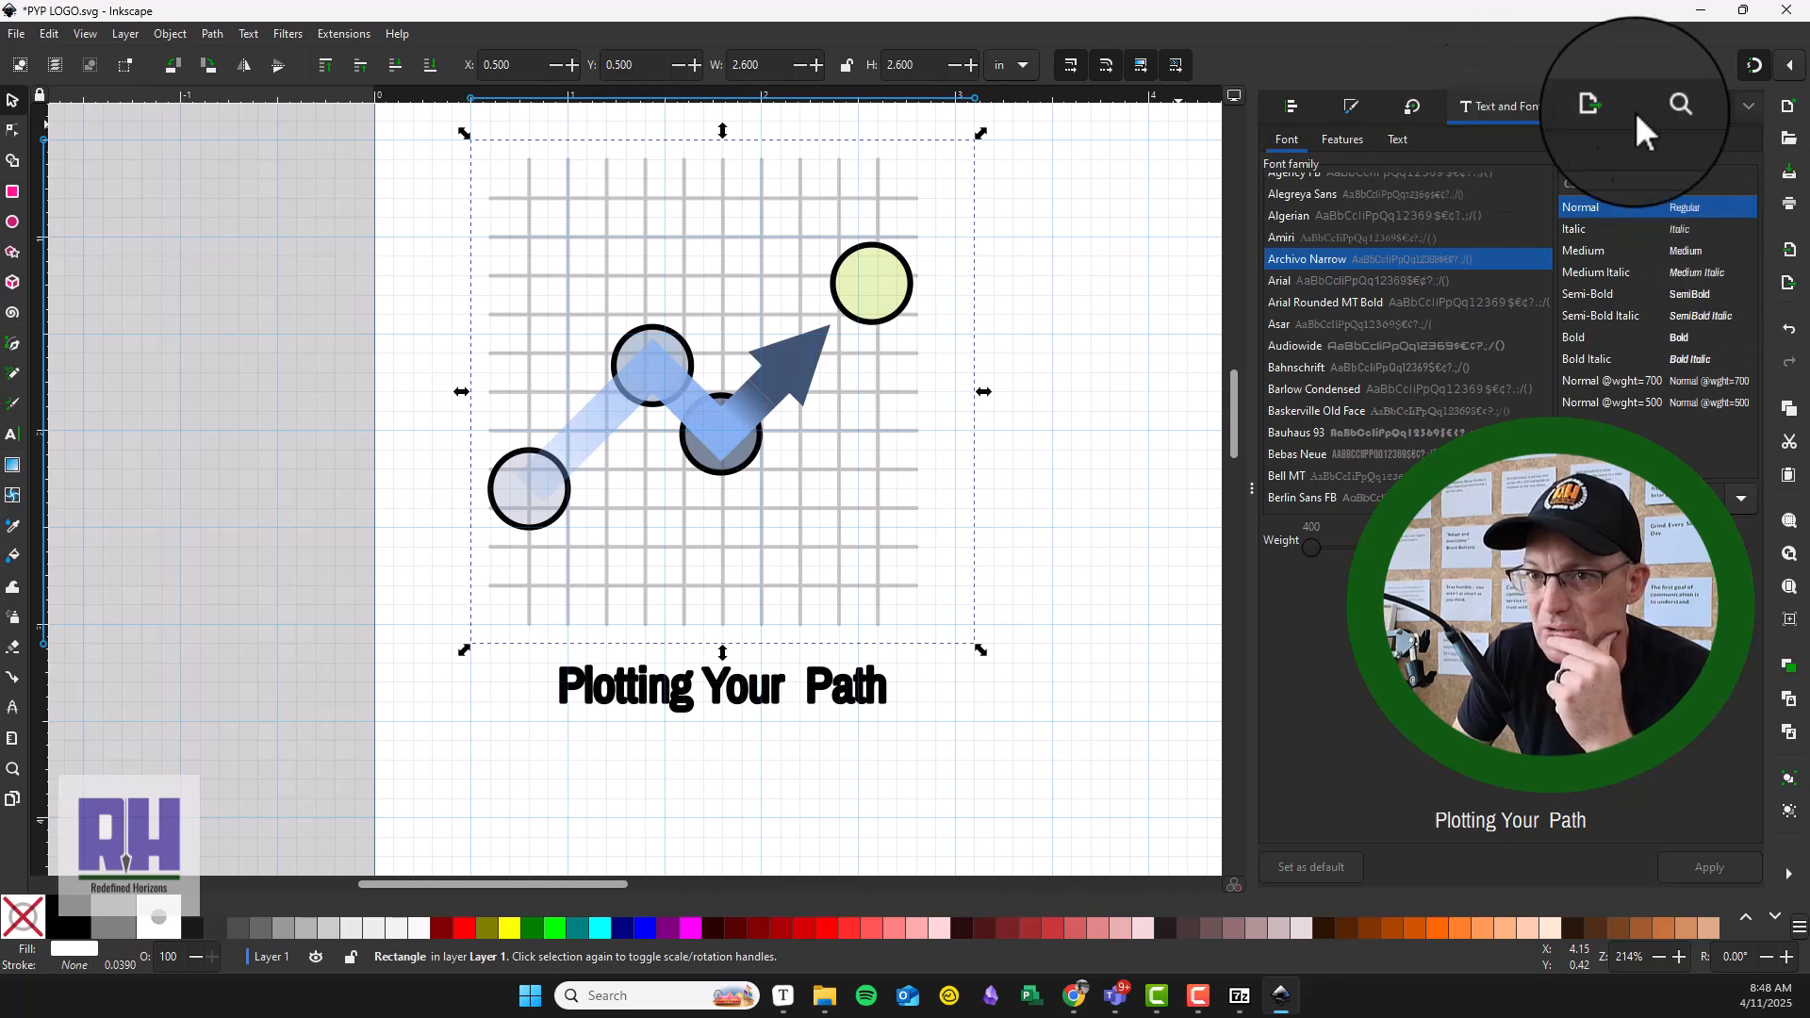
left_click(1788, 281)
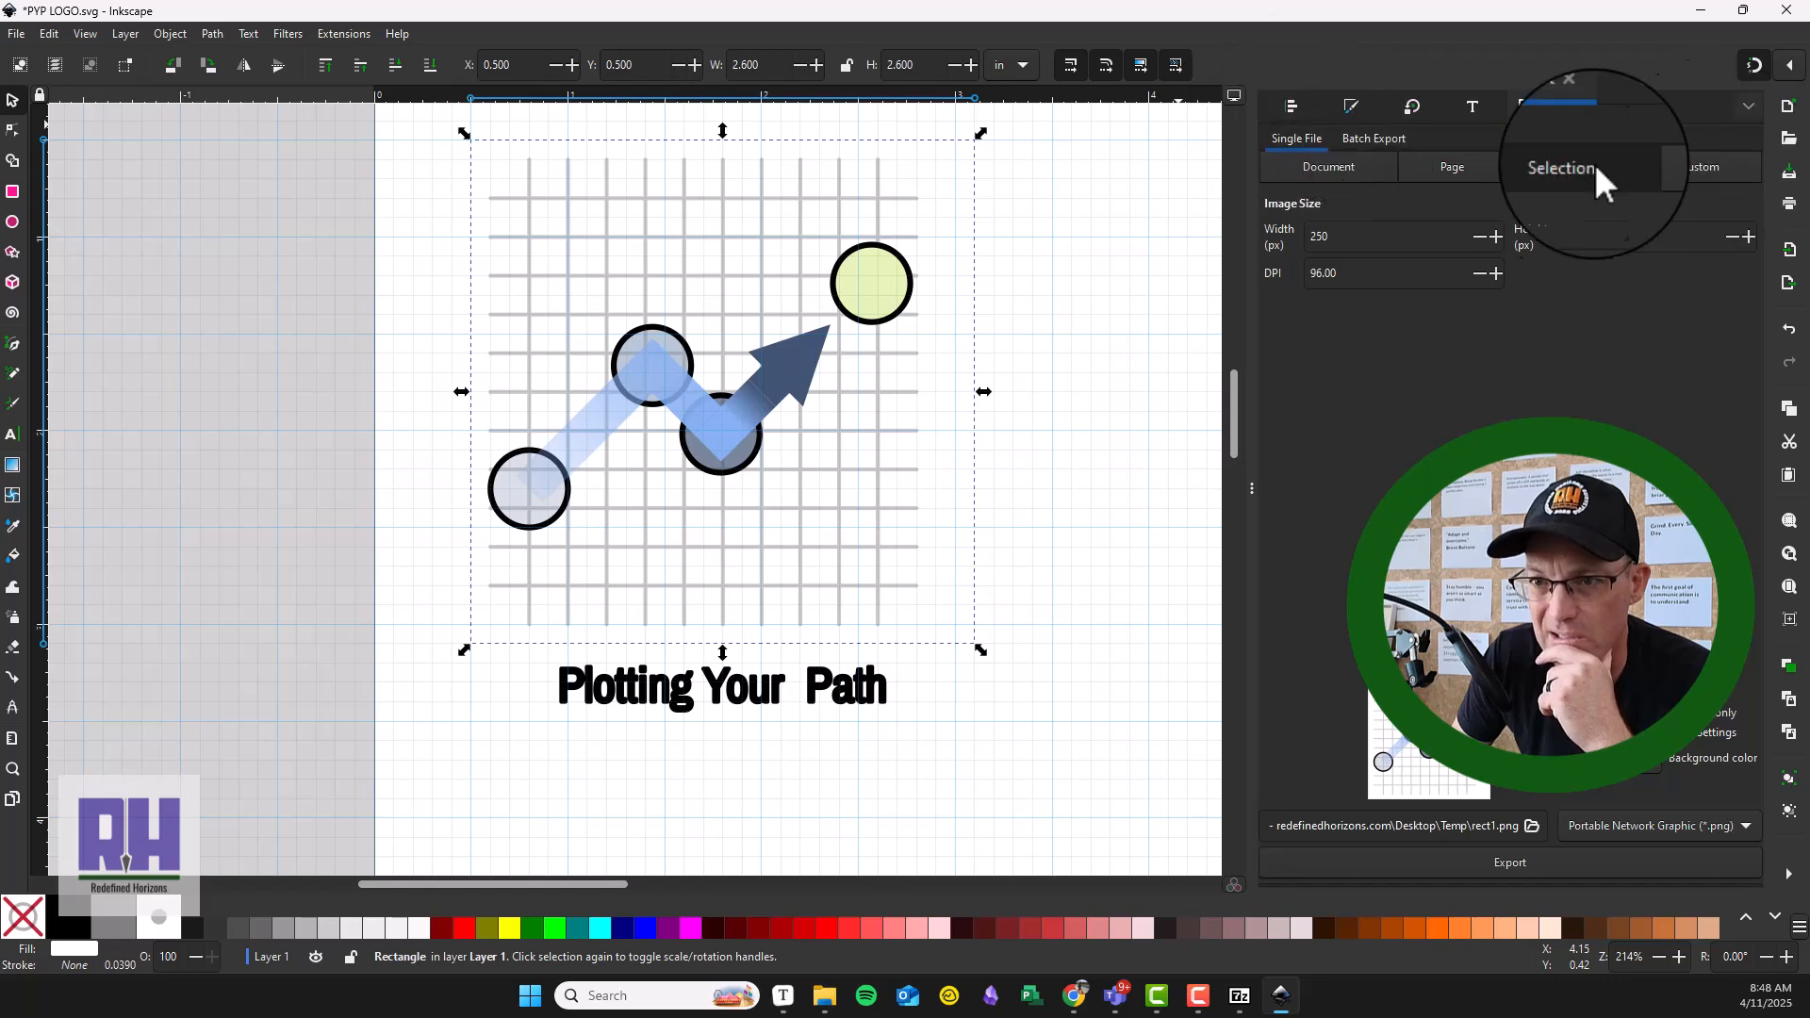
double_click(1360, 272)
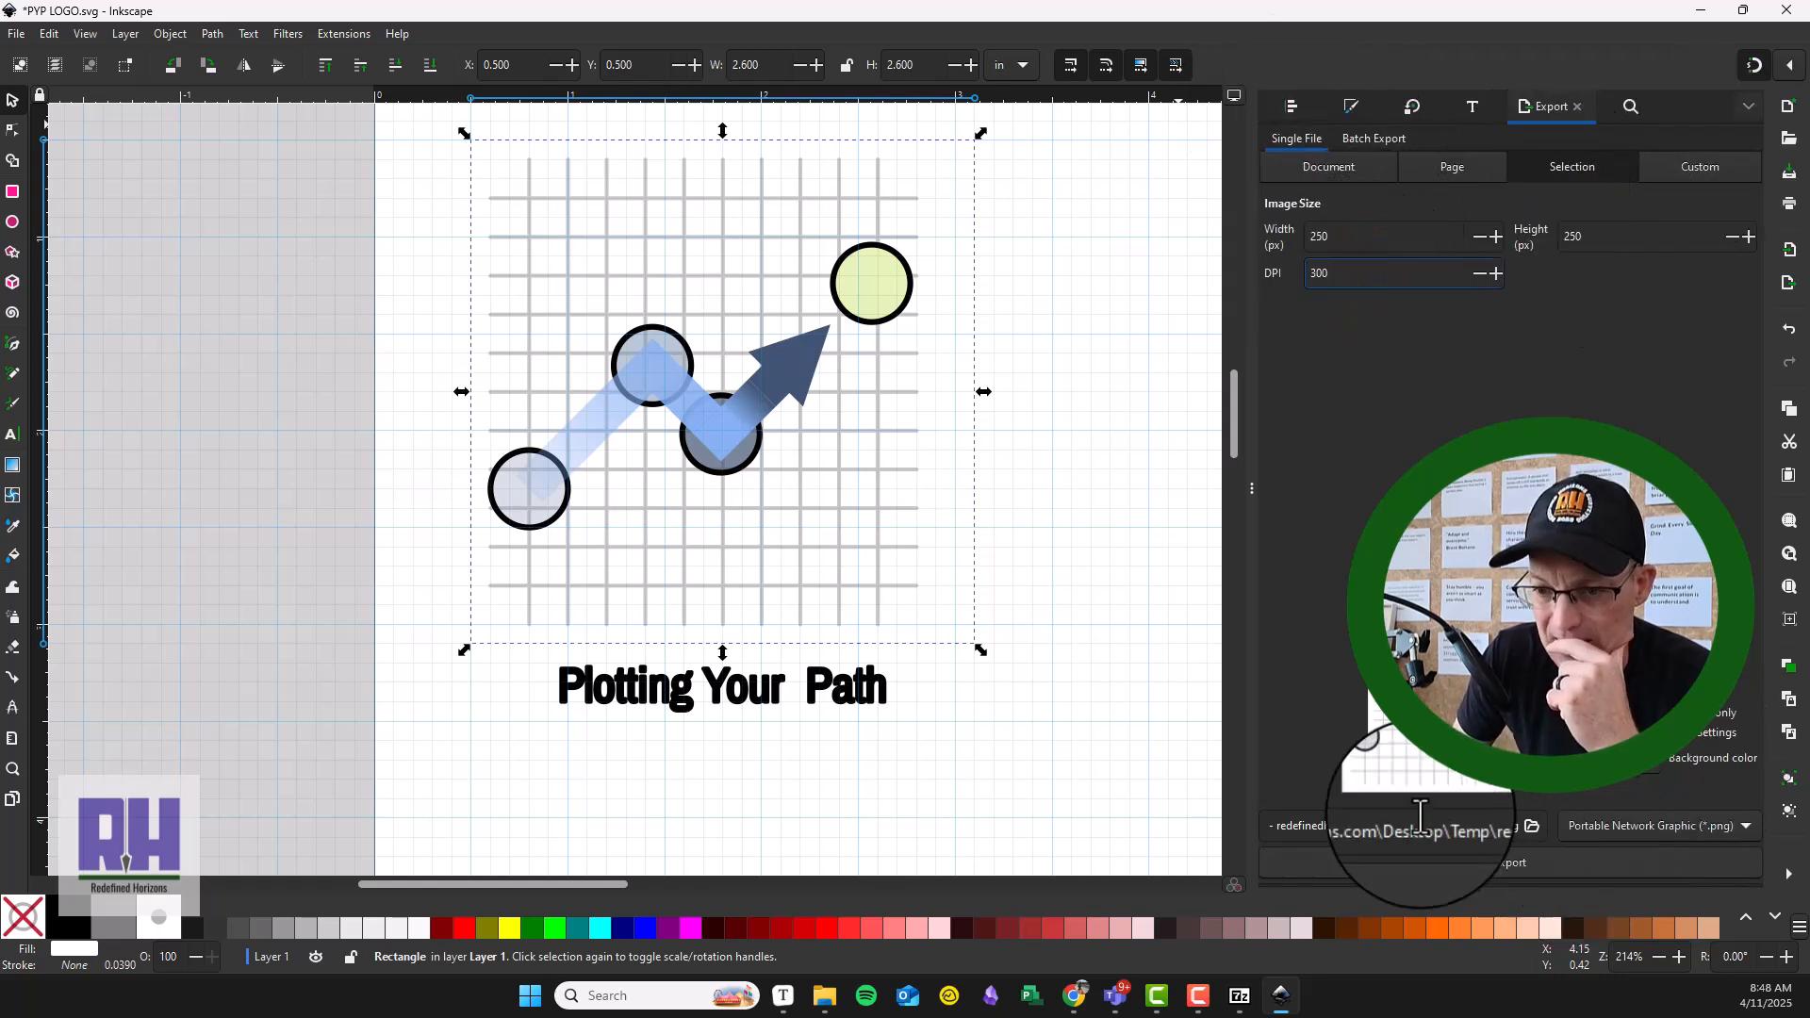
Step: Export the selected area to the Temp folder as a PNG named "LOGO MAIN", keeping the default PNG options
key("BackSpace")
key("BackSpace")
key("BackSpace")
key("BackSpace")
key("BackSpace")
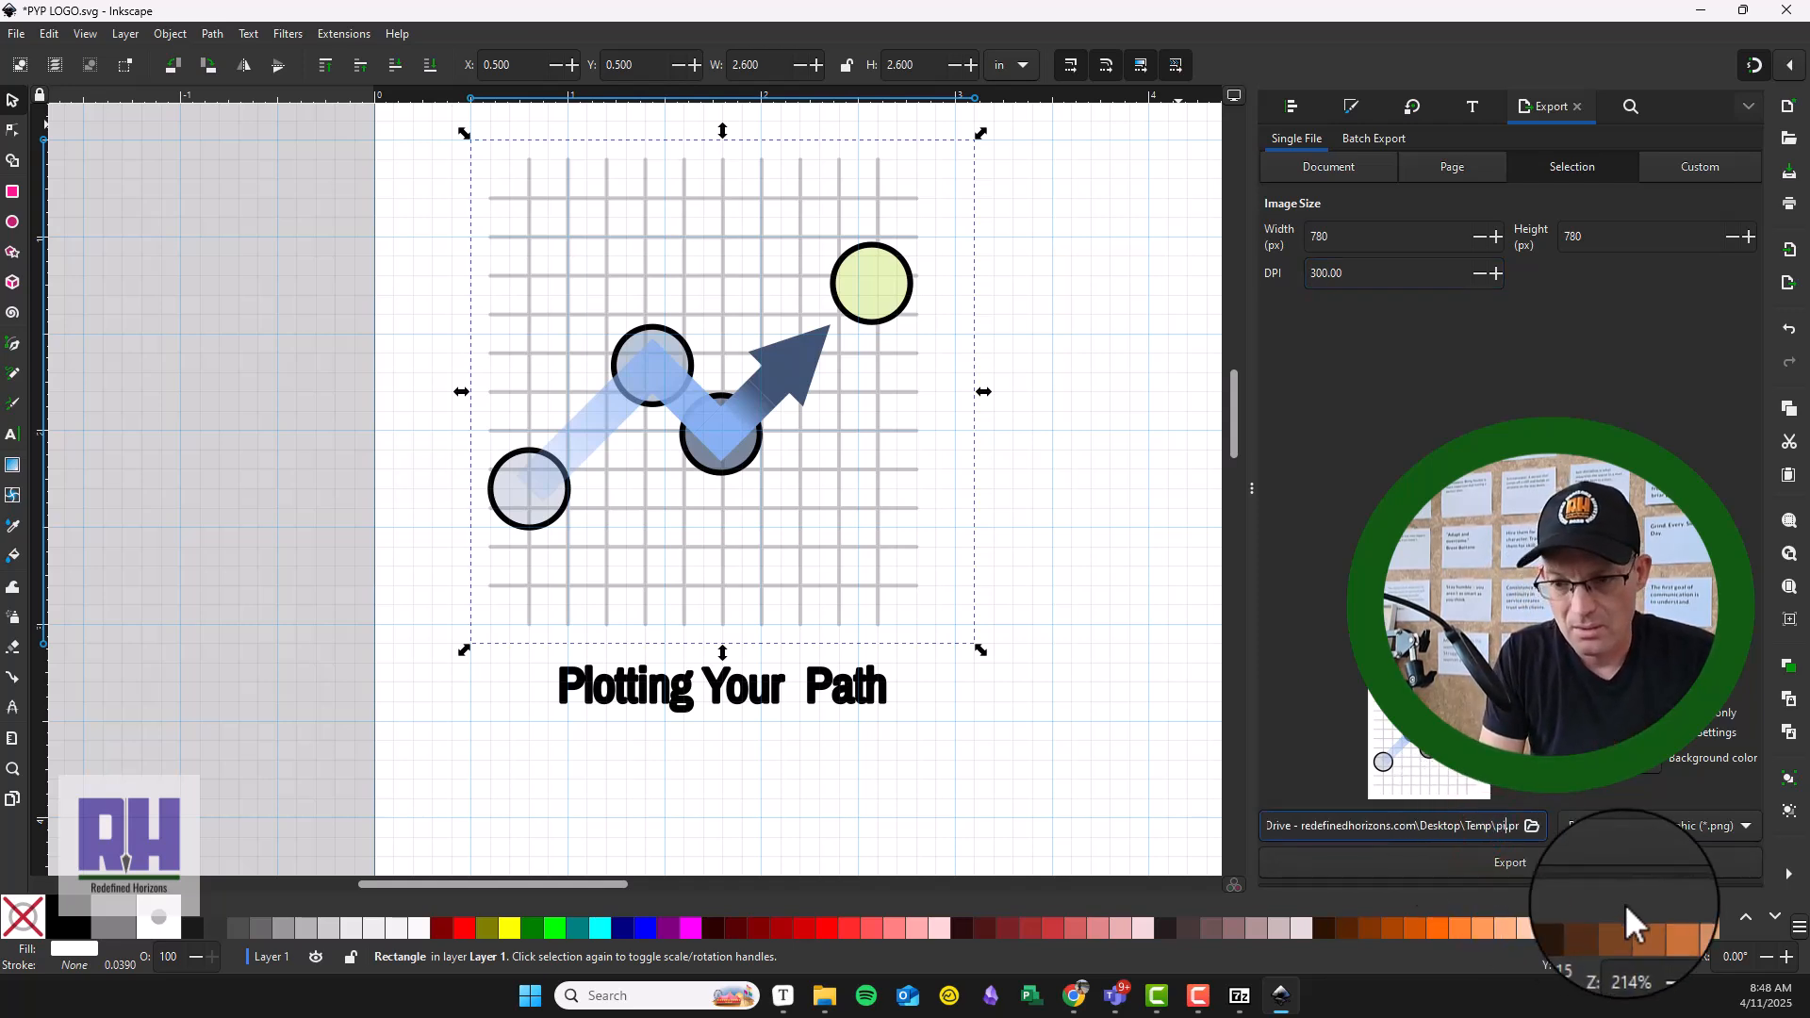
key("Caps_Lock")
type("LOGO MAIN")
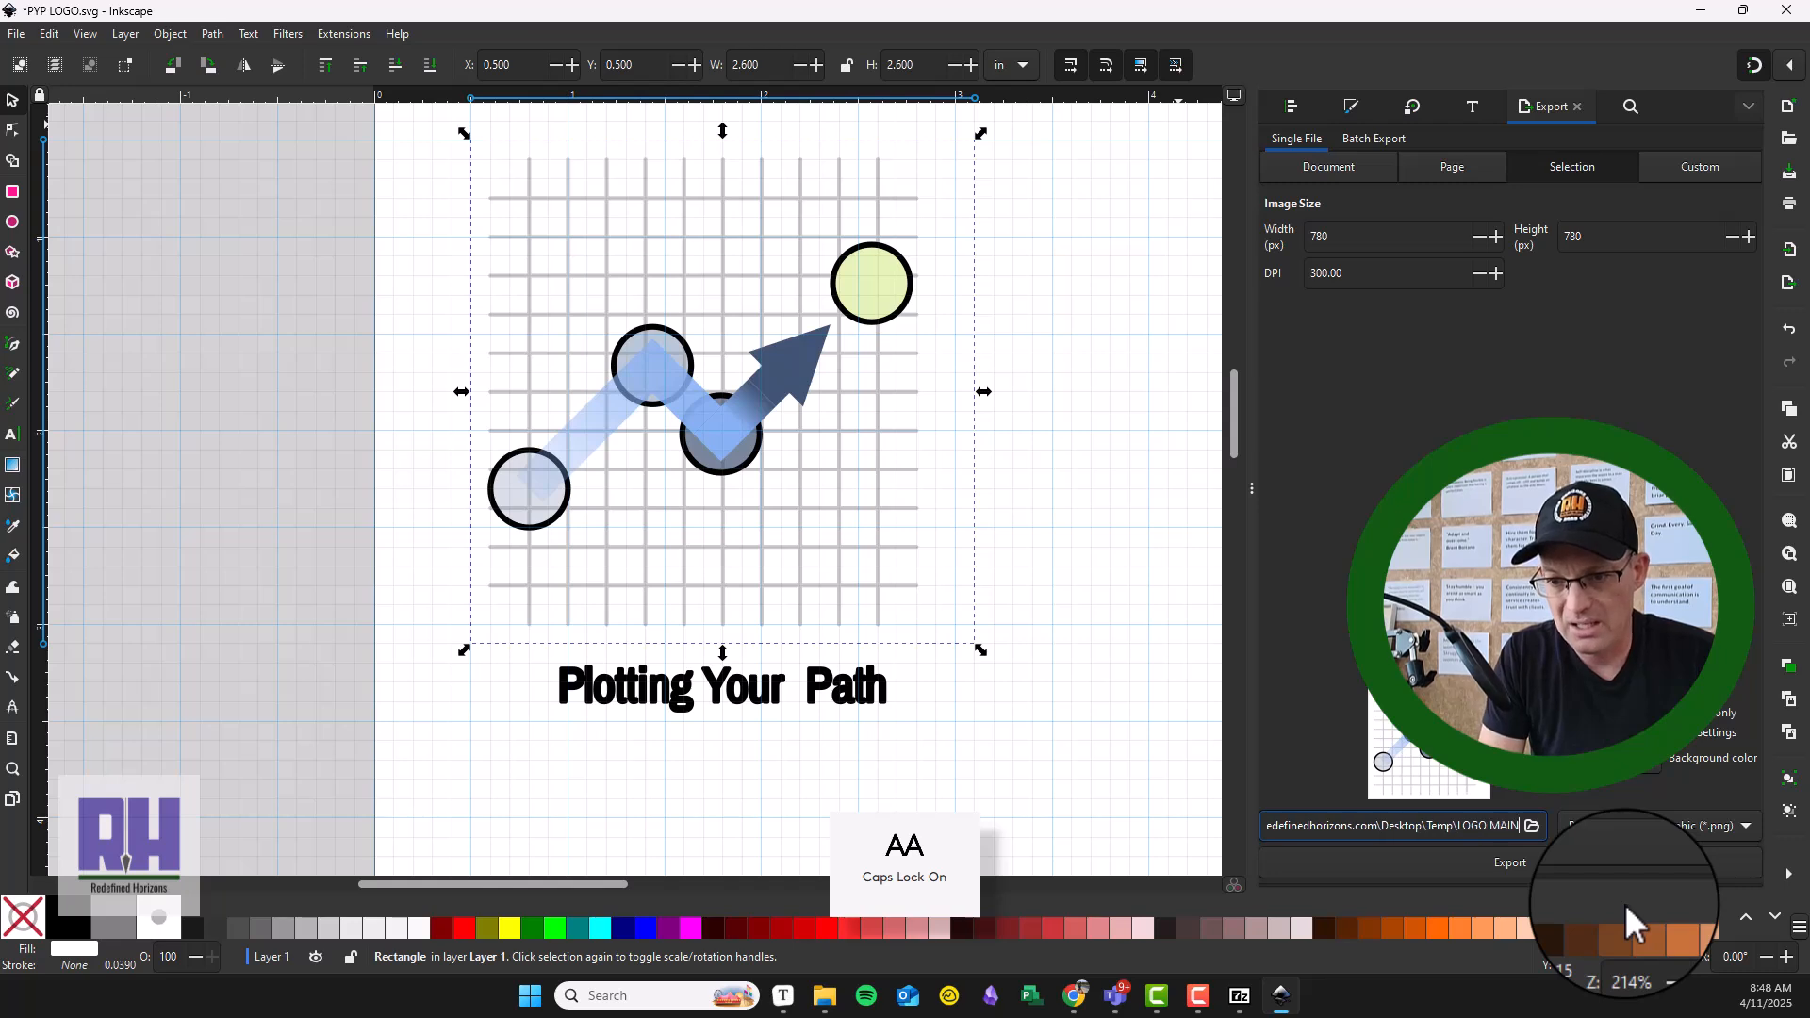
key("Return")
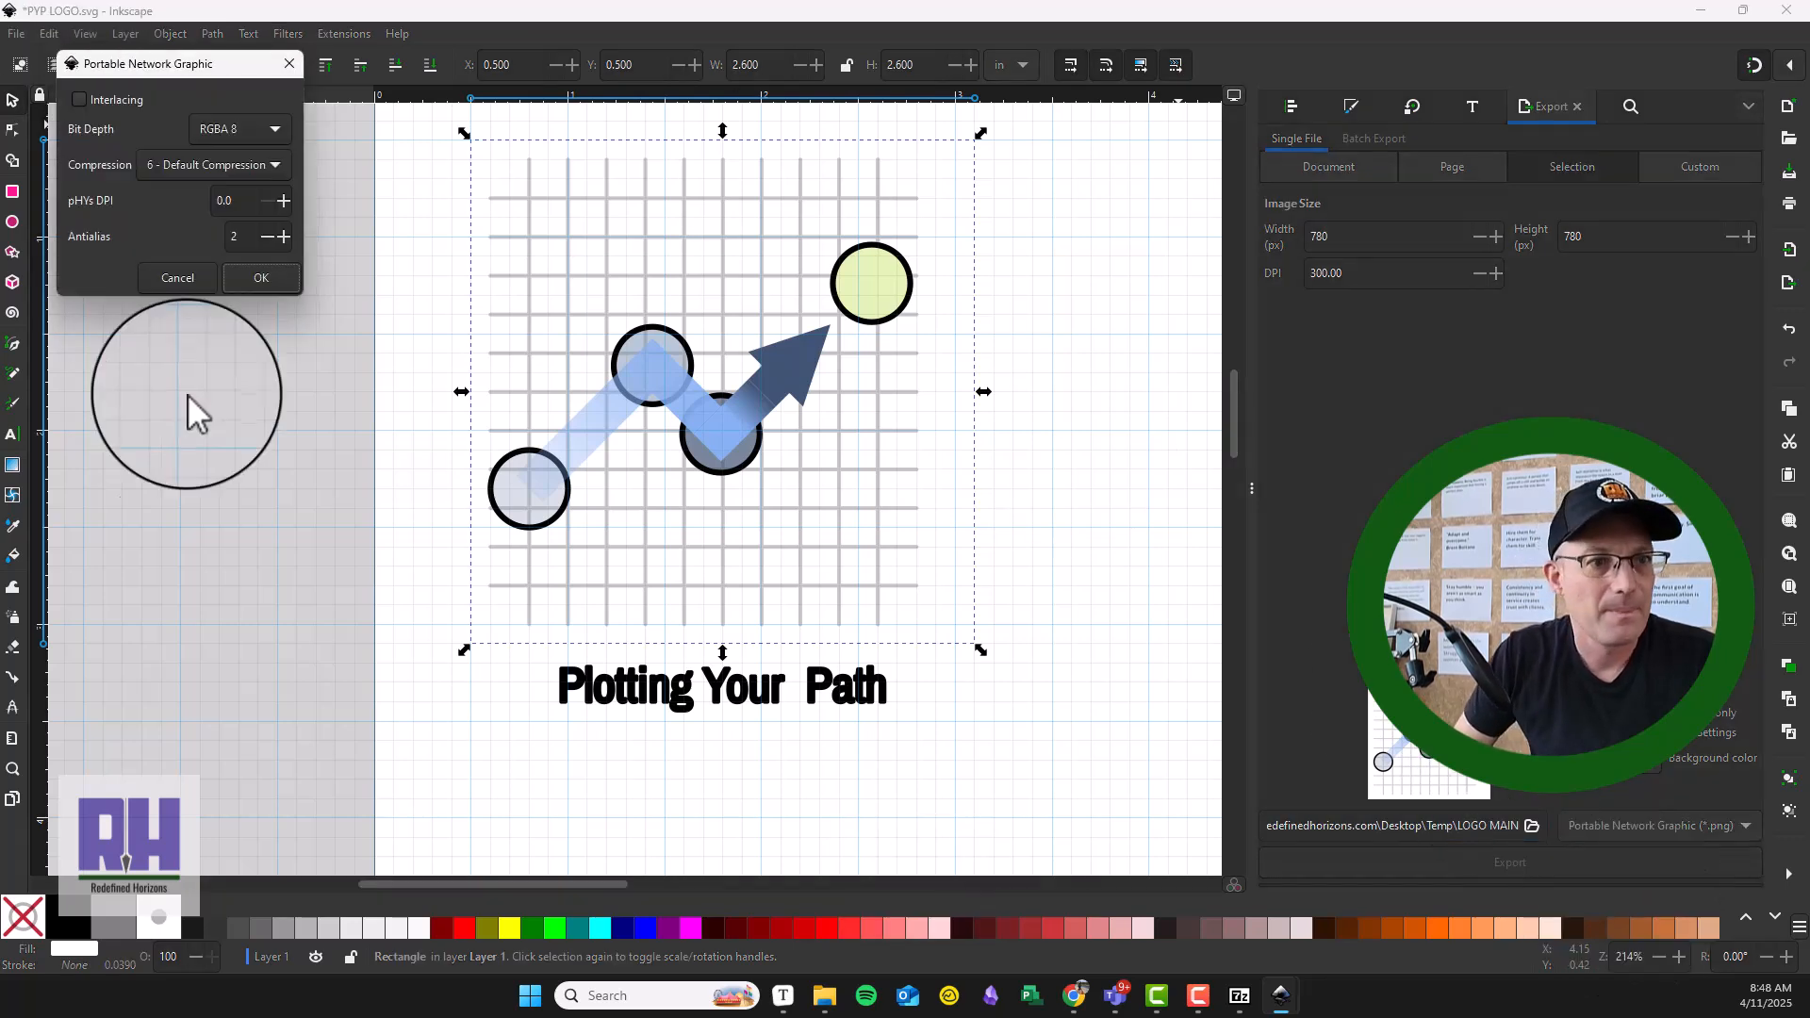
left_click(262, 275)
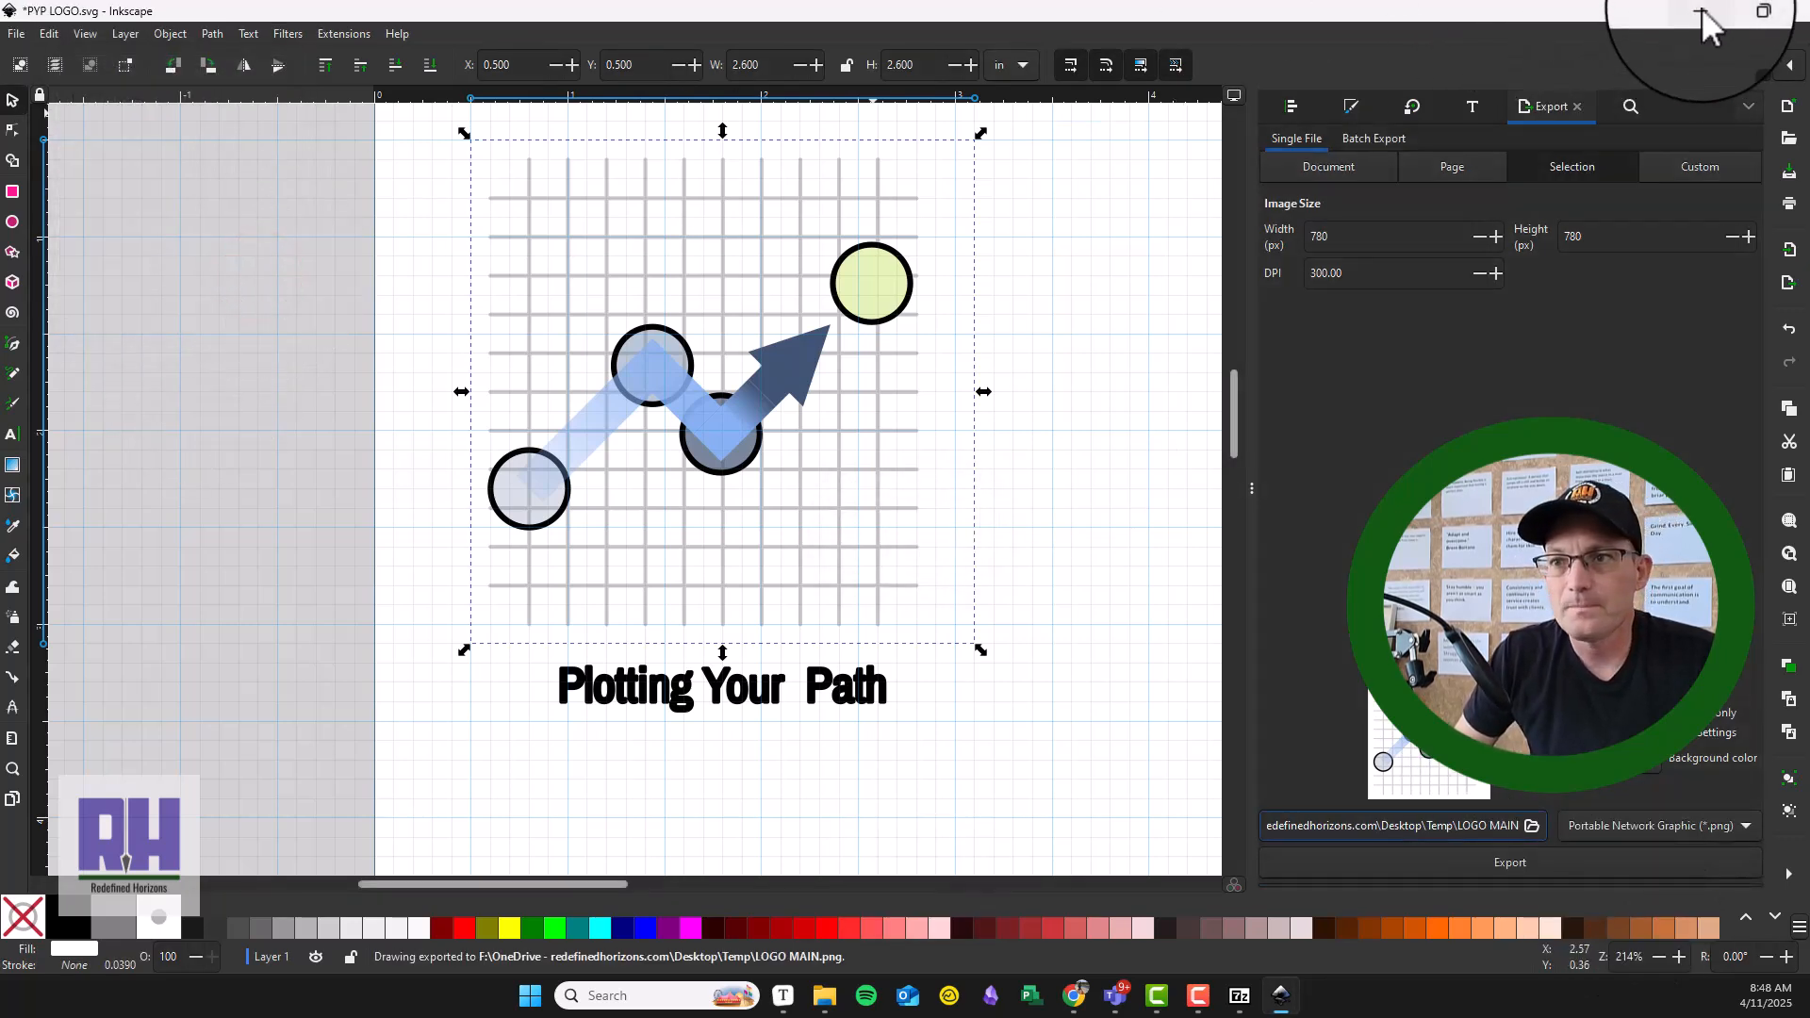
Step: Switch to File Explorer and open the exported LOGO MAIN.png from the Temp folder for checking
left_click(1701, 10)
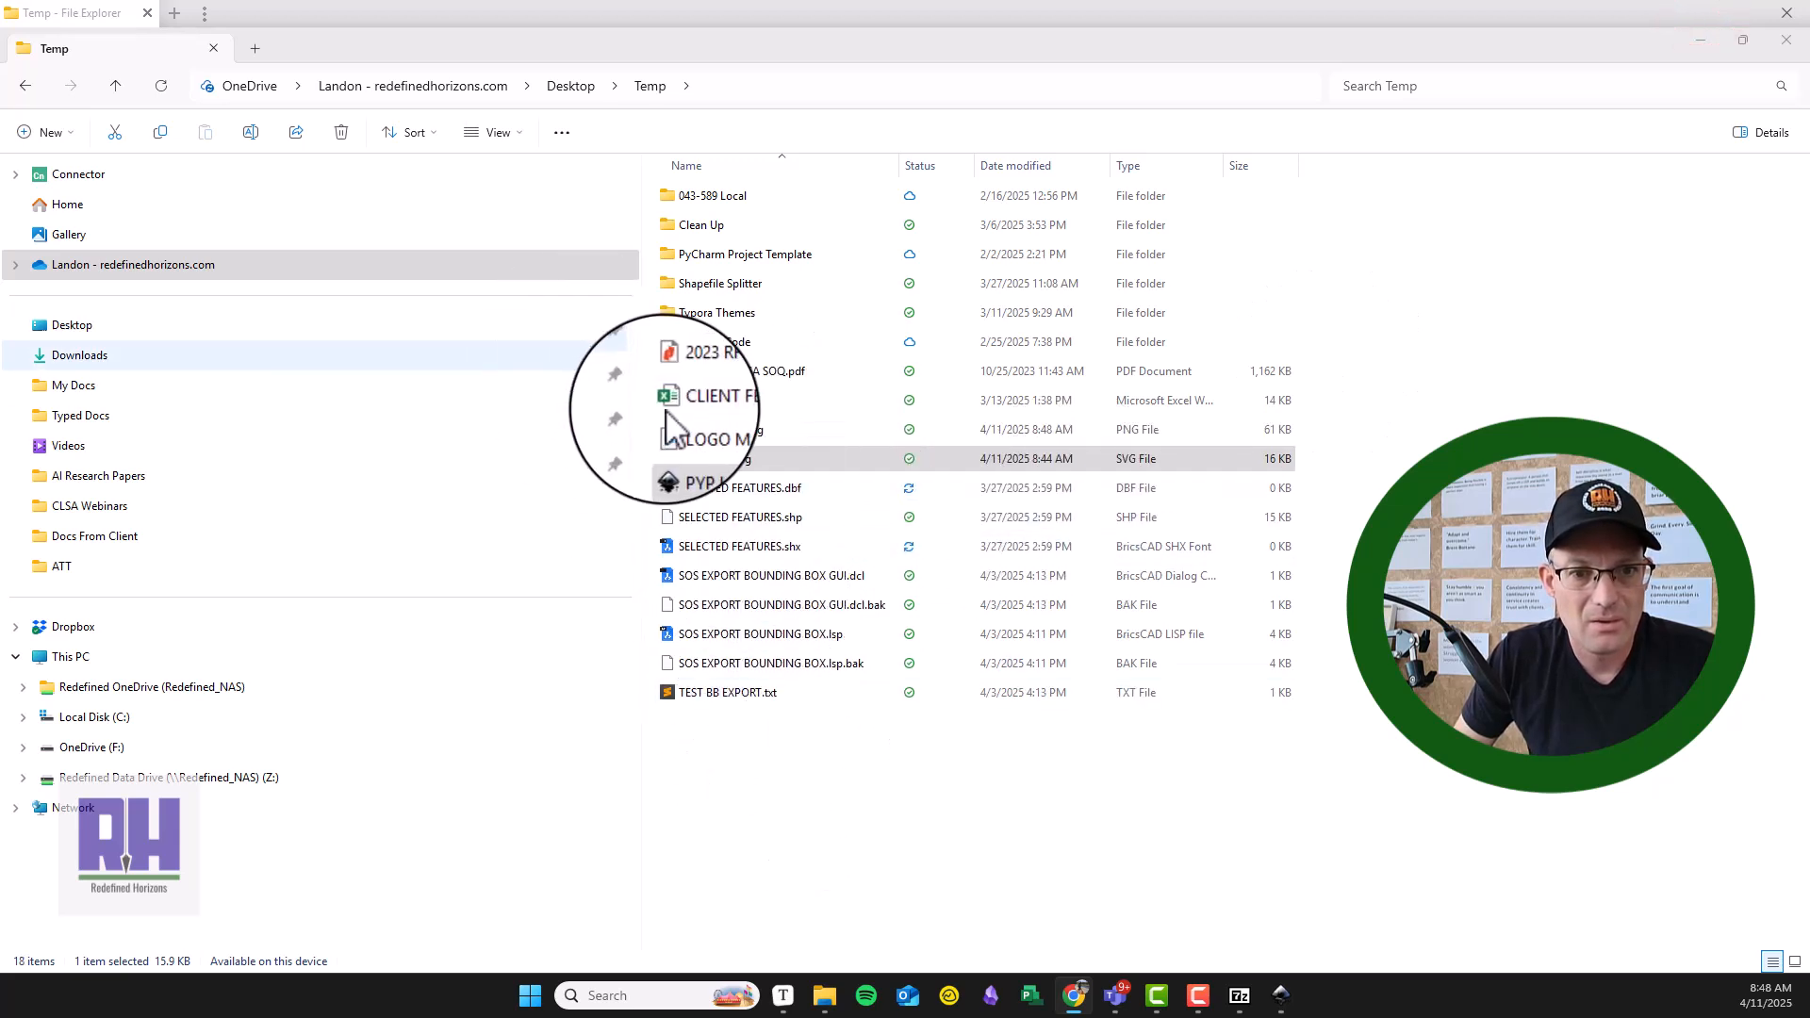
left_click(691, 430)
double_click(691, 430)
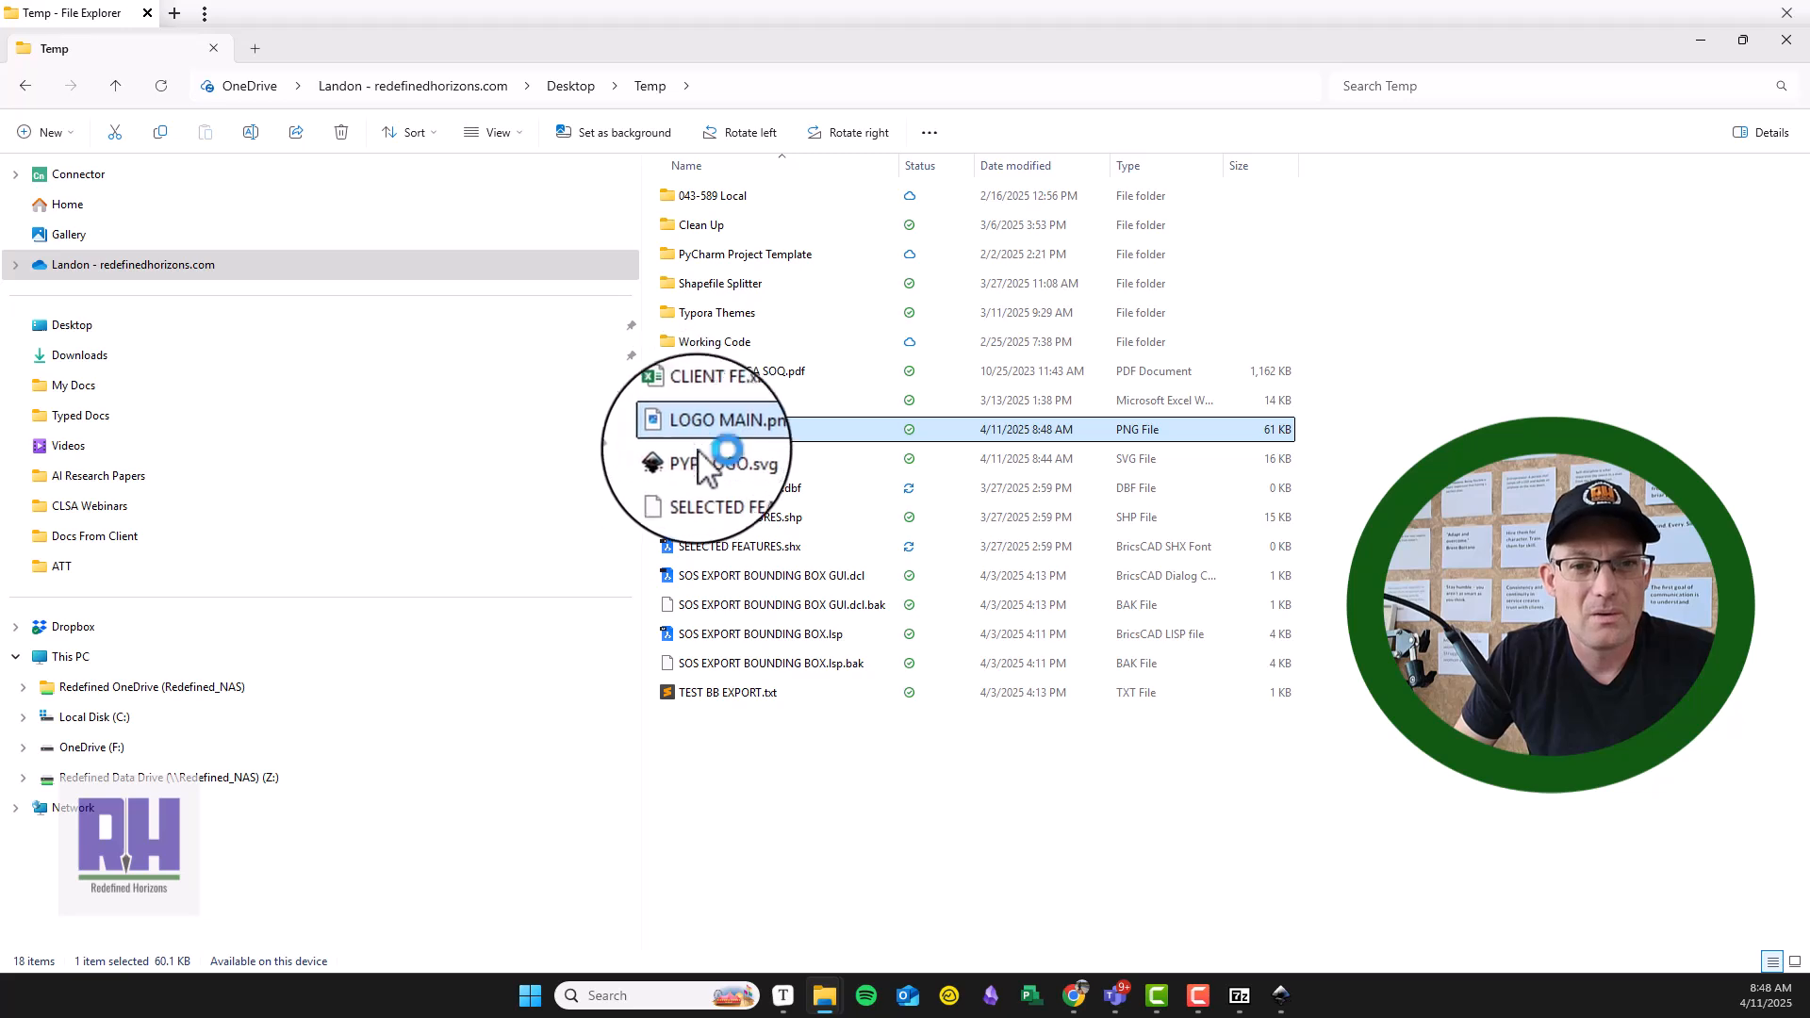